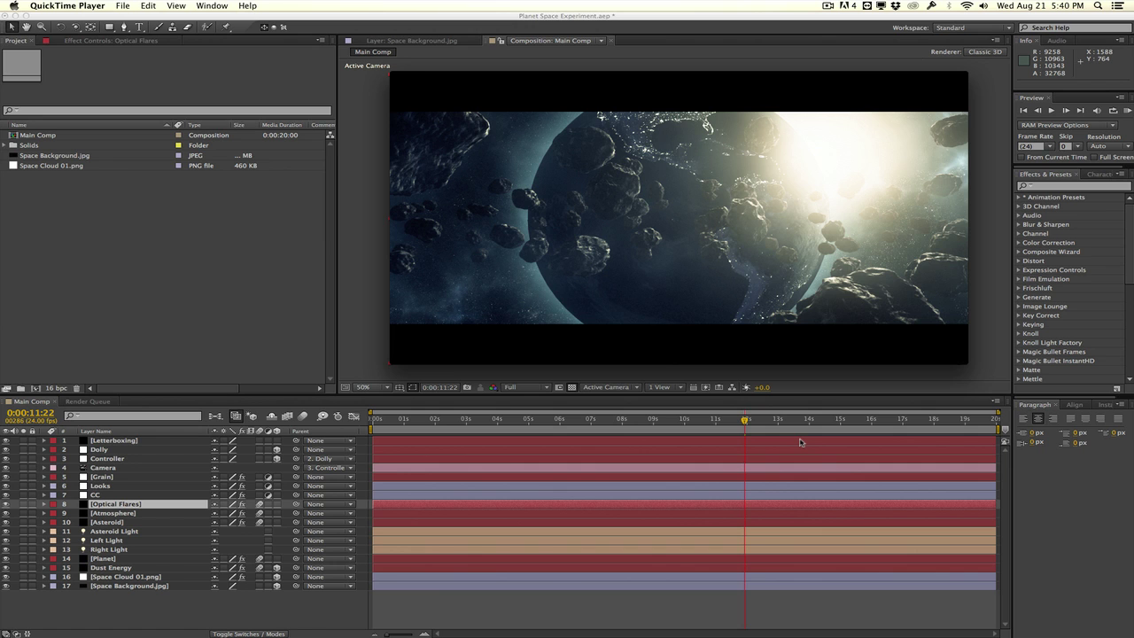
# Step: Play and scrub through the finished Planet Space Environment.mov to review the target look
pyautogui.click(681, 316)
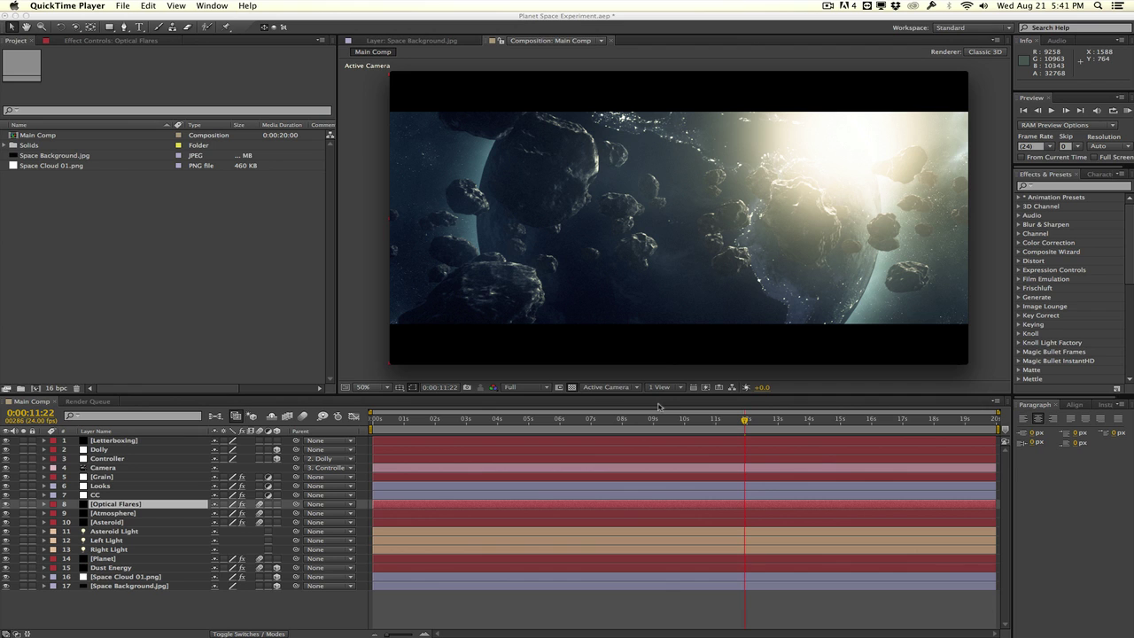
pyautogui.moveTo(671, 285)
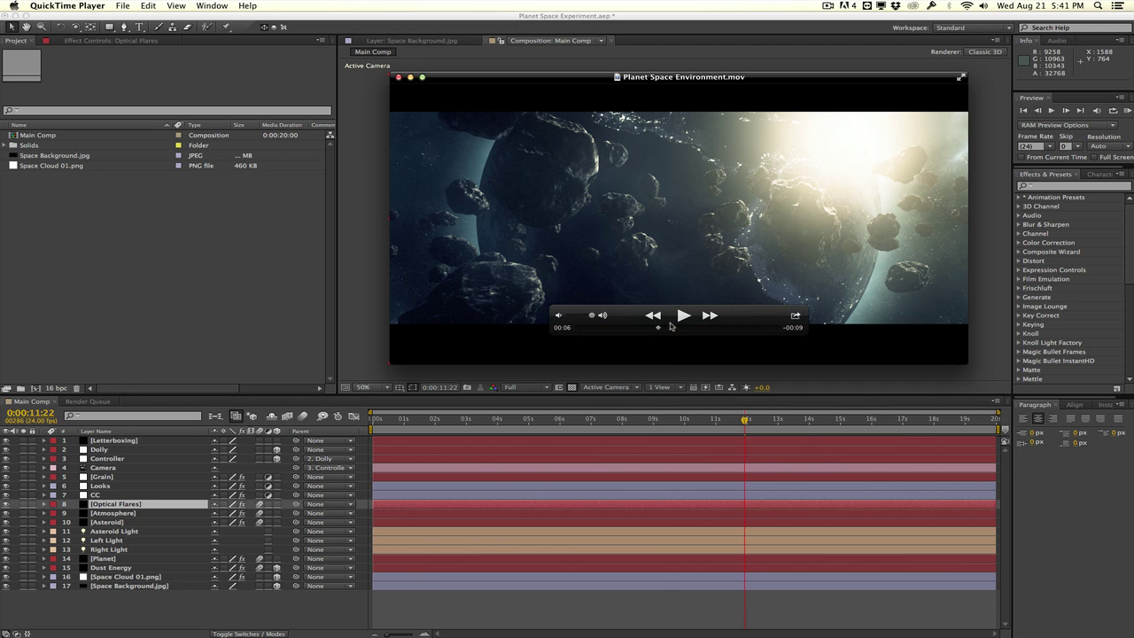
pyautogui.moveTo(658, 328); pyautogui.dragTo(701, 325)
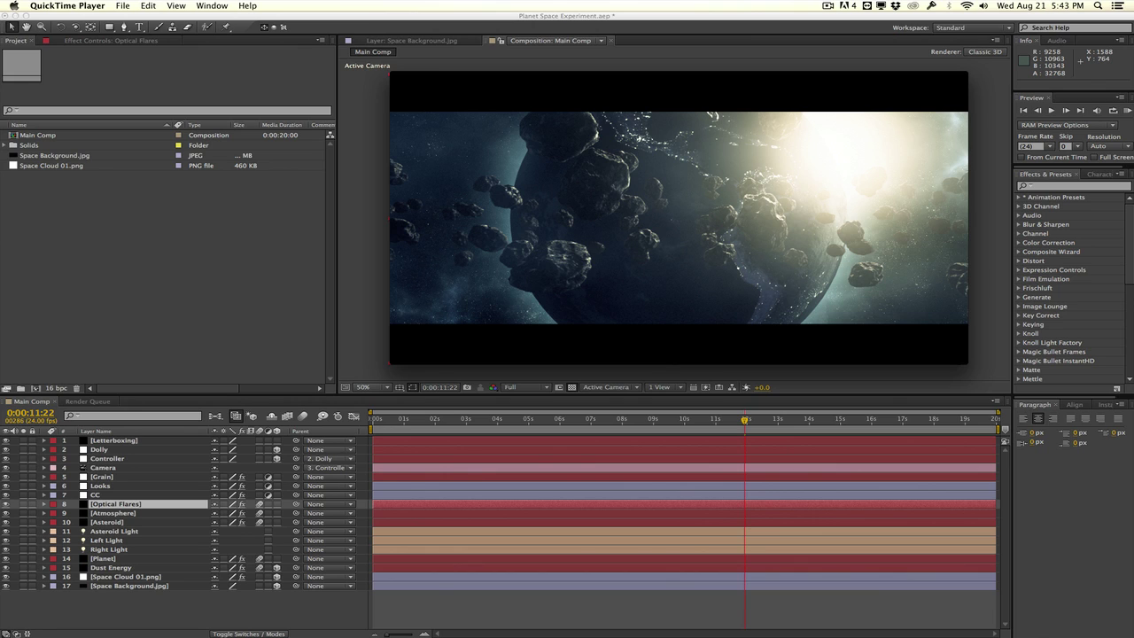
# Step: Switch to After Effects and create a composition named Planet Space Tutorial at 1280 x 720 px
pyautogui.click(325, 157)
pyautogui.click(148, 6)
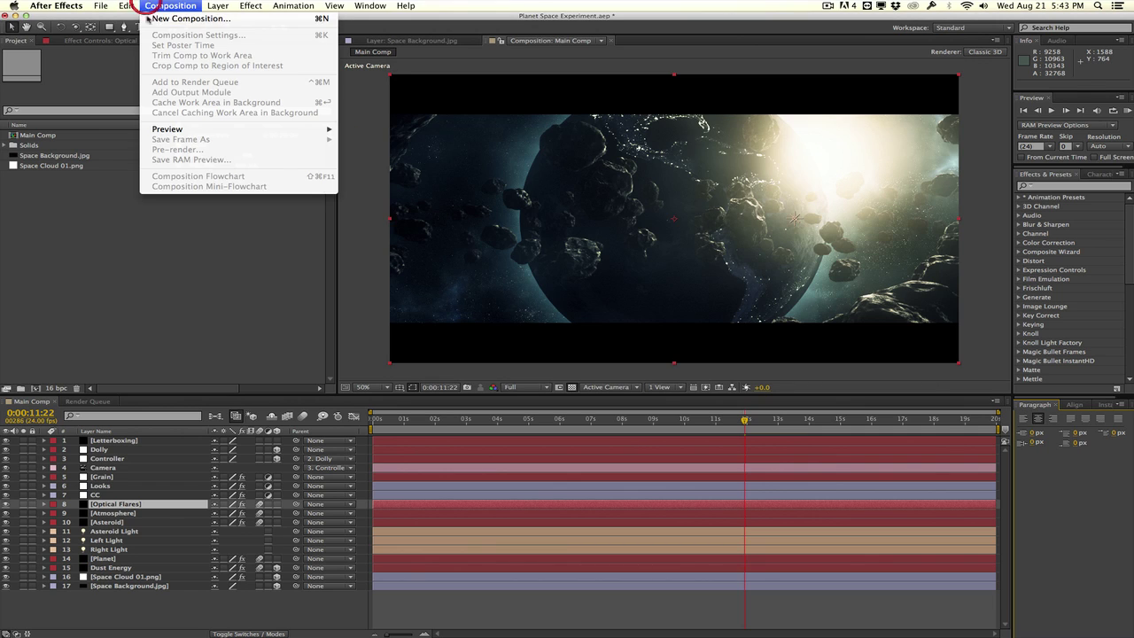
pyautogui.click(149, 20)
pyautogui.write('Plane')
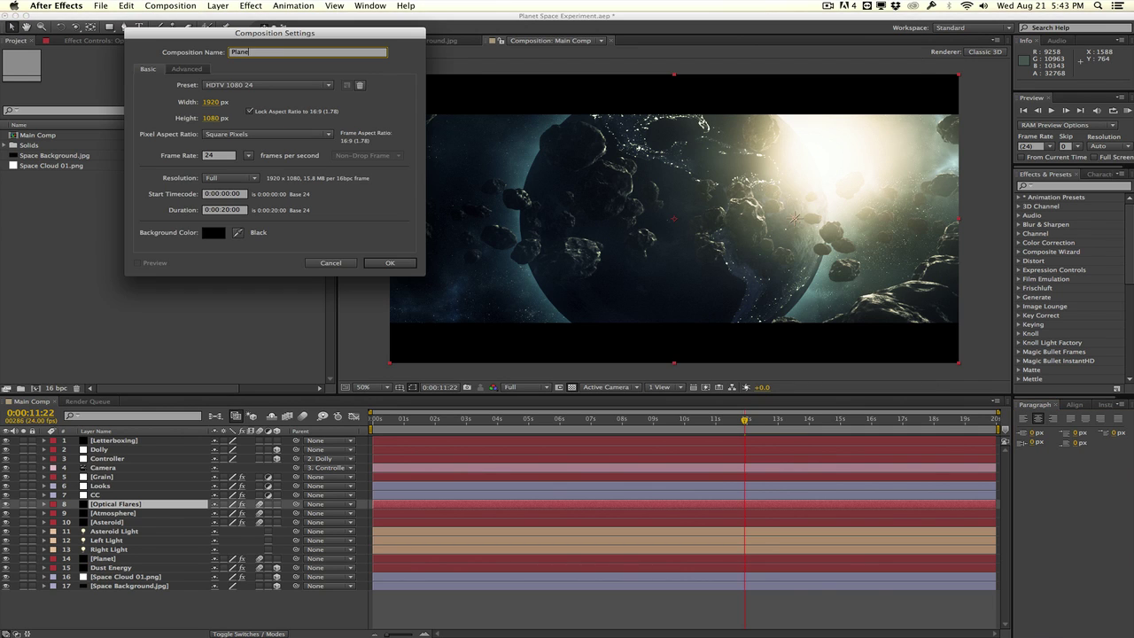
pyautogui.write('t Space Tutorial')
pyautogui.click(213, 102)
pyautogui.write('1280')
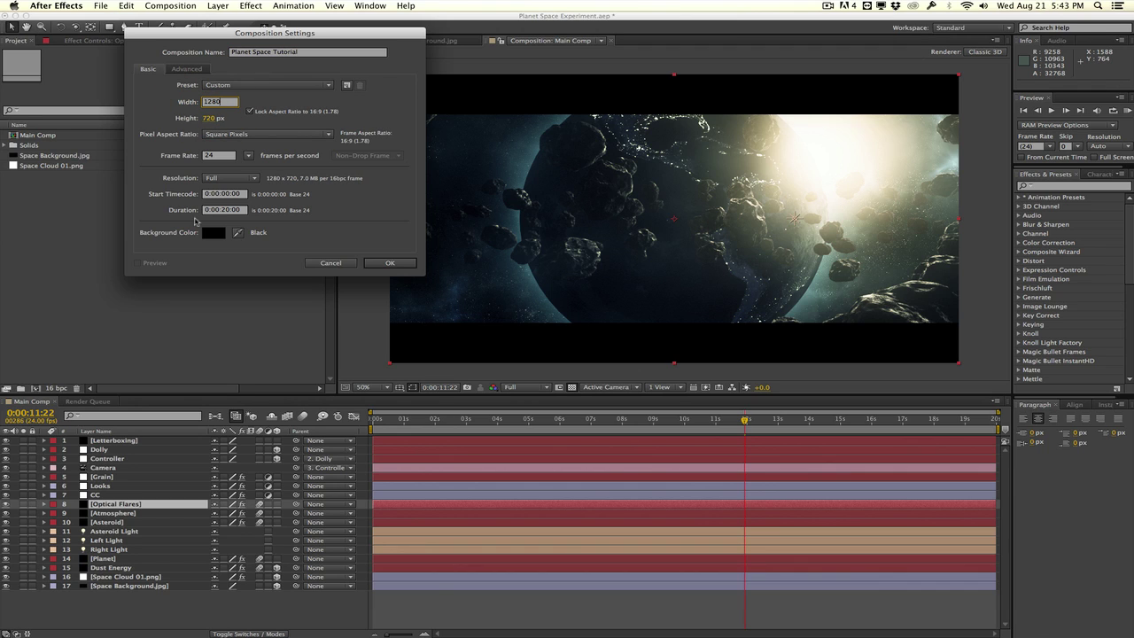
pyautogui.click(387, 262)
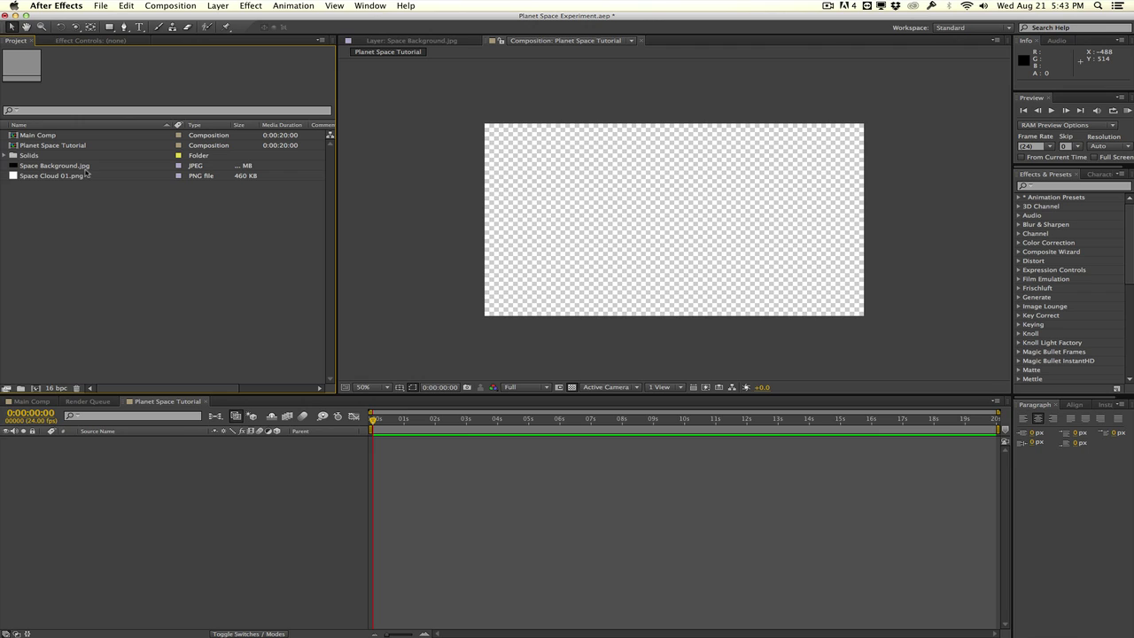
# Step: Add Space Background.jpg to the Planet Space Tutorial composition and make it a 3D layer
pyautogui.click(85, 167)
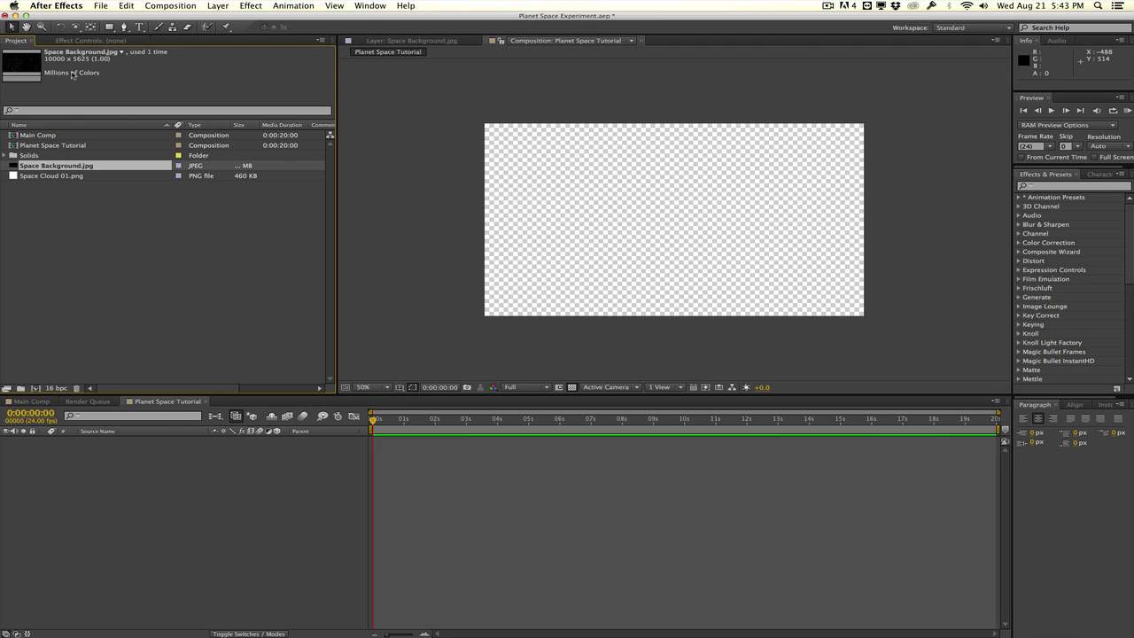
pyautogui.moveTo(76, 166); pyautogui.dragTo(81, 501)
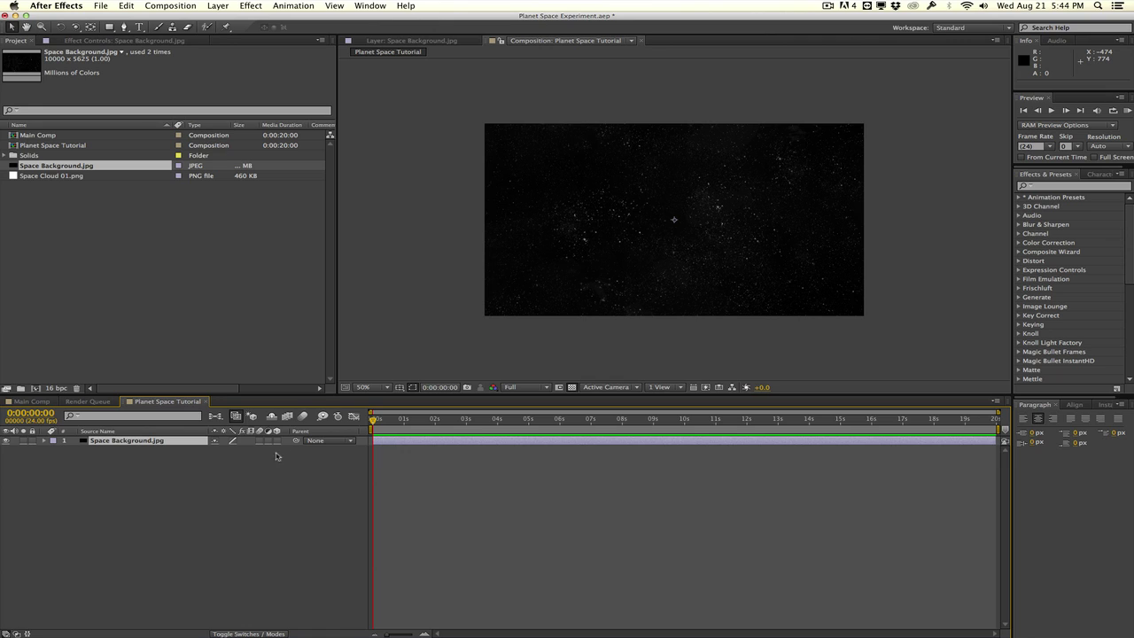
pyautogui.click(277, 440)
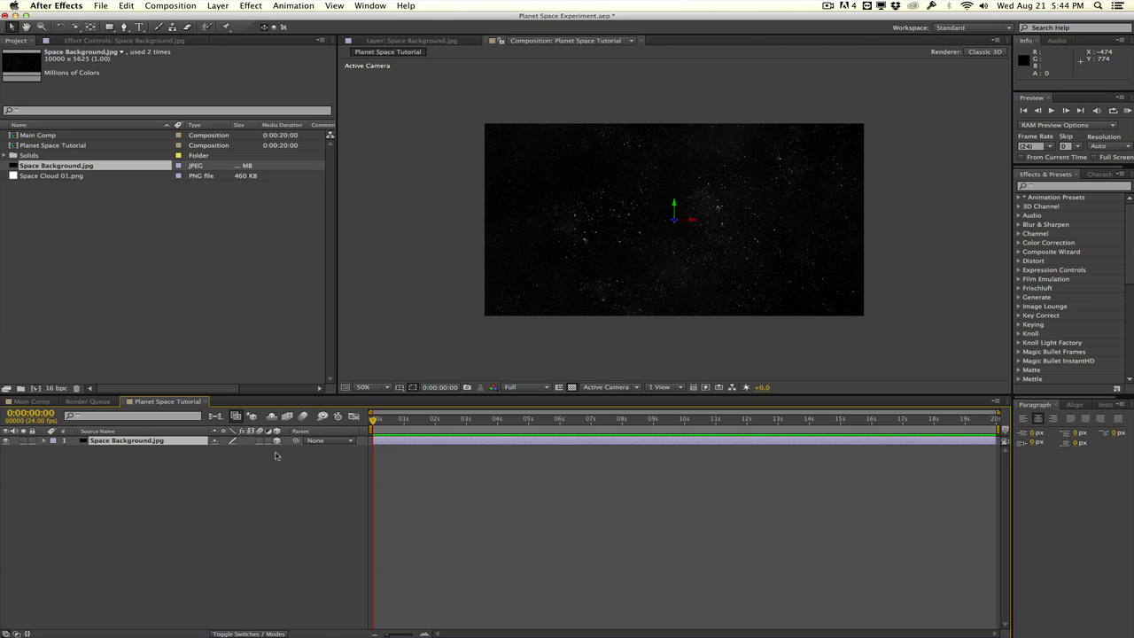
# Step: Push the Space Background.jpg layer back in depth to a Z position of about 9070
pyautogui.press('p')
pyautogui.moveTo(259, 449); pyautogui.dragTo(374, 449)
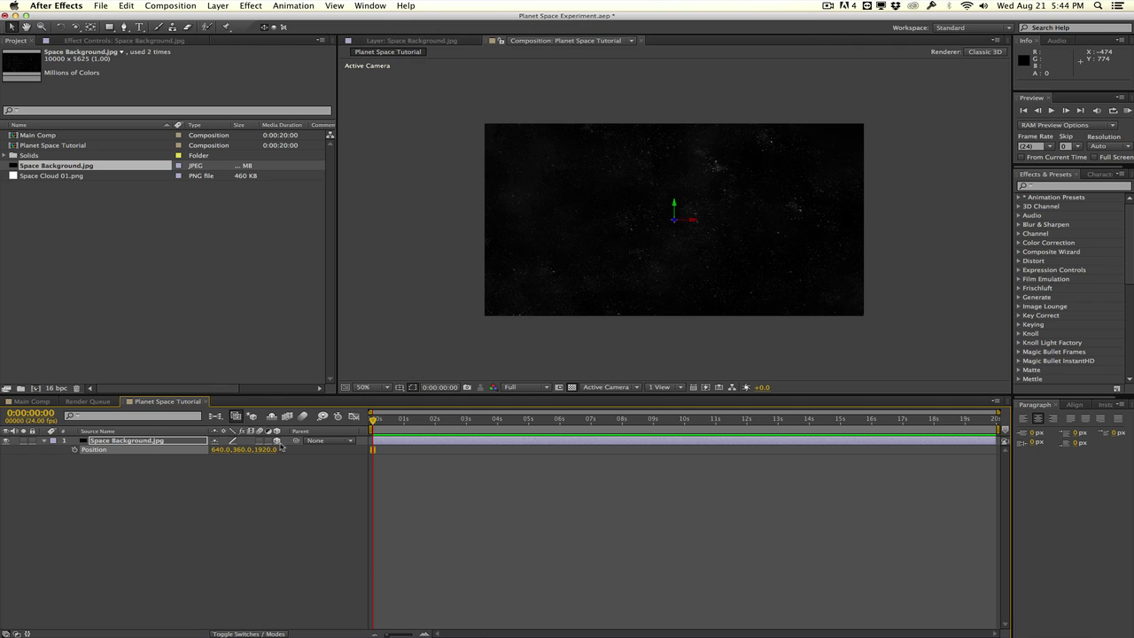
pyautogui.press(',')
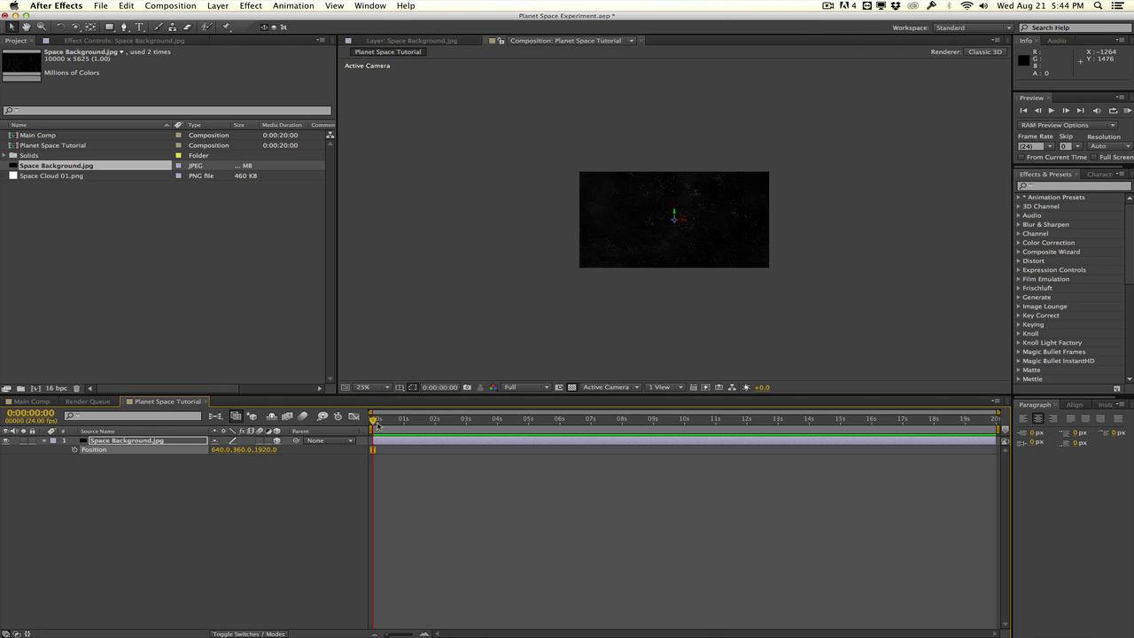
pyautogui.moveTo(265, 450); pyautogui.dragTo(683, 445)
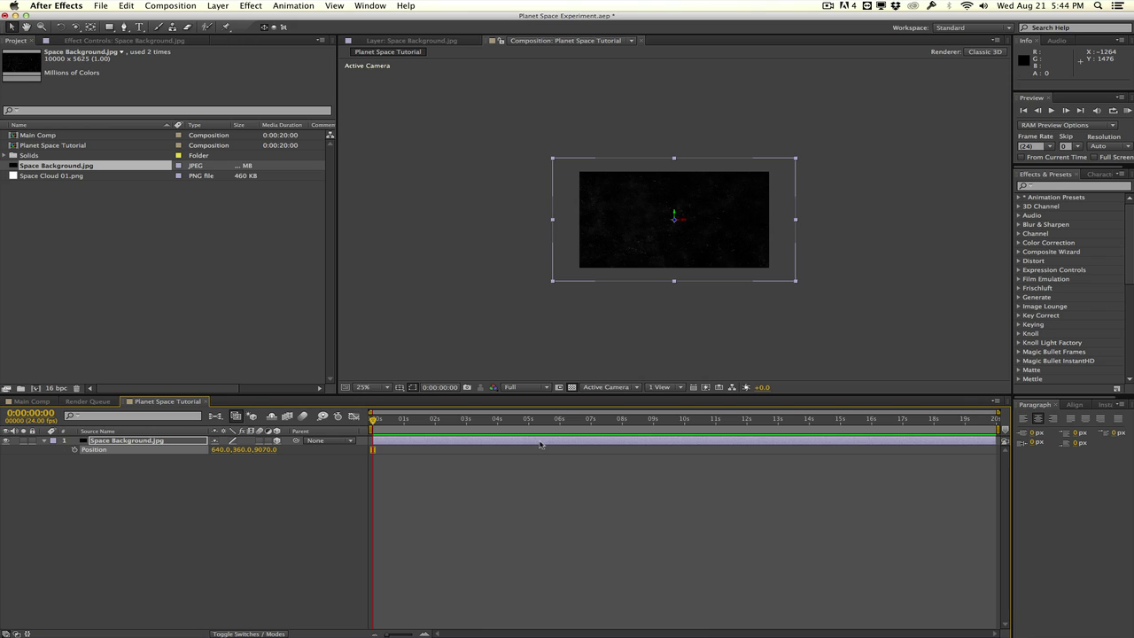
# Step: Scale the Space Background.jpg layer uniformly to 170% so that it extends well beyond the frame
pyautogui.press('s')
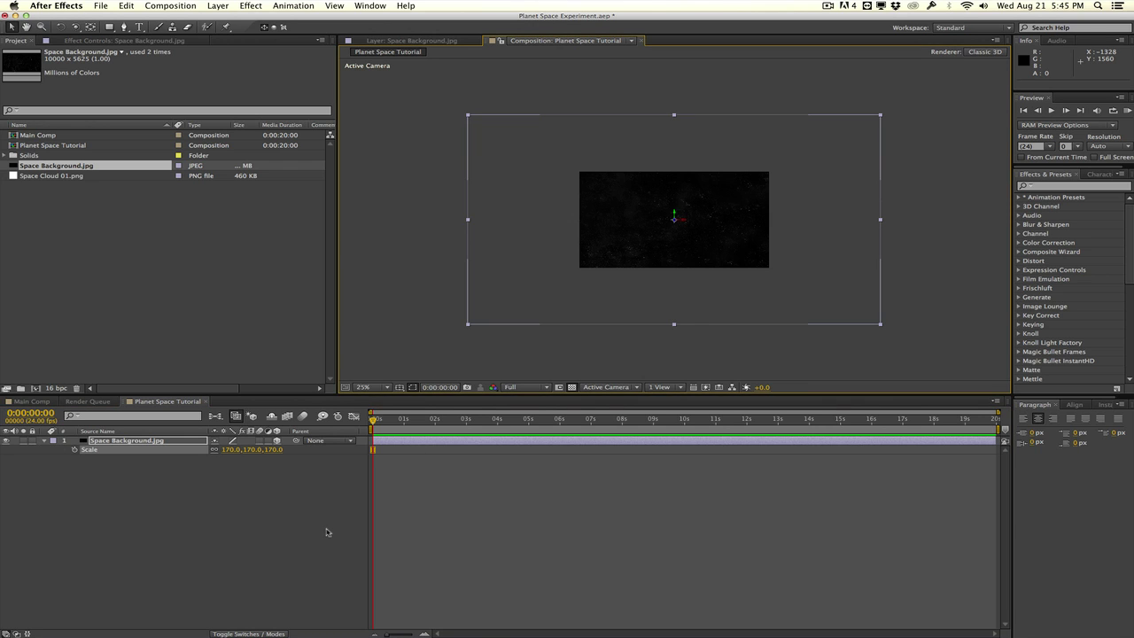
pyautogui.click(364, 389)
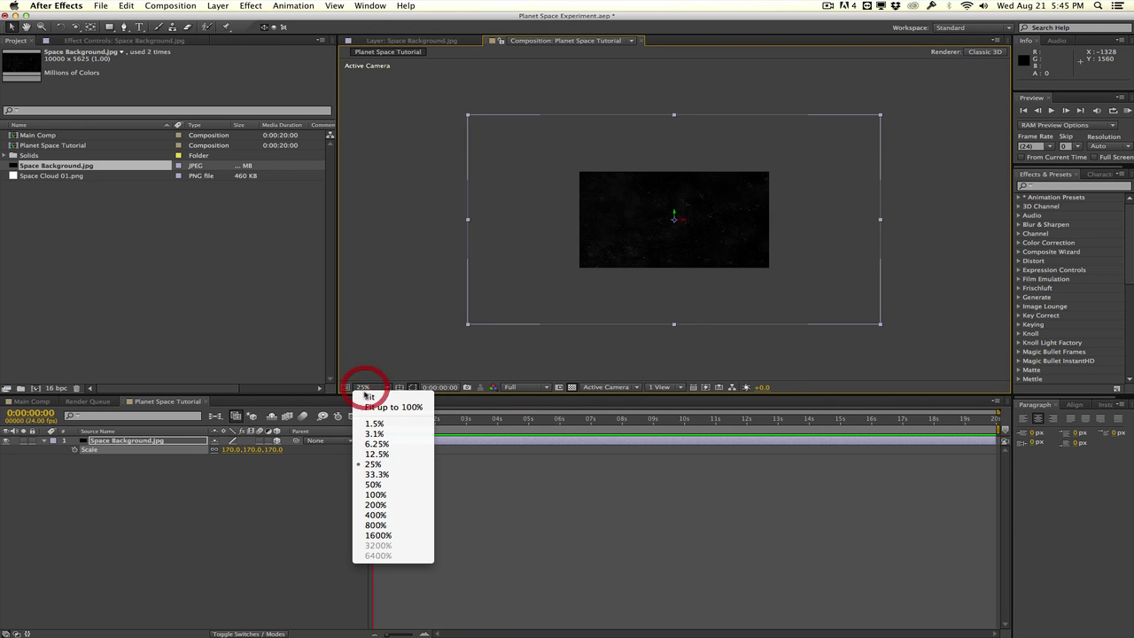
pyautogui.click(367, 395)
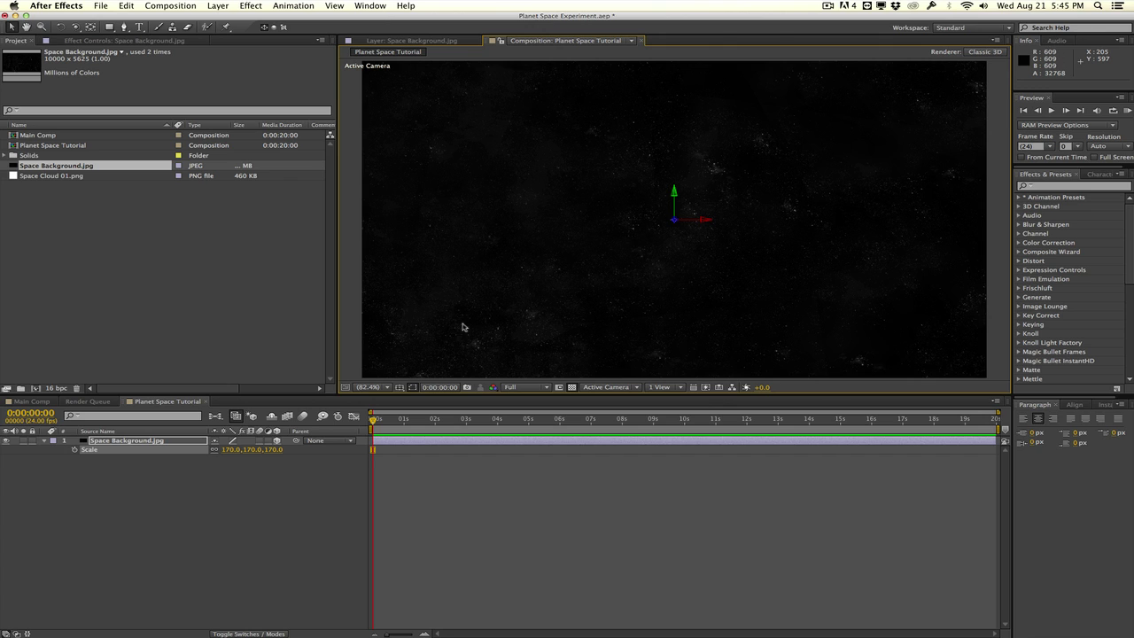
# Step: Add a two-node camera named Camera to the composition and orbit it slightly around the star background
pyautogui.click(253, 329)
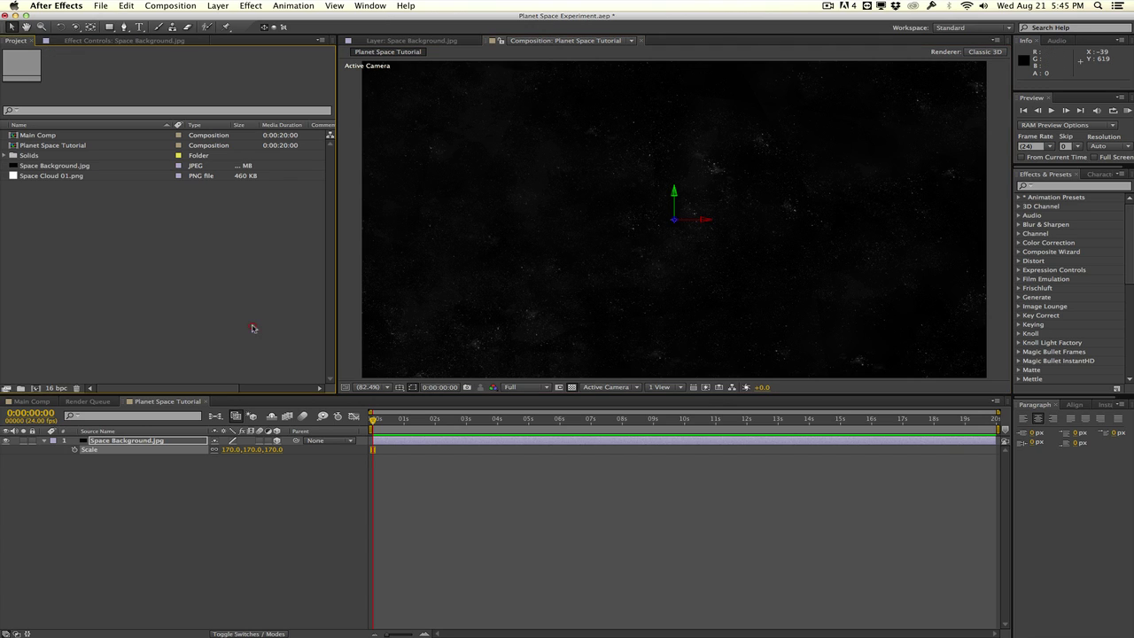
pyautogui.click(218, 5)
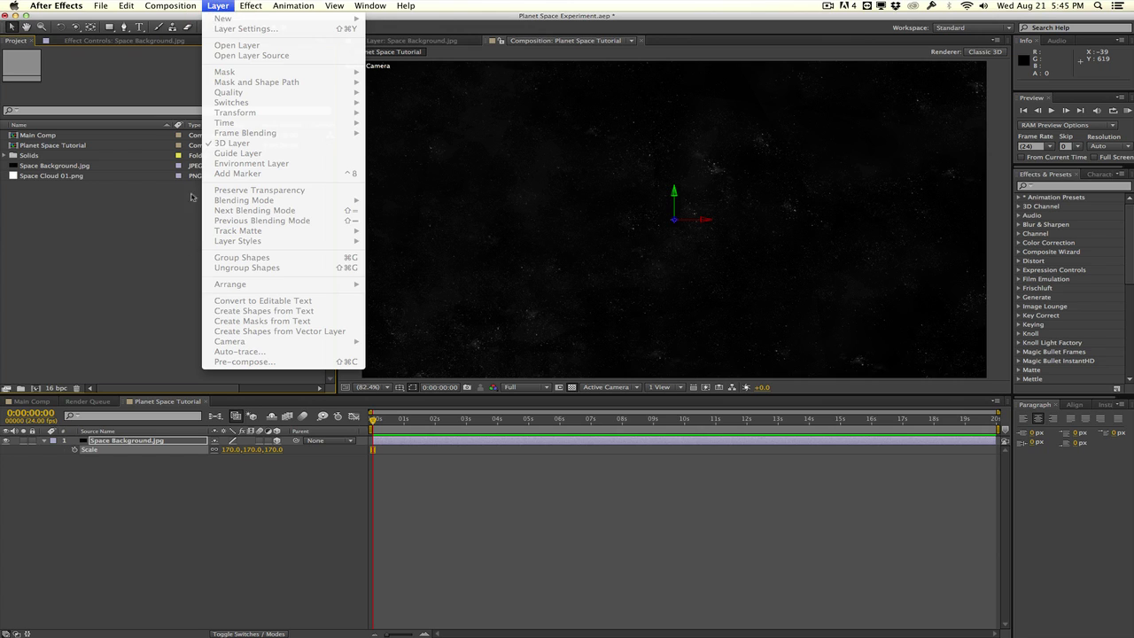
pyautogui.click(188, 479)
pyautogui.click(220, 5)
pyautogui.moveTo(326, 20)
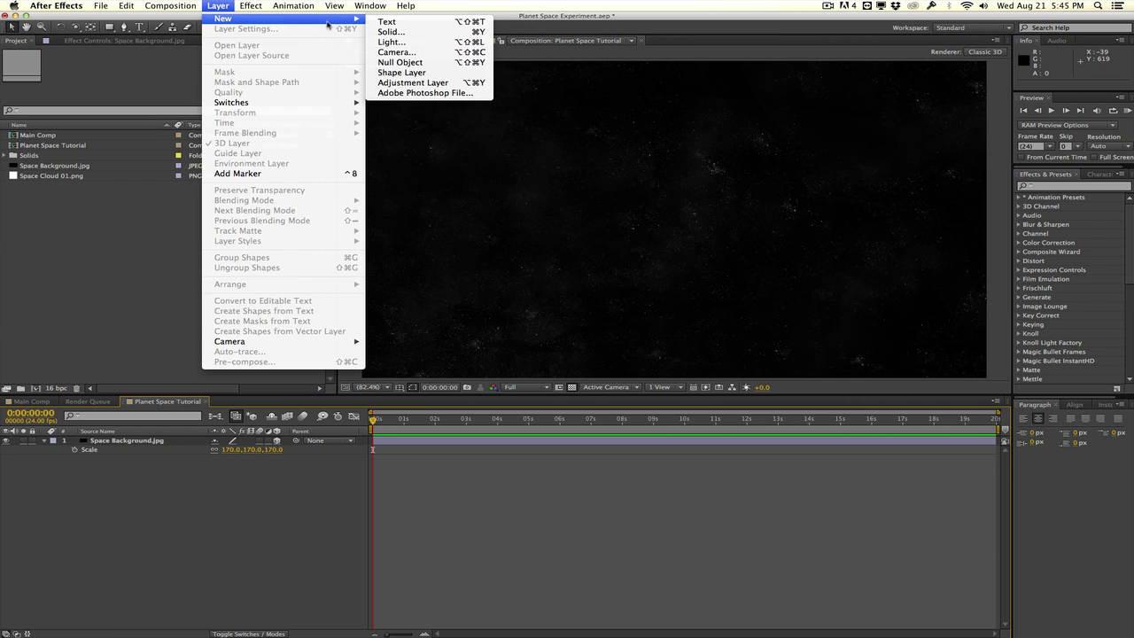
pyautogui.click(395, 51)
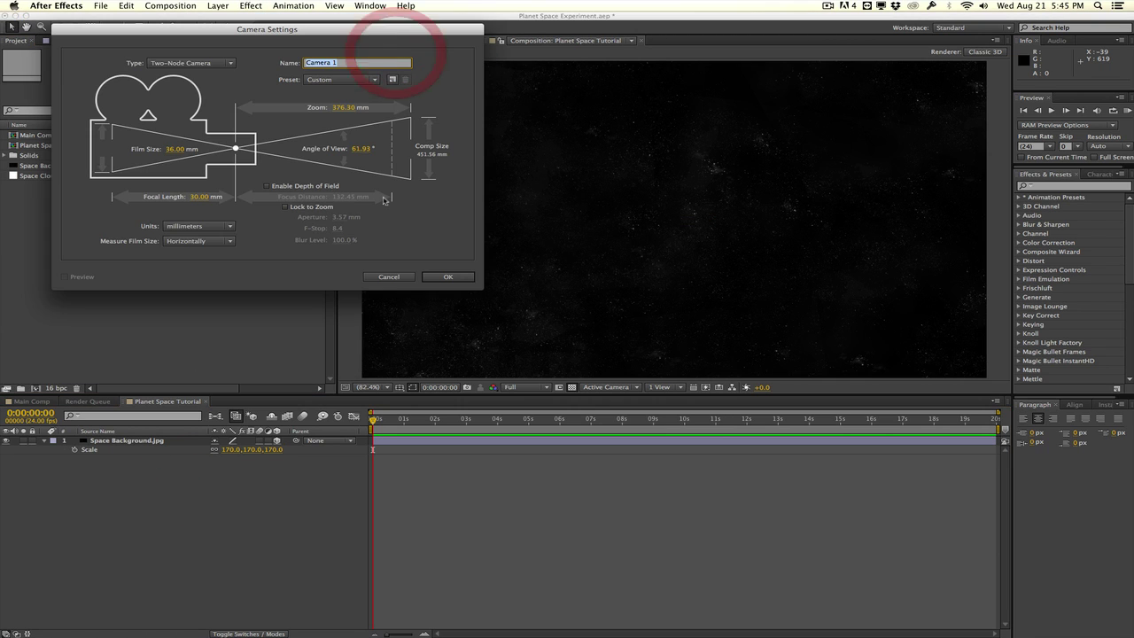
pyautogui.write('Camera')
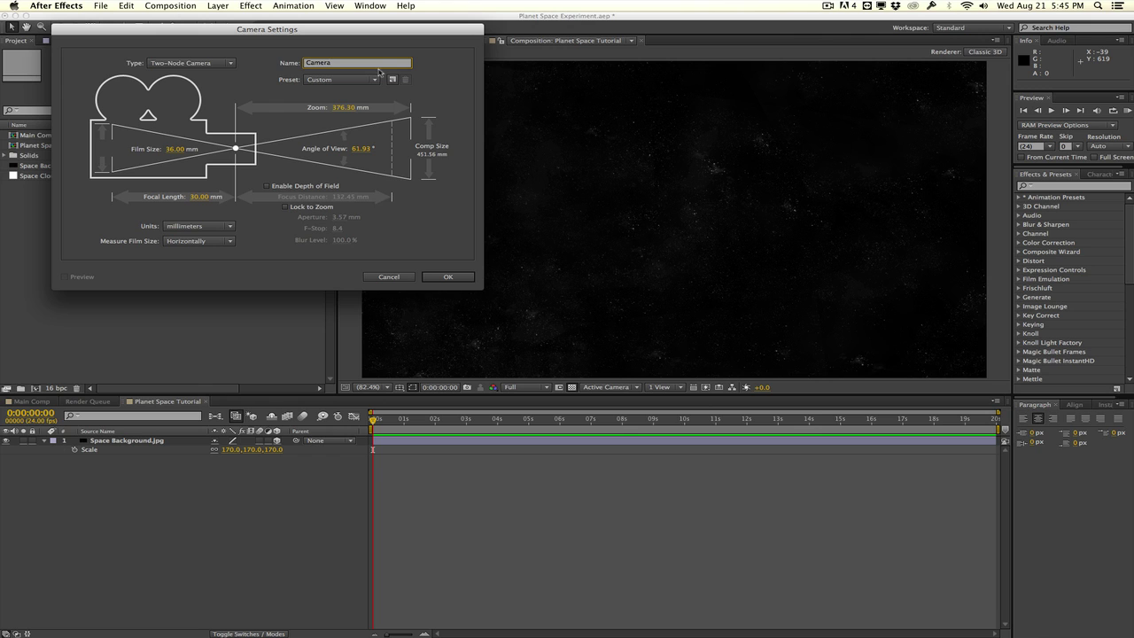
pyautogui.click(447, 276)
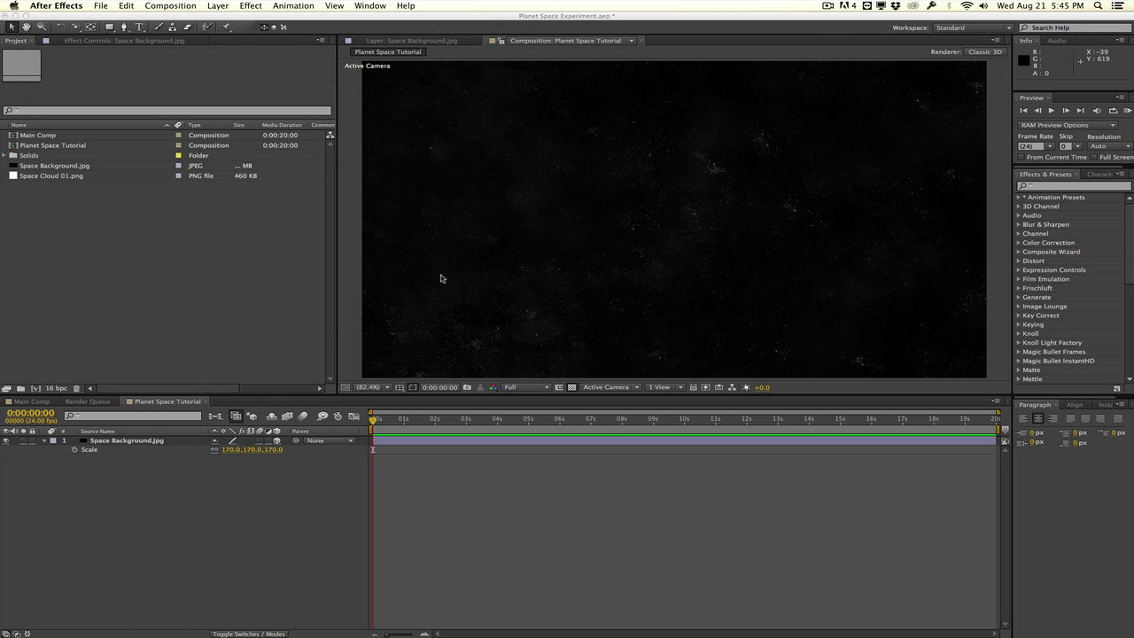
pyautogui.press('c')
pyautogui.moveTo(656, 248); pyautogui.dragTo(662, 139)
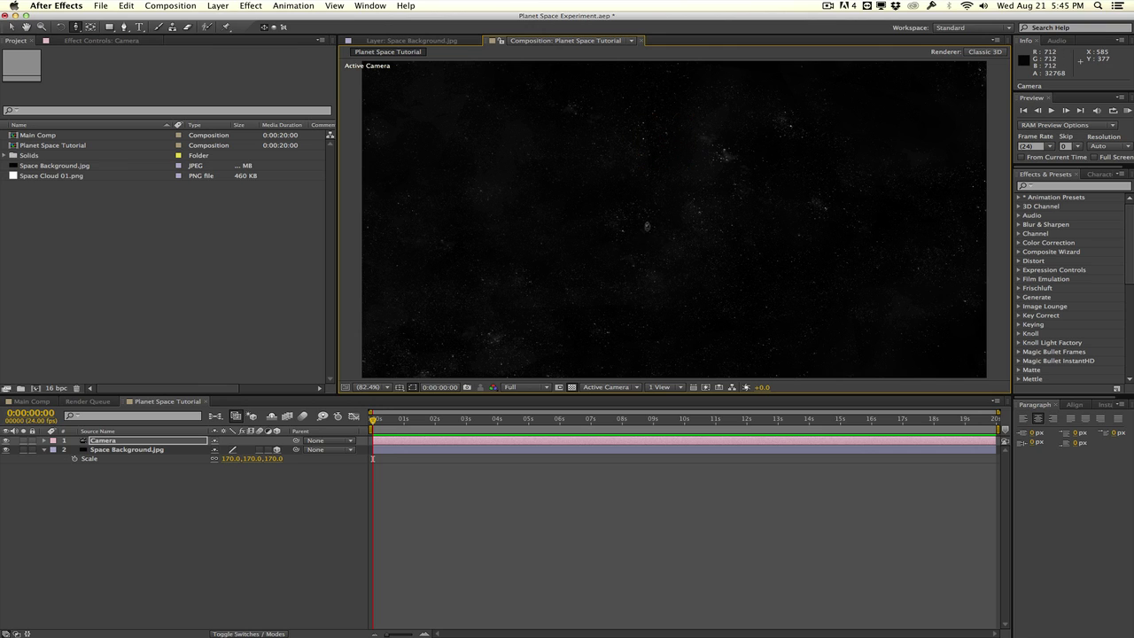
# Step: Create a black composition-sized solid layer named Planet
pyautogui.click(203, 258)
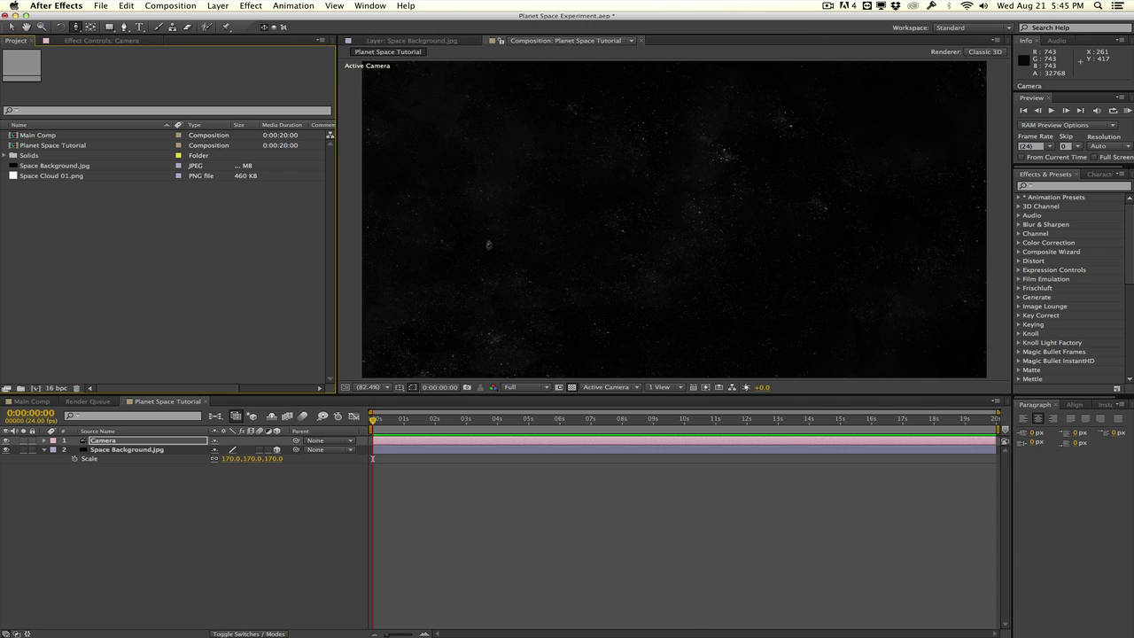
pyautogui.click(218, 6)
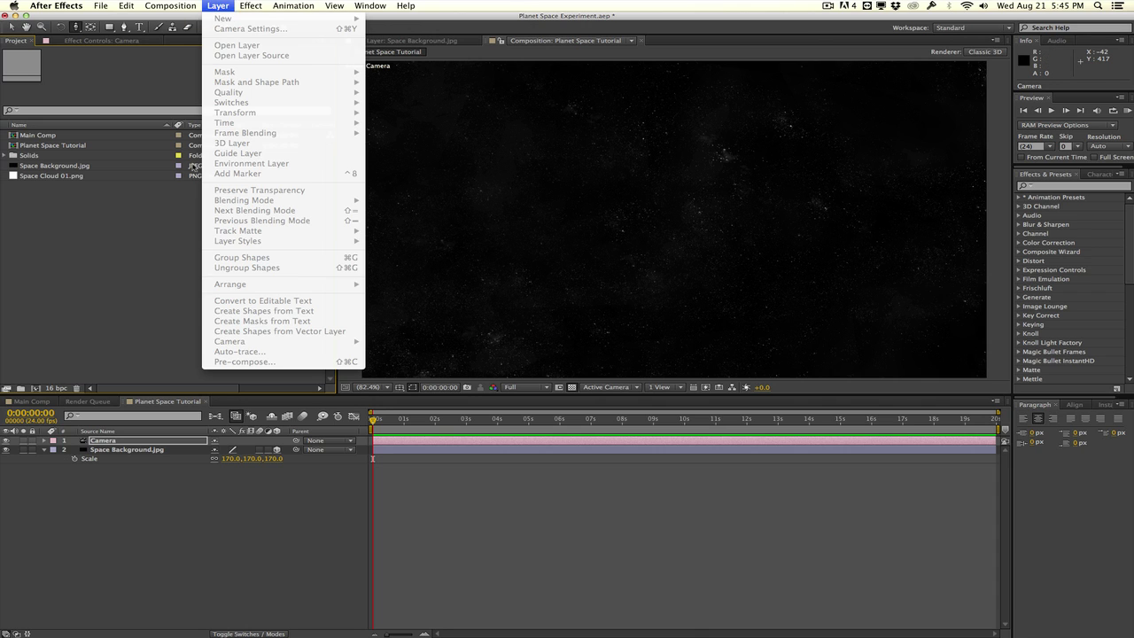
pyautogui.click(177, 537)
pyautogui.click(177, 537)
pyautogui.click(205, 7)
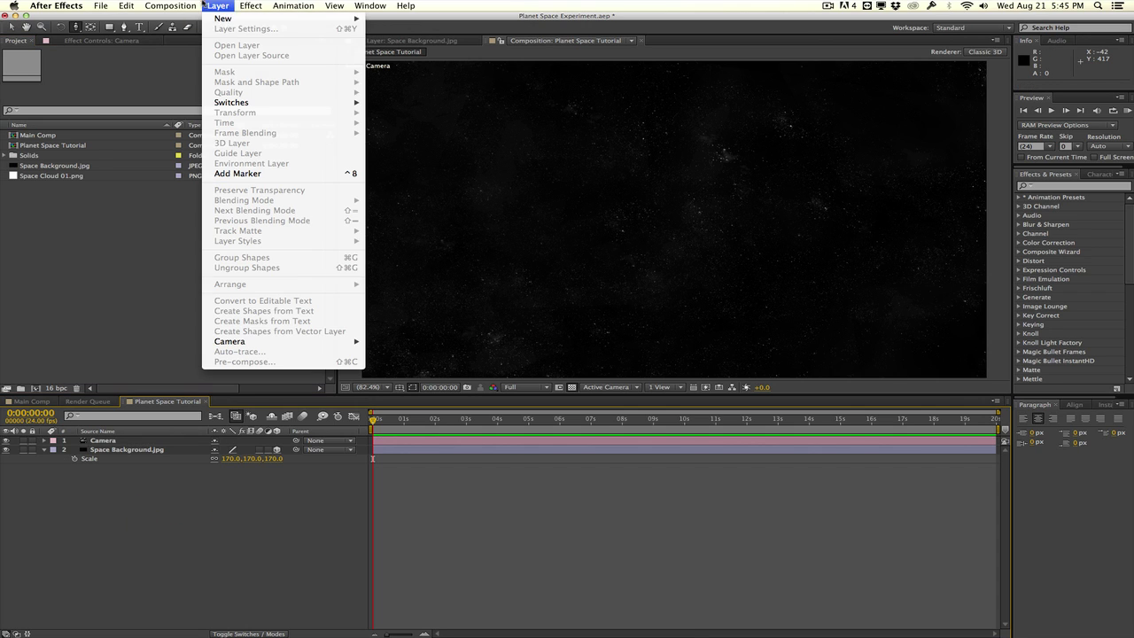
pyautogui.moveTo(229, 19)
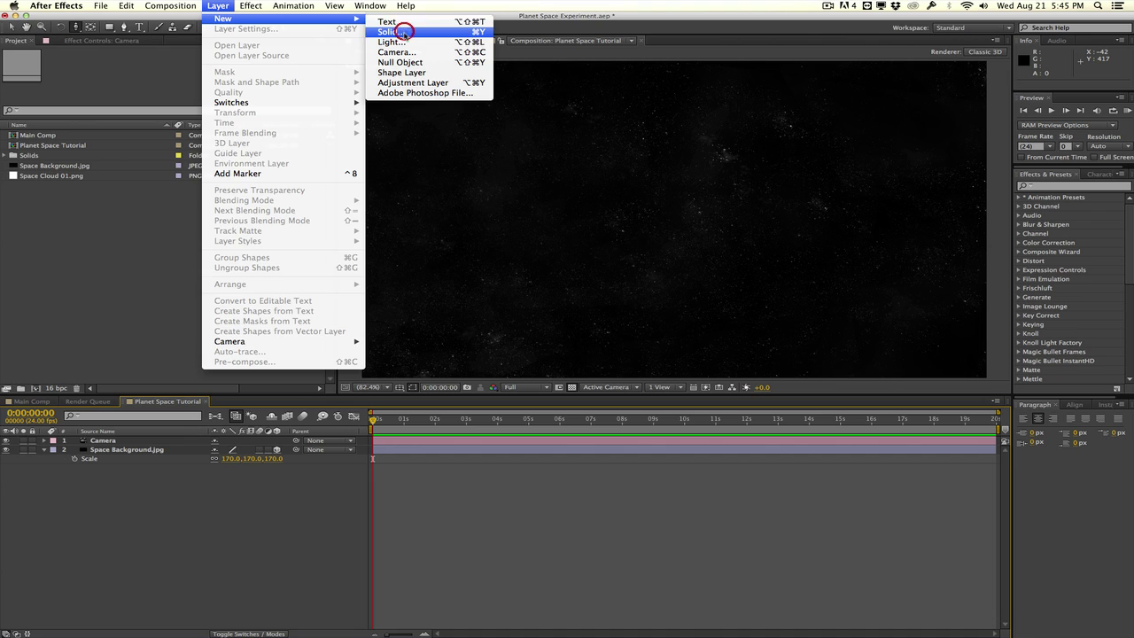
pyautogui.click(403, 33)
pyautogui.write('Planet')
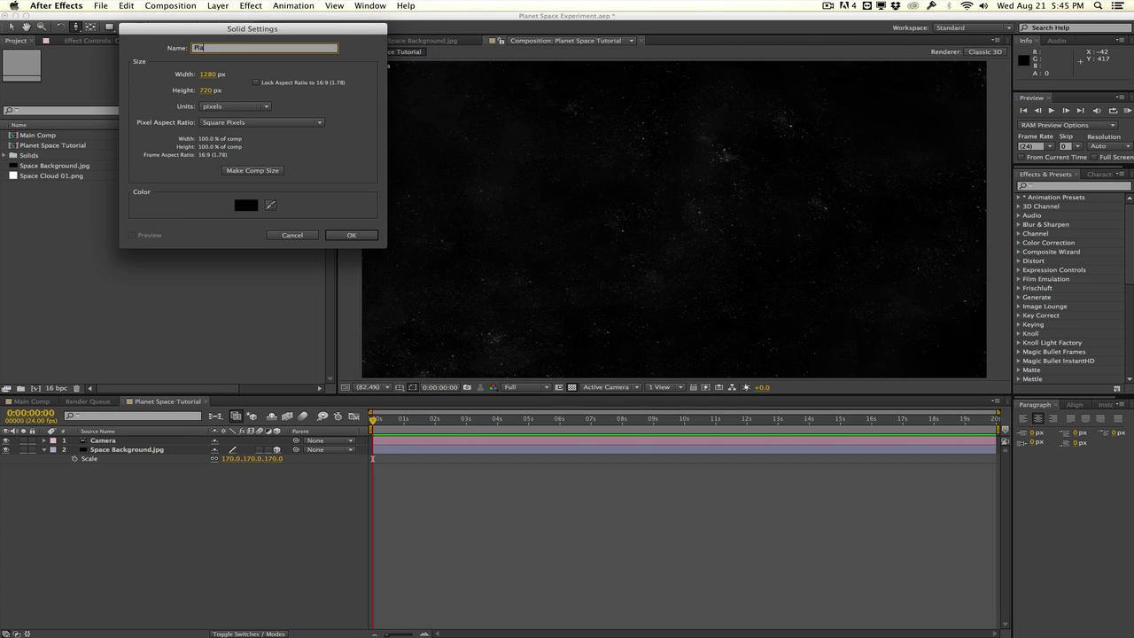
pyautogui.click(273, 174)
pyautogui.press('Return')
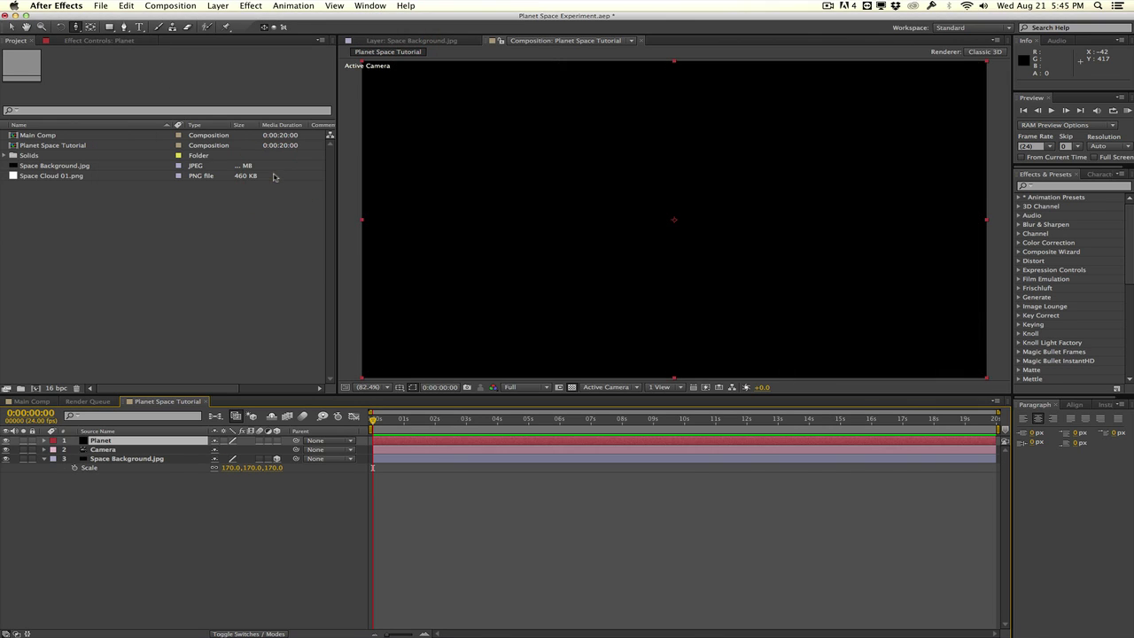
# Step: Apply the Video Copilot Element effect to the Planet solid
pyautogui.click(257, 8)
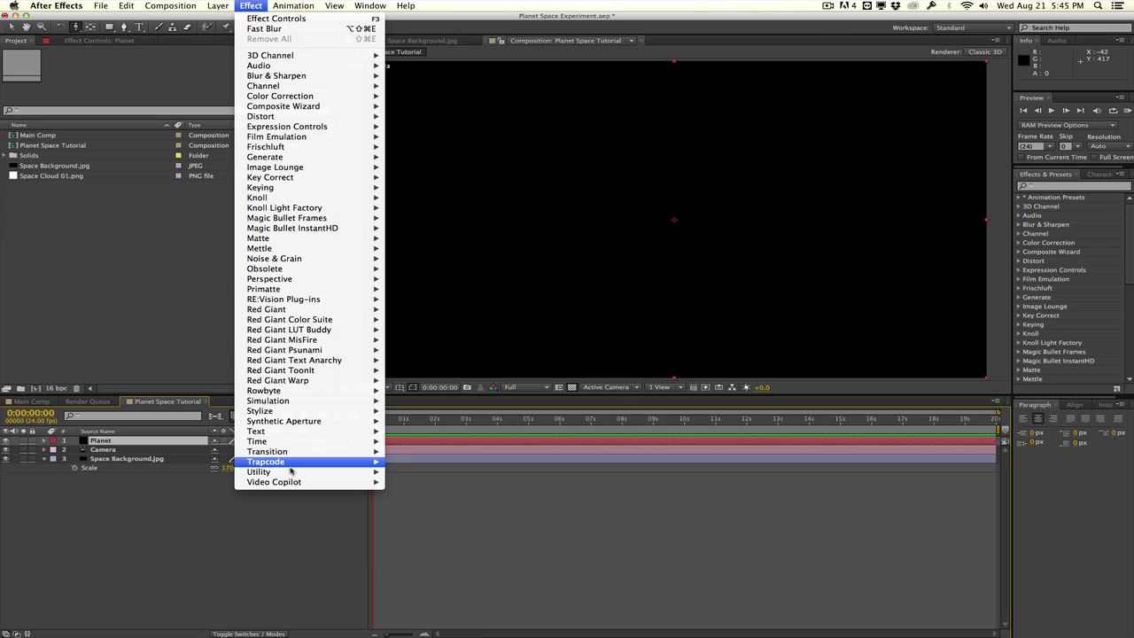
pyautogui.moveTo(340, 474)
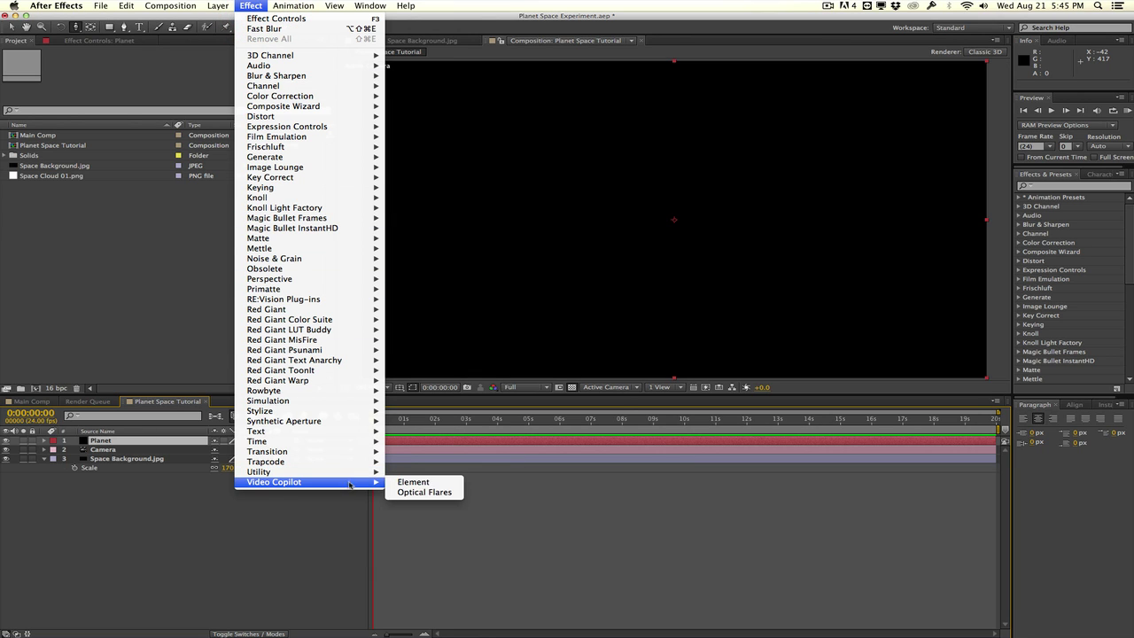
pyautogui.click(410, 484)
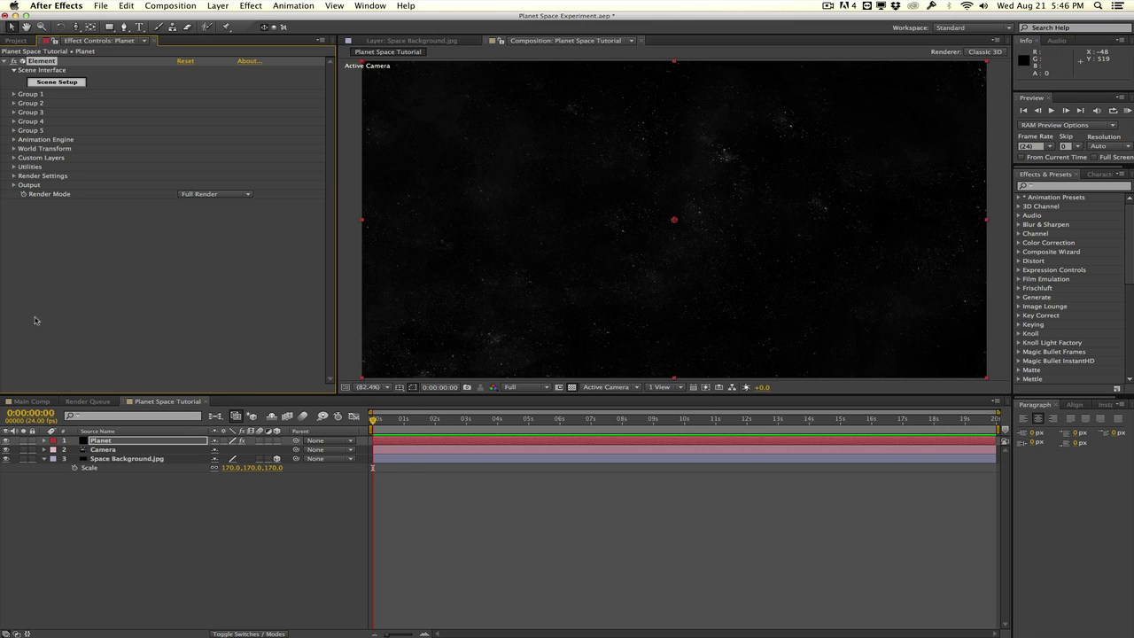
# Step: In Element's Scene Setup, add the earth model from the Earth folder of My_Models to the scene
pyautogui.click(43, 82)
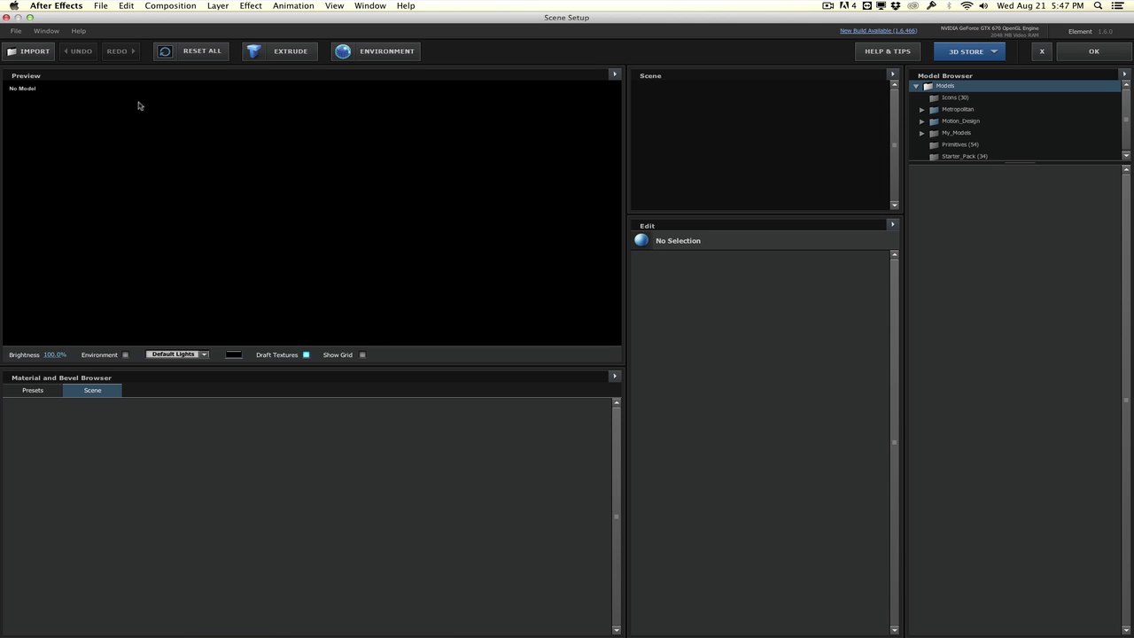
pyautogui.click(923, 133)
pyautogui.click(940, 143)
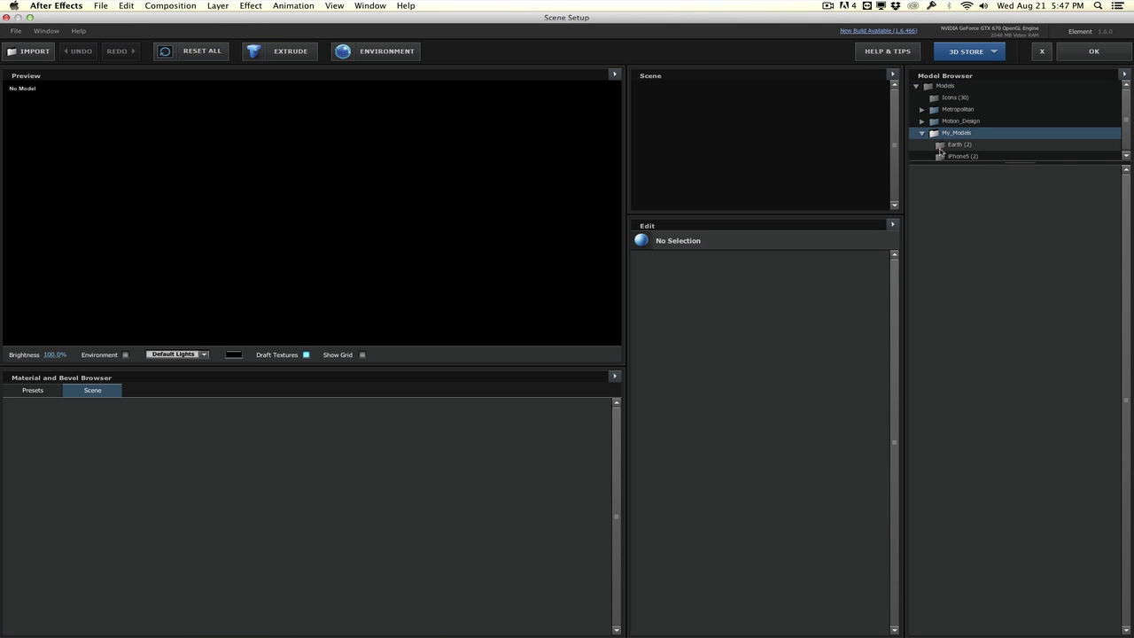
pyautogui.click(941, 188)
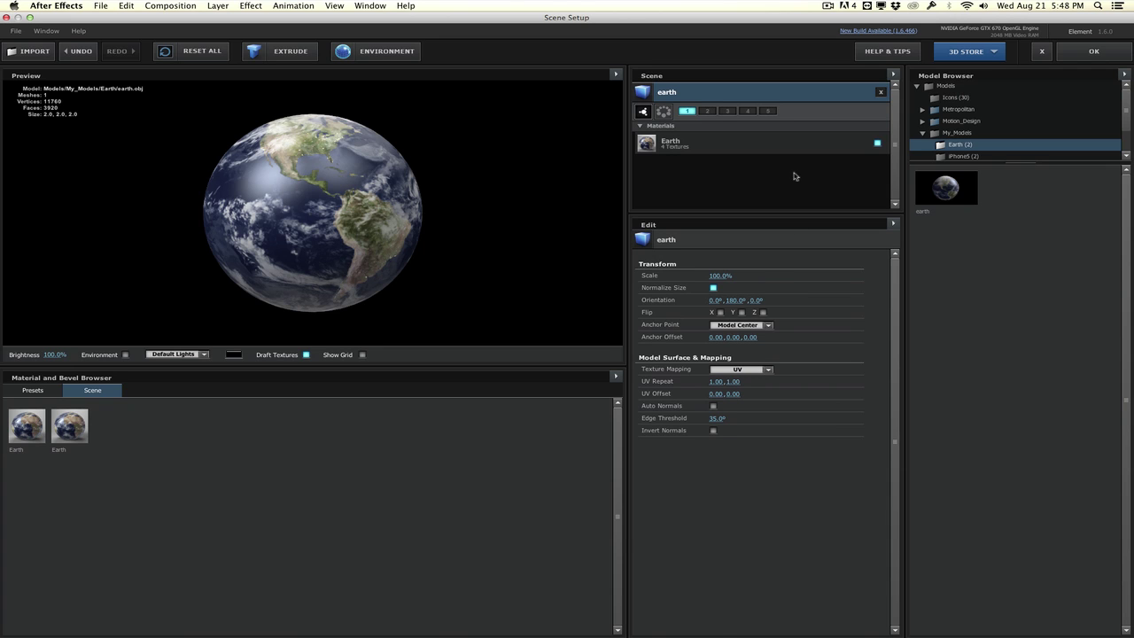
# Step: Check the saturation of the Earth material's diffuse texture and accept the Element scene setup
pyautogui.click(793, 144)
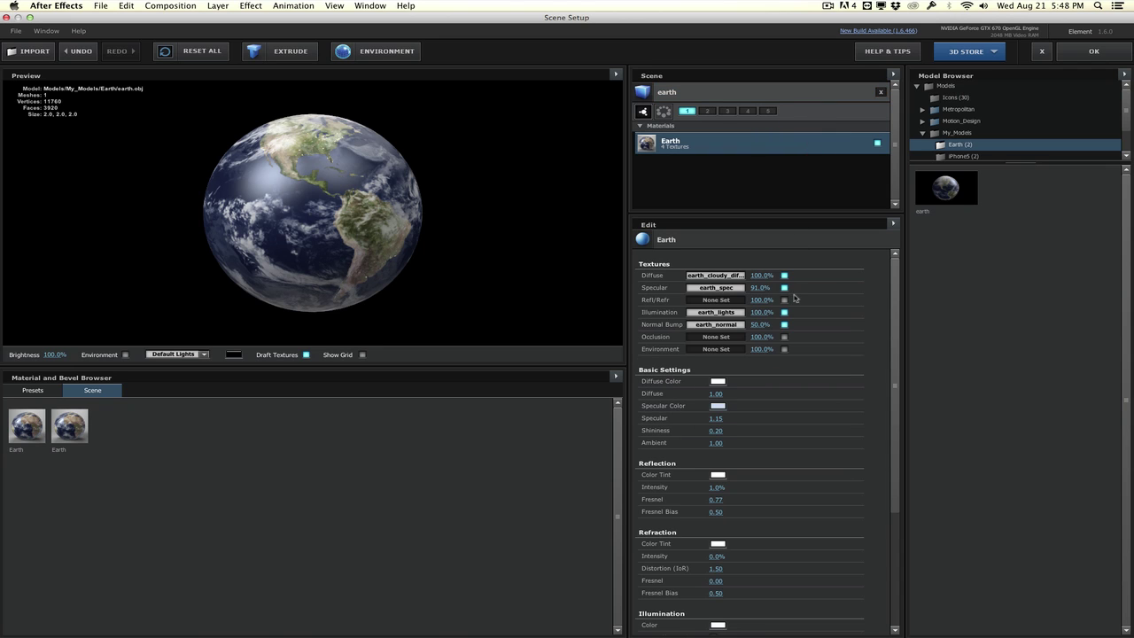
pyautogui.click(744, 280)
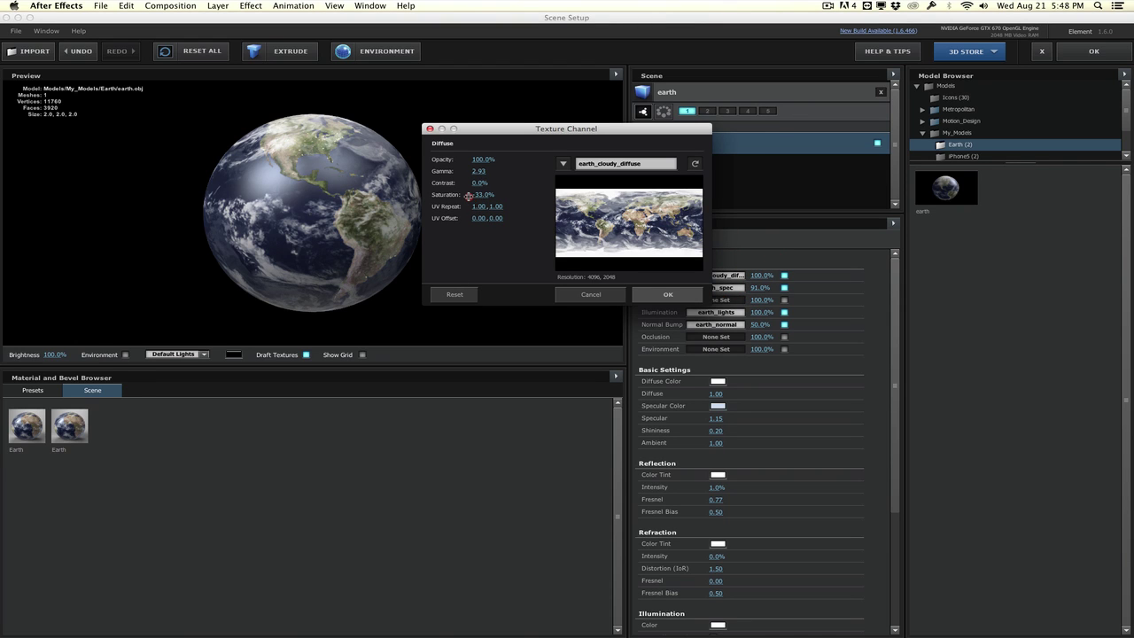
pyautogui.moveTo(476, 196); pyautogui.dragTo(461, 196)
pyautogui.click(667, 294)
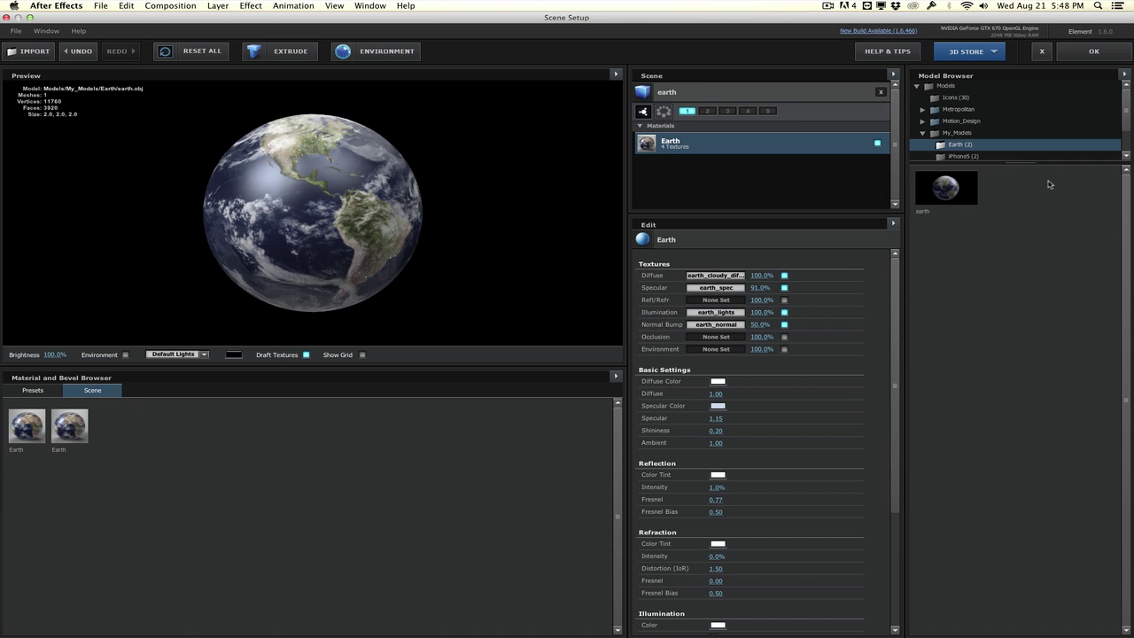
pyautogui.click(1072, 53)
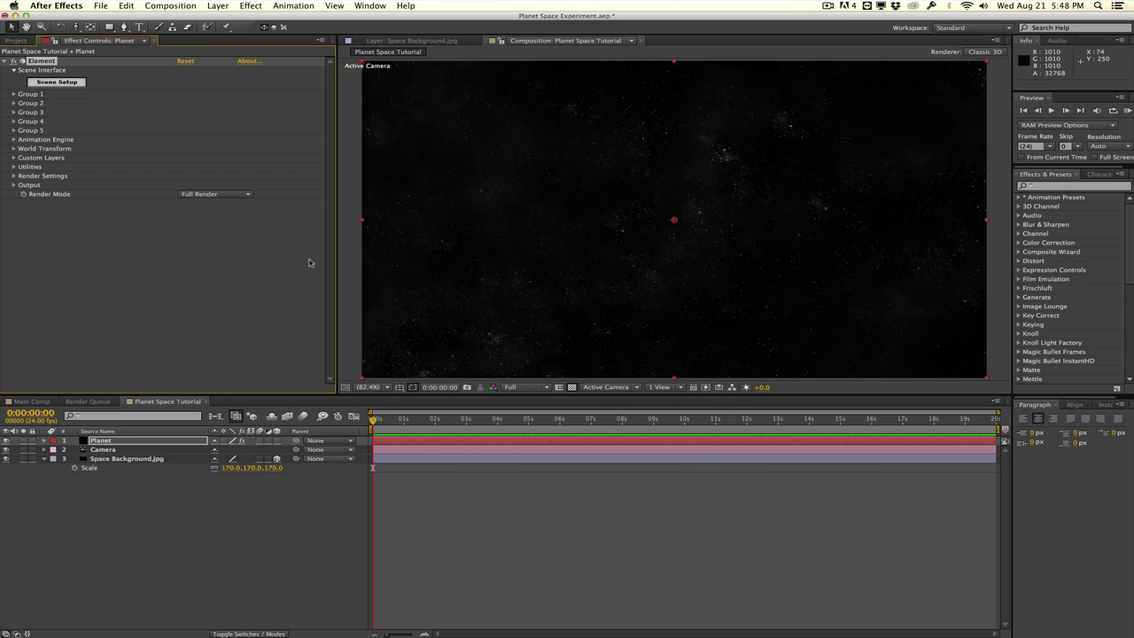
# Step: Push the Earth model back in depth by setting the Group 1 particle replicator's Position Z to 7600
pyautogui.click(14, 94)
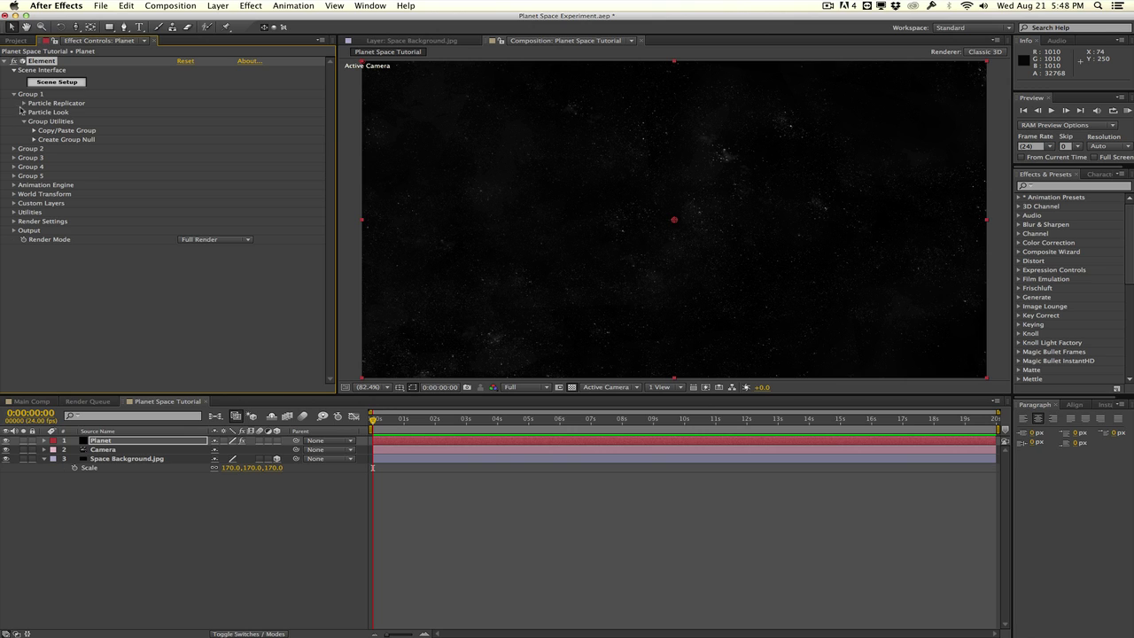
pyautogui.click(24, 103)
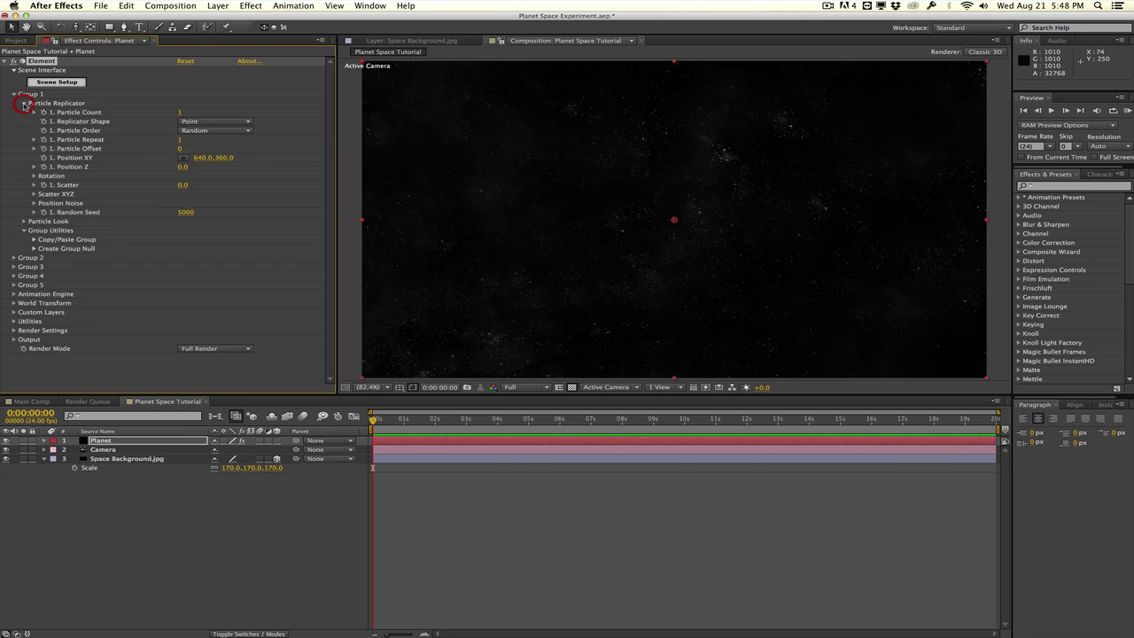
pyautogui.click(24, 222)
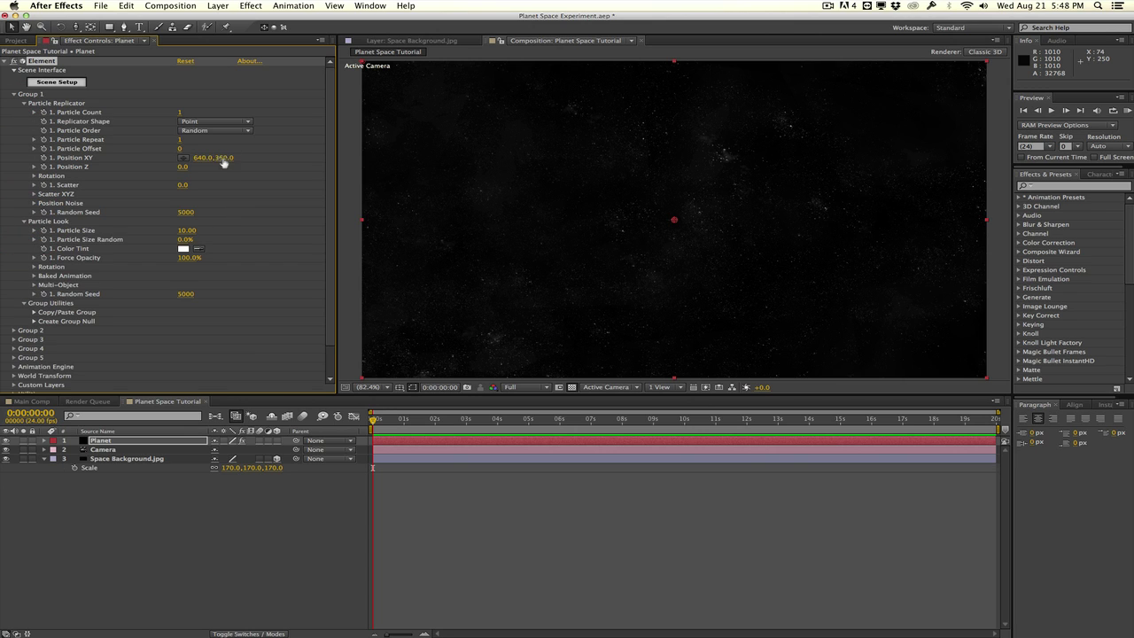
pyautogui.click(182, 166)
pyautogui.write('170')
pyautogui.moveTo(293, 159); pyautogui.dragTo(223, 166)
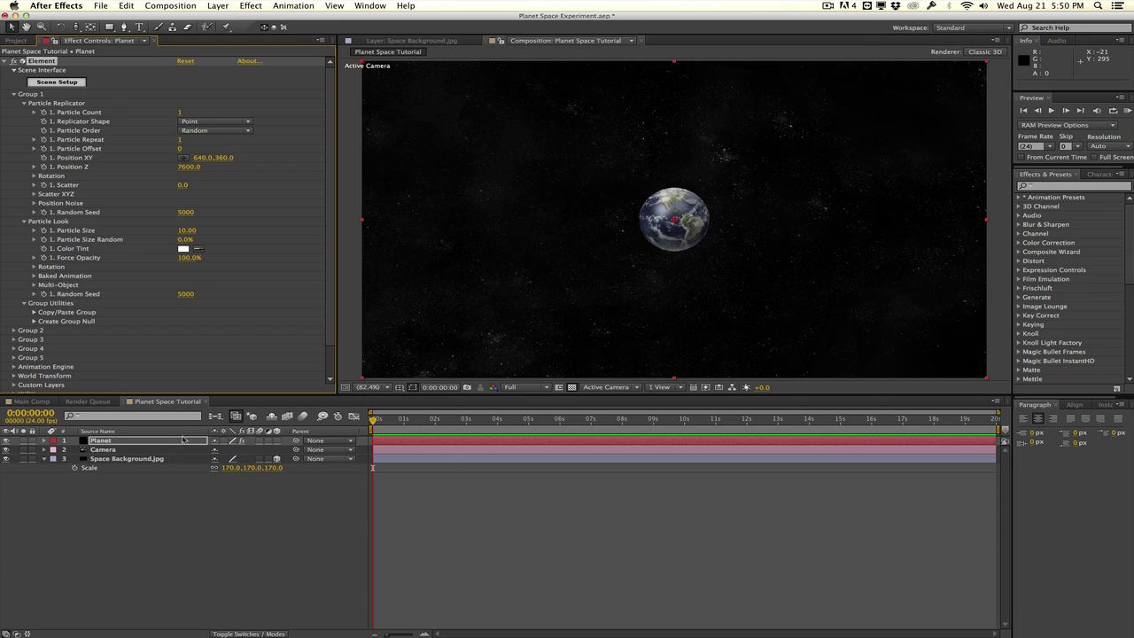
# Step: Set Group 1's Position Z to 8800 and enlarge the Earth with a Particle Size of 54.50
pyautogui.click(201, 174)
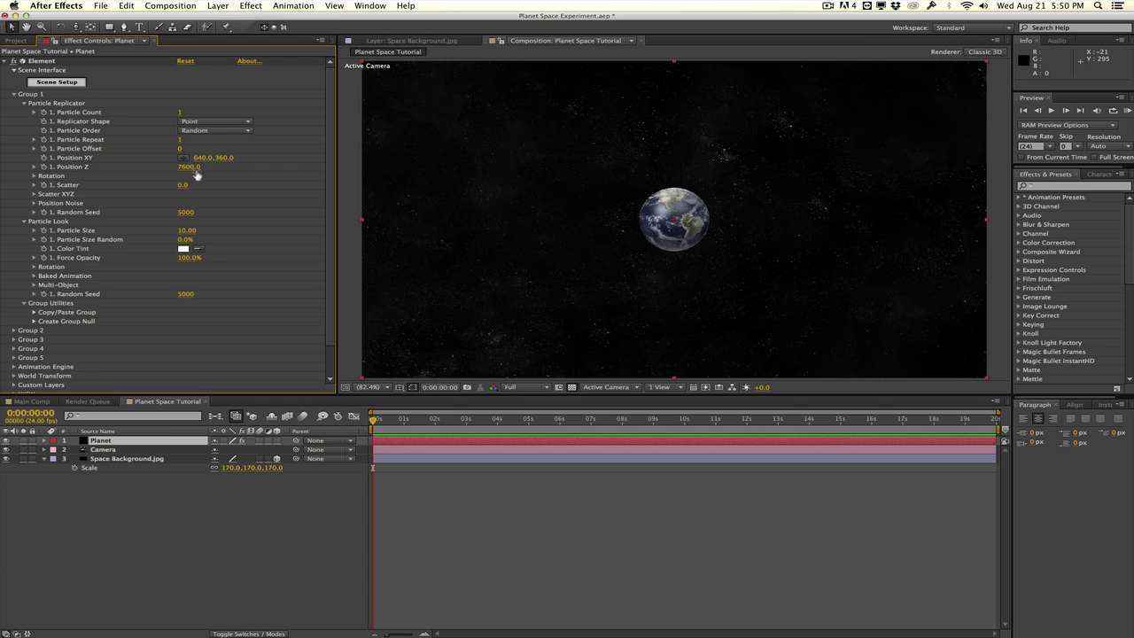
pyautogui.moveTo(193, 169); pyautogui.dragTo(193, 169)
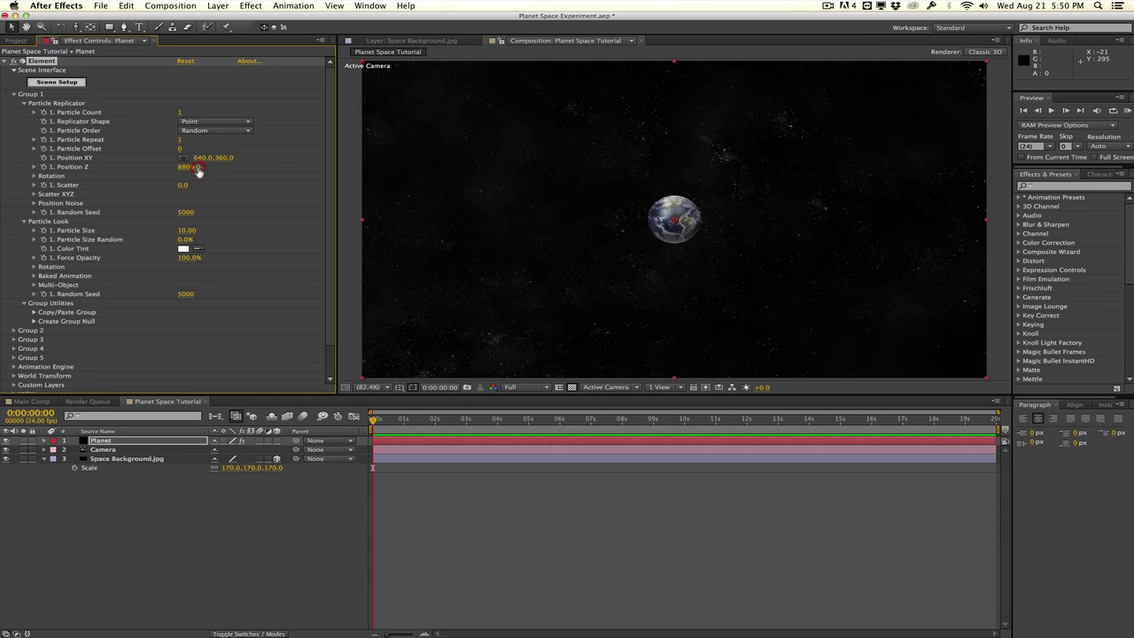
pyautogui.moveTo(190, 232); pyautogui.dragTo(446, 222)
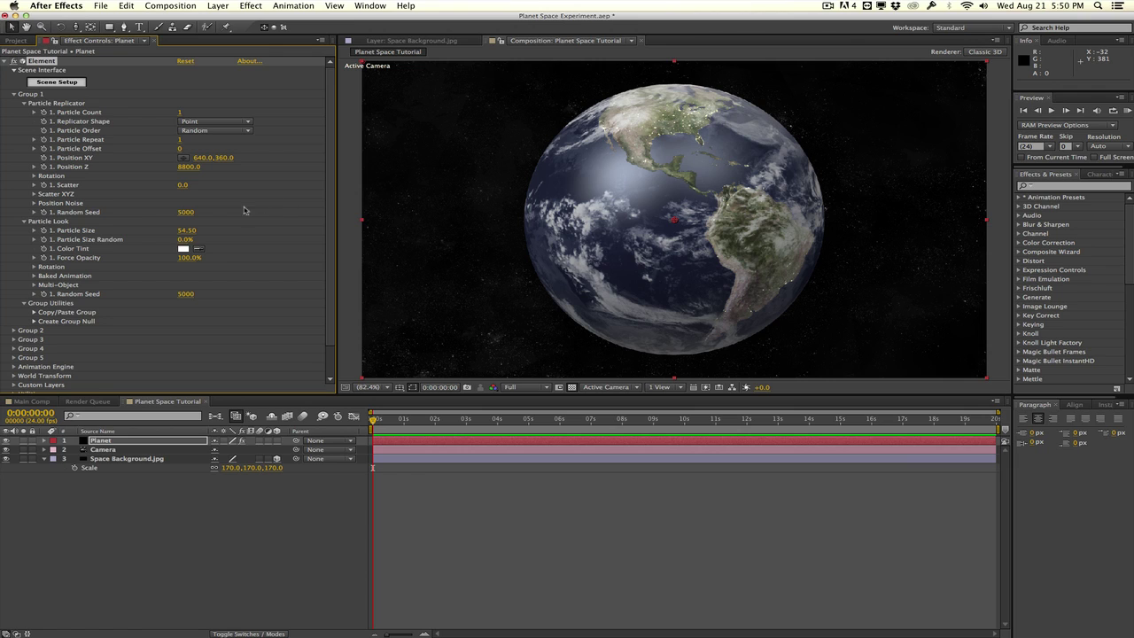
# Step: Move the camera slightly around the Earth and set Group 1's Position Z to 9300
pyautogui.press('c')
pyautogui.moveTo(344, 220); pyautogui.dragTo(511, 267)
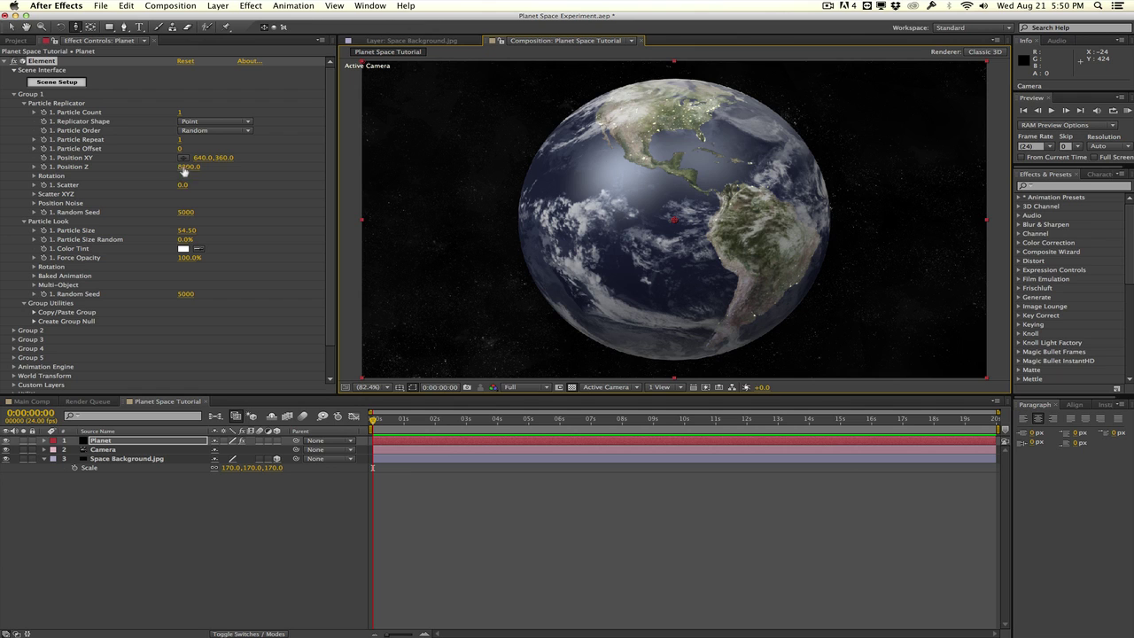
pyautogui.moveTo(186, 166); pyautogui.dragTo(183, 166)
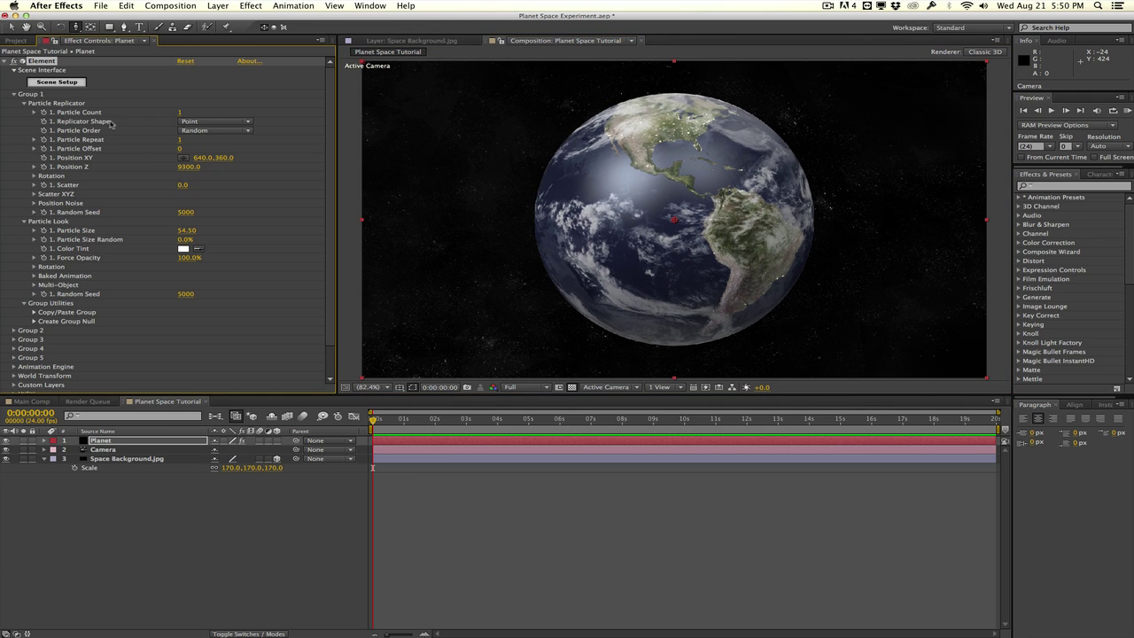
# Step: Reduce the Earth material's Specular value to 0.18 in Element's Scene Setup and accept the scene
pyautogui.click(56, 81)
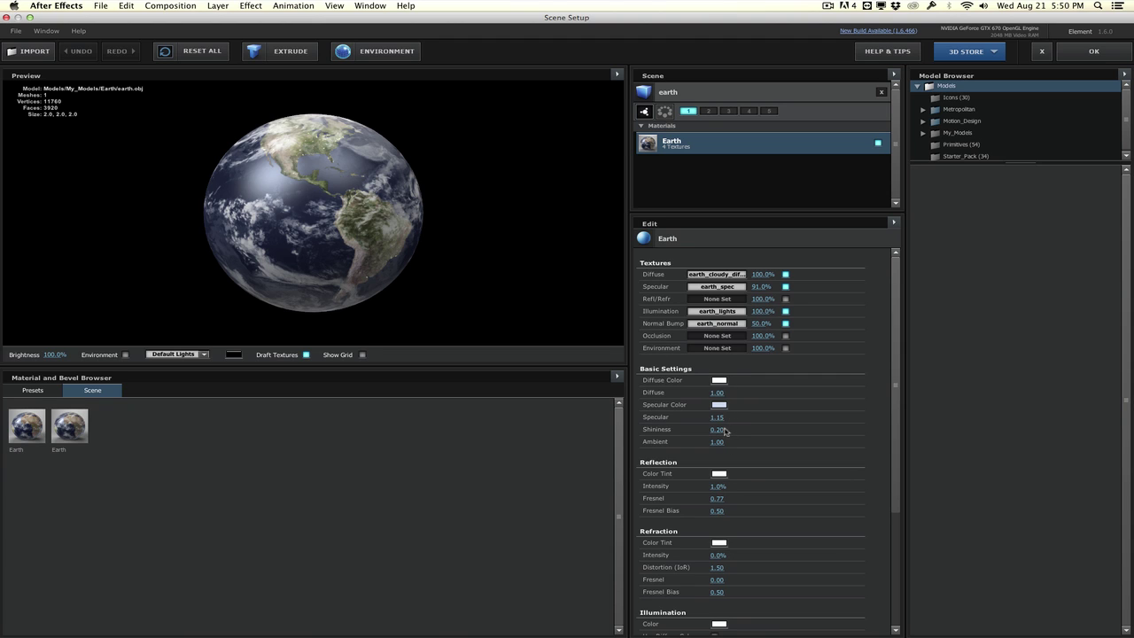
pyautogui.moveTo(717, 418); pyautogui.dragTo(661, 418)
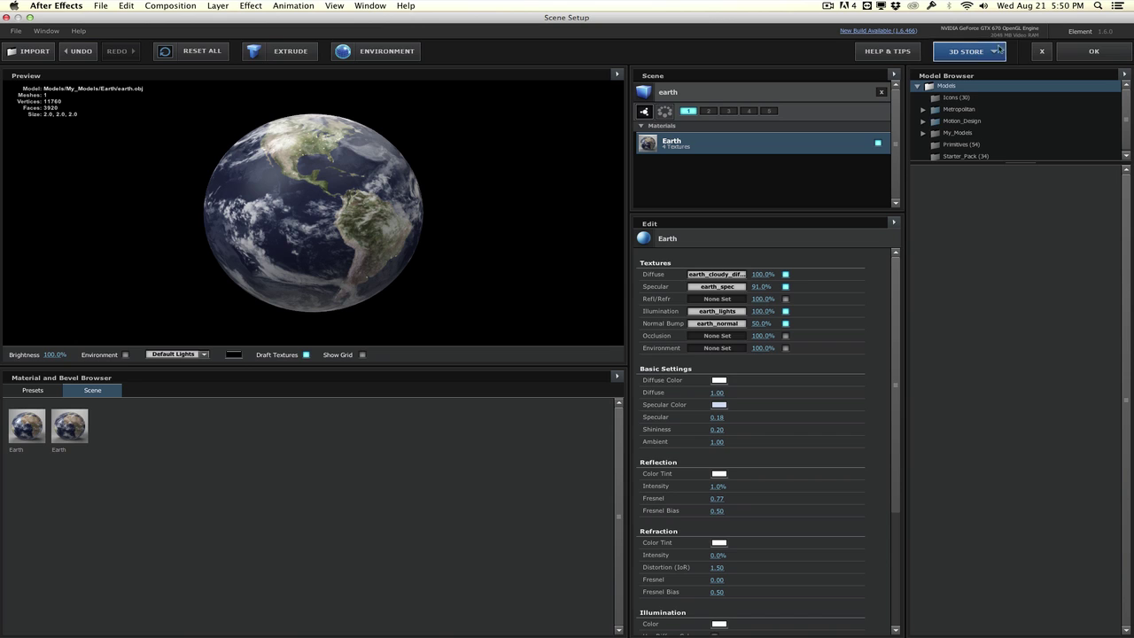
pyautogui.click(1079, 55)
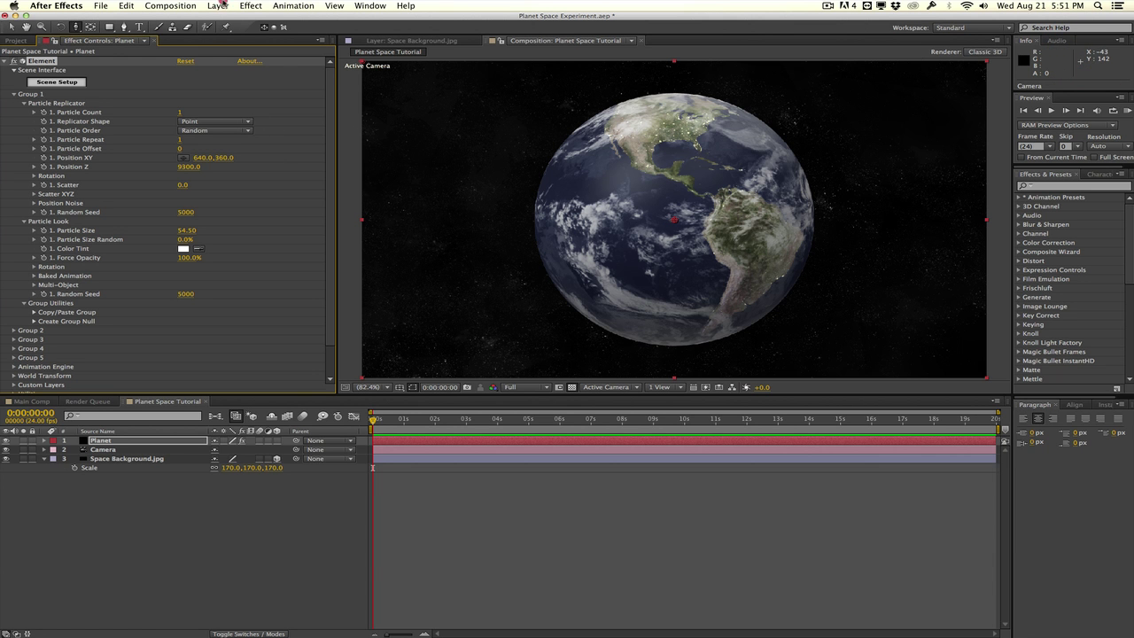
# Step: Add a point light named Right Light with 90% intensity and smooth falloff to the composition
pyautogui.click(222, 6)
pyautogui.moveTo(263, 20)
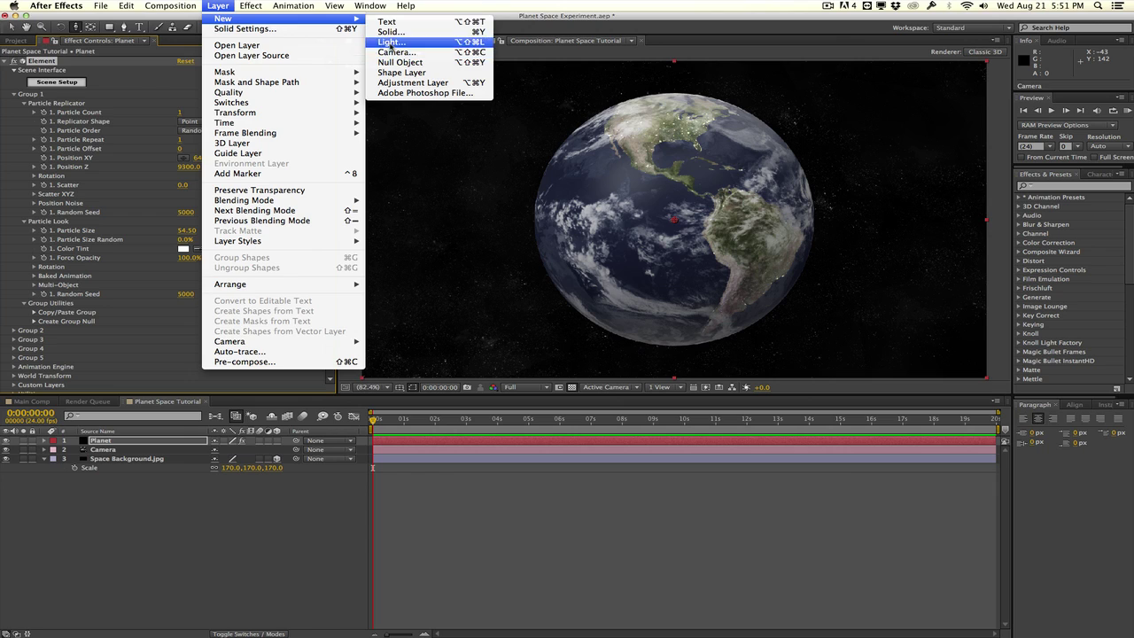
pyautogui.click(392, 42)
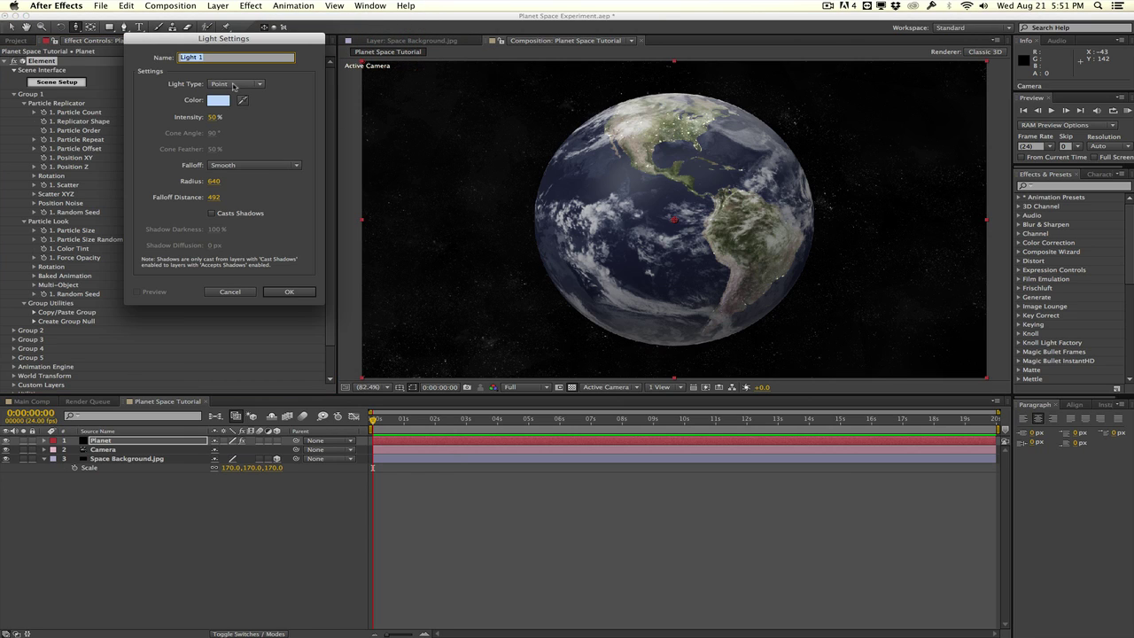
pyautogui.write('Right Light')
pyautogui.press('Tab')
pyautogui.press('Tab')
pyautogui.press('Tab')
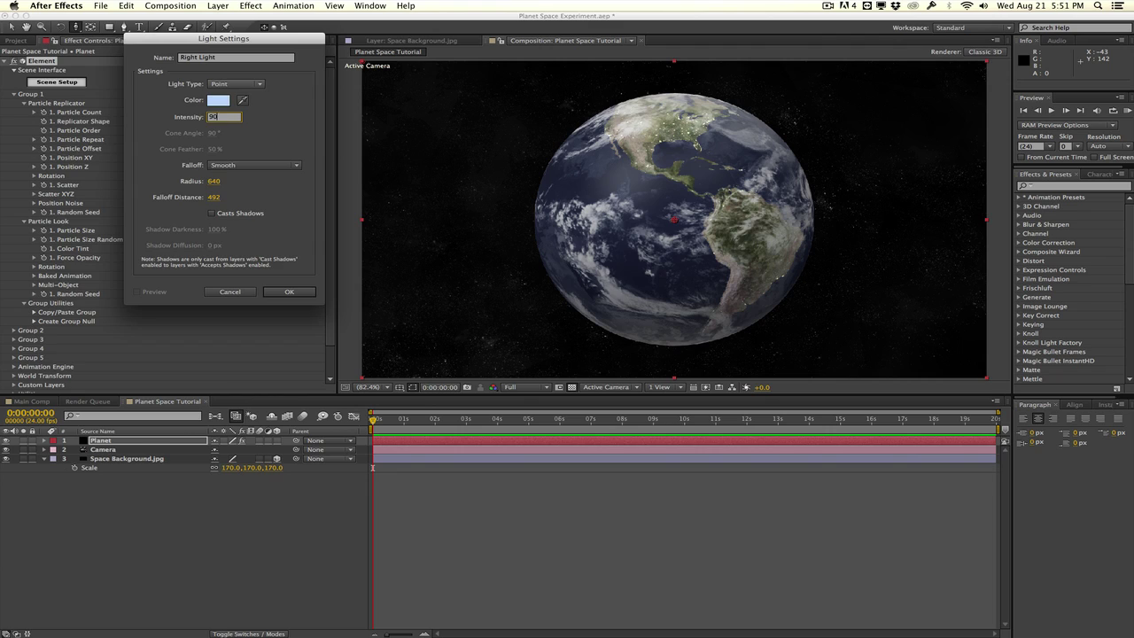
pyautogui.press('Return')
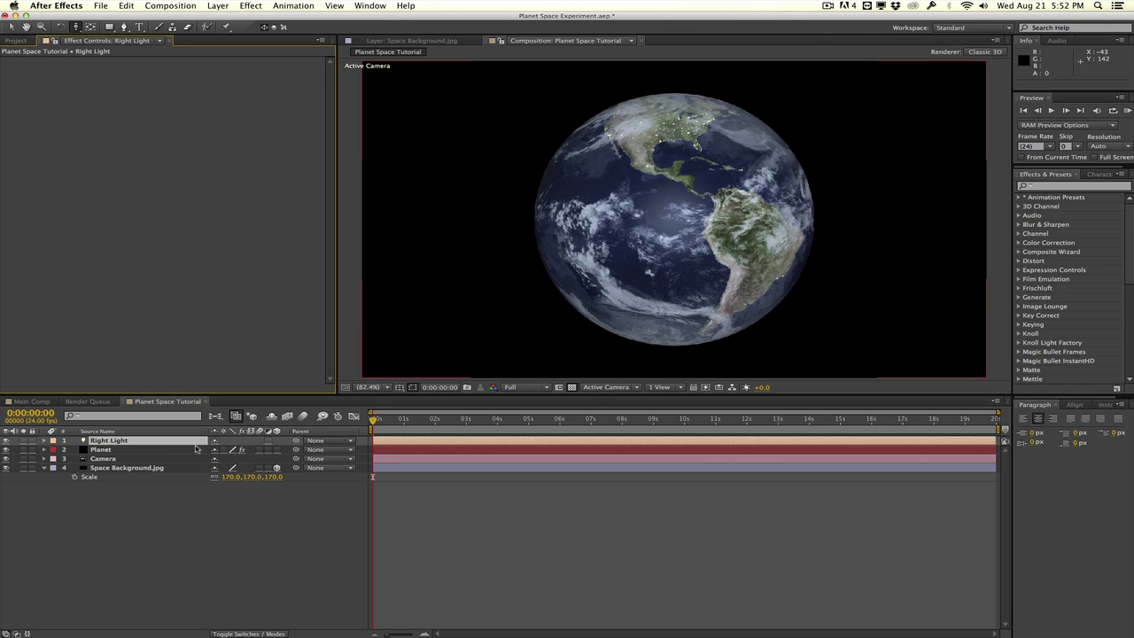
# Step: Position Right Light at X 25373.3 and Y -963.3, deep enough in Z to light only the Earth's right edge
pyautogui.press('p')
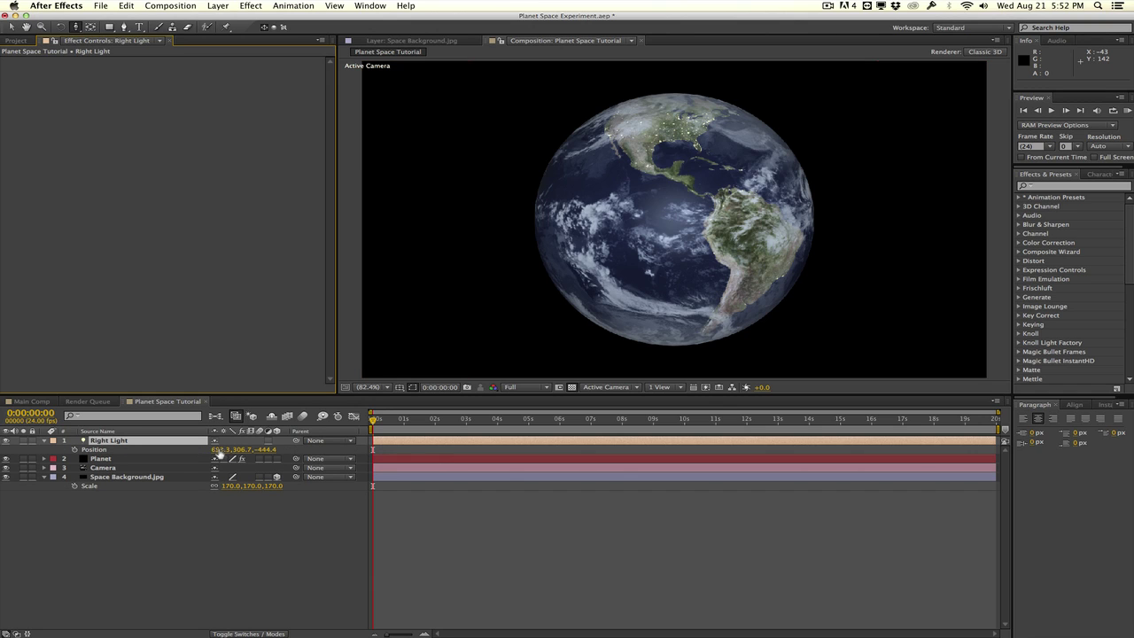
pyautogui.moveTo(218, 450); pyautogui.dragTo(845, 431)
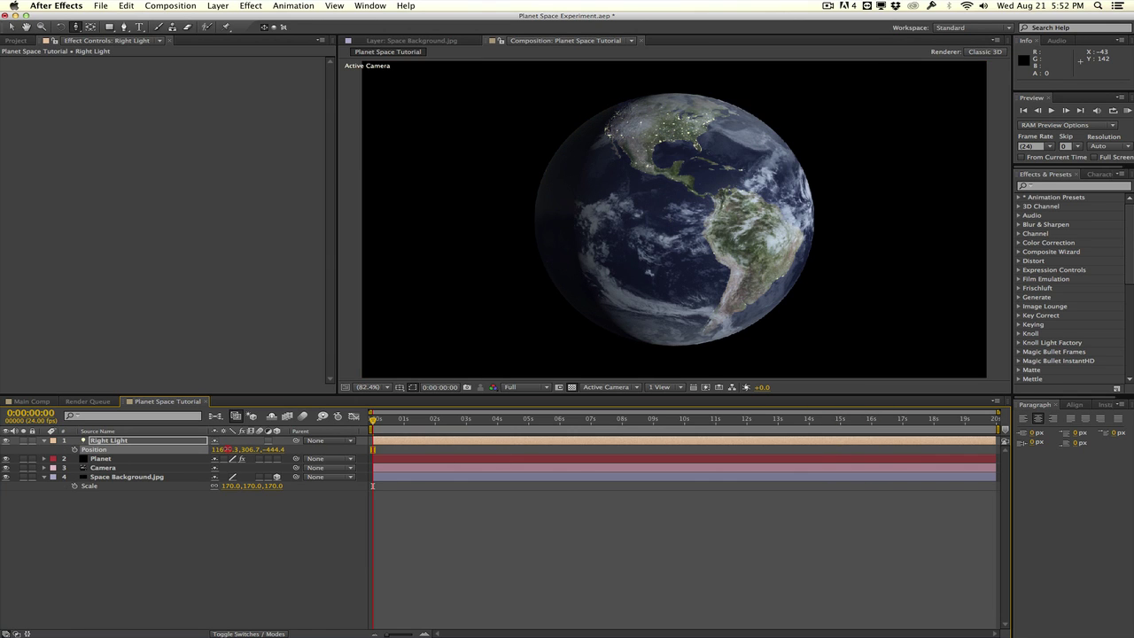
pyautogui.moveTo(434, 455); pyautogui.dragTo(1131, 473)
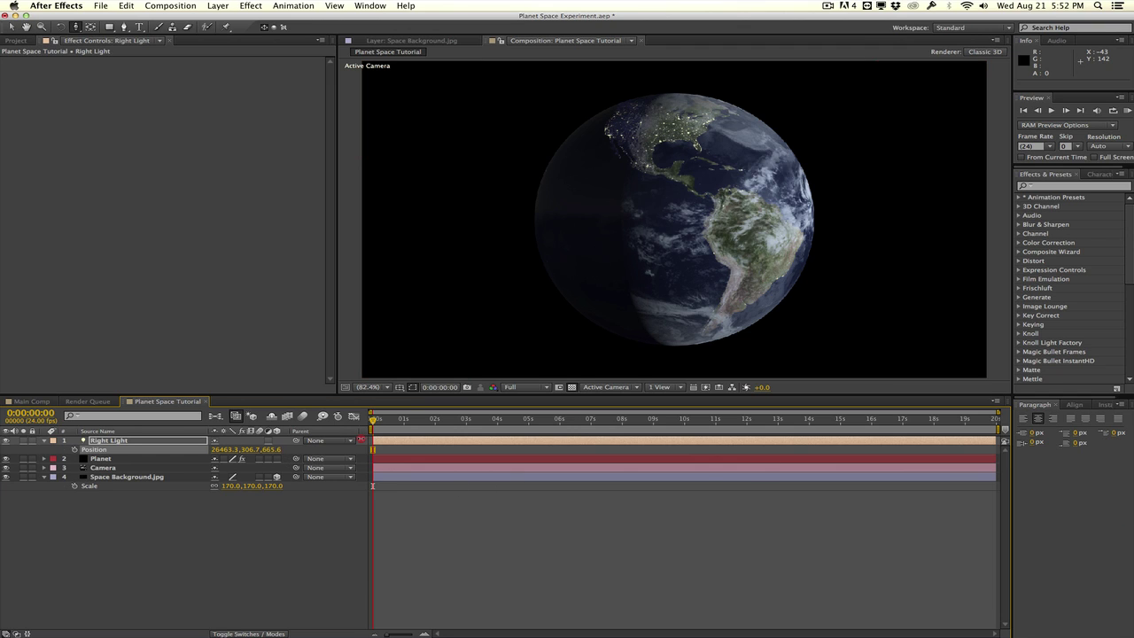
pyautogui.moveTo(275, 449); pyautogui.dragTo(614, 440)
pyautogui.moveTo(273, 449)
pyautogui.mouseDown()
pyautogui.moveTo(703, 435)
pyautogui.moveTo(162, 453)
pyautogui.moveTo(627, 438)
pyautogui.moveTo(288, 478)
pyautogui.moveTo(134, 460)
pyautogui.moveTo(266, 448)
pyautogui.mouseUp()
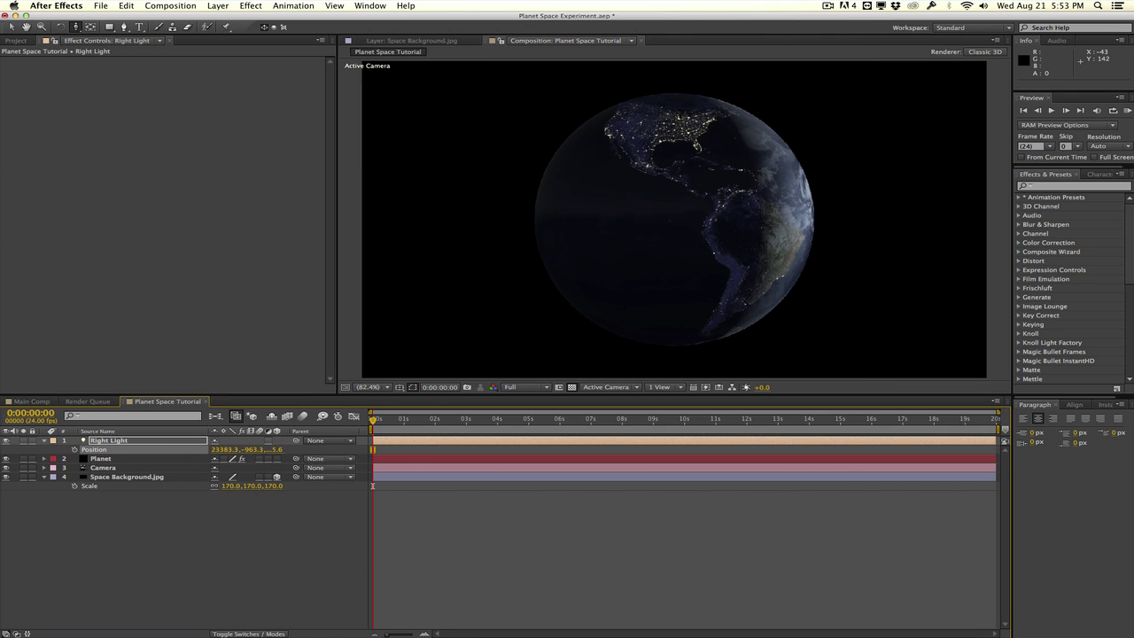
pyautogui.moveTo(64, 458); pyautogui.dragTo(27, 458)
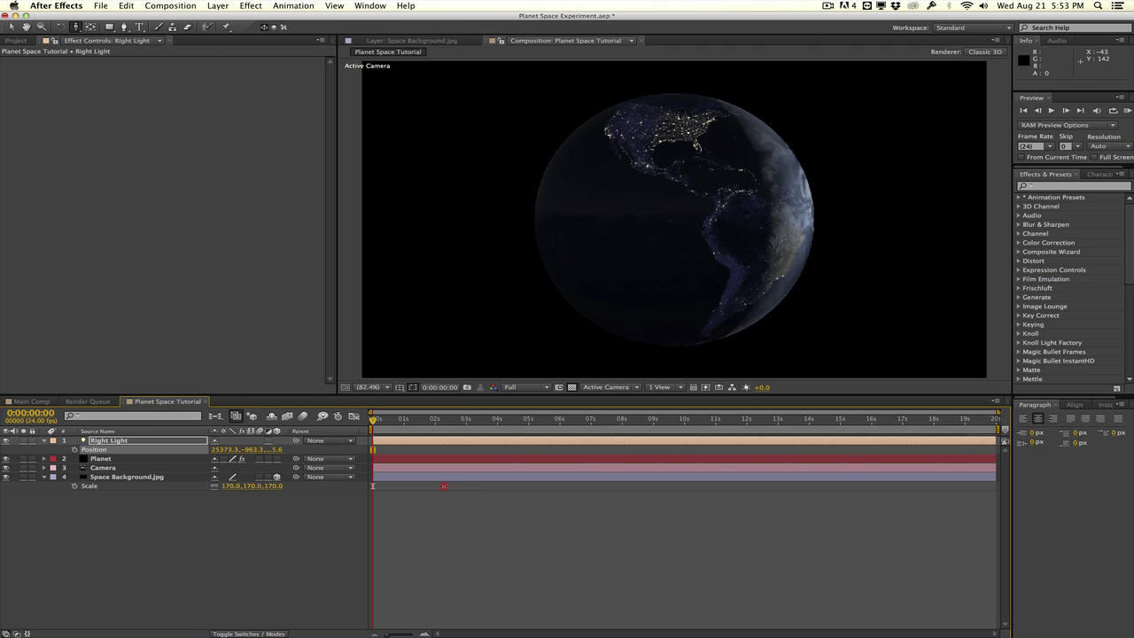
pyautogui.click(446, 486)
# Step: Duplicate the Right Light layer and rename the copy Left Light
pyautogui.click(148, 448)
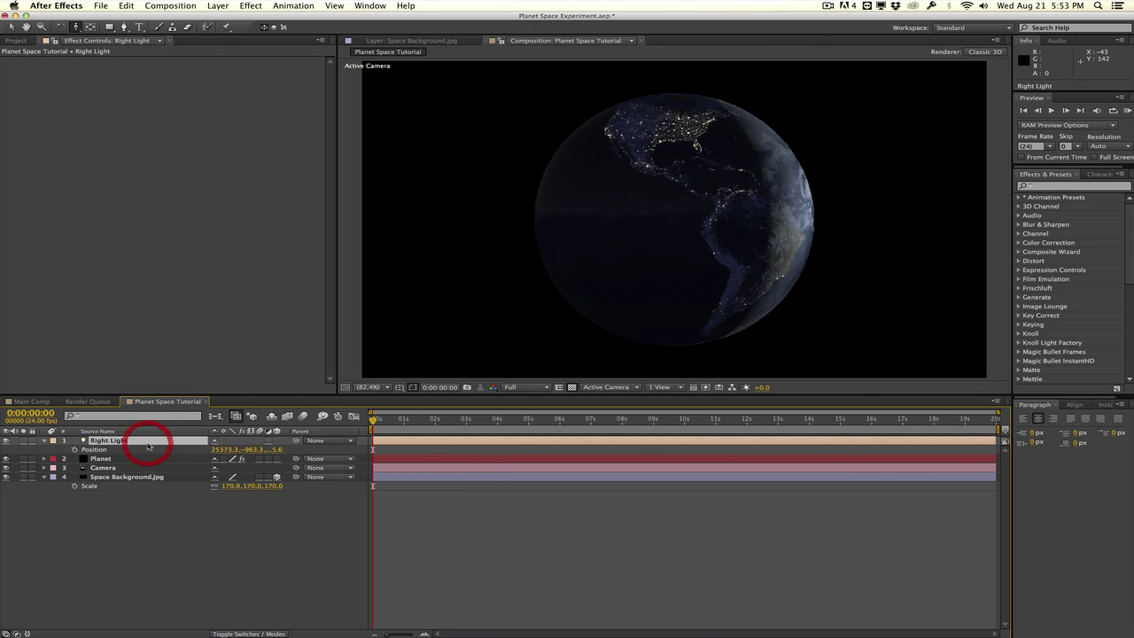
pyautogui.press('super+d')
pyautogui.press('Return')
pyautogui.write('L')
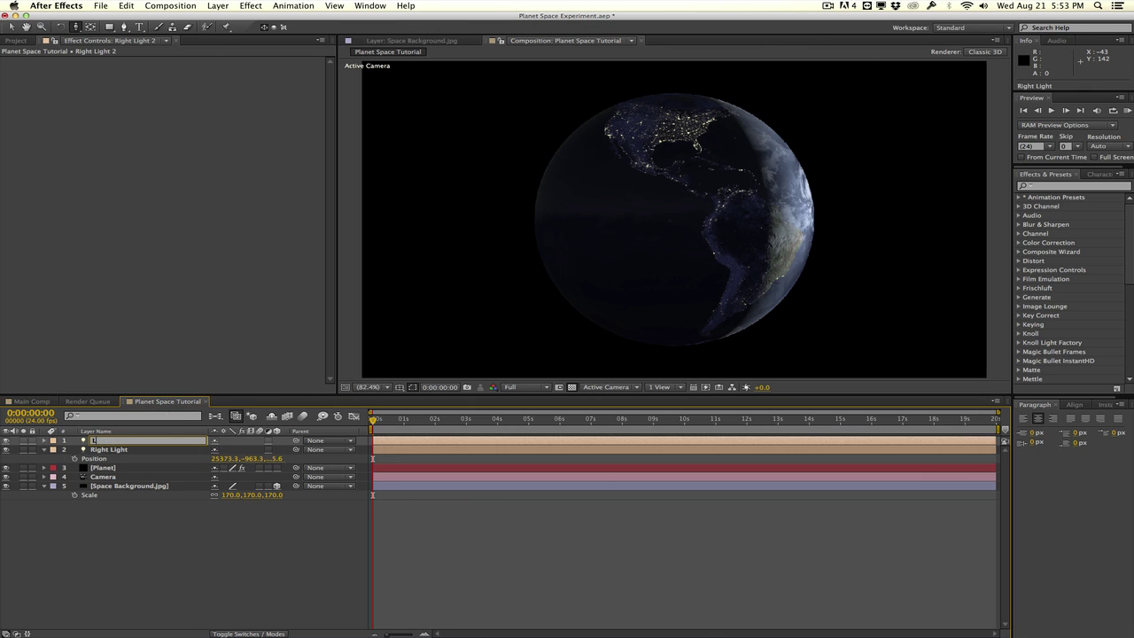
pyautogui.write('eft Light')
pyautogui.press('Return')
# Step: Move Left Light along X to beyond the Earth's left edge and undo the last unwanted change
pyautogui.press('p')
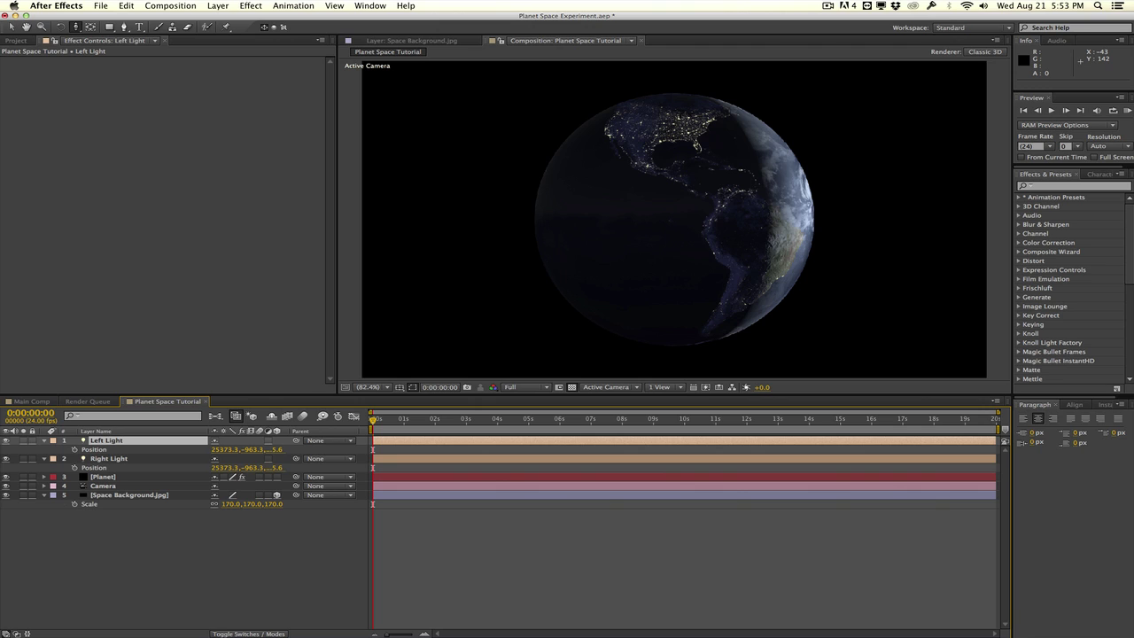
pyautogui.moveTo(221, 449); pyautogui.dragTo(33, 480)
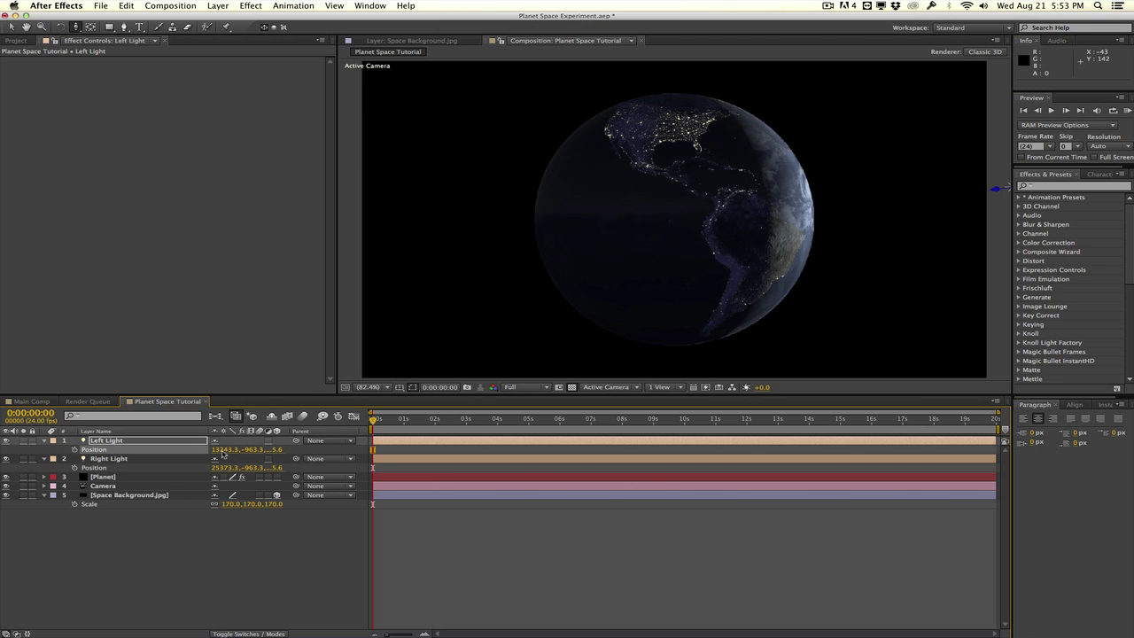
pyautogui.moveTo(68, 443); pyautogui.dragTo(27, 443)
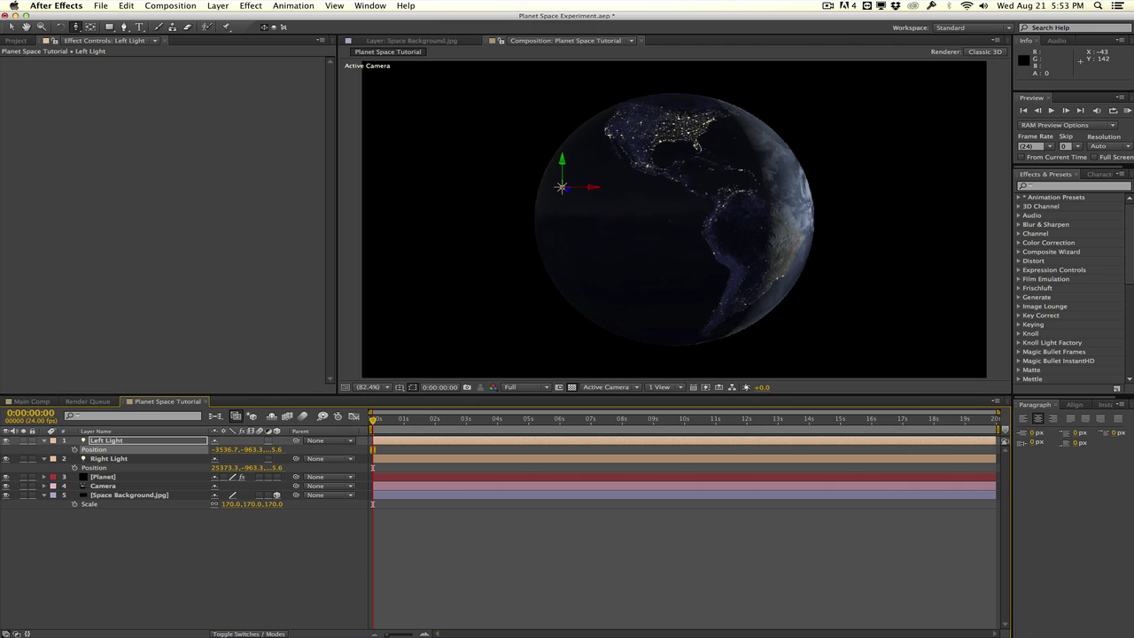
pyautogui.moveTo(209, 449); pyautogui.dragTo(162, 449)
pyautogui.press('super+z')
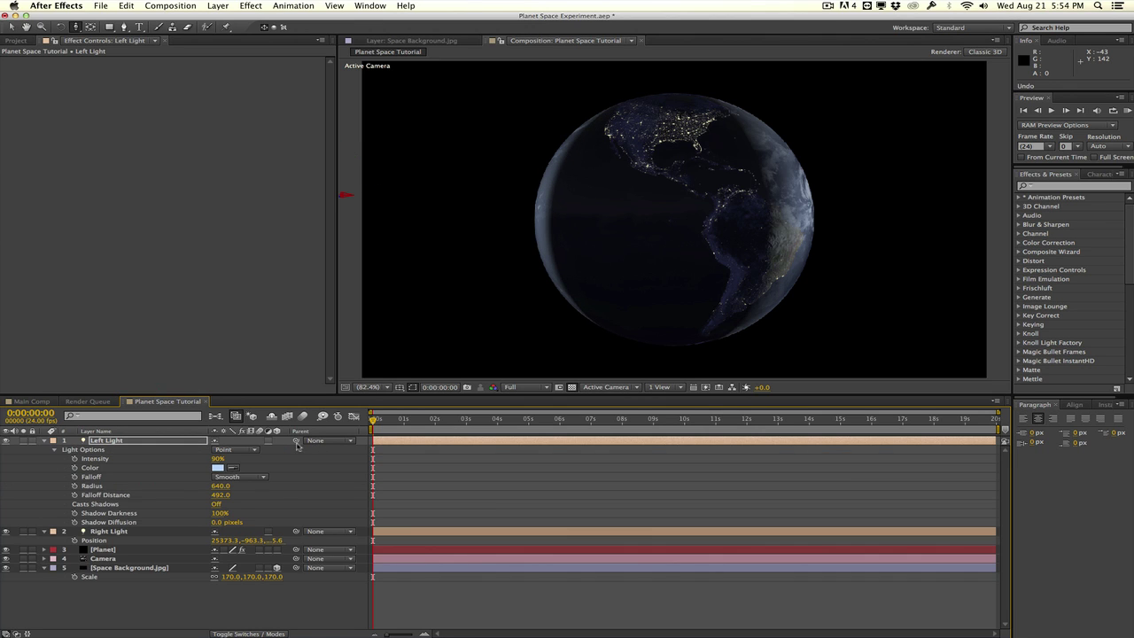
# Step: Dim Left Light by setting its intensity to 5% and collapse its light options
pyautogui.click(217, 458)
pyautogui.write('100')
pyautogui.press('Tab')
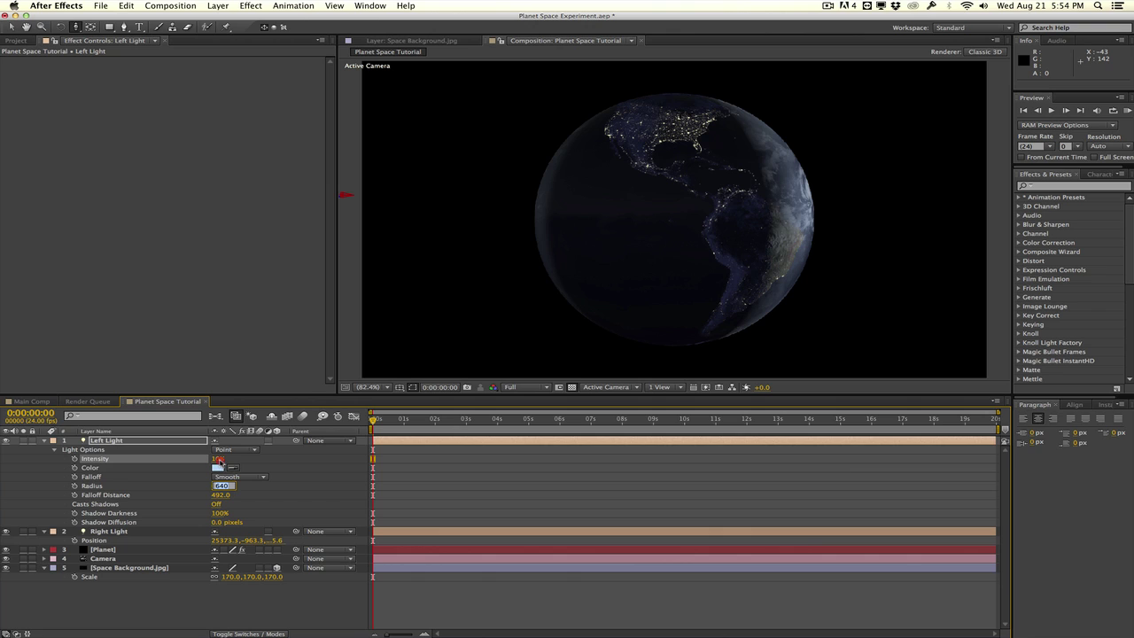
pyautogui.click(217, 458)
pyautogui.write('5')
pyautogui.press('Return')
pyautogui.click(44, 440)
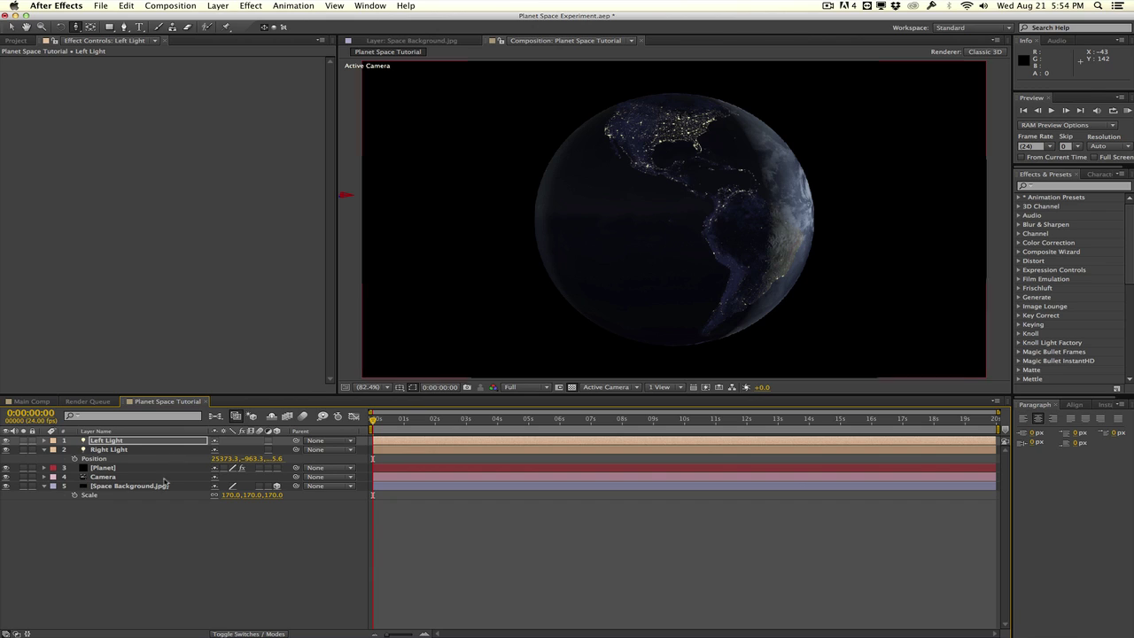
# Step: Turn off Accepts Lights in the Space Background.jpg layer's material options and collapse the layer
pyautogui.click(164, 486)
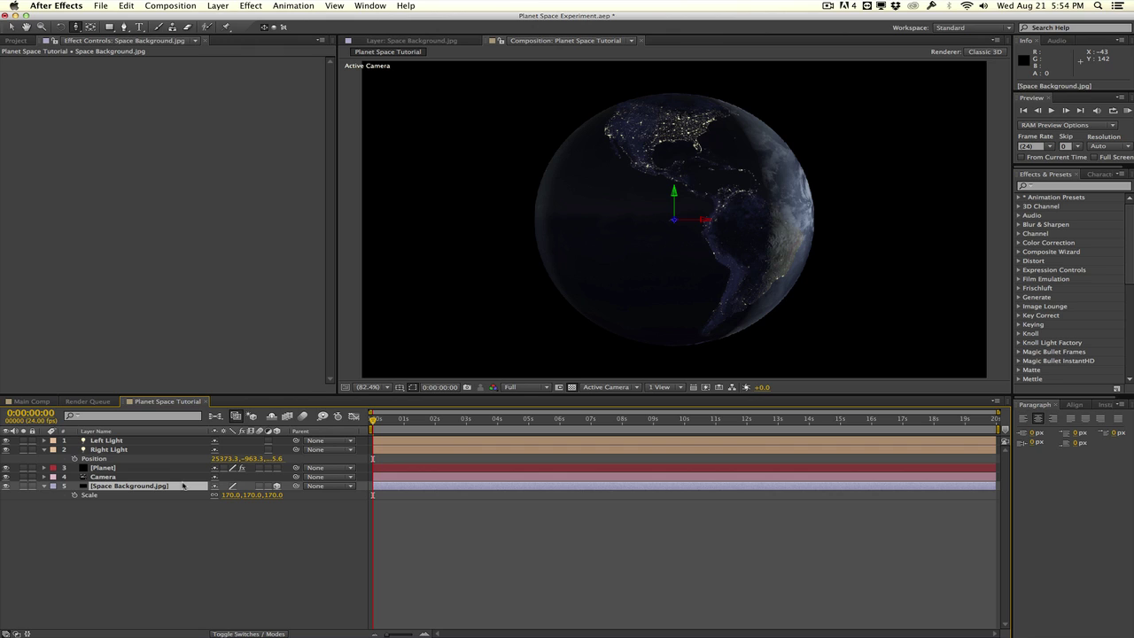
pyautogui.press('a')
pyautogui.press('a')
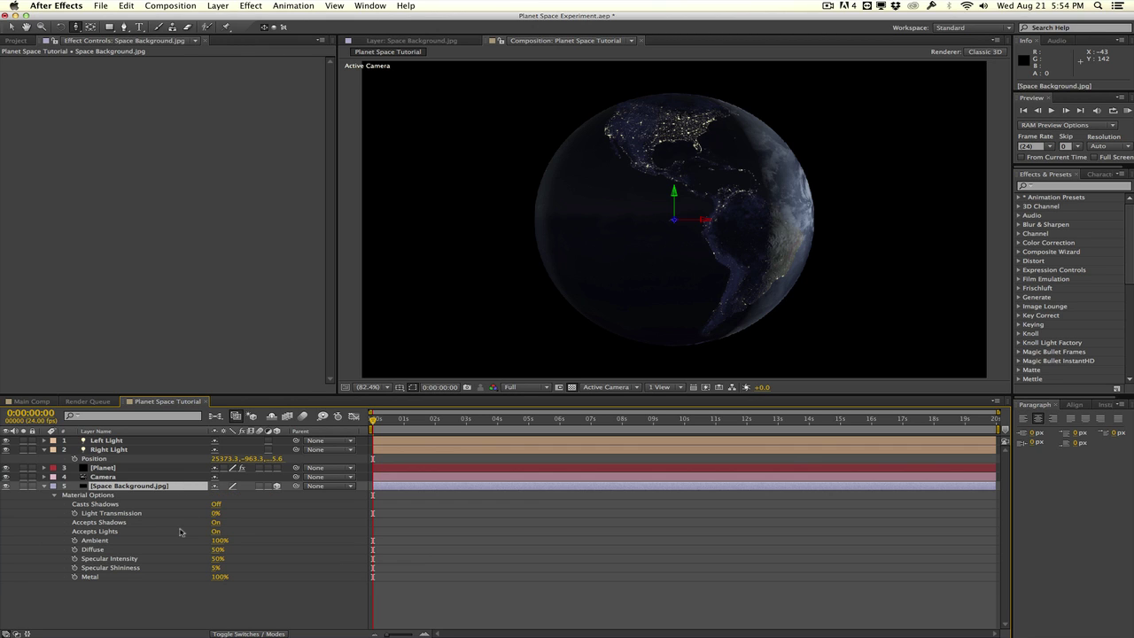
pyautogui.click(215, 531)
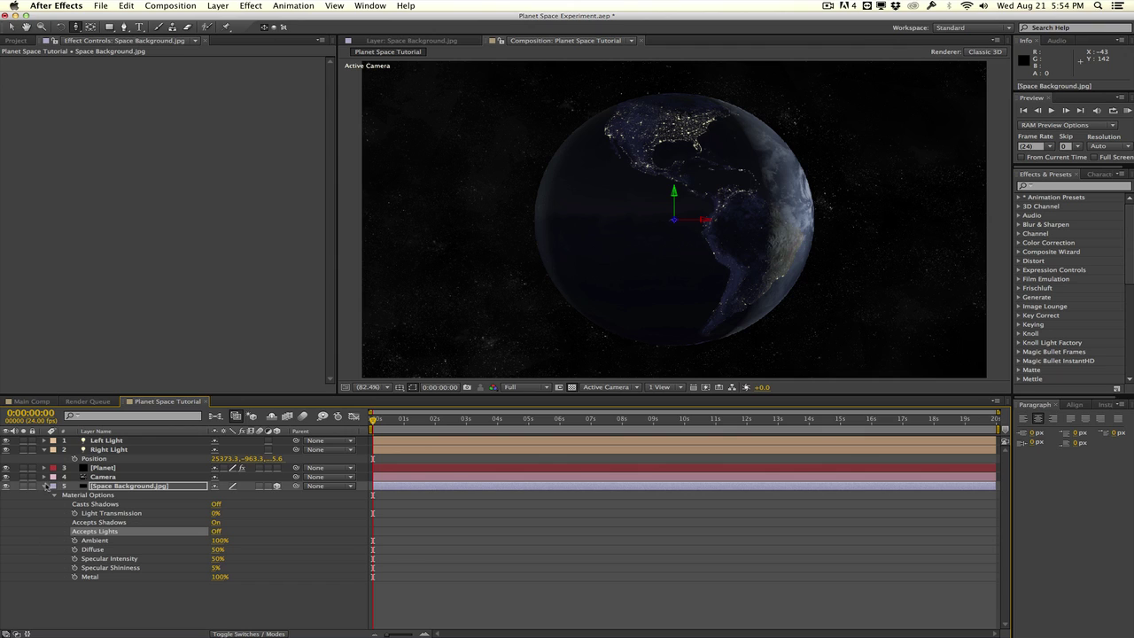
pyautogui.click(45, 486)
# Step: Move Left Light farther out beyond the Earth's left edge, to X -23296.7
pyautogui.click(135, 441)
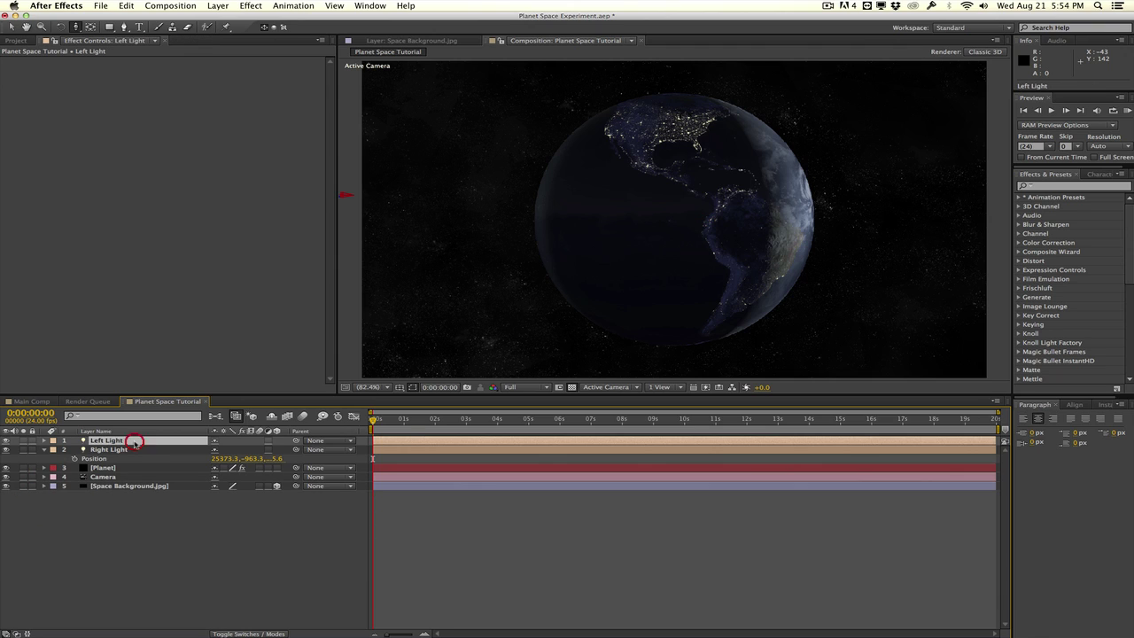
pyautogui.press('p')
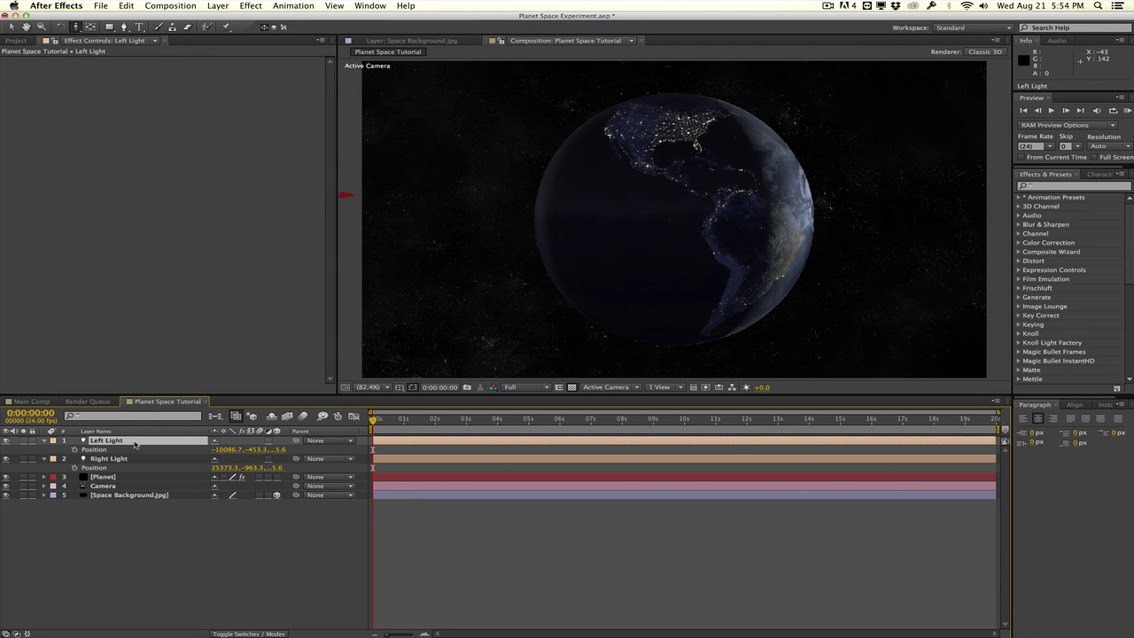
pyautogui.moveTo(227, 450); pyautogui.dragTo(89, 450)
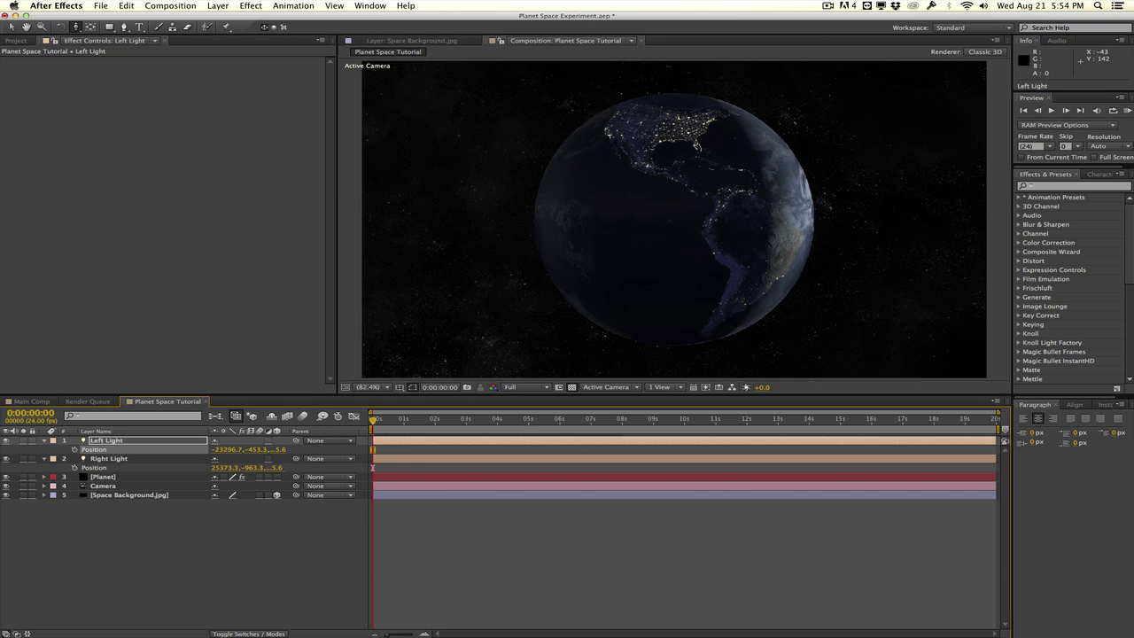
# Step: Reduce Left Light's intensity to 2%, then collapse both light layers and clear the selection
pyautogui.press('a')
pyautogui.press('a')
pyautogui.moveTo(215, 457); pyautogui.dragTo(206, 457)
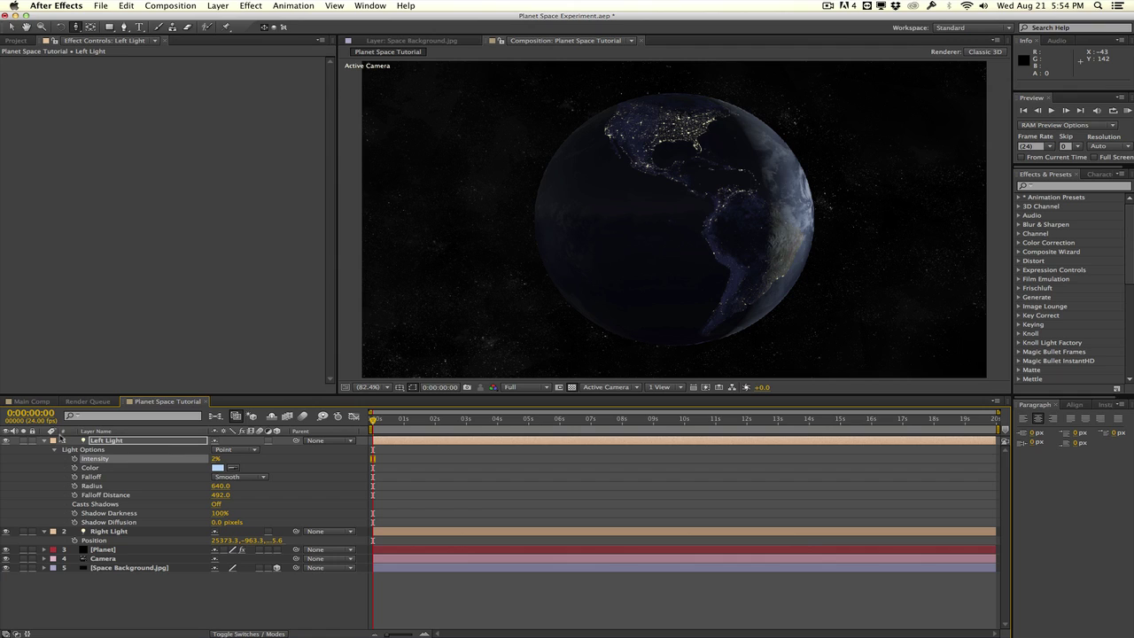
pyautogui.click(47, 440)
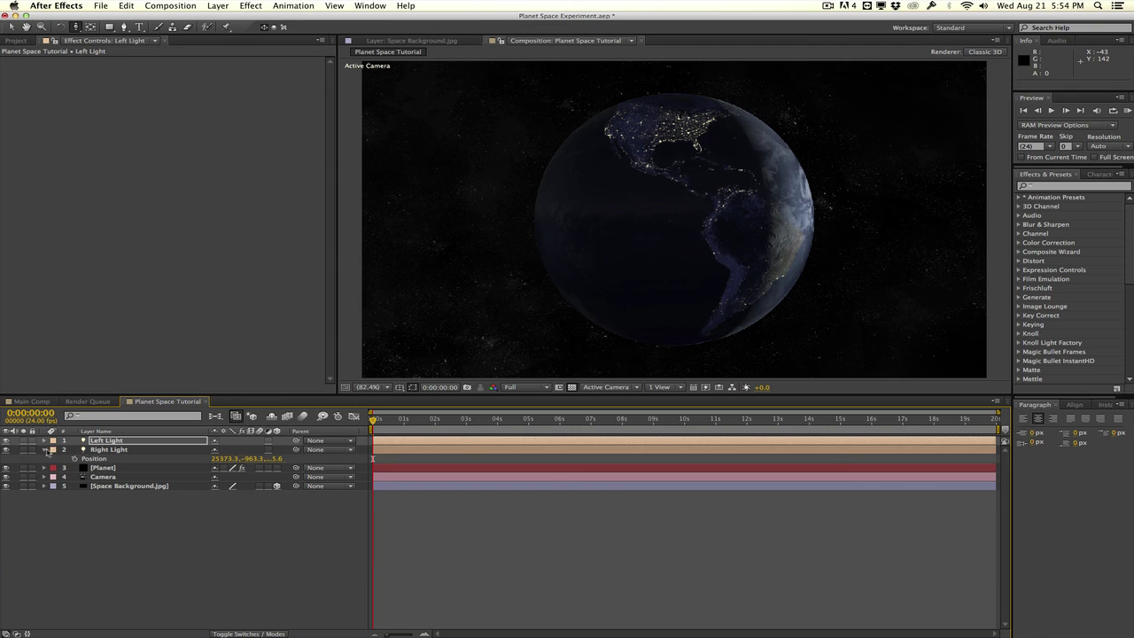
pyautogui.click(44, 449)
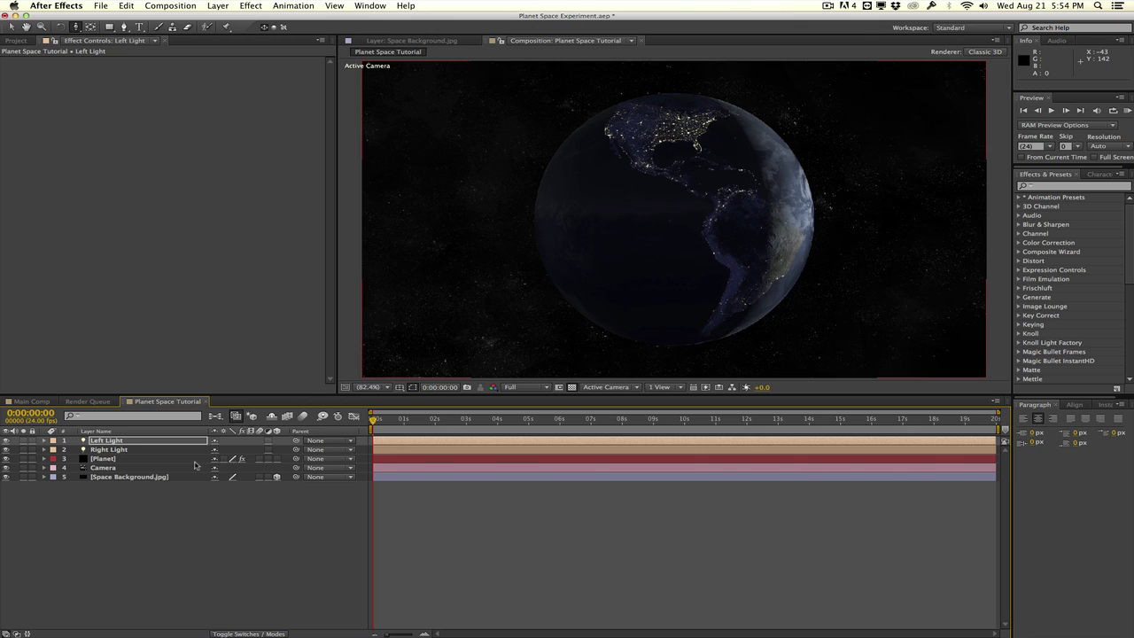
pyautogui.click(203, 510)
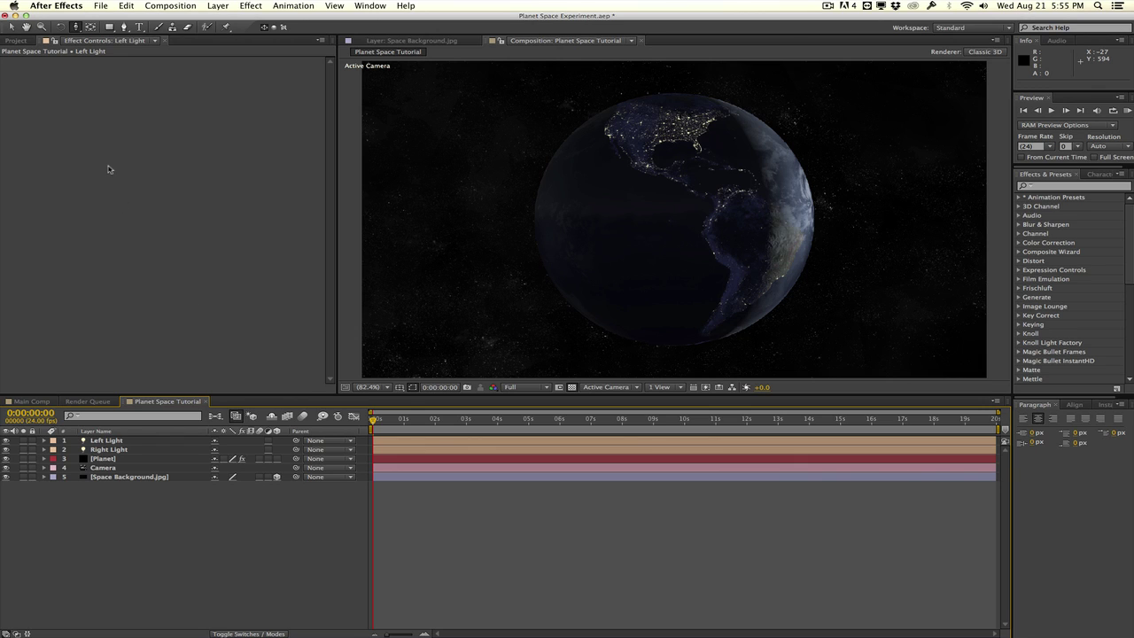
# Step: Add Space Cloud 01.png to the composition between the Camera and Space Background.jpg layers
pyautogui.click(25, 40)
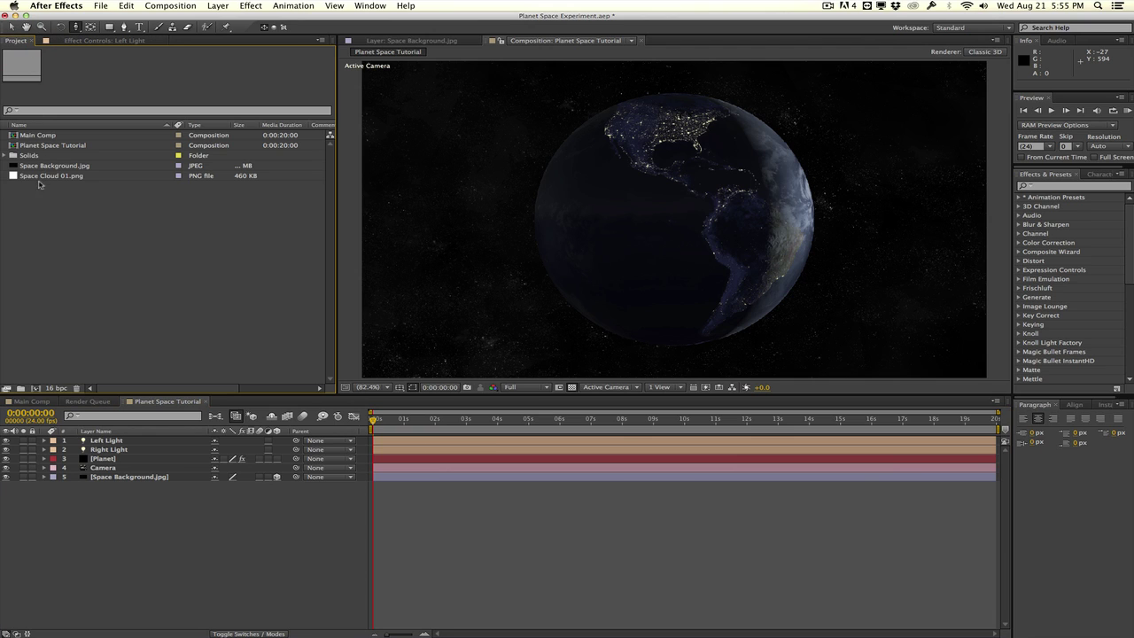
pyautogui.click(40, 188)
pyautogui.click(40, 177)
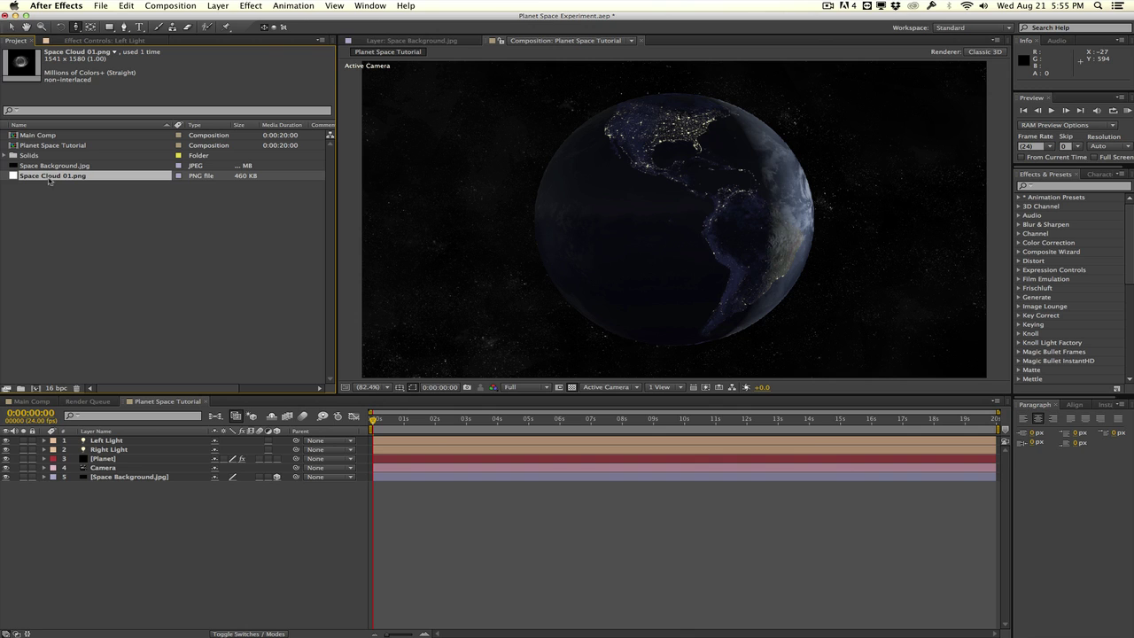
pyautogui.moveTo(51, 178); pyautogui.dragTo(94, 471)
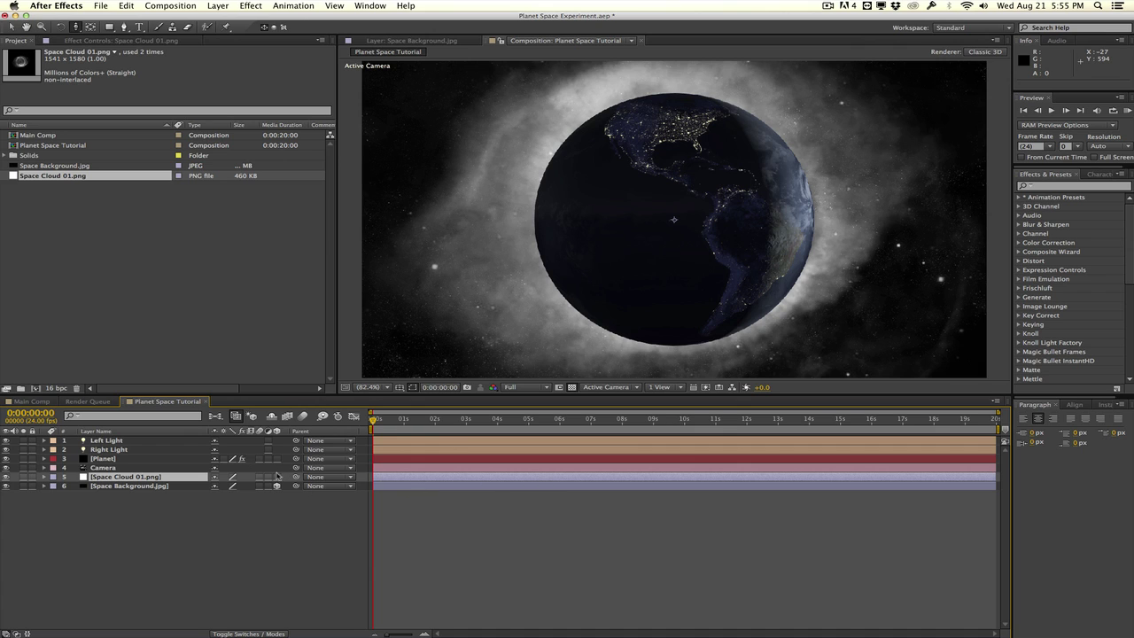
# Step: Make the Space Cloud 01.png layer 3D and turn off Accepts Lights in its material options
pyautogui.click(277, 478)
pyautogui.press('a')
pyautogui.press('a')
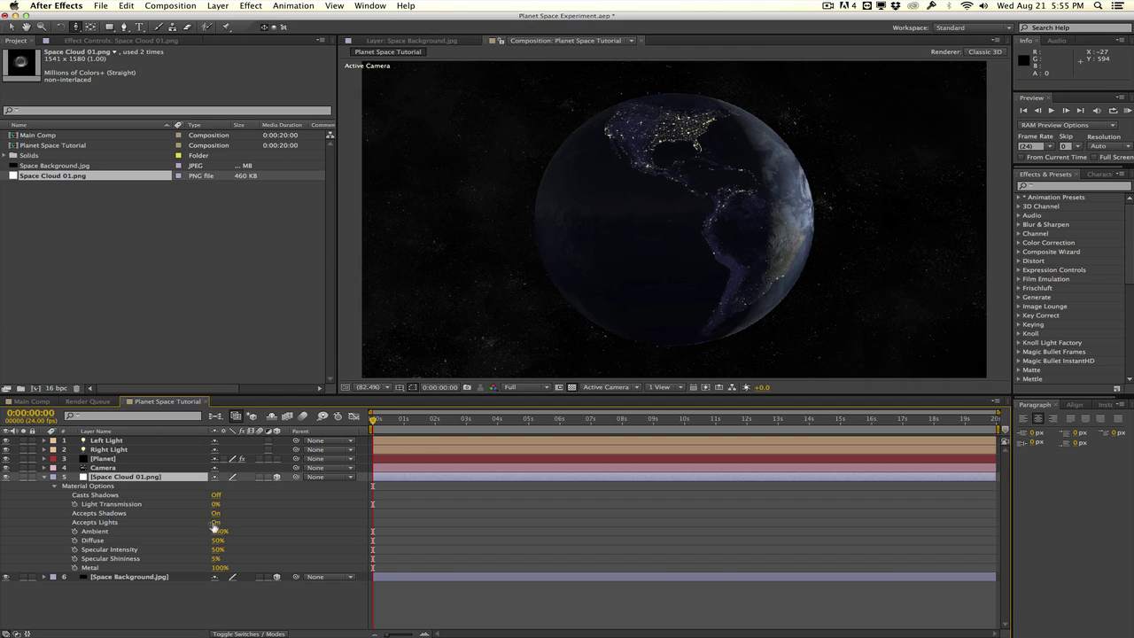
pyautogui.click(215, 522)
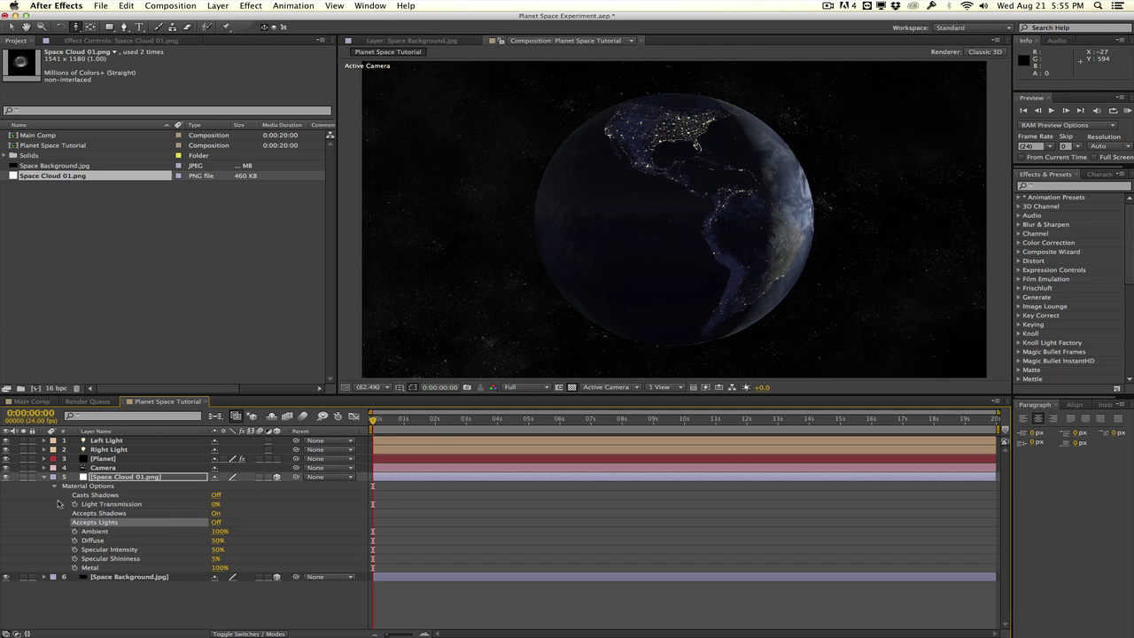
pyautogui.click(44, 476)
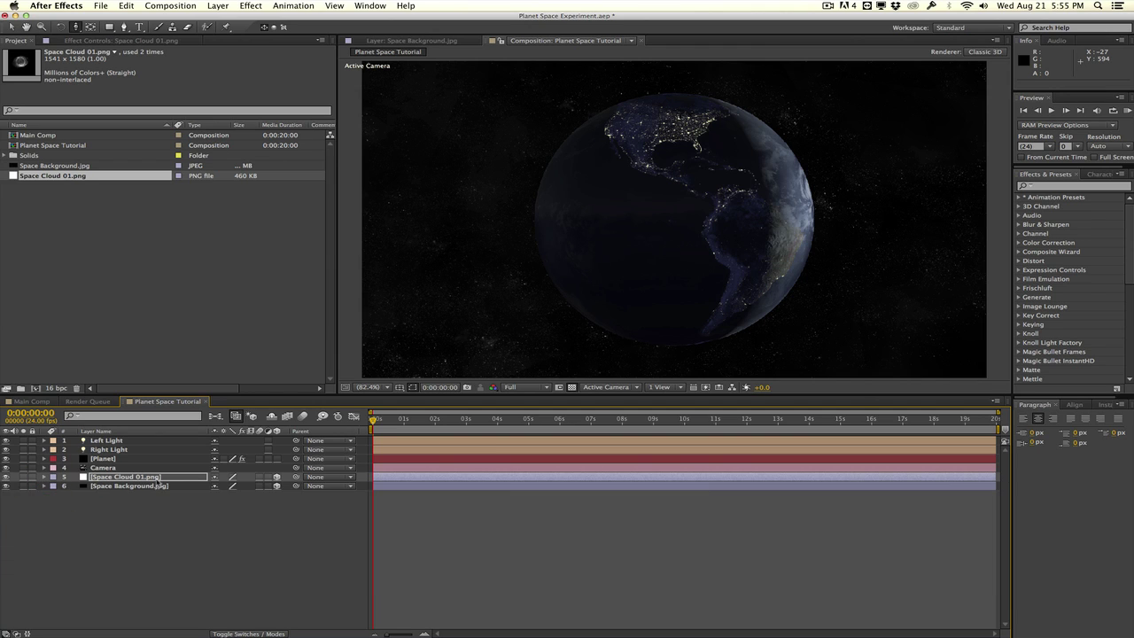
# Step: Push Space Cloud 01.png back in Z well behind the Earth and scale it up to 410%
pyautogui.press('p')
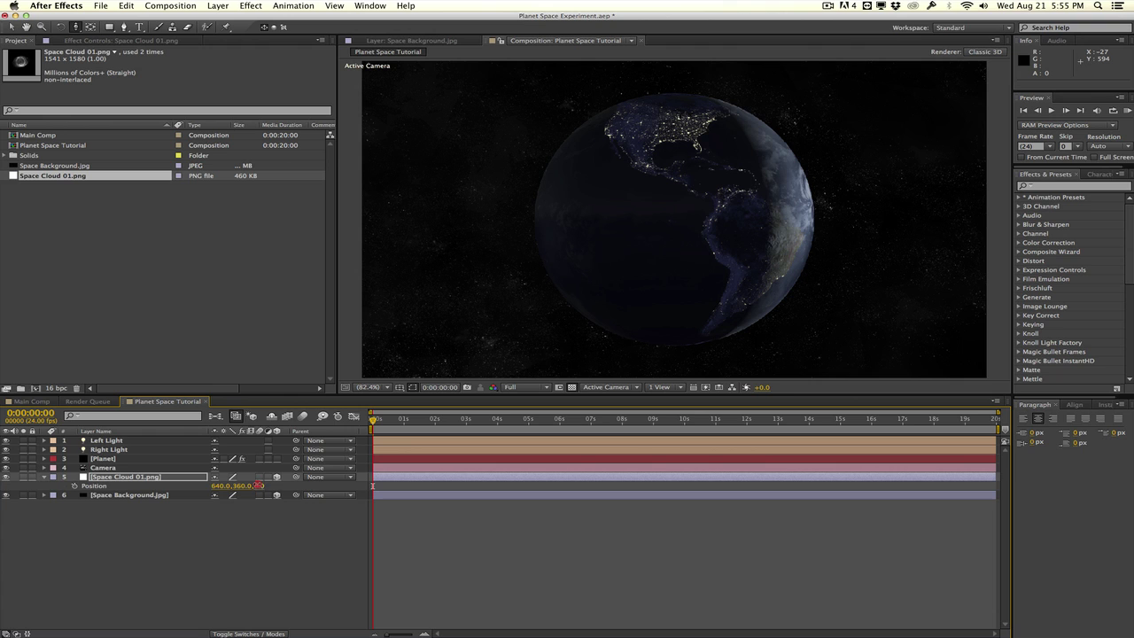
pyautogui.moveTo(257, 485); pyautogui.dragTo(863, 475)
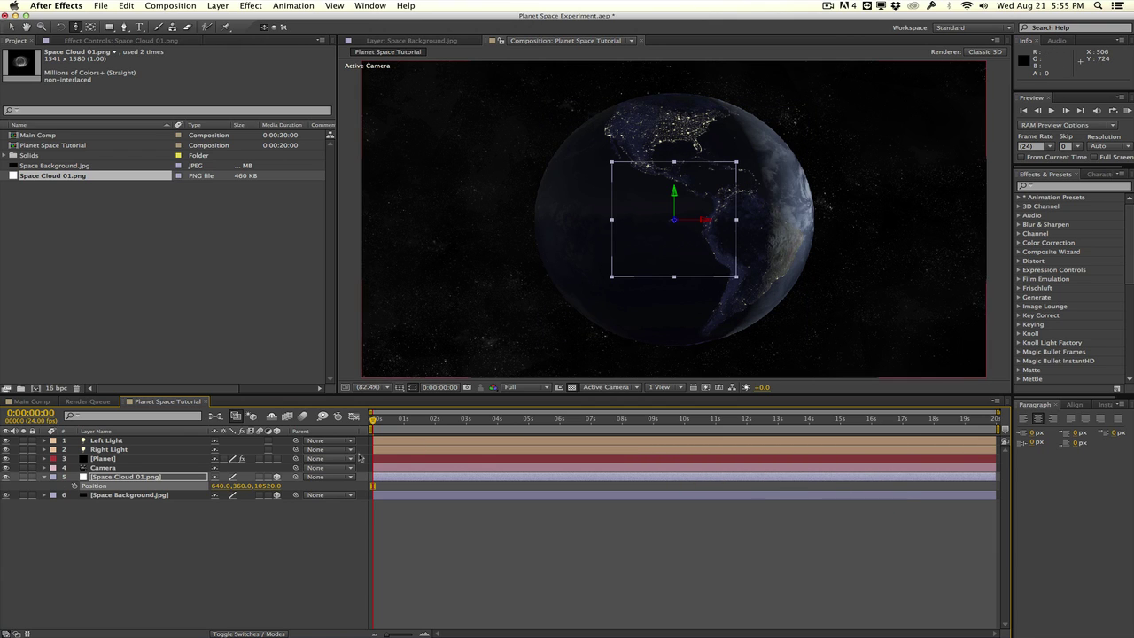
pyautogui.moveTo(275, 486); pyautogui.dragTo(227, 493)
pyautogui.press('s')
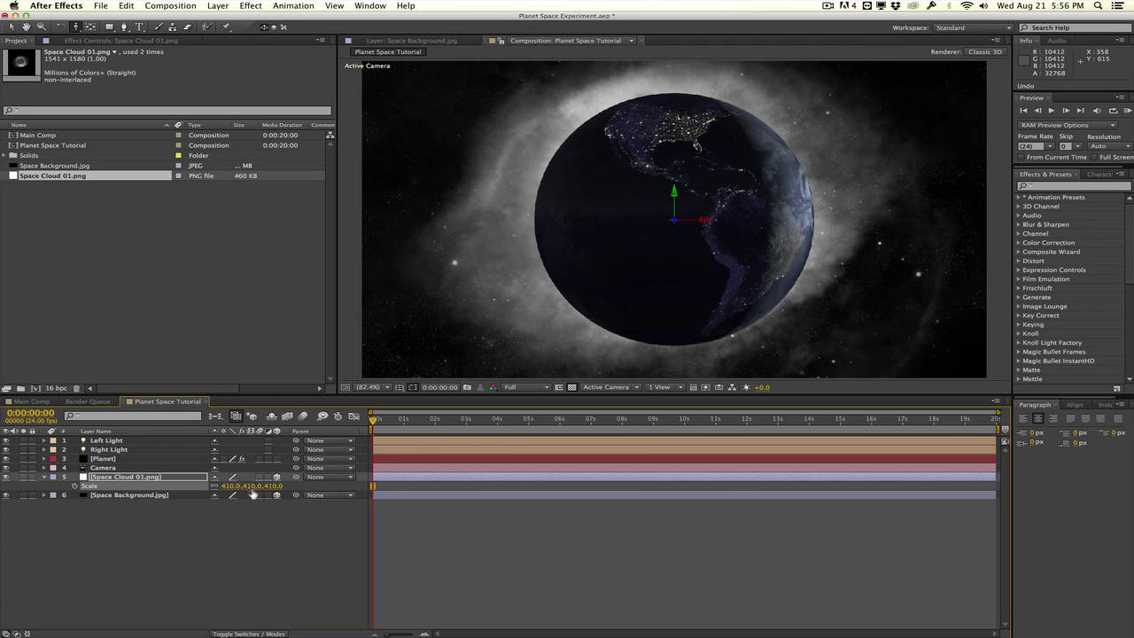
# Step: Lower the opacity of the Space Cloud 01.png layer to 30%
pyautogui.press('t')
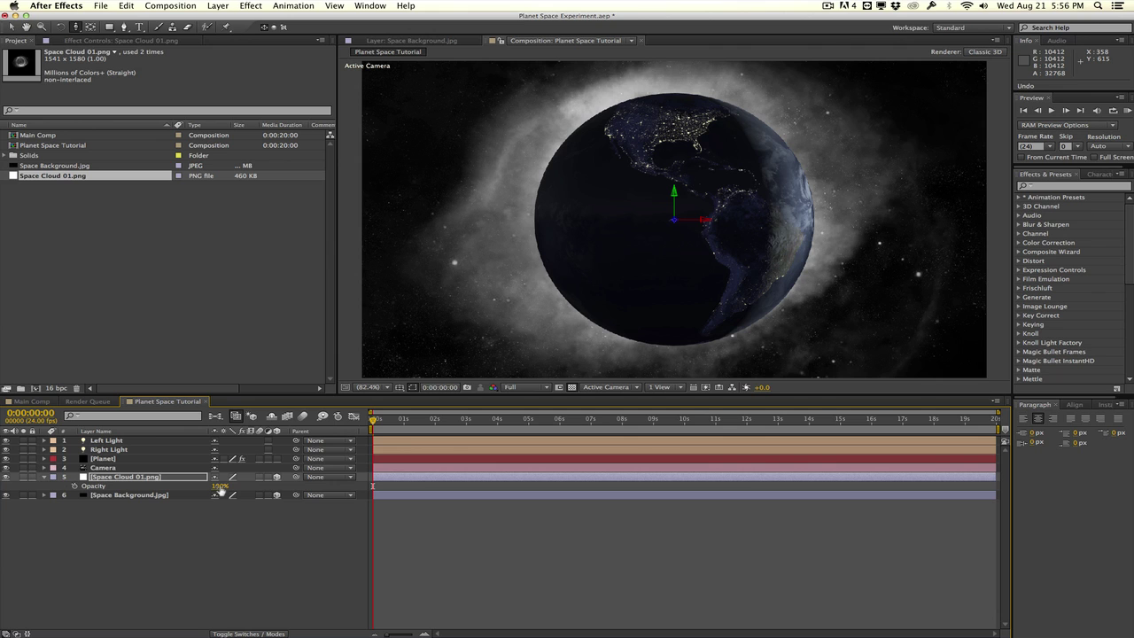
pyautogui.moveTo(220, 490); pyautogui.dragTo(180, 487)
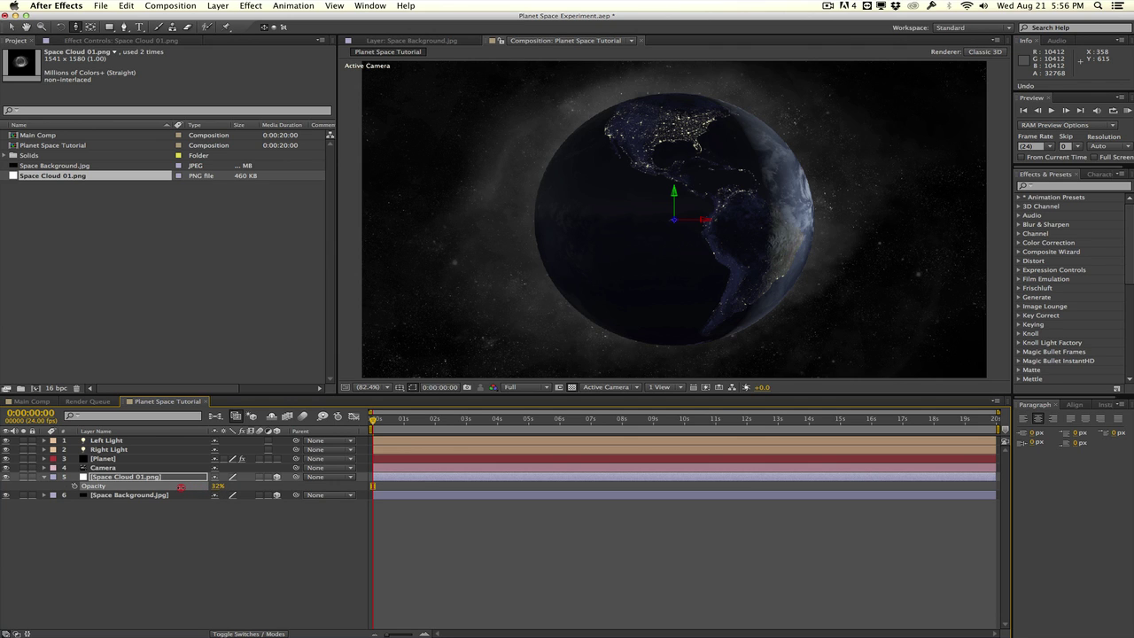
pyautogui.click(218, 487)
pyautogui.write('30')
pyautogui.press('Return')
# Step: Set the Space Cloud 01.png layer's blending mode to Screen, collapse it and leave no layer selected
pyautogui.press('F4')
pyautogui.click(232, 477)
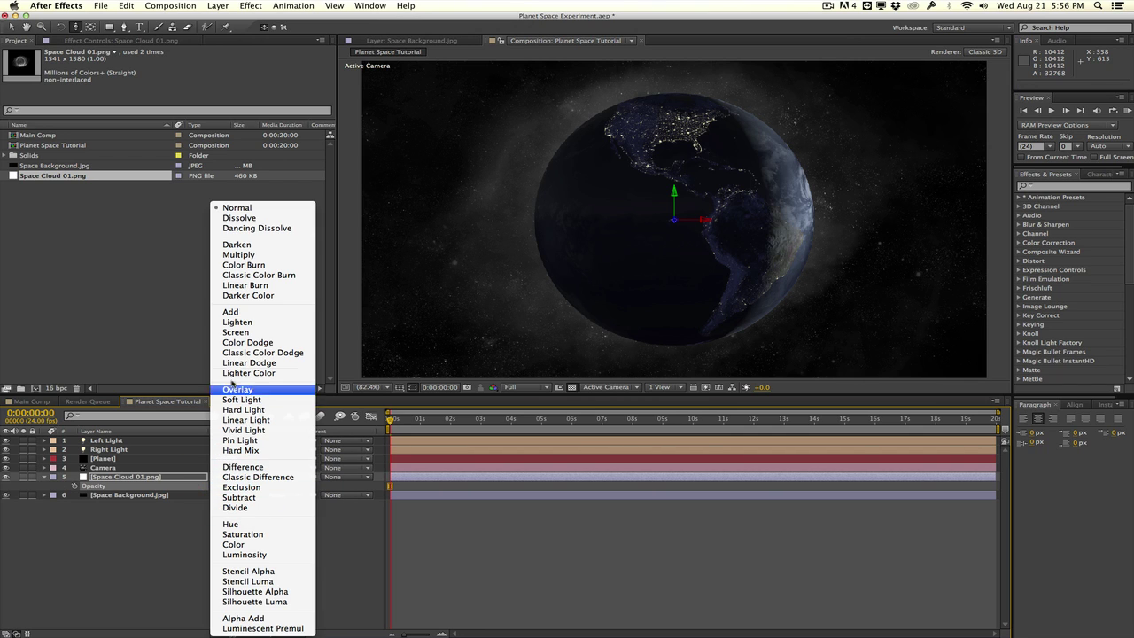
pyautogui.click(228, 332)
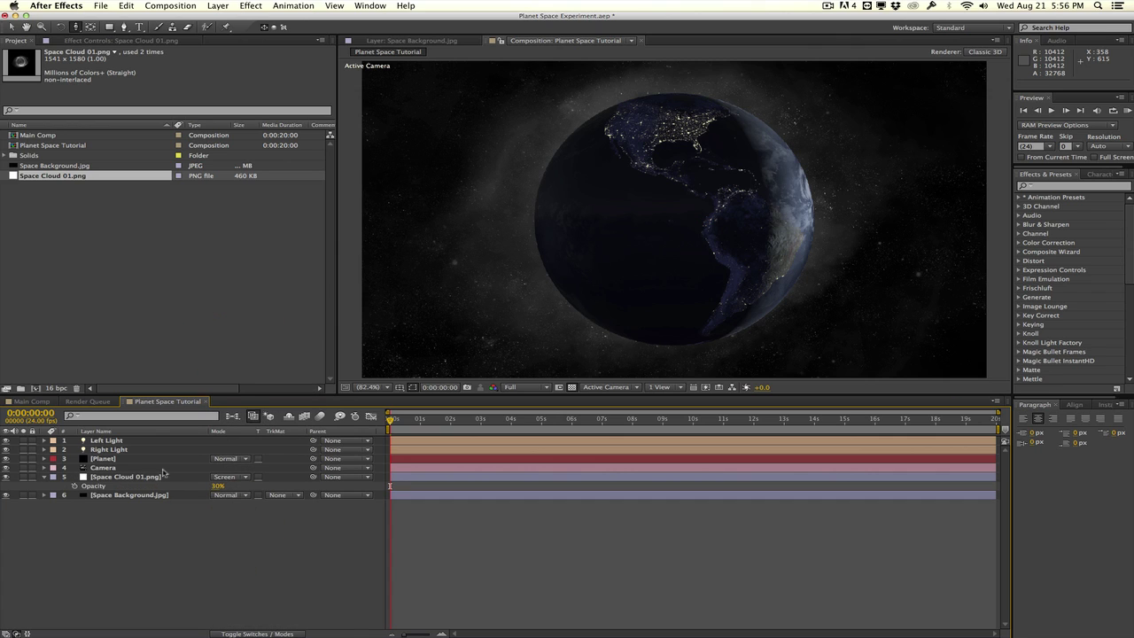
pyautogui.click(44, 477)
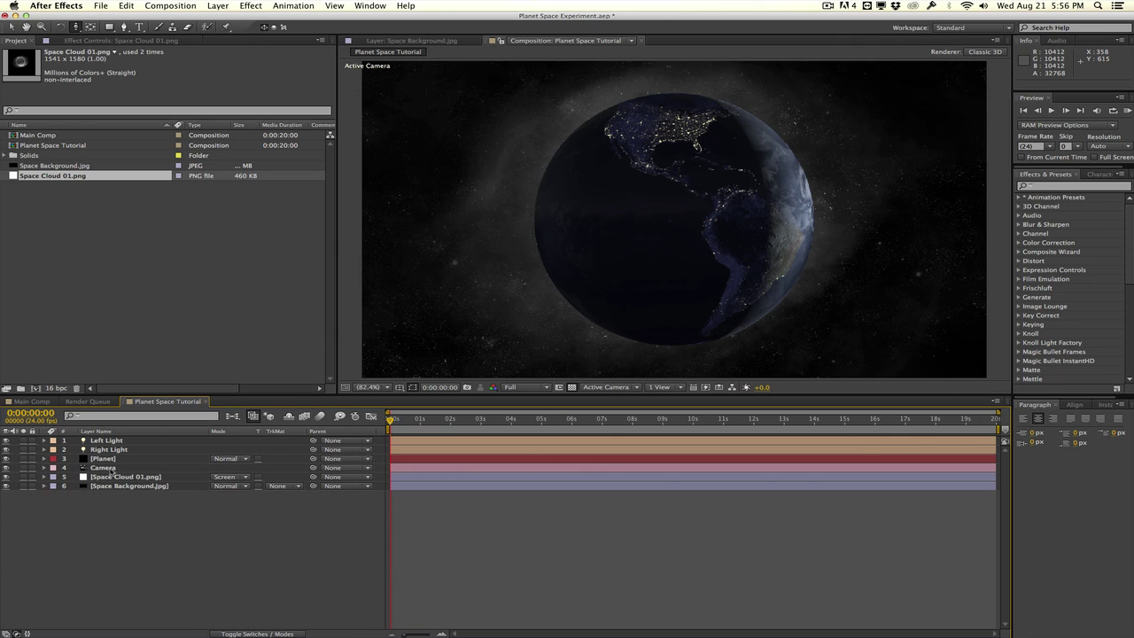
pyautogui.click(113, 477)
pyautogui.click(148, 520)
# Step: Create a black 1280 x 720 px solid layer named Energy
pyautogui.click(219, 5)
pyautogui.moveTo(251, 20)
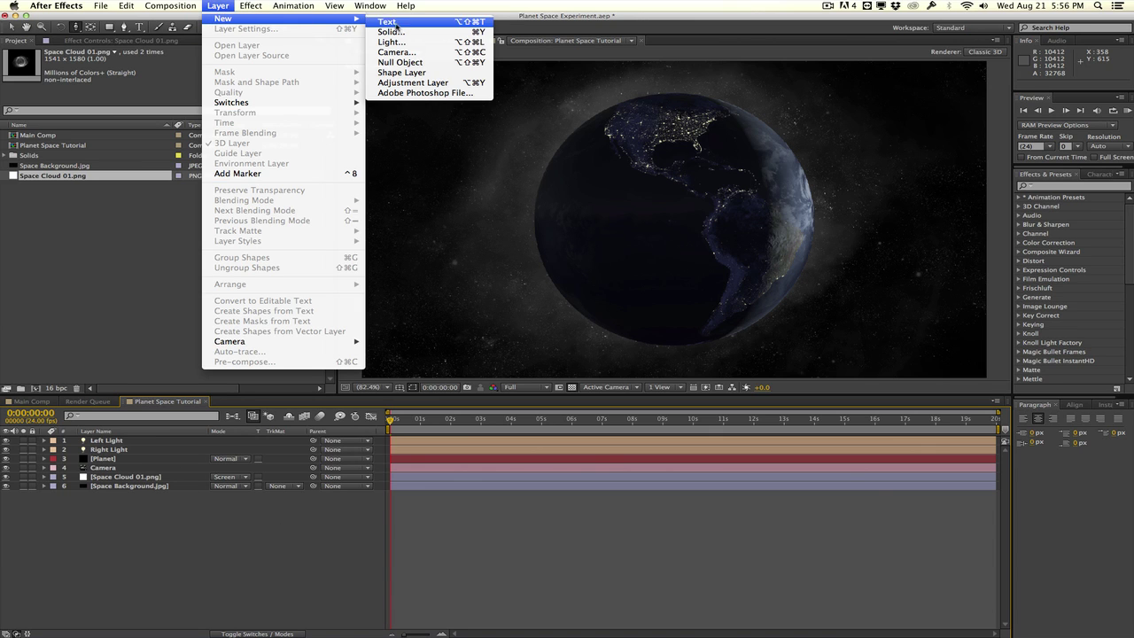
pyautogui.click(398, 32)
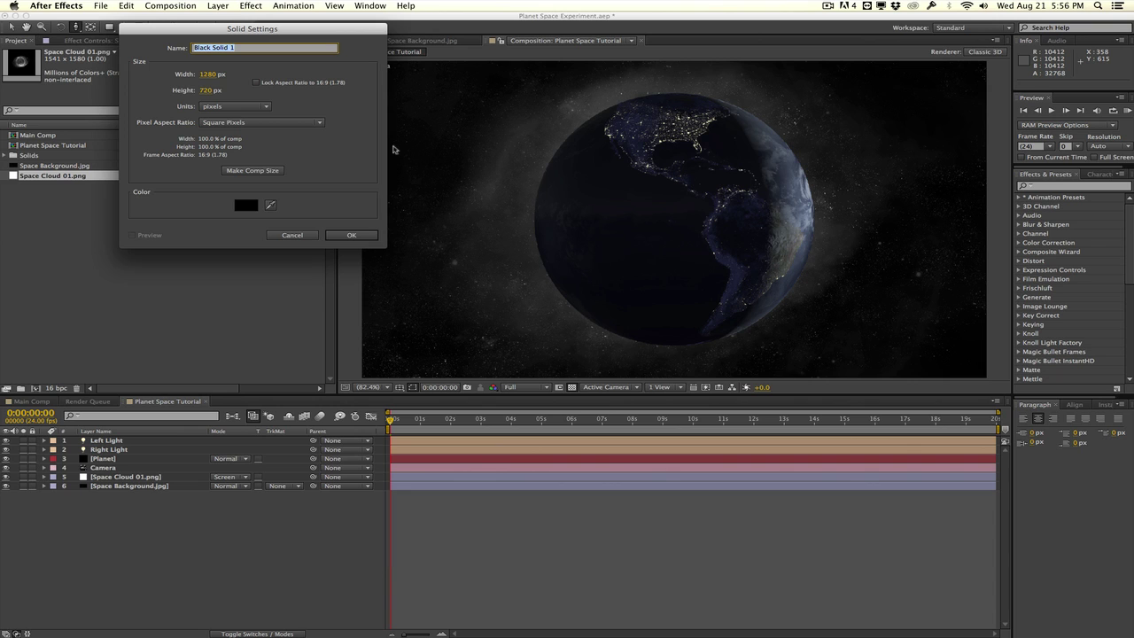
pyautogui.write('Energy')
pyautogui.press('Return')
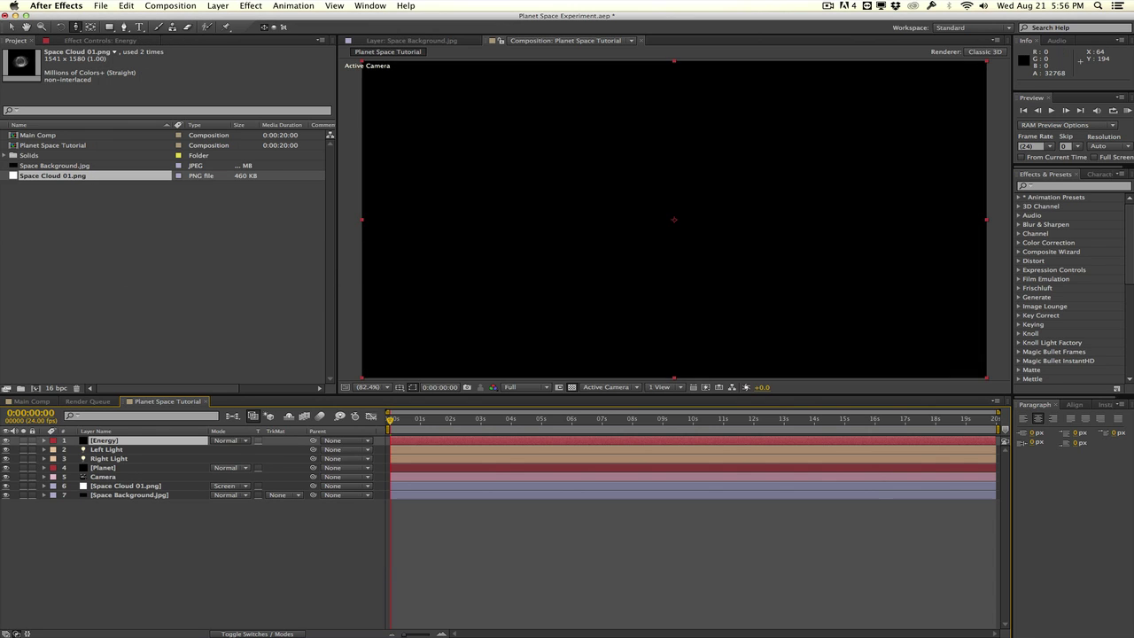
# Step: Apply the Fractal Noise effect to the Energy solid
pyautogui.click(257, 5)
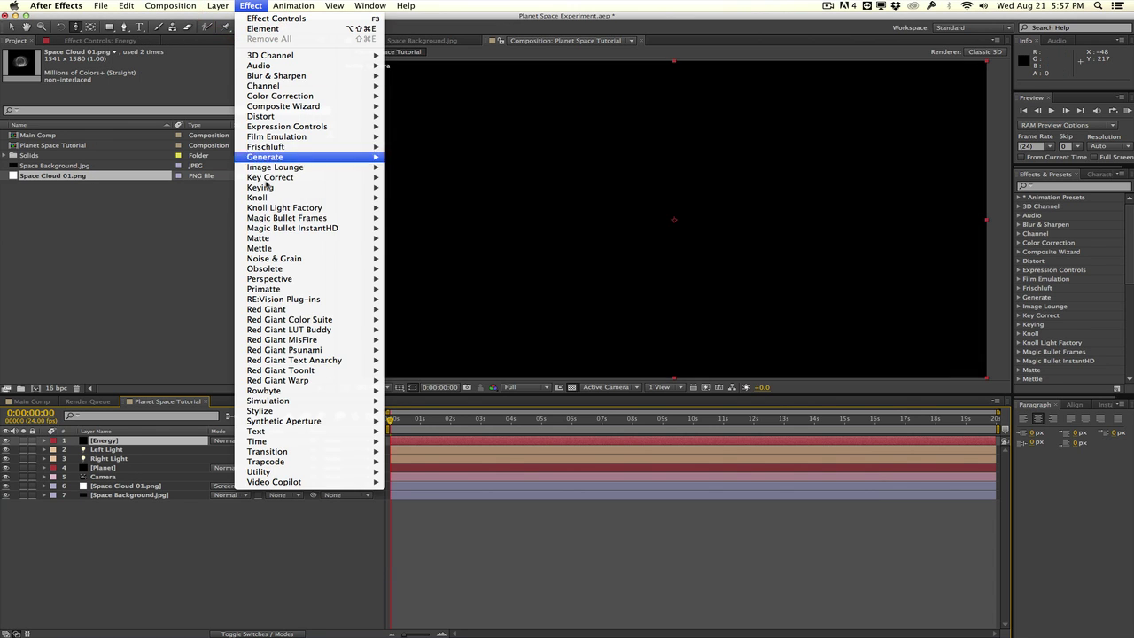
pyautogui.moveTo(316, 258)
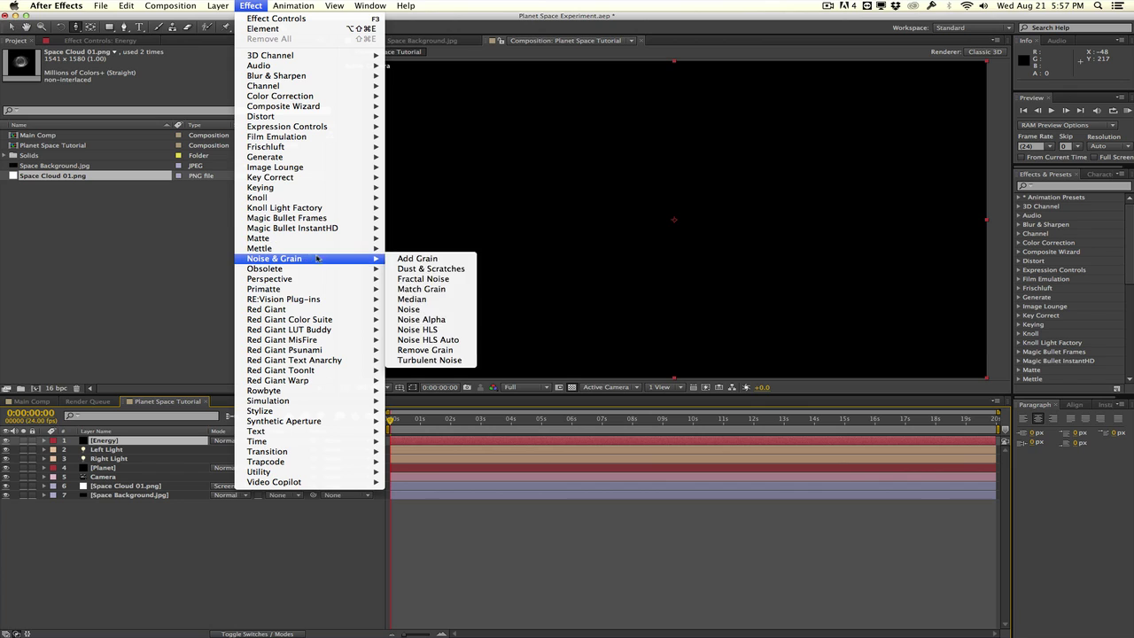
pyautogui.moveTo(376, 268)
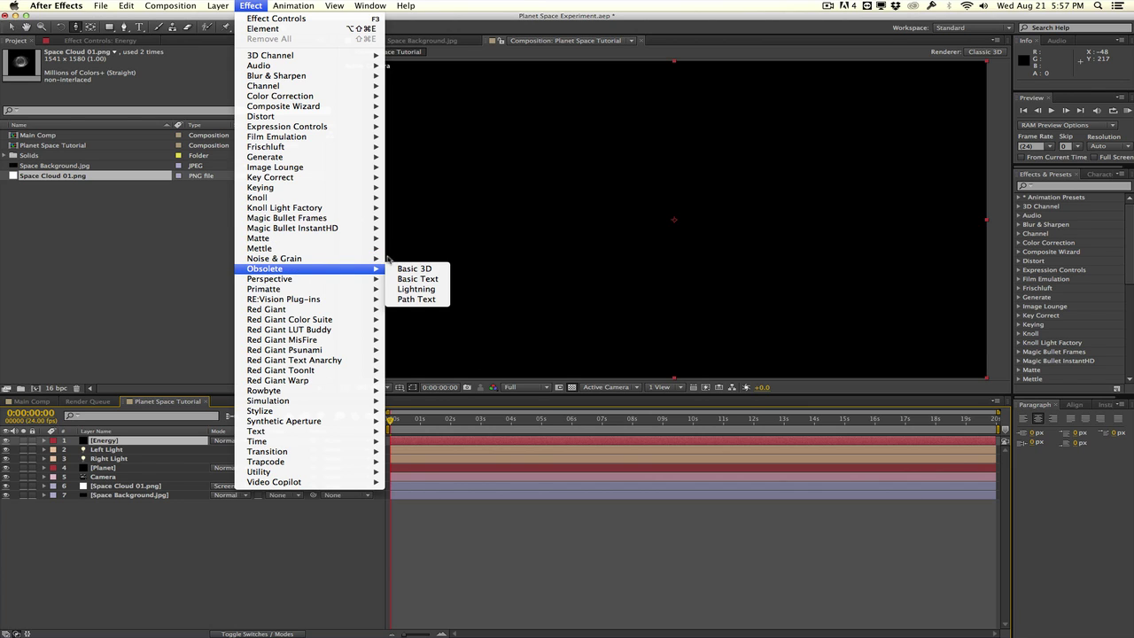
pyautogui.click(425, 277)
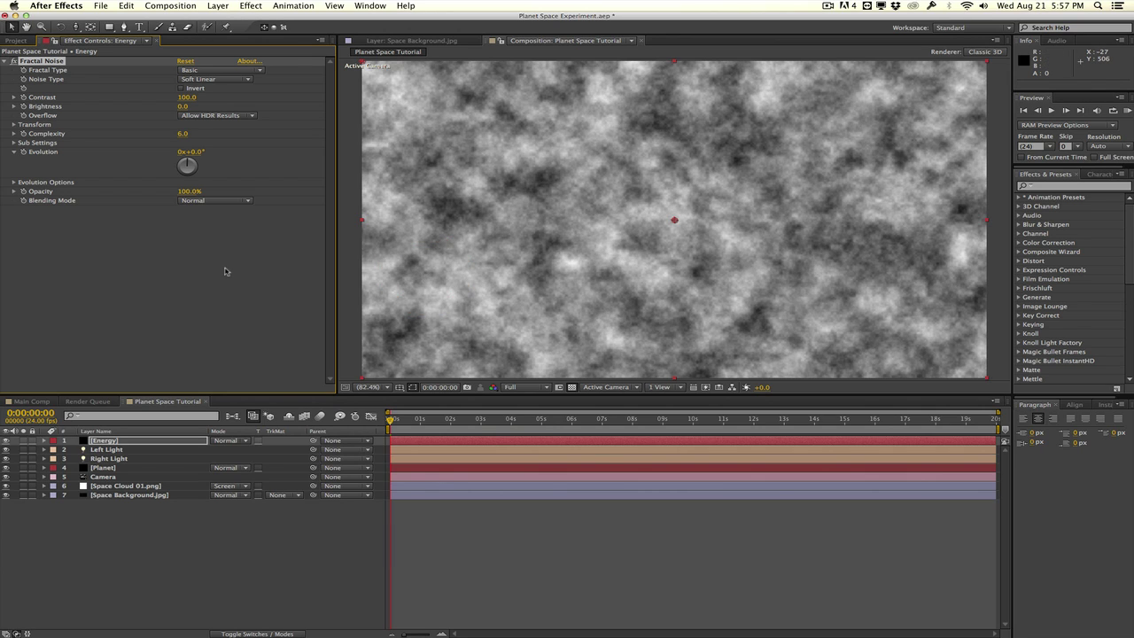
# Step: Set the Fractal Noise type to Spline and its complexity to 9
pyautogui.click(203, 80)
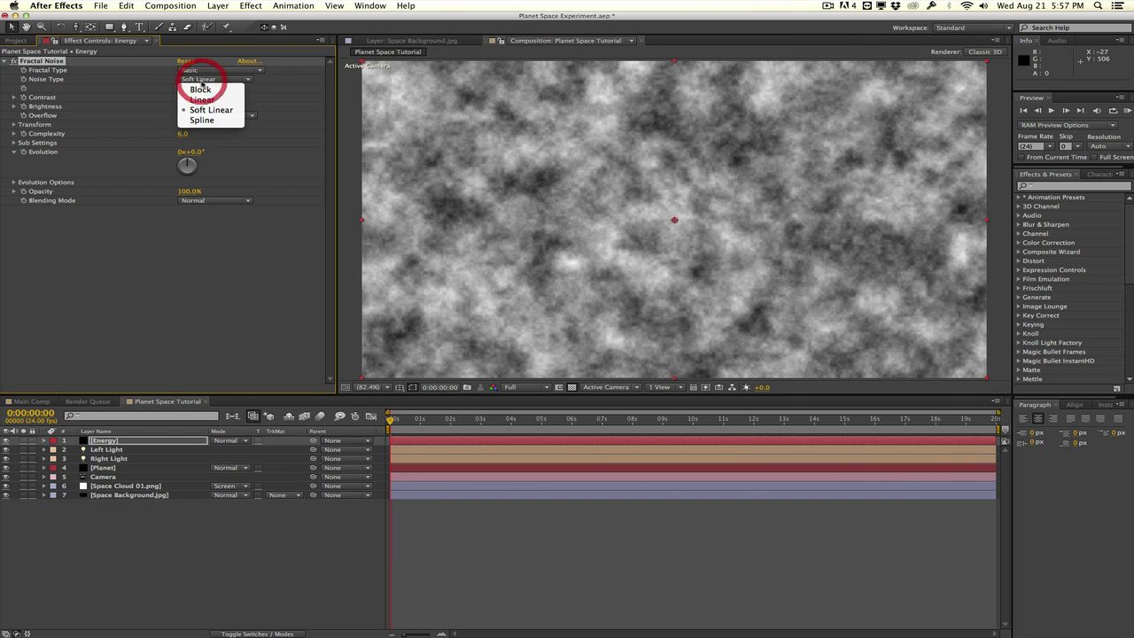
pyautogui.click(204, 125)
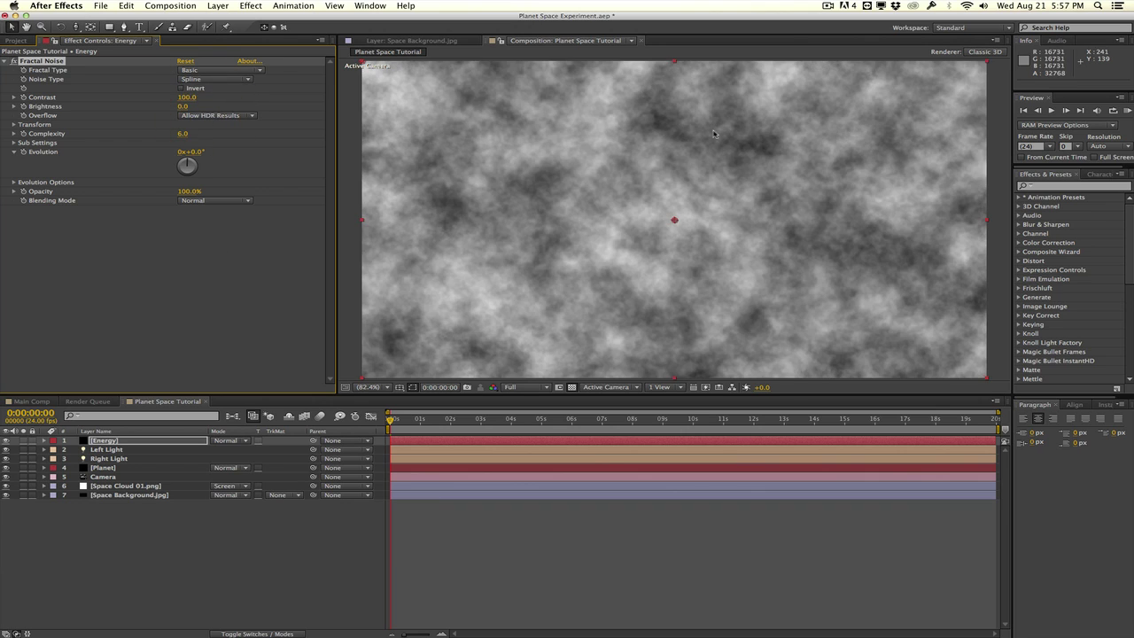
pyautogui.click(184, 134)
pyautogui.write('9')
pyautogui.press('Return')
# Step: Increase the Fractal Noise transform scale to 110 with uniform scaling kept on
pyautogui.click(13, 124)
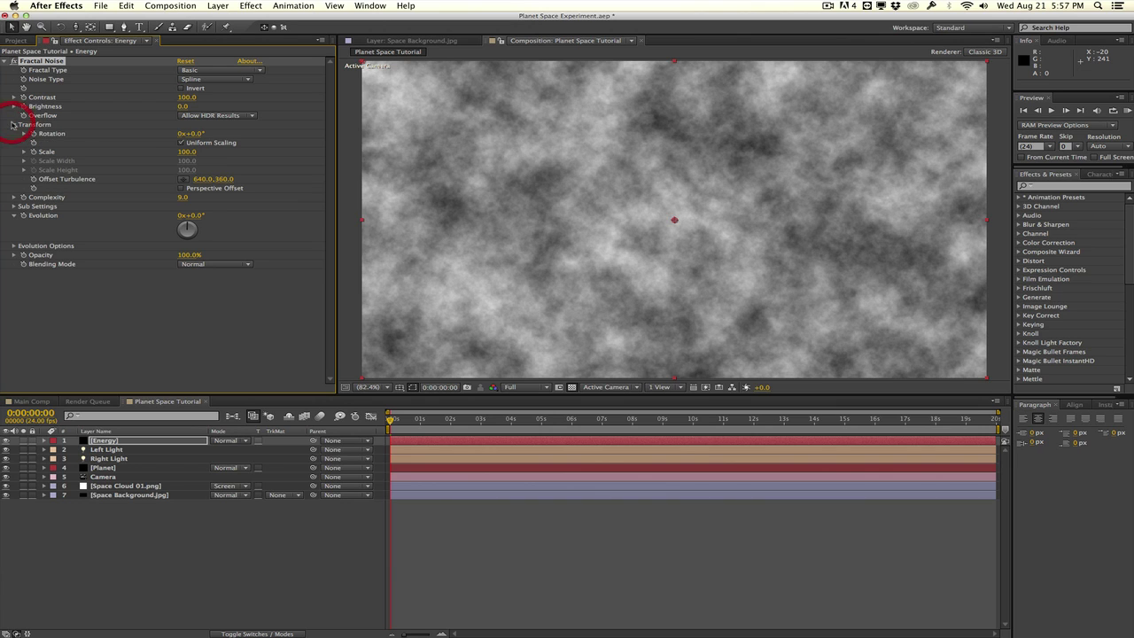
pyautogui.moveTo(189, 151); pyautogui.dragTo(192, 152)
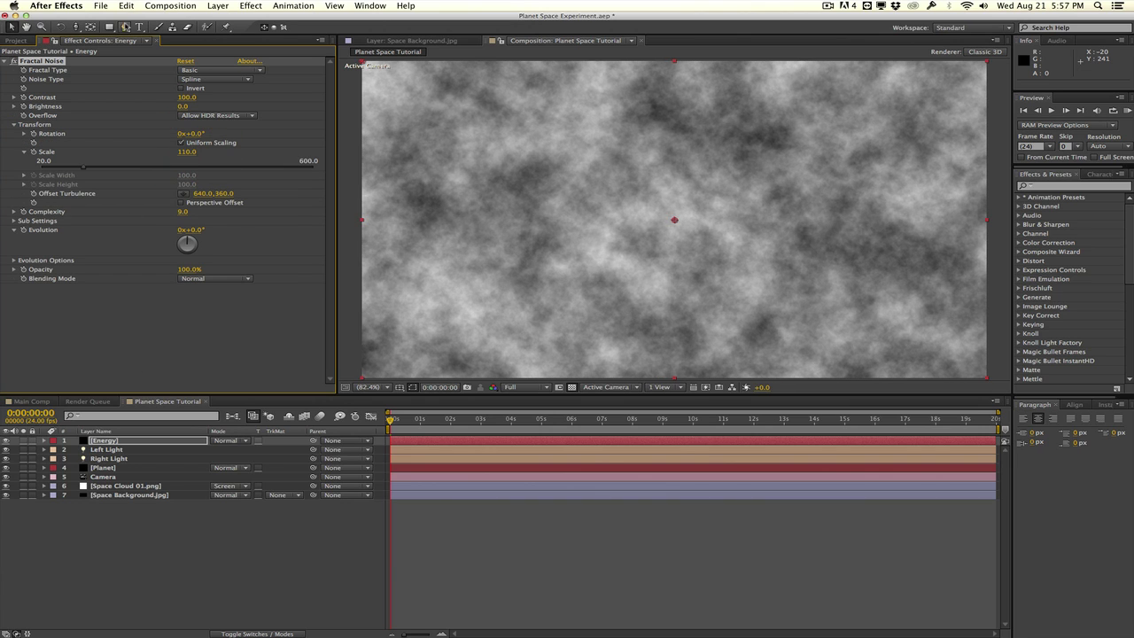
# Step: Add an elliptical mask that fills the full size of the Energy layer
pyautogui.click(122, 29)
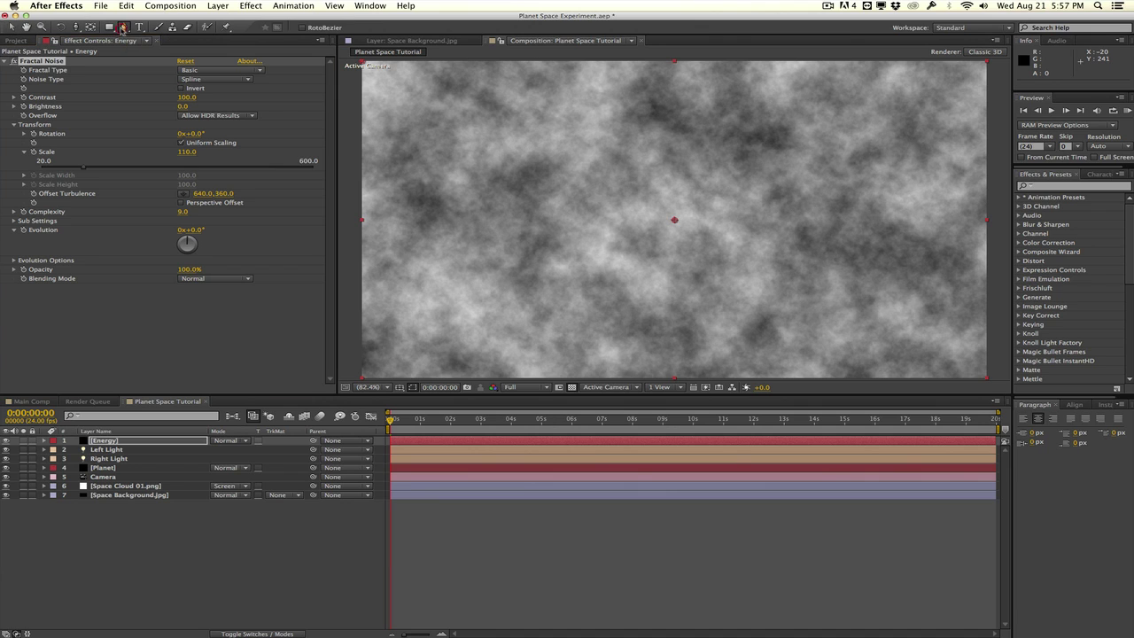
pyautogui.moveTo(111, 29); pyautogui.dragTo(172, 55)
pyautogui.doubleClick(111, 28)
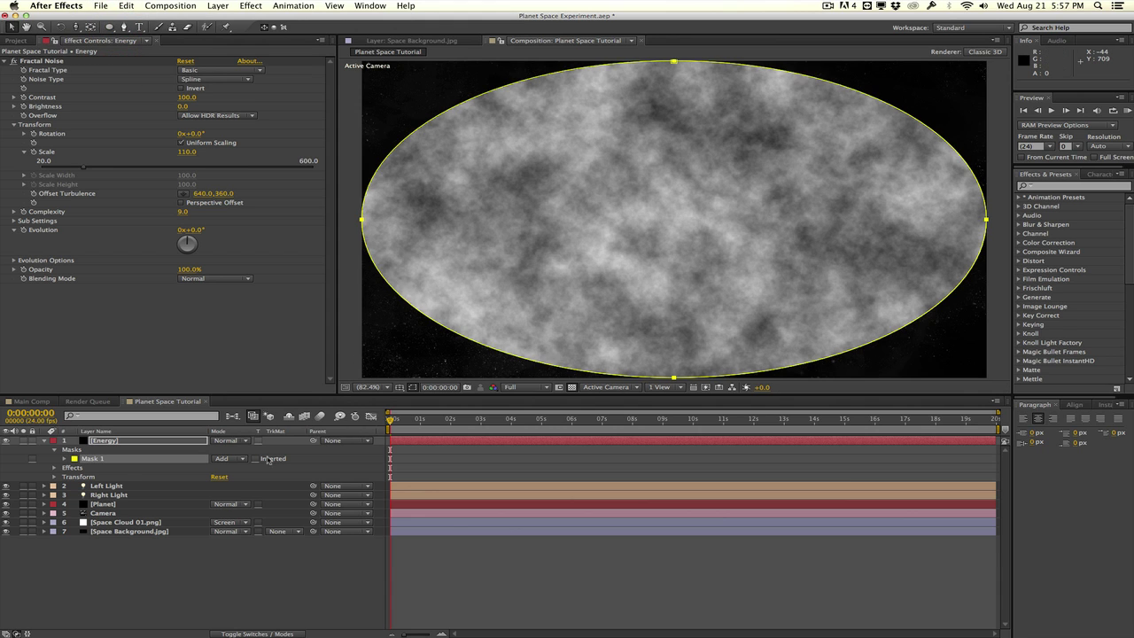
# Step: Set the mask feather of Mask 1 on the Energy layer to 350 pixels
pyautogui.press('f')
pyautogui.moveTo(228, 459); pyautogui.dragTo(278, 446)
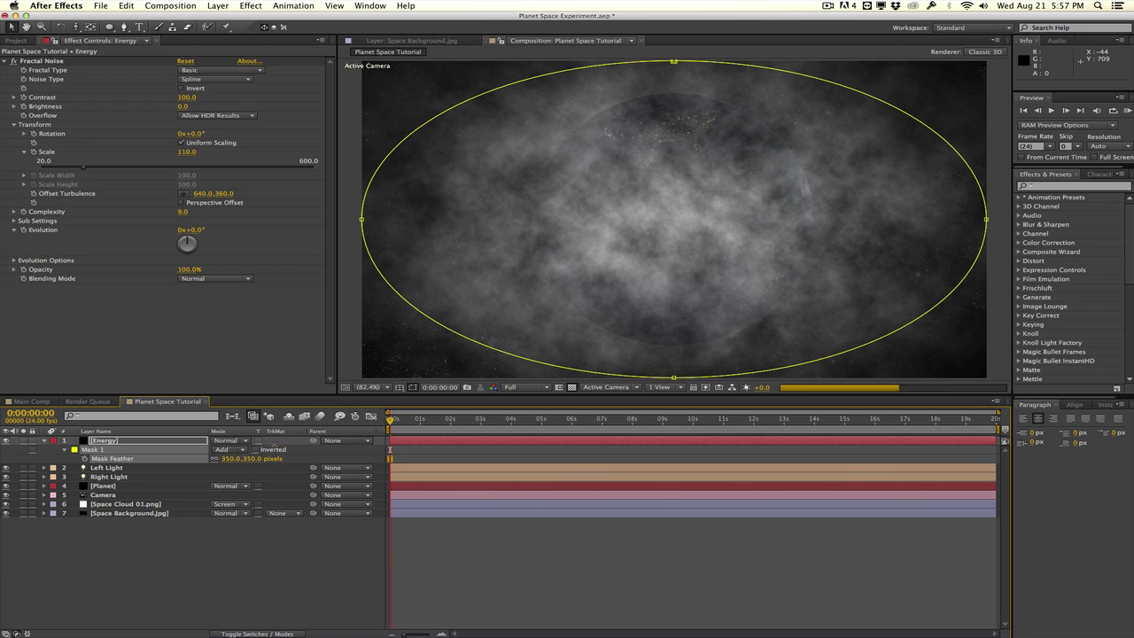
pyautogui.click(232, 458)
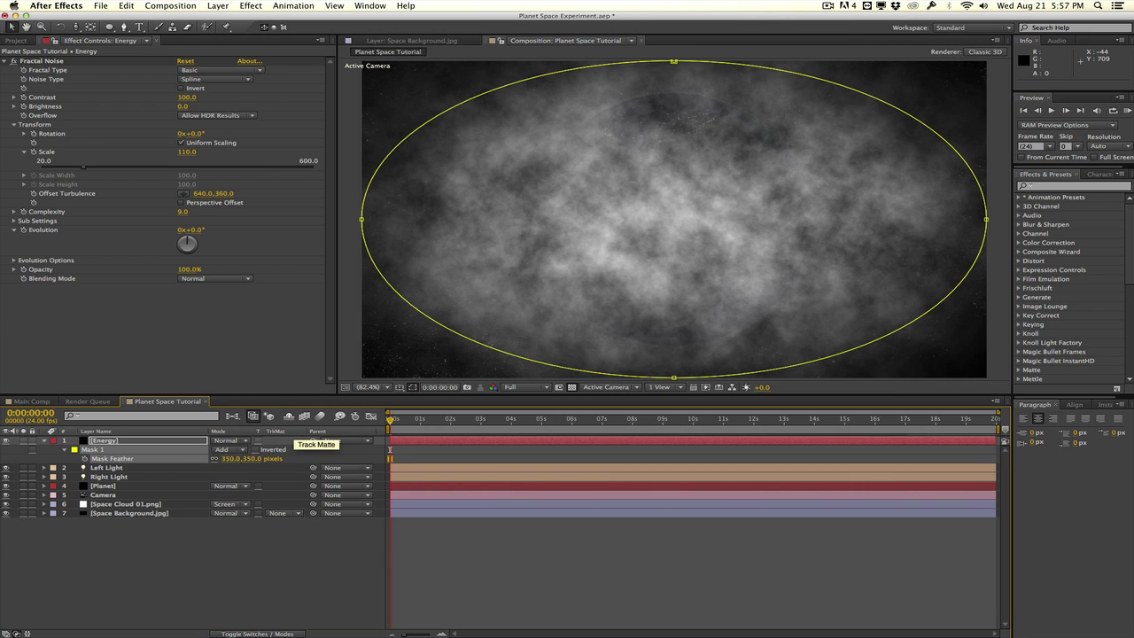
# Step: Reshape the Energy layer's mask into a wavy diagonal band rising from the lower left to the upper right corner of the frame
pyautogui.click(591, 171)
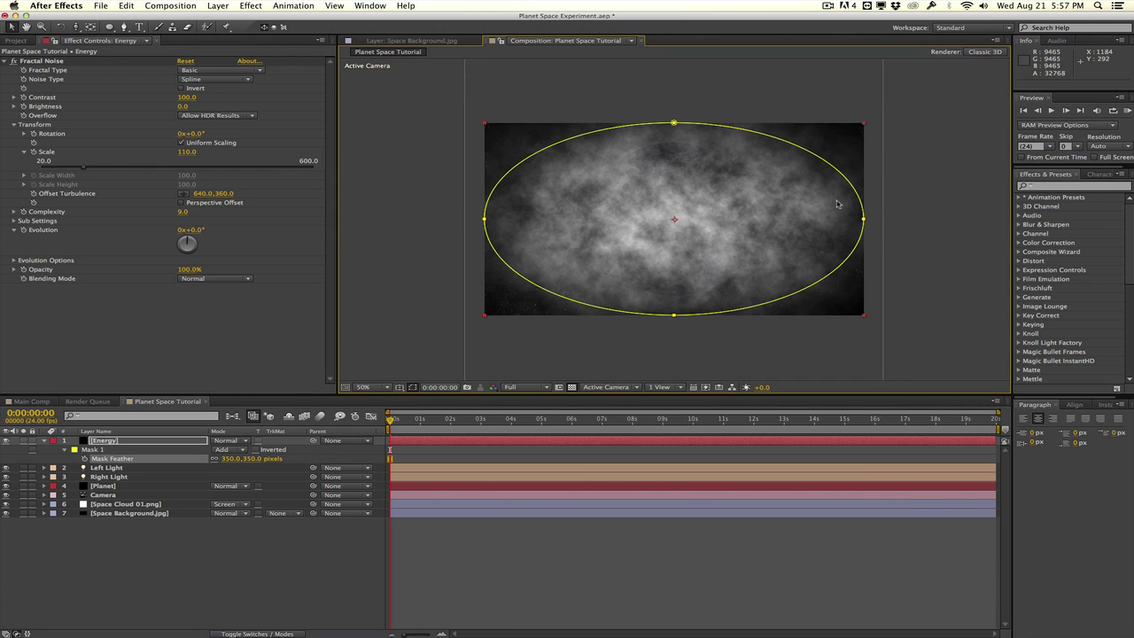
pyautogui.click(862, 152)
pyautogui.moveTo(863, 153); pyautogui.dragTo(869, 135)
pyautogui.click(685, 288)
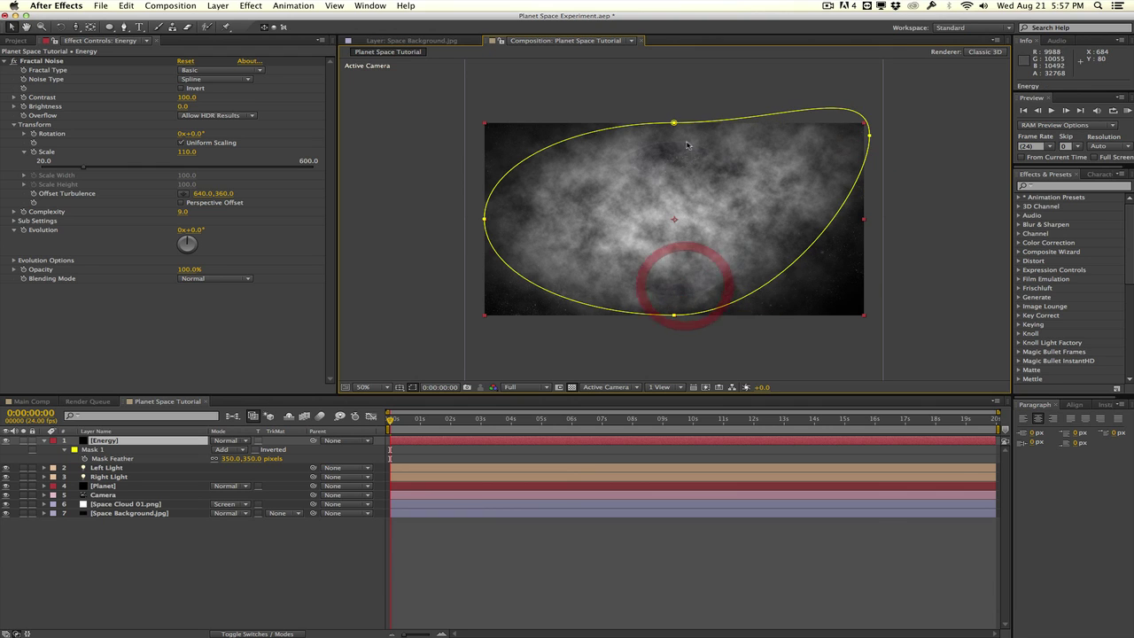
pyautogui.moveTo(674, 122); pyautogui.dragTo(667, 171)
pyautogui.click(531, 222)
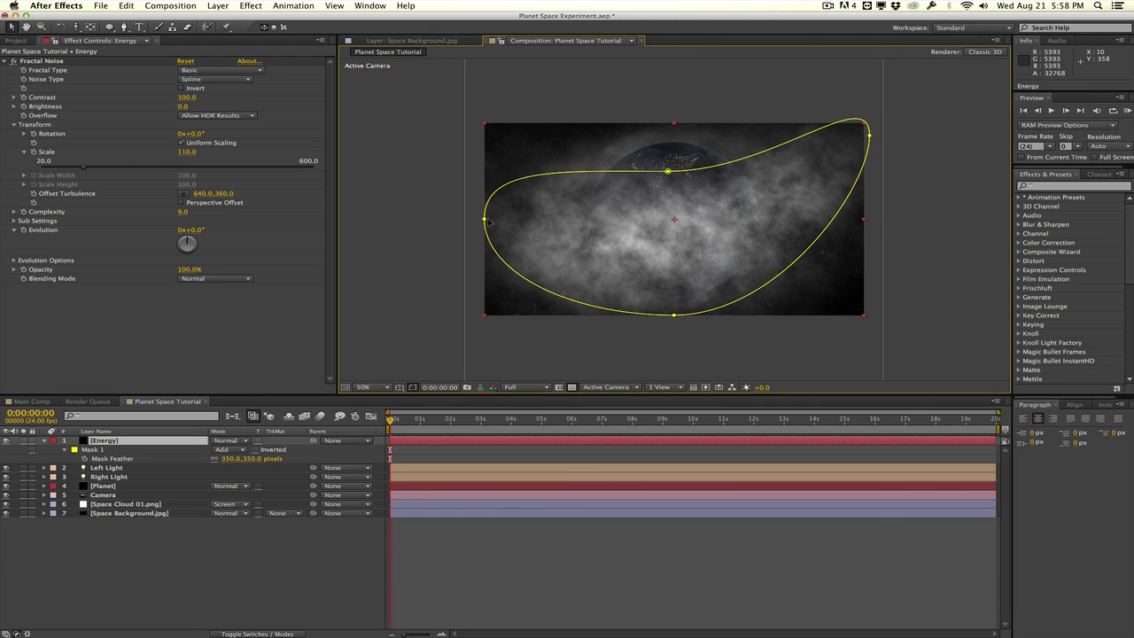
pyautogui.moveTo(486, 220); pyautogui.dragTo(465, 276)
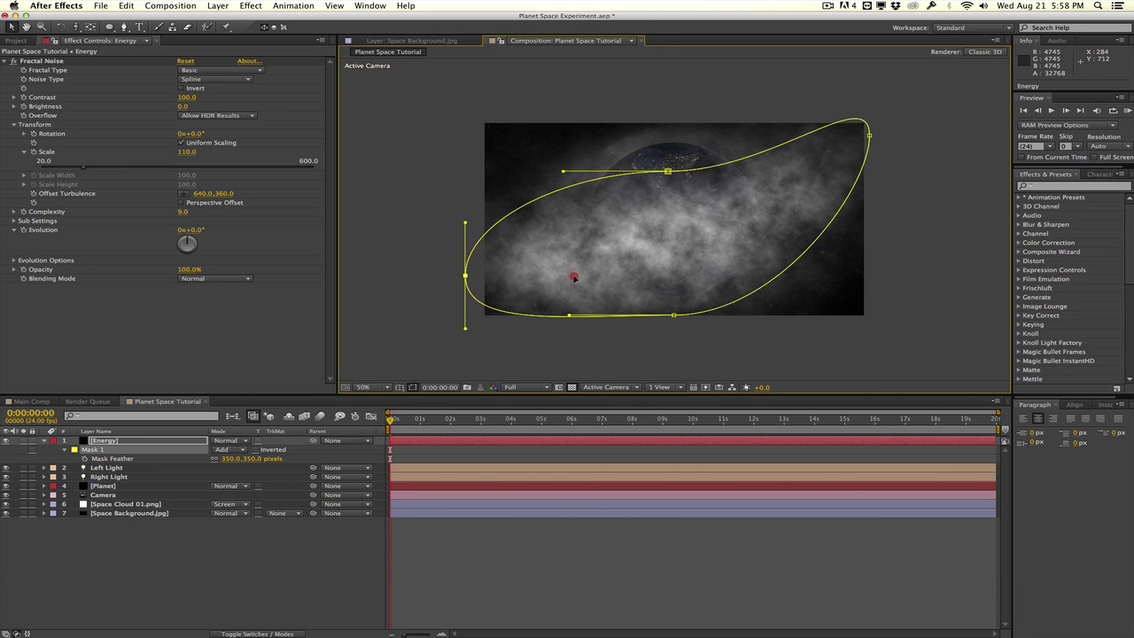
pyautogui.moveTo(568, 314); pyautogui.dragTo(575, 274)
pyautogui.click(734, 296)
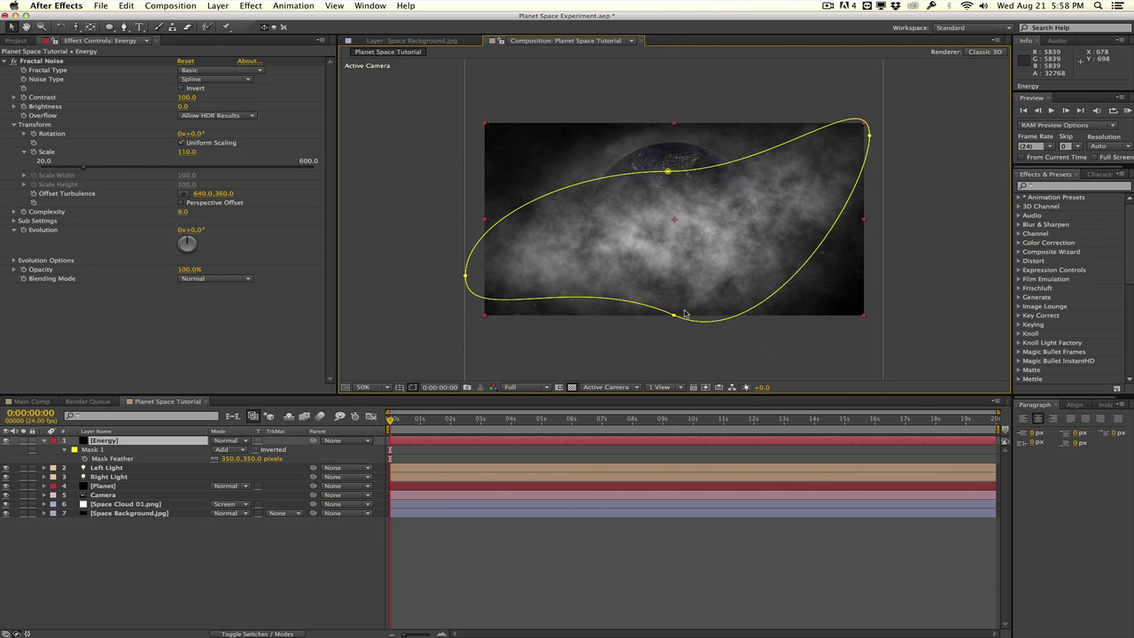
pyautogui.click(410, 240)
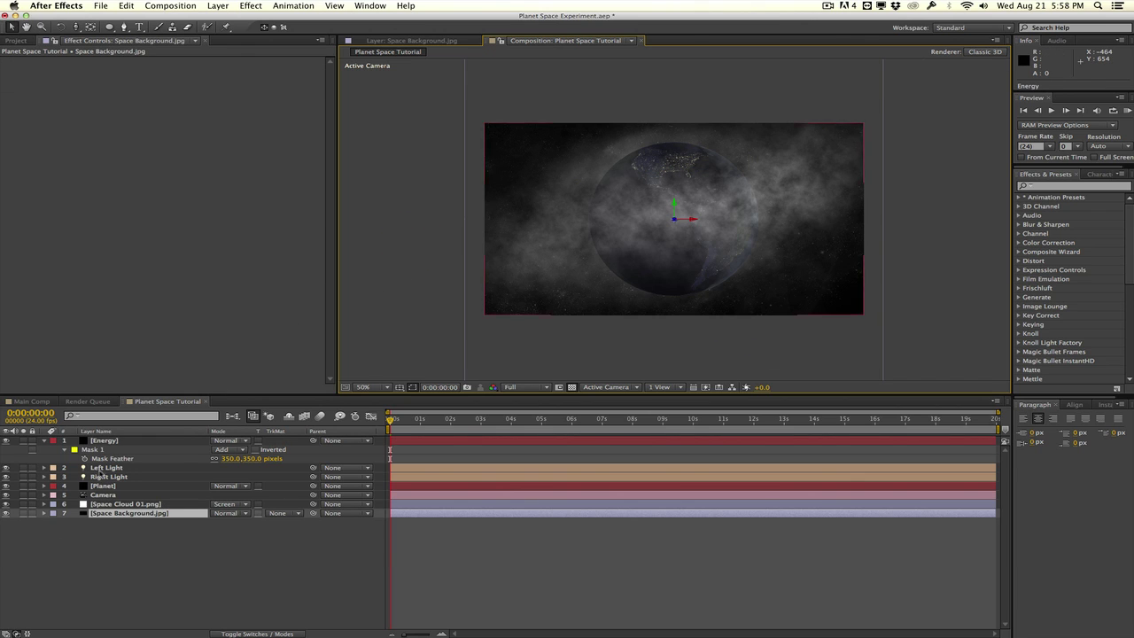
# Step: Change the Energy layer's blending mode to Soft Light
pyautogui.click(103, 441)
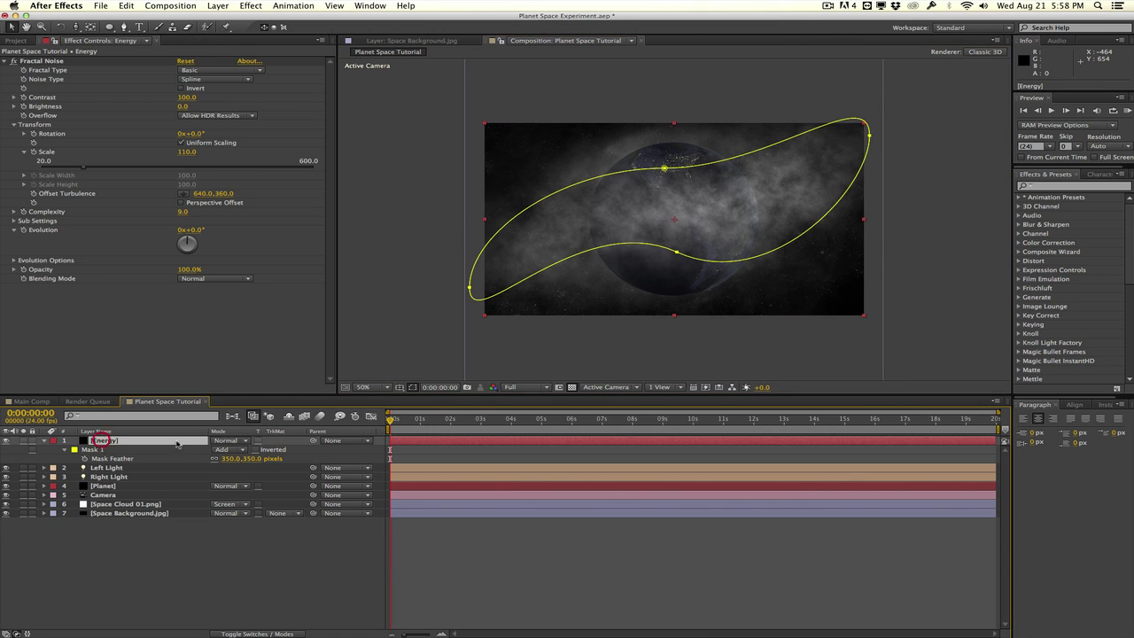
pyautogui.click(245, 441)
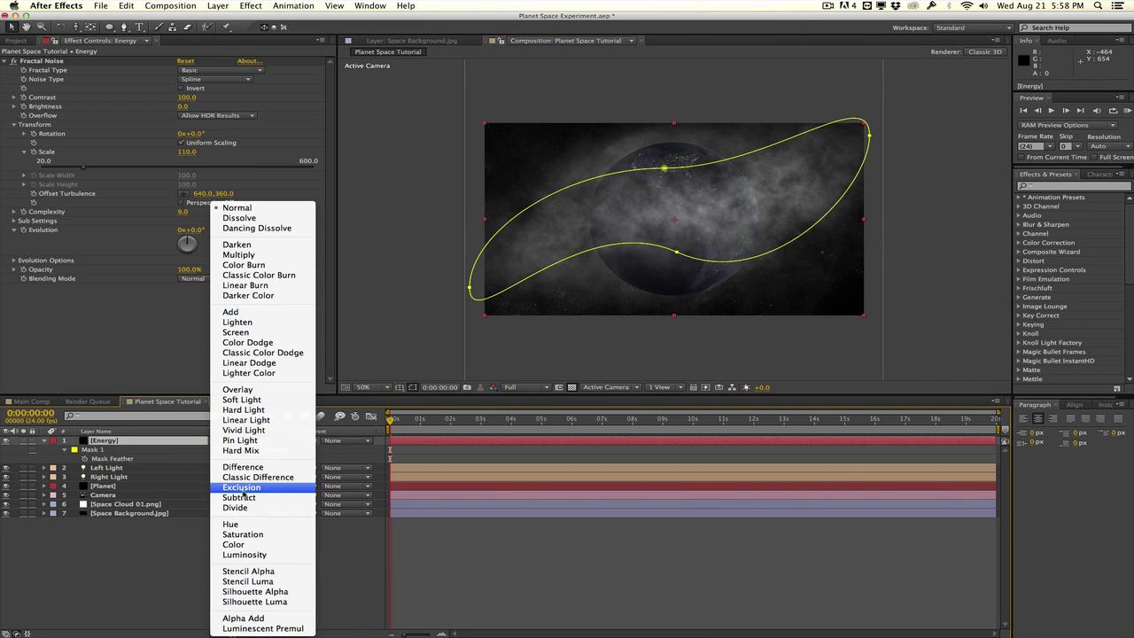
pyautogui.click(258, 399)
pyautogui.click(257, 542)
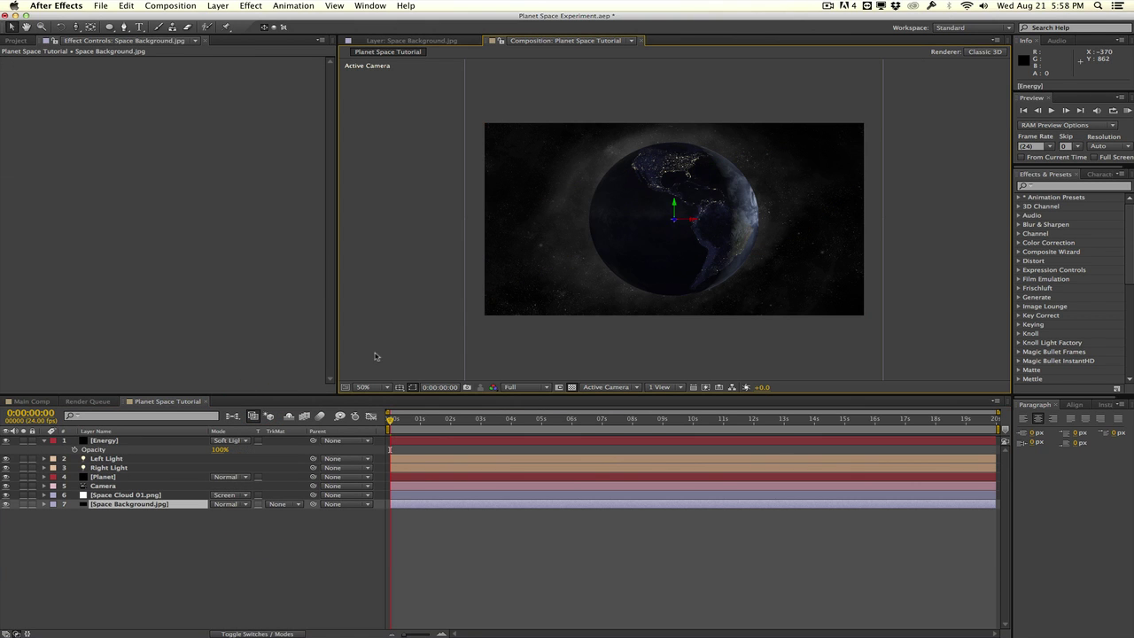
# Step: Compare the composition with the Energy layer hidden and shown, and move that layer directly below the Planet layer
pyautogui.press('.')
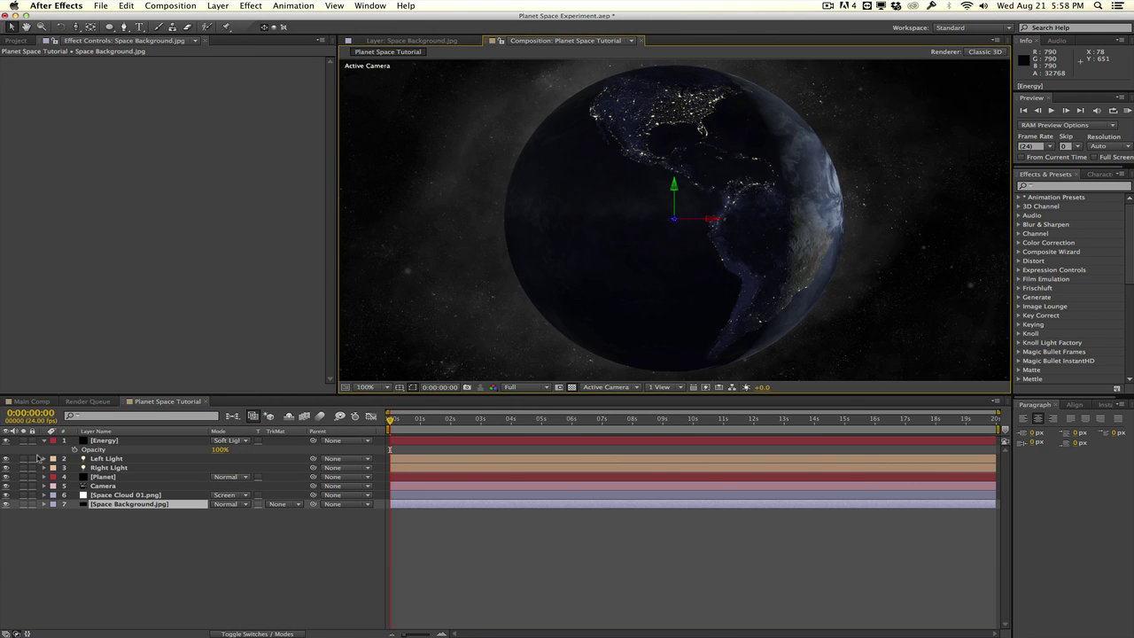
pyautogui.click(7, 440)
pyautogui.click(7, 440)
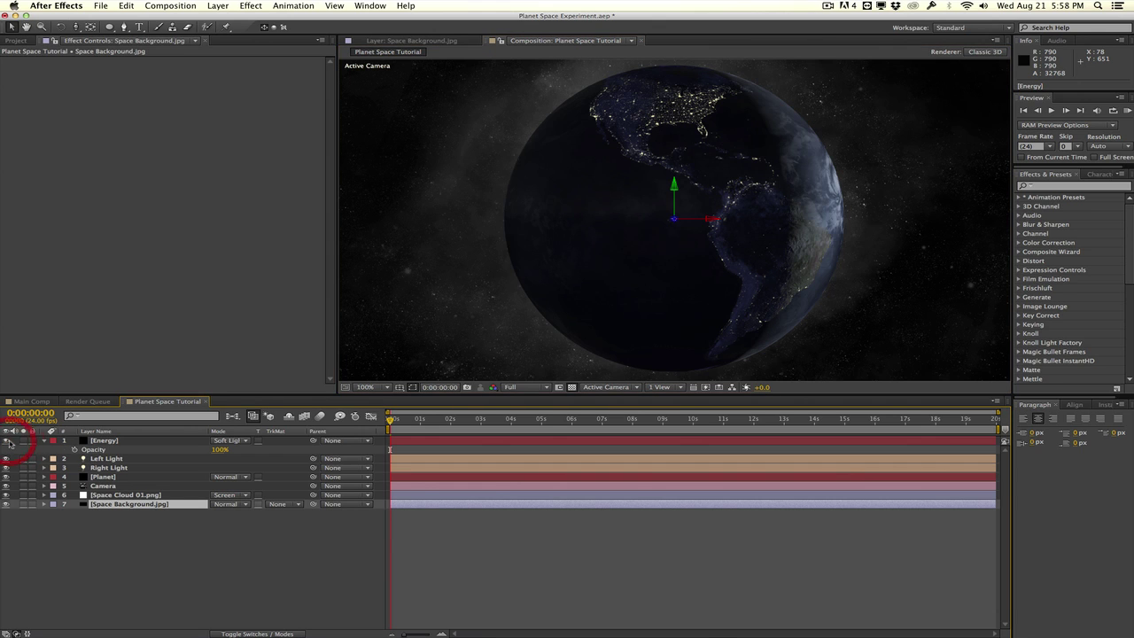
pyautogui.click(7, 441)
pyautogui.click(7, 440)
pyautogui.moveTo(146, 443); pyautogui.dragTo(146, 481)
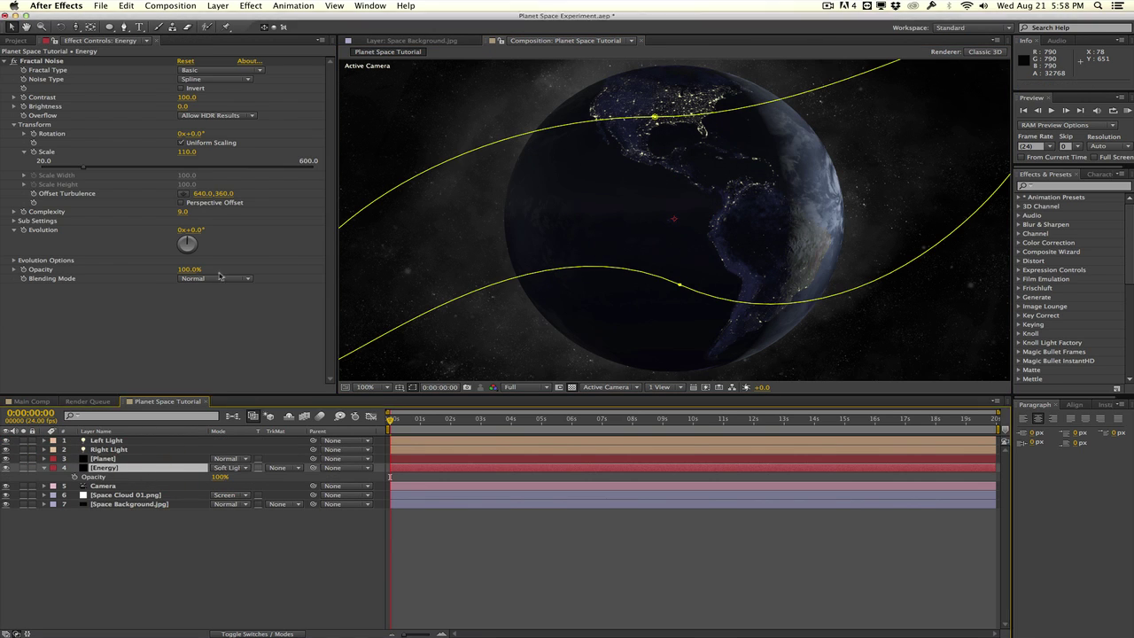
# Step: Raise the Energy layer's Fractal Noise contrast to 164 and brightness to 28
pyautogui.scroll(-2, 426, 261)
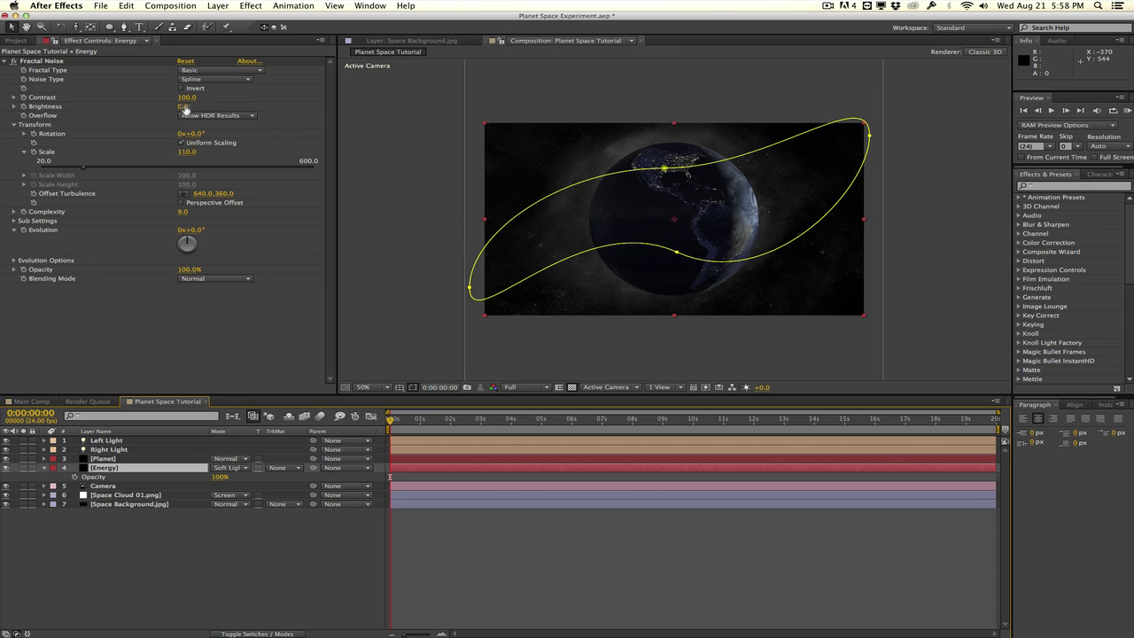
pyautogui.moveTo(185, 107); pyautogui.dragTo(227, 104)
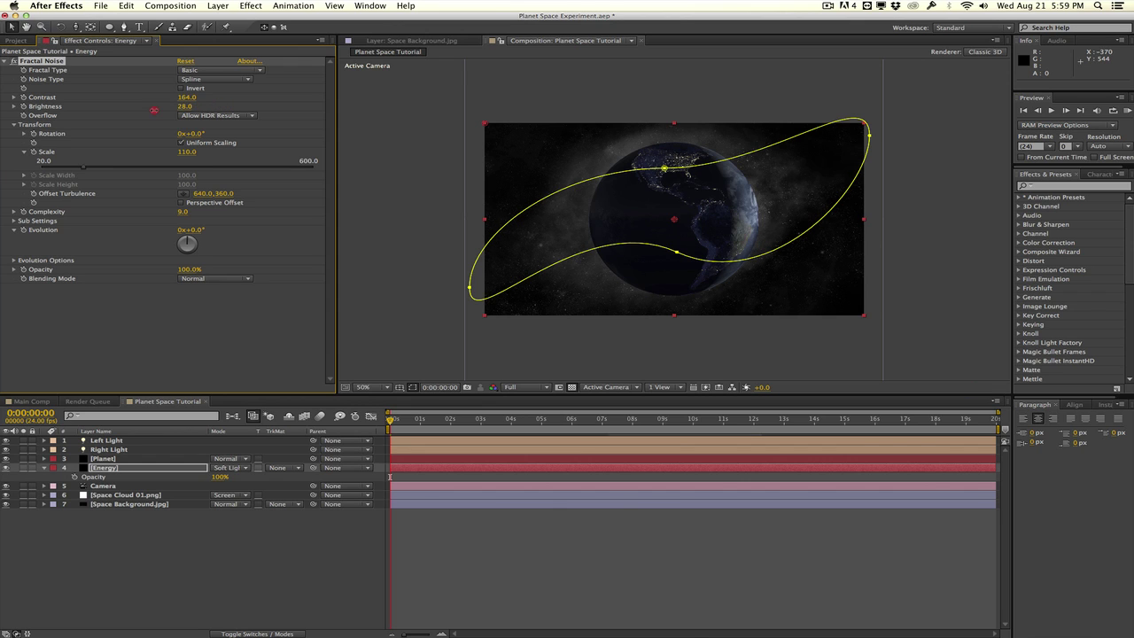
# Step: Enlarge the Energy mask by lowering its lower middle vertex and pulling both end vertices diagonally outward beyond the frame
pyautogui.click(598, 218)
pyautogui.moveTo(677, 252); pyautogui.dragTo(677, 282)
pyautogui.click(823, 202)
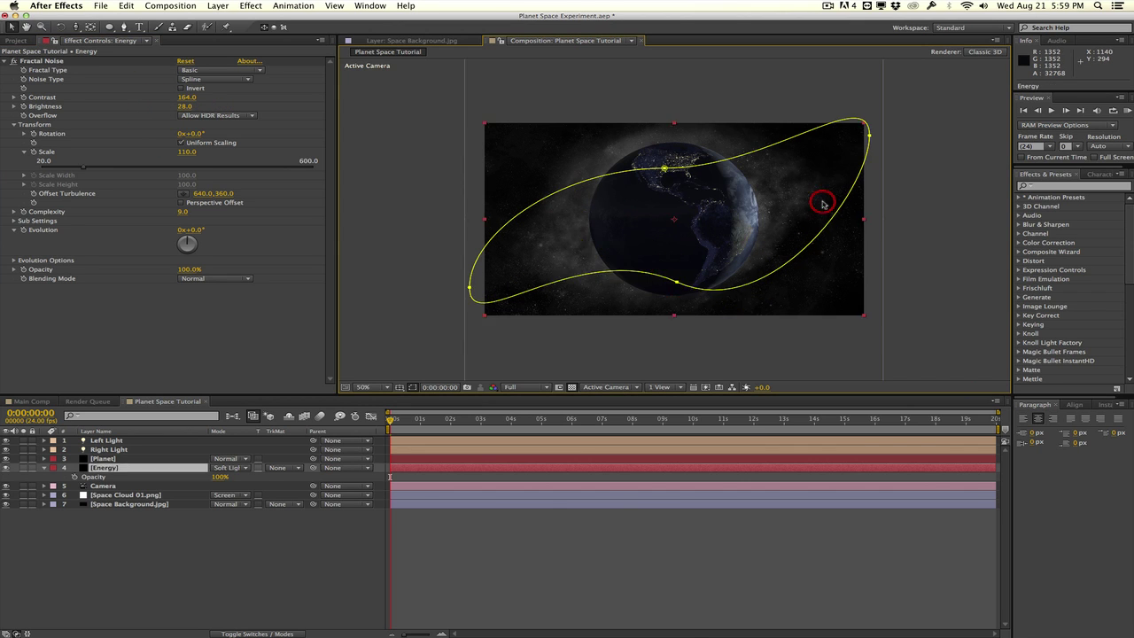
pyautogui.moveTo(869, 135); pyautogui.dragTo(980, 84)
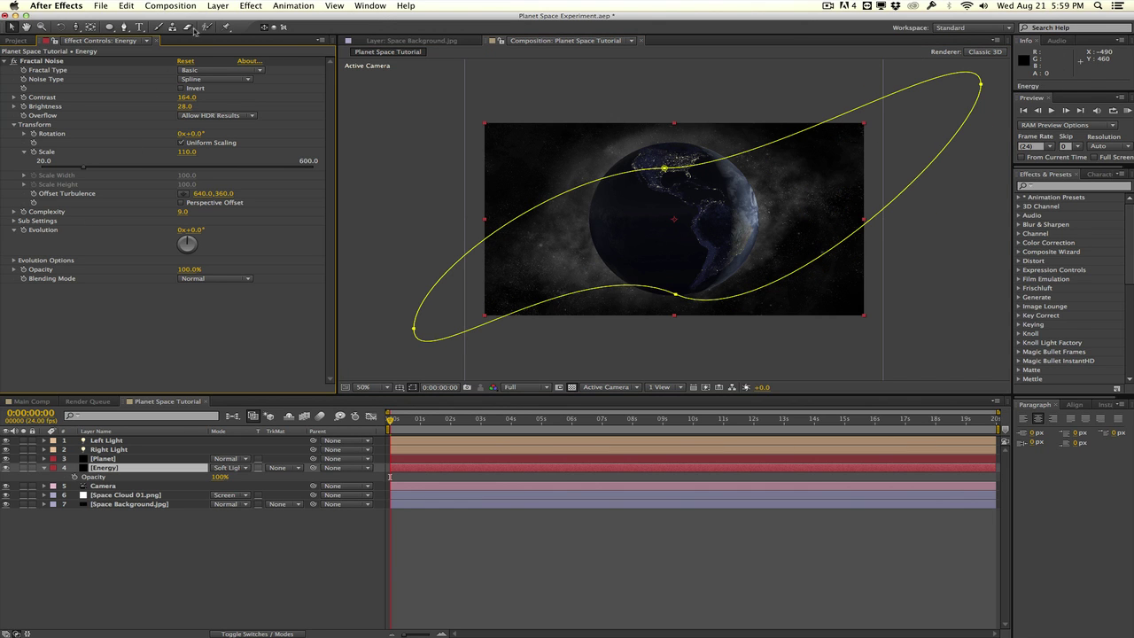
# Step: Apply the CC Vector Blur effect to the Energy layer
pyautogui.click(251, 5)
pyautogui.moveTo(321, 82)
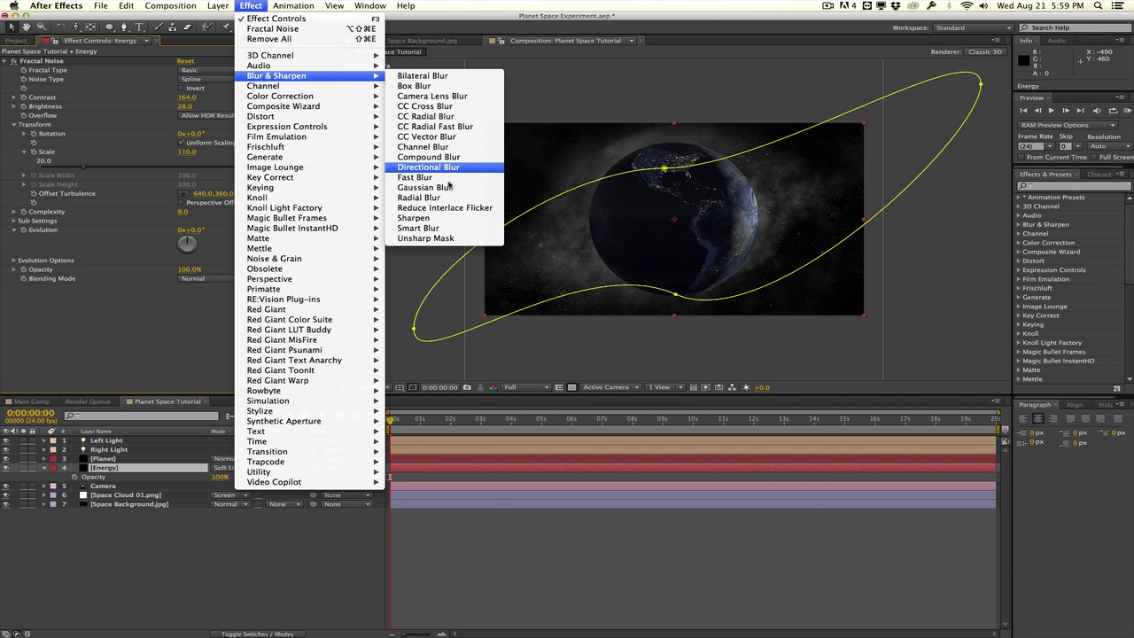
pyautogui.click(448, 137)
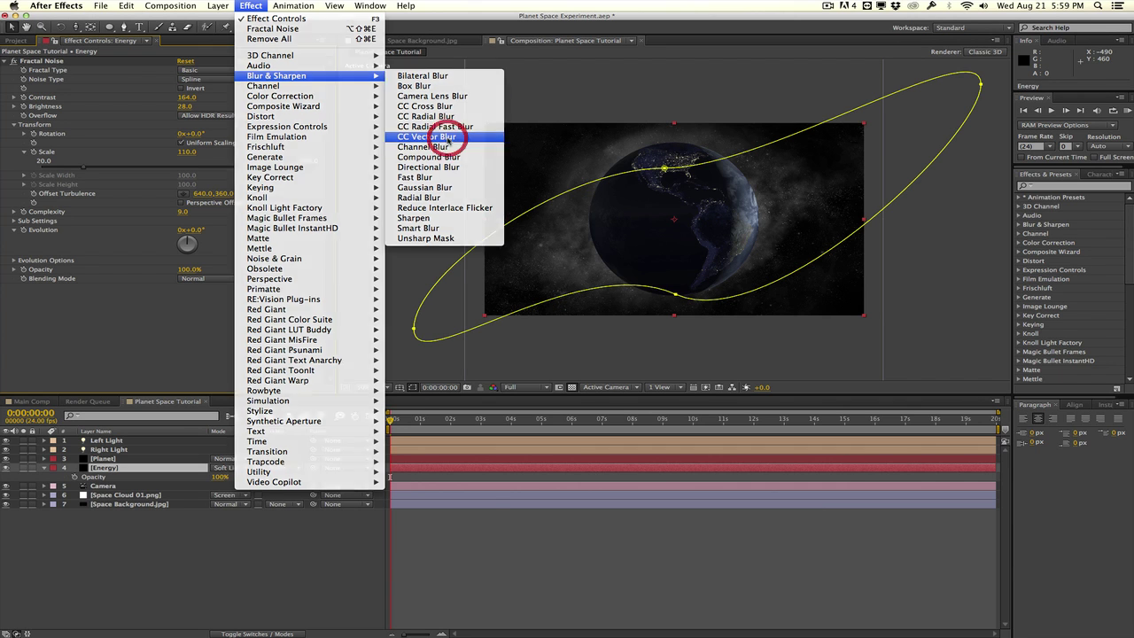
pyautogui.click(432, 168)
pyautogui.press('.')
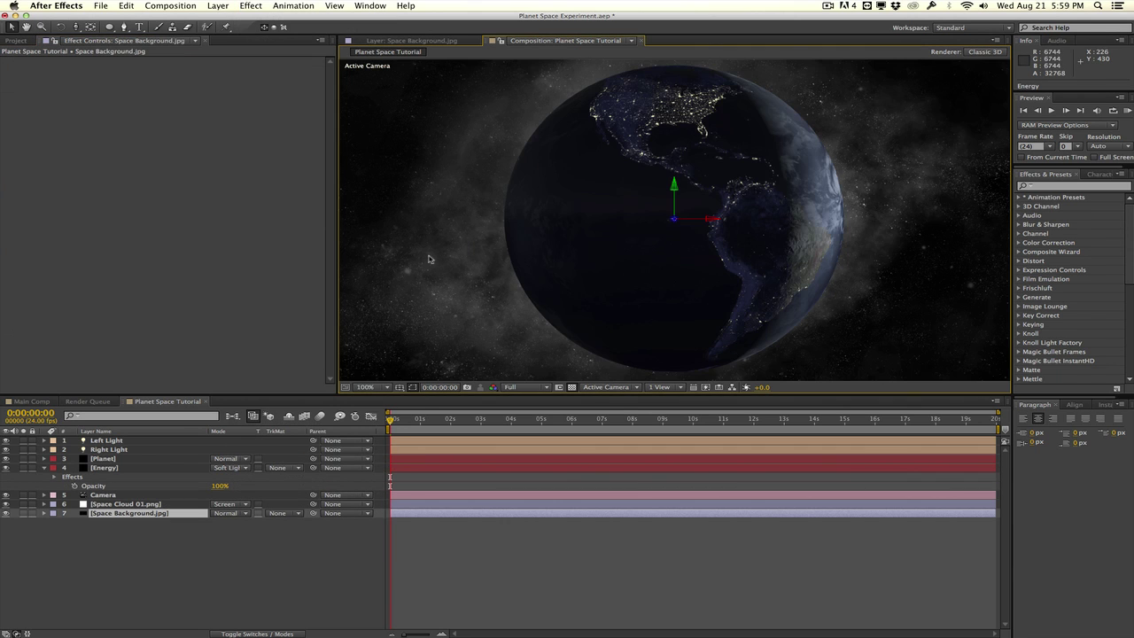
# Step: Set the CC Vector Blur amount on the Energy layer to 15
pyautogui.click(102, 467)
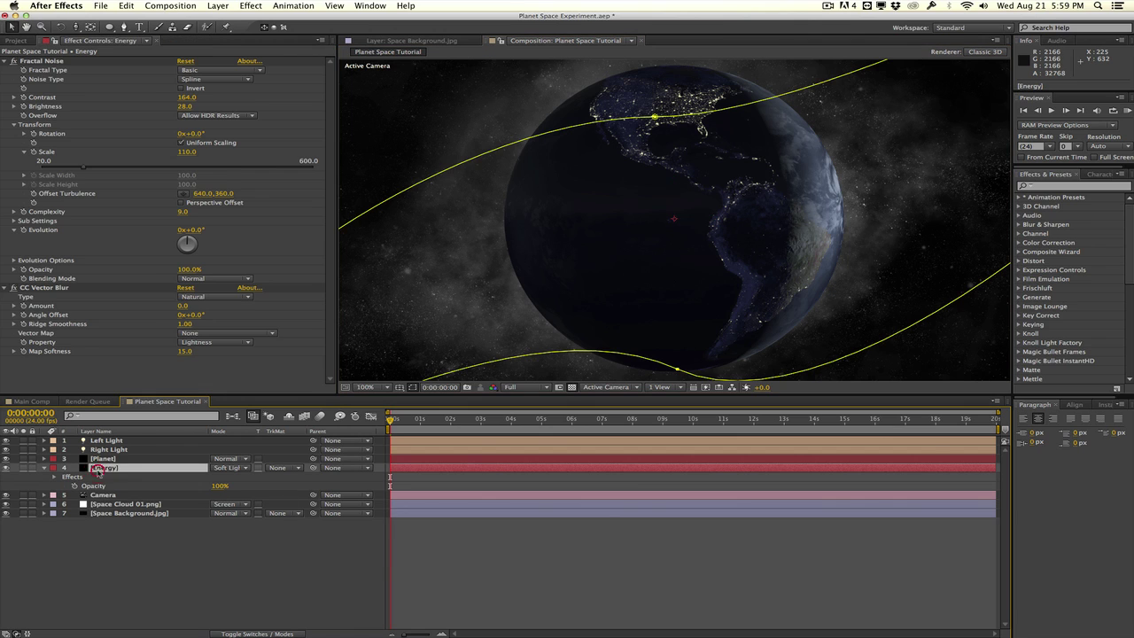
pyautogui.click(142, 296)
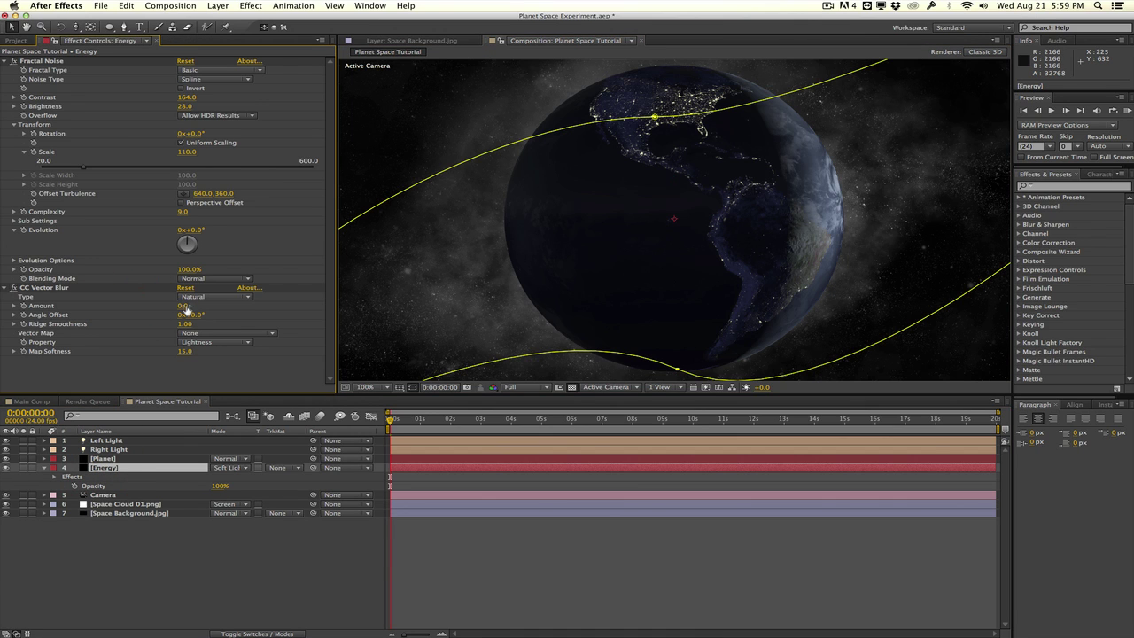
pyautogui.click(185, 306)
pyautogui.write('15')
pyautogui.press('Return')
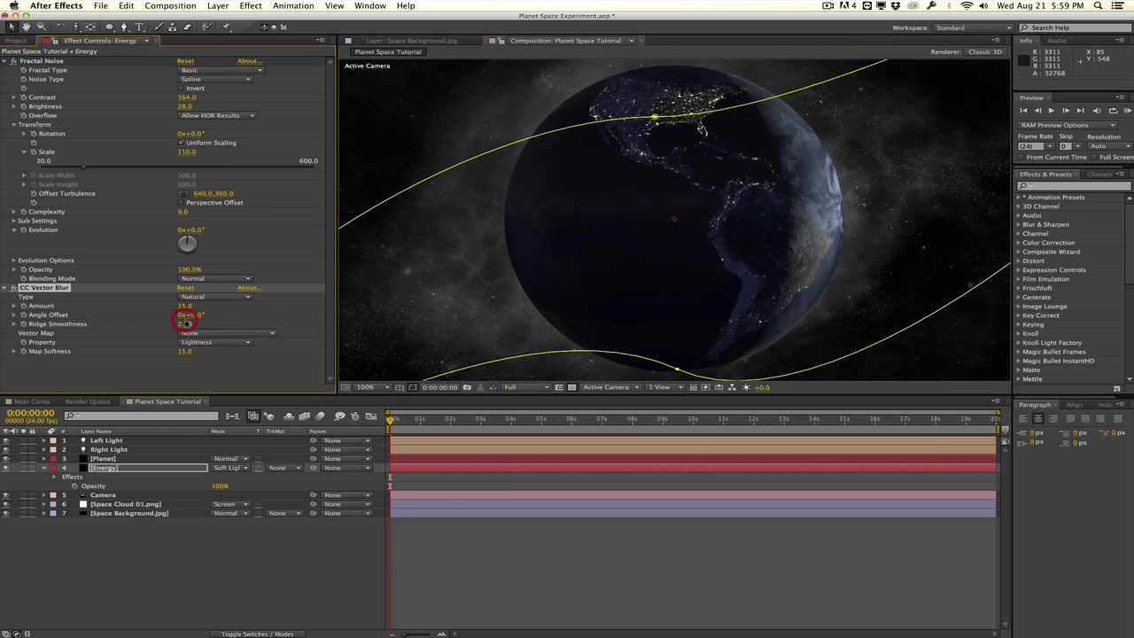
# Step: Set the CC Vector Blur ridge smoothness to 0.5 and map softness to 11.5
pyautogui.click(183, 324)
pyautogui.write('0.5')
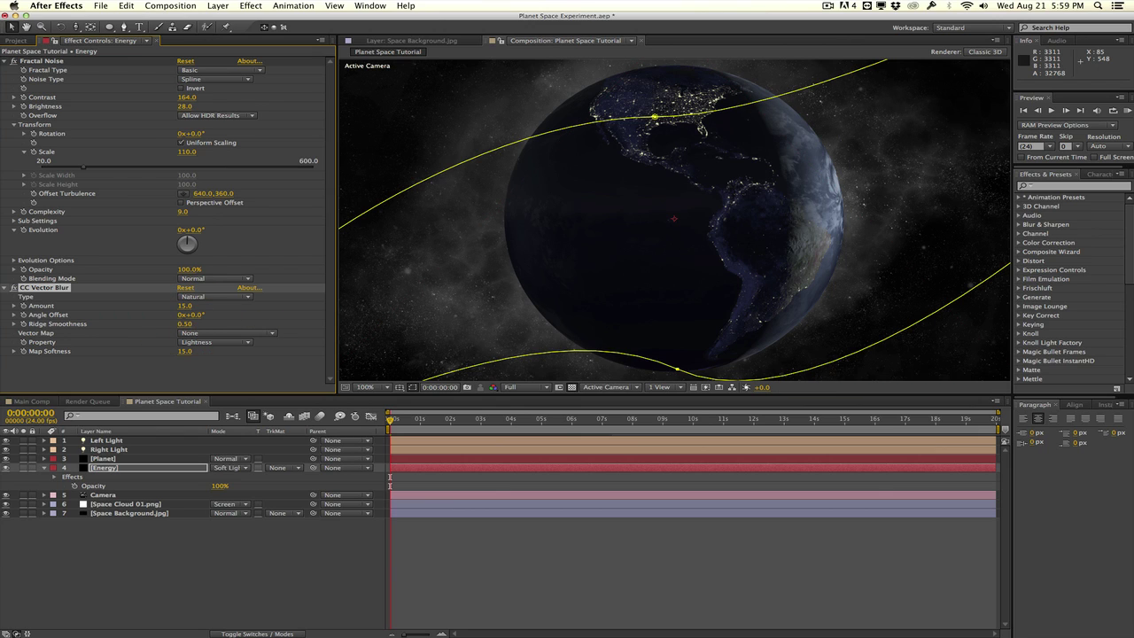
pyautogui.press('Return')
pyautogui.moveTo(188, 352); pyautogui.dragTo(277, 358)
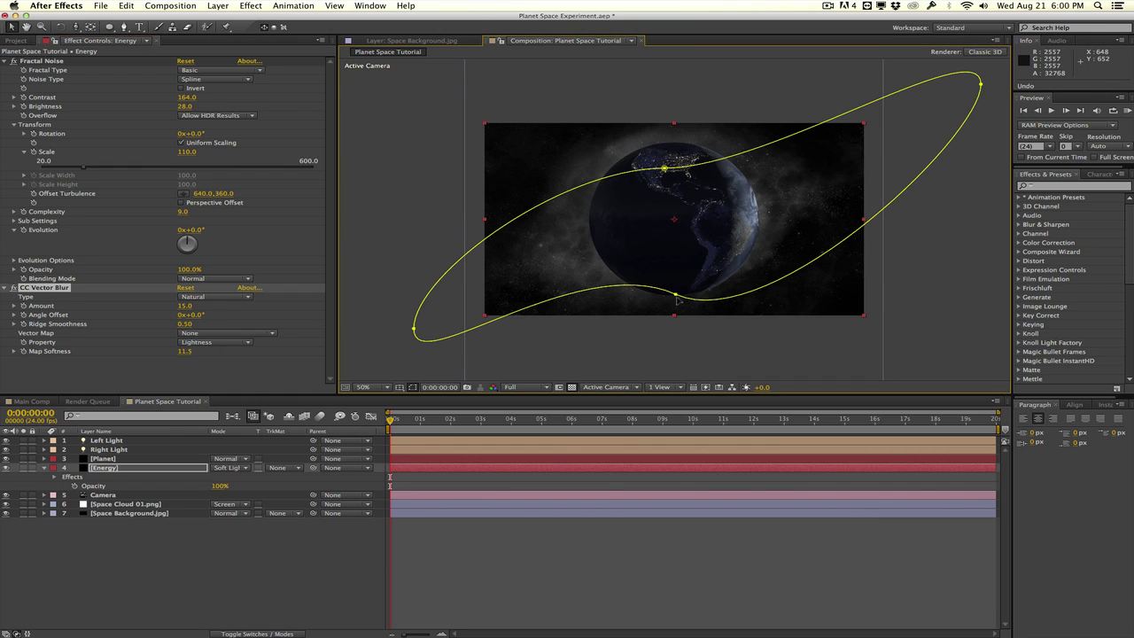
# Step: Fine-tune the lower and upper middle vertices of the Energy mask and collapse the layer's properties
pyautogui.click(676, 297)
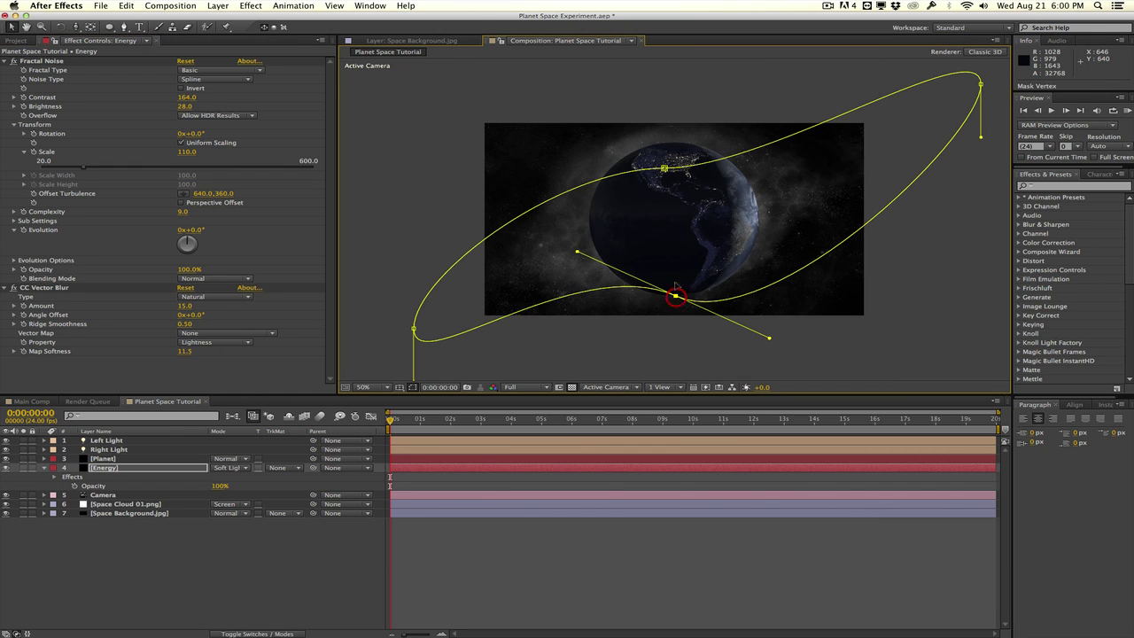
pyautogui.click(670, 210)
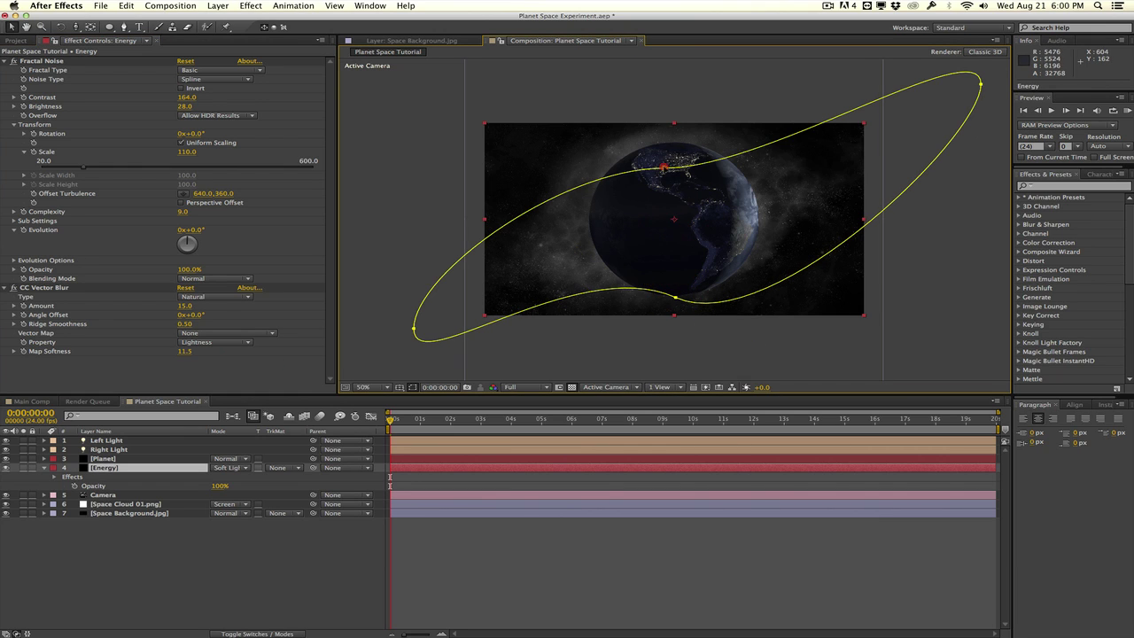
pyautogui.click(665, 167)
pyautogui.click(111, 560)
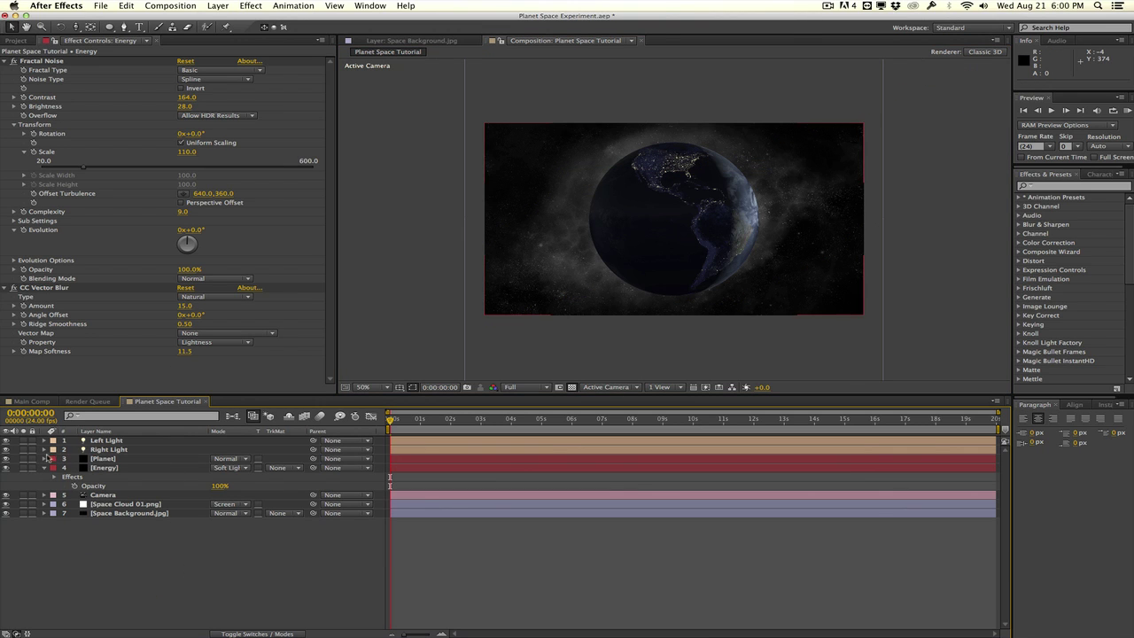
pyautogui.click(43, 468)
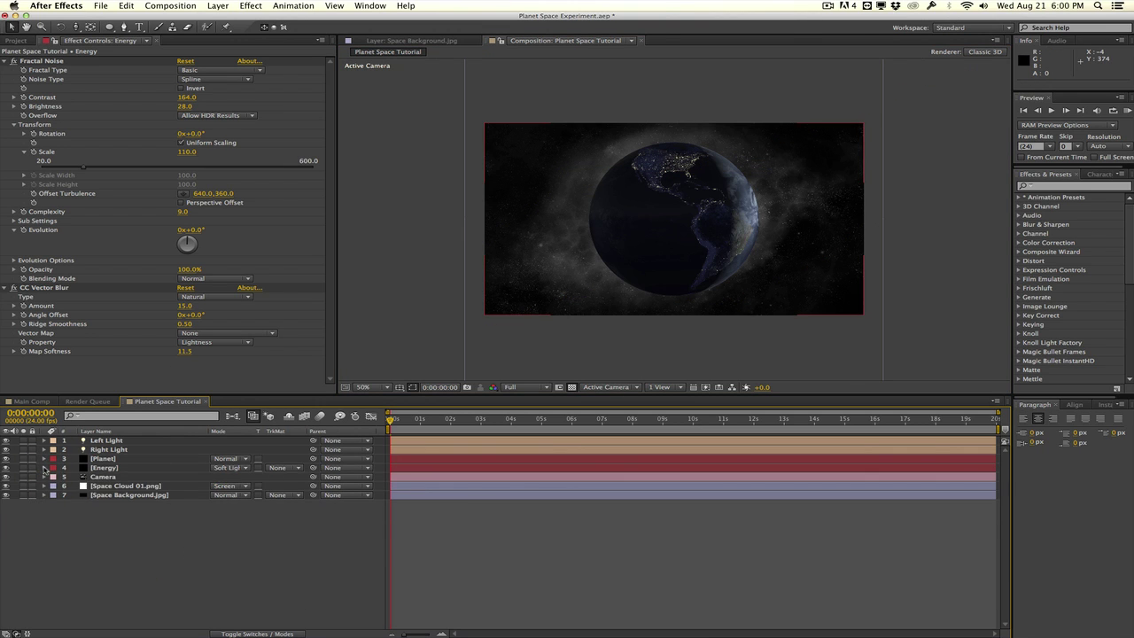
# Step: Add an Outer Glow layer style to the Planet layer
pyautogui.click(104, 458)
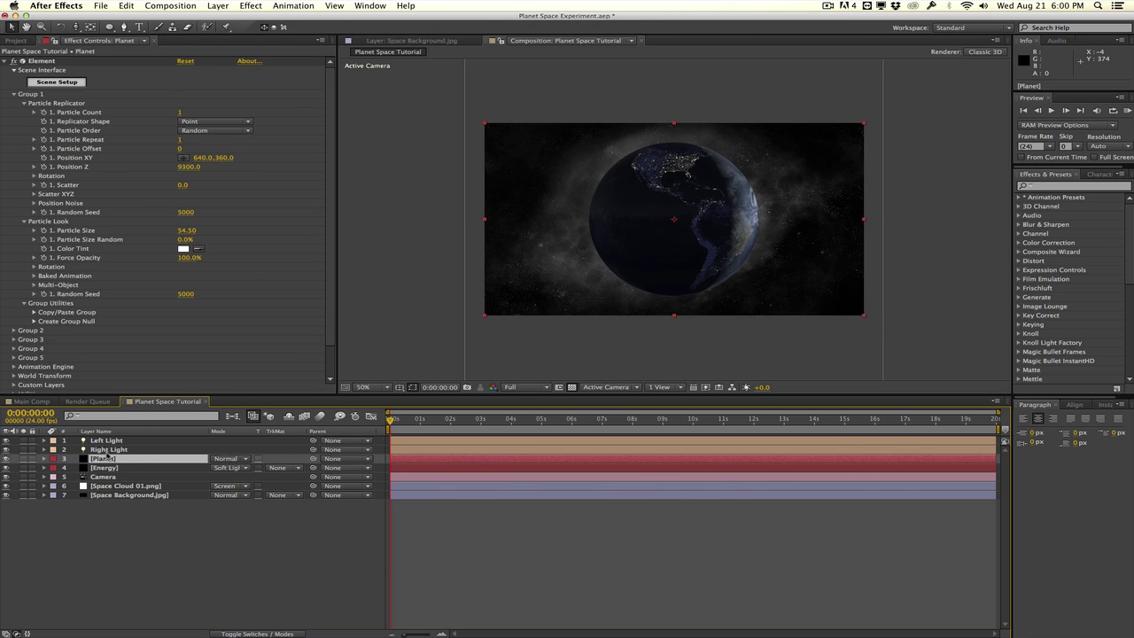
pyautogui.click(218, 6)
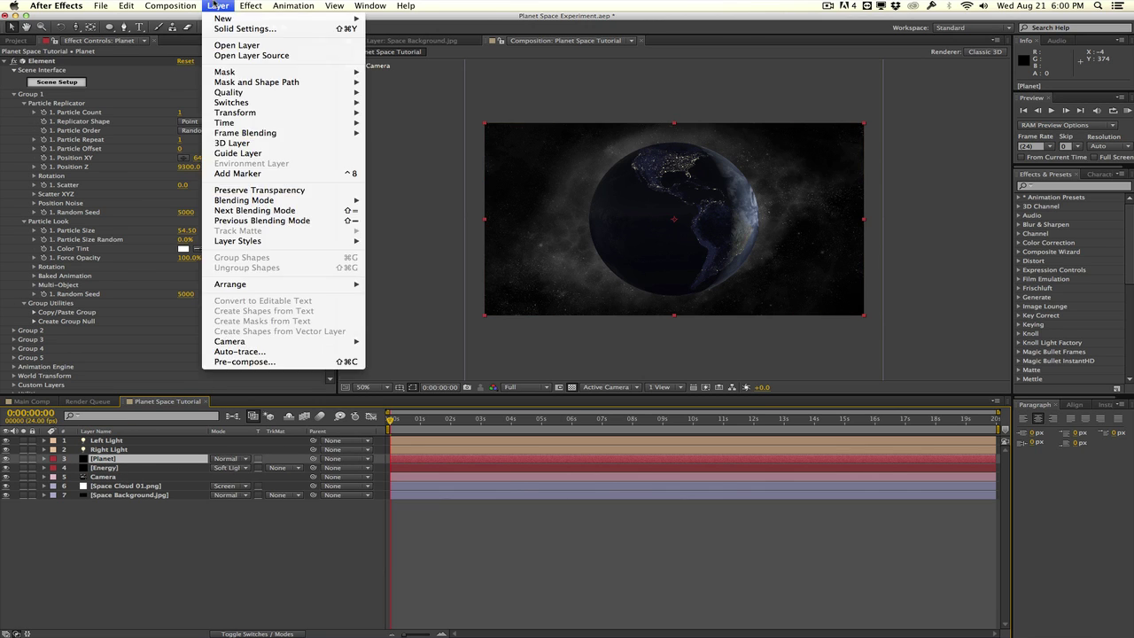
pyautogui.moveTo(245, 83)
pyautogui.moveTo(254, 122)
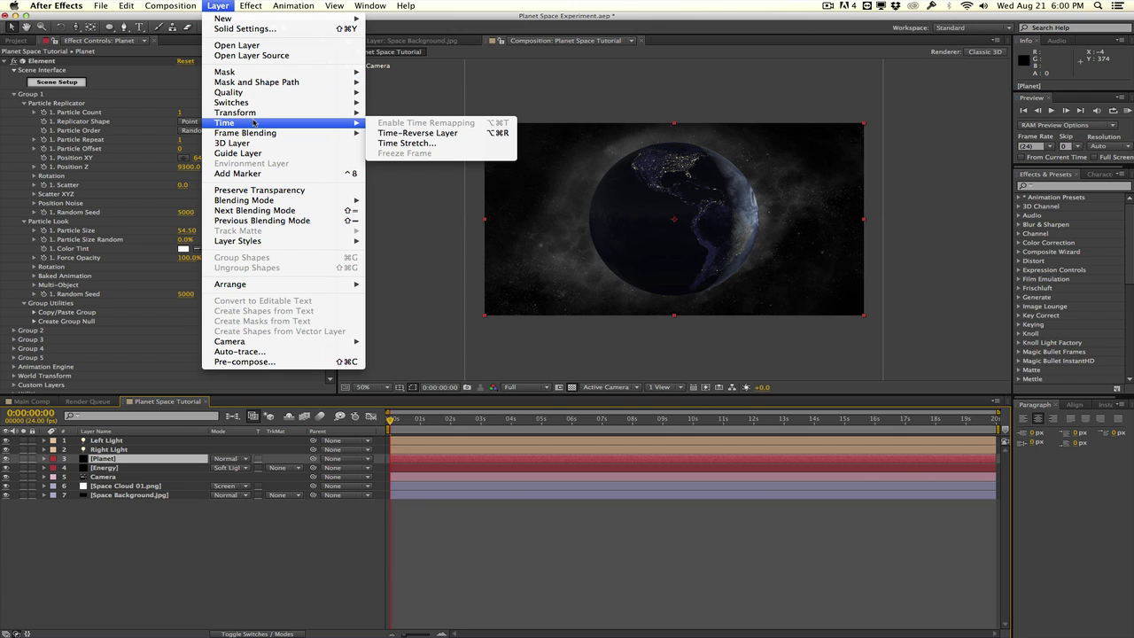
pyautogui.moveTo(254, 241)
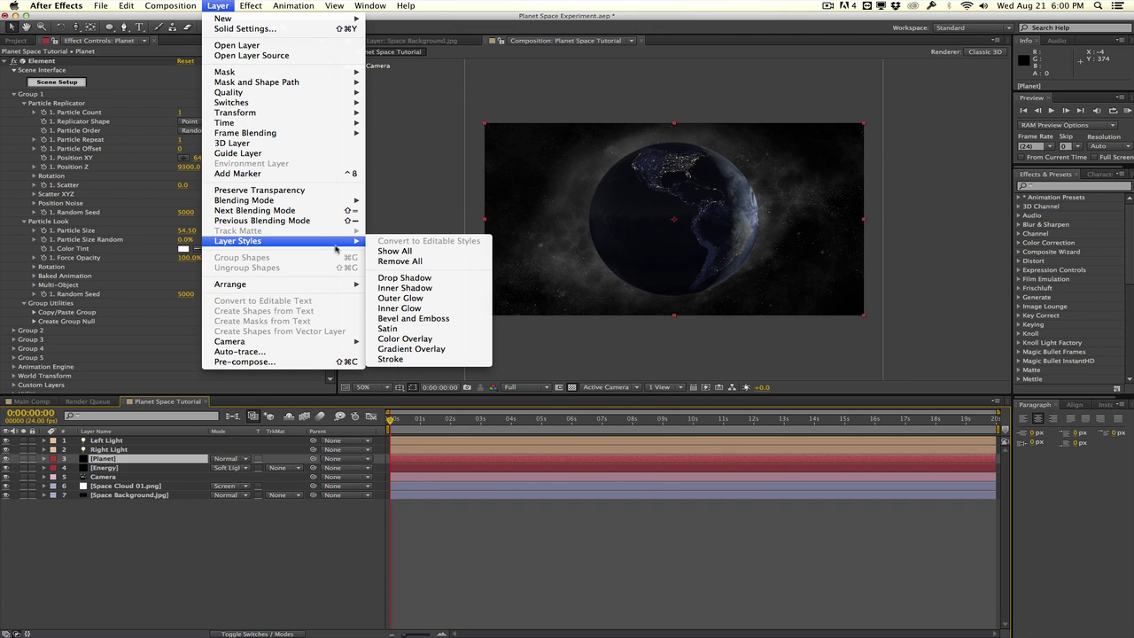
pyautogui.click(390, 298)
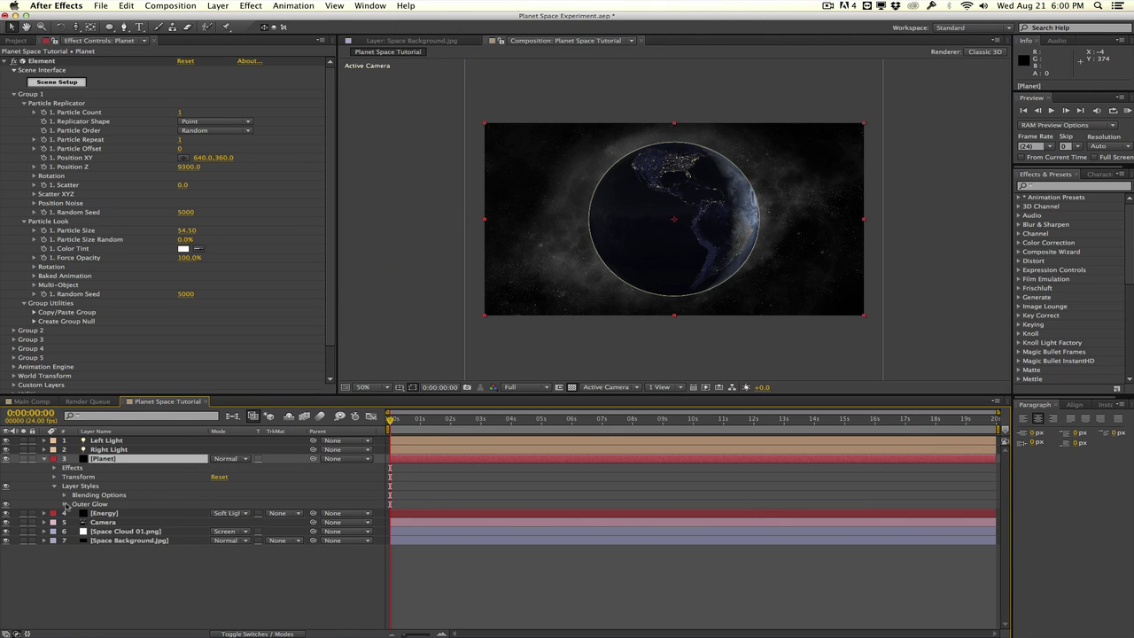
# Step: Change the Planet layer's outer glow color to blue and set the glow size to 108
pyautogui.click(65, 504)
pyautogui.click(362, 388)
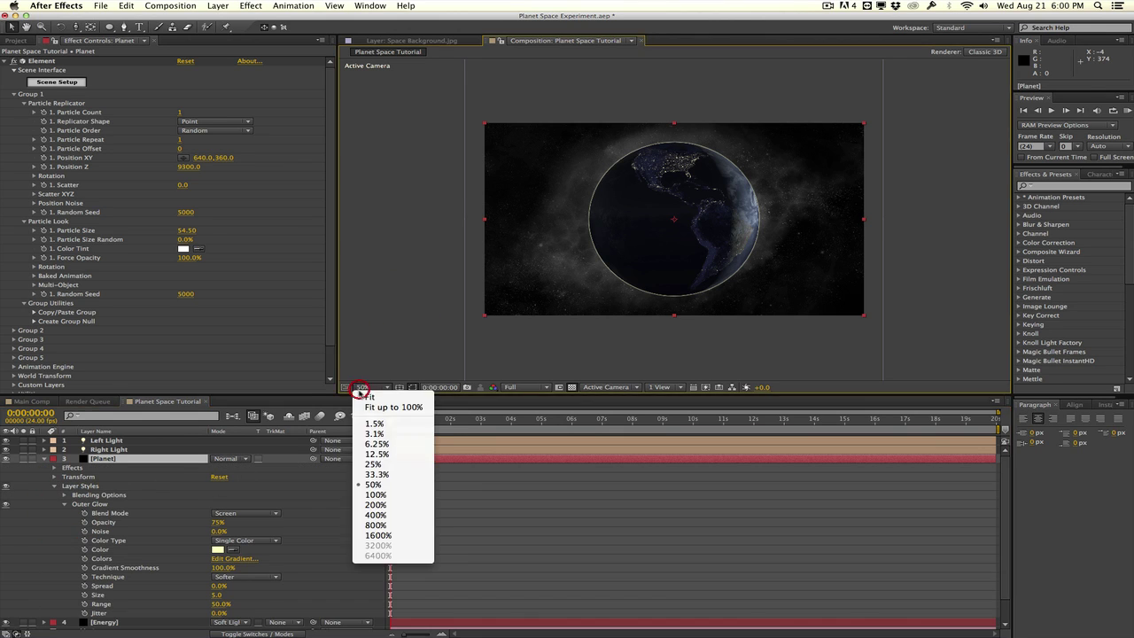
pyautogui.click(390, 396)
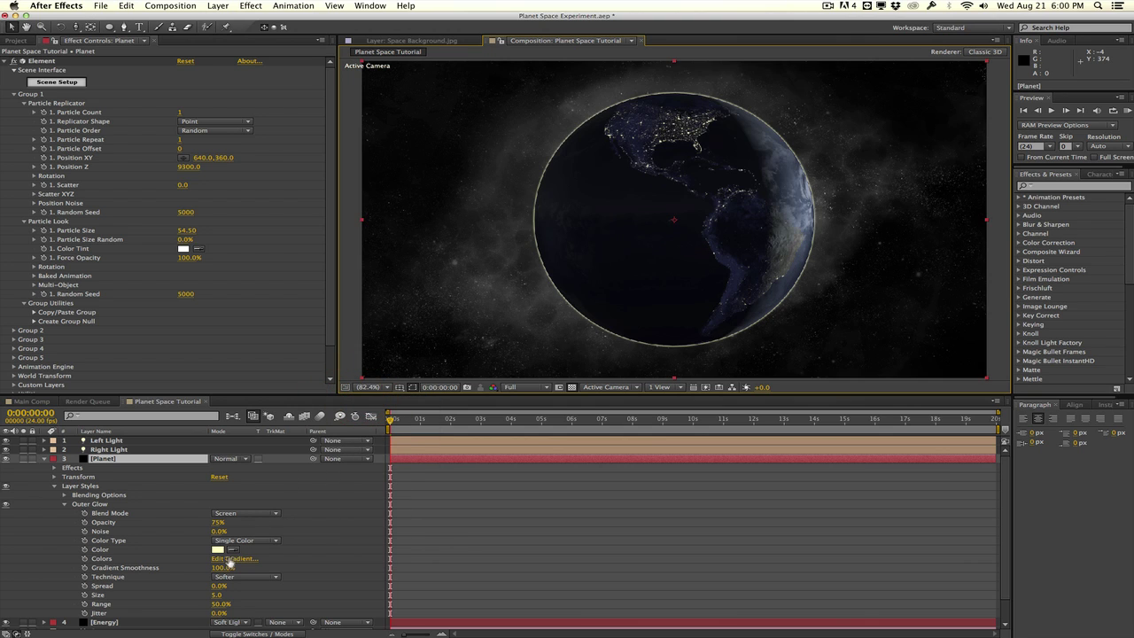
pyautogui.click(217, 549)
pyautogui.moveTo(218, 204); pyautogui.dragTo(218, 149)
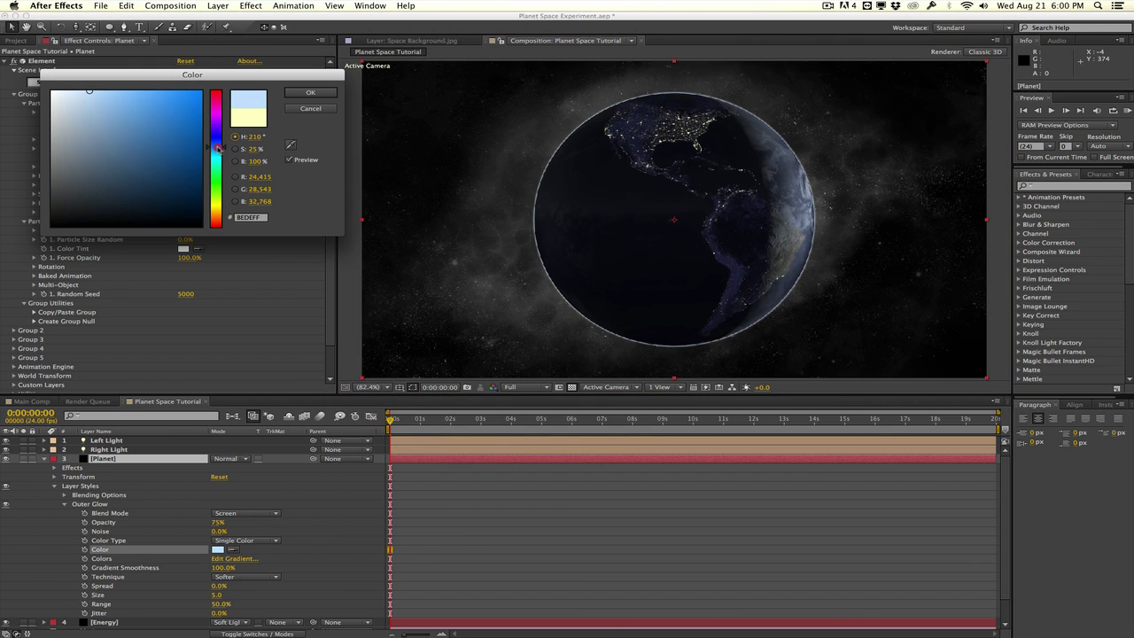
pyautogui.press('Return')
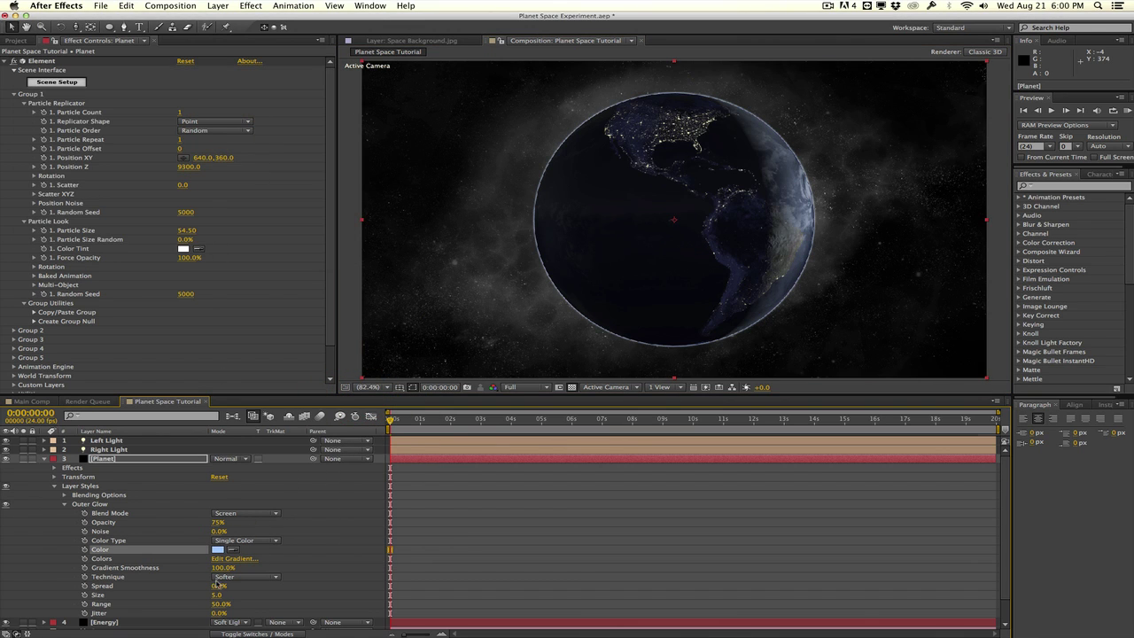
pyautogui.moveTo(217, 595); pyautogui.dragTo(283, 594)
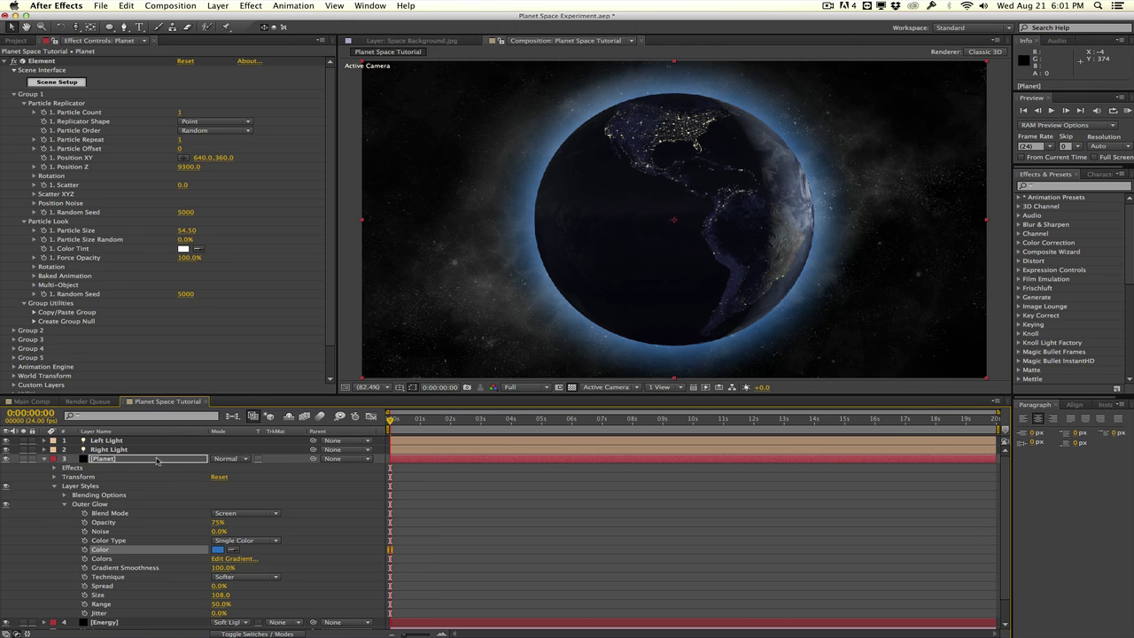
# Step: Apply the Curves effect to the Planet layer and shape its RGB curve into a gentle contrast S-curve
pyautogui.click(158, 460)
pyautogui.click(250, 5)
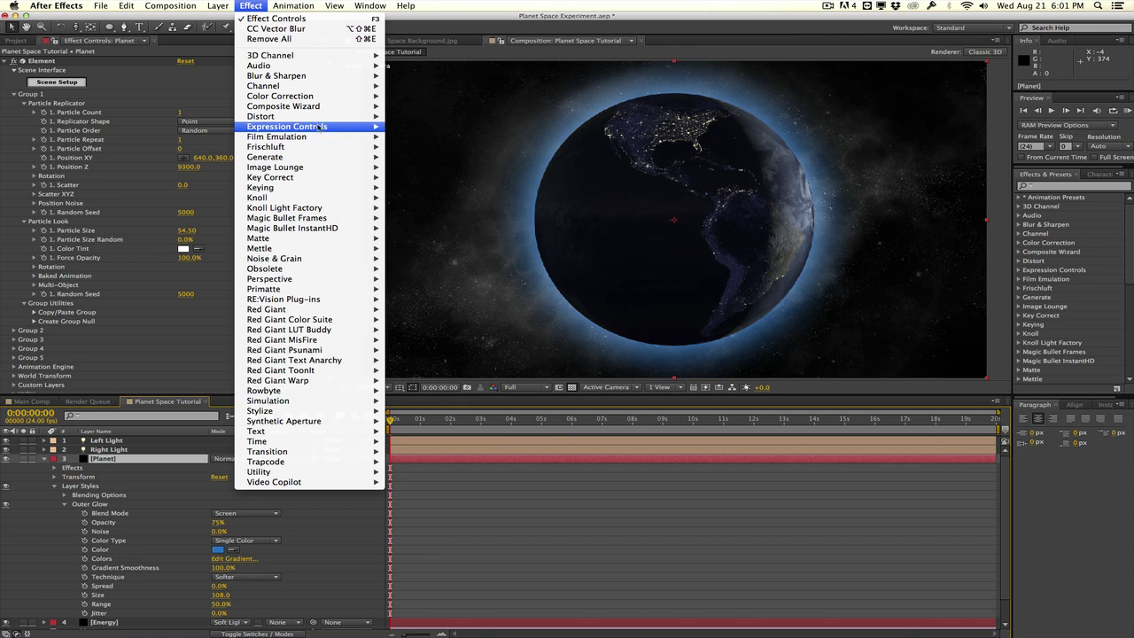
pyautogui.moveTo(373, 99)
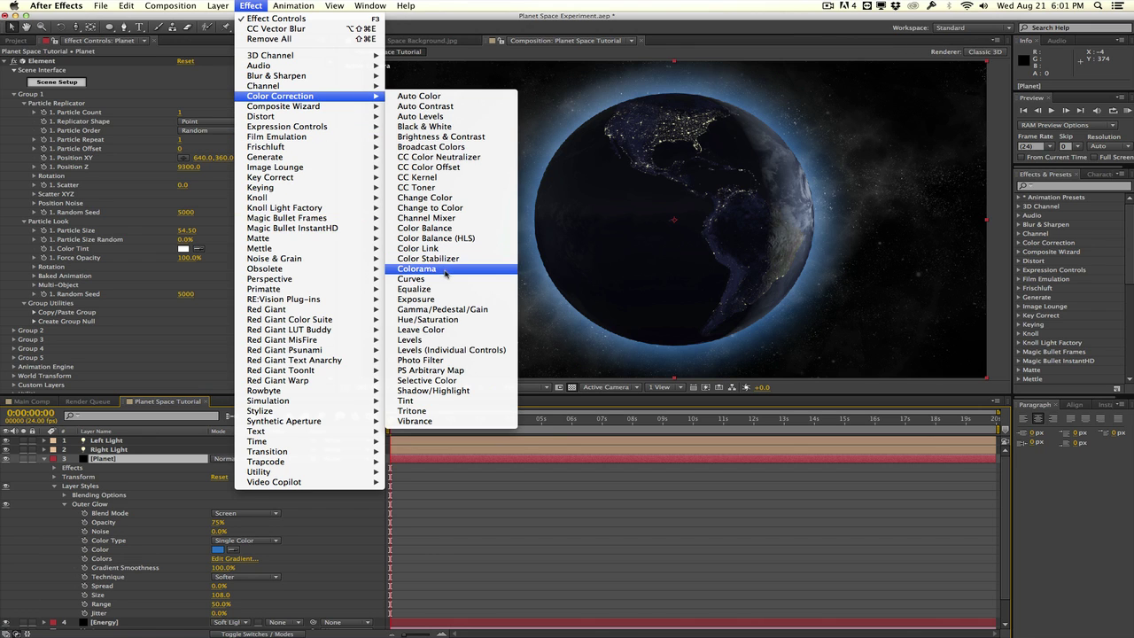
pyautogui.click(415, 278)
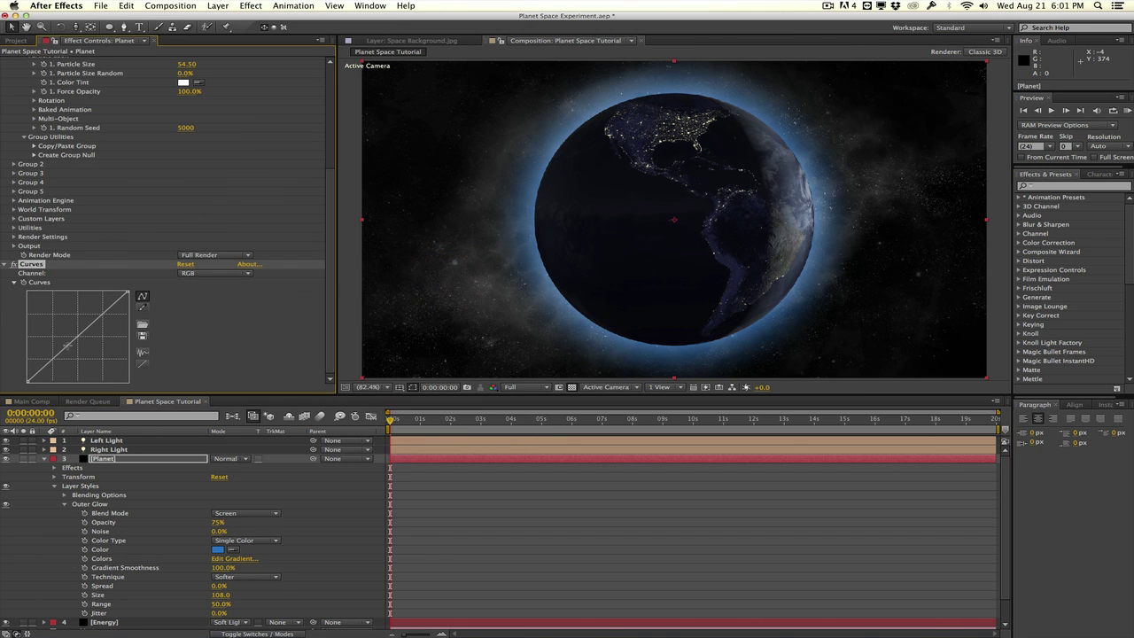
pyautogui.moveTo(64, 353); pyautogui.dragTo(56, 360)
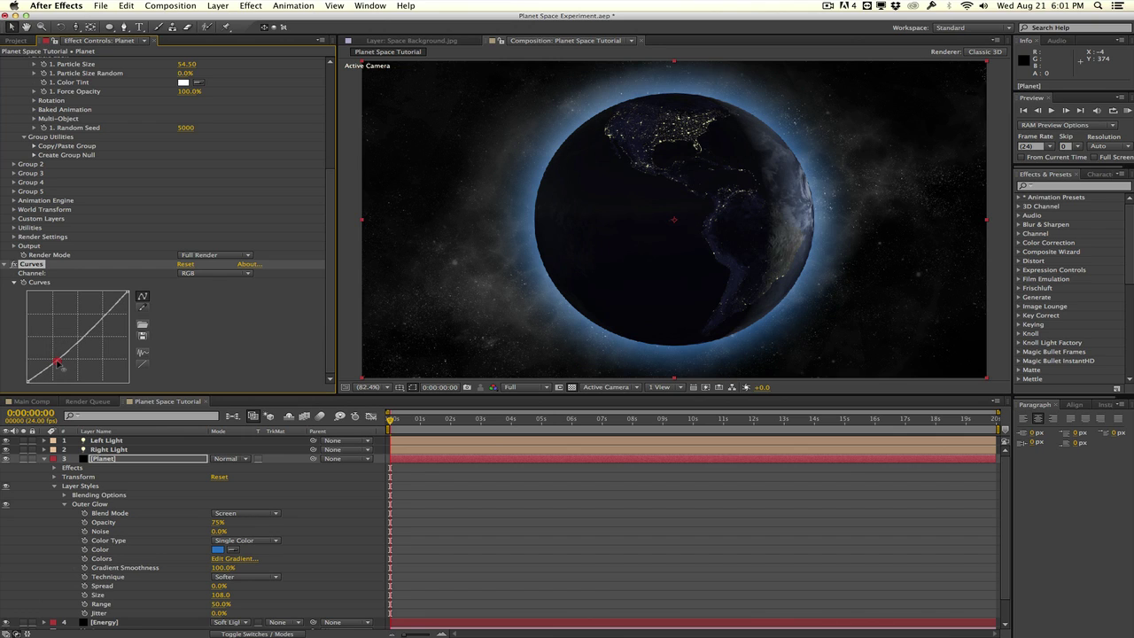
pyautogui.moveTo(108, 310); pyautogui.dragTo(107, 305)
# Step: Raise the Blue channel curve slightly in the Planet layer's Curves effect
pyautogui.click(196, 274)
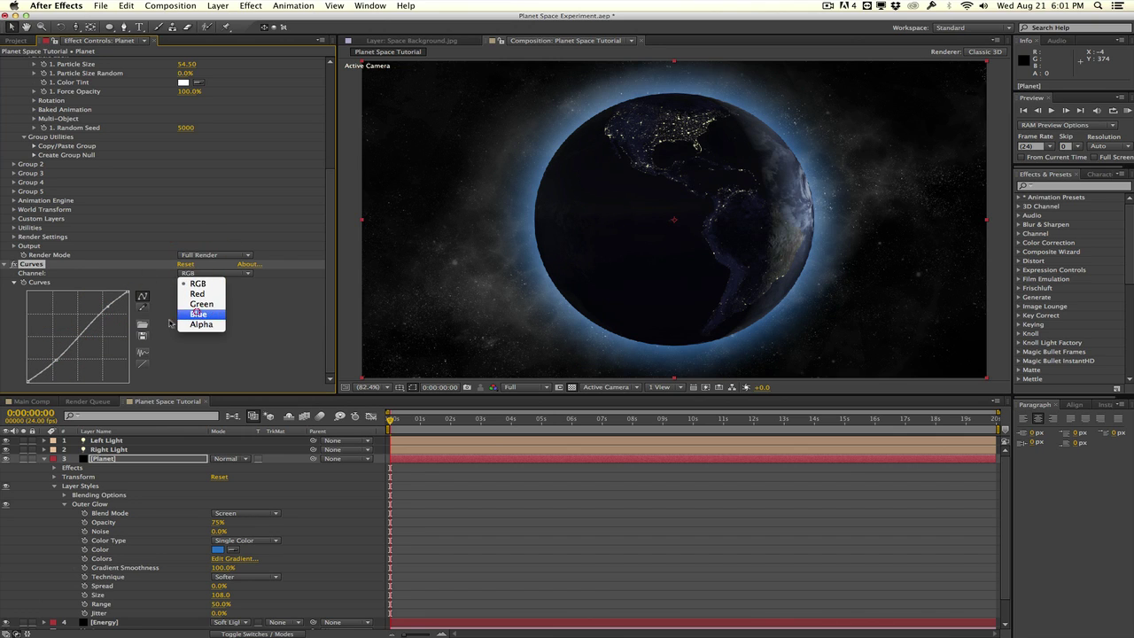
pyautogui.click(198, 314)
pyautogui.moveTo(42, 370); pyautogui.dragTo(41, 369)
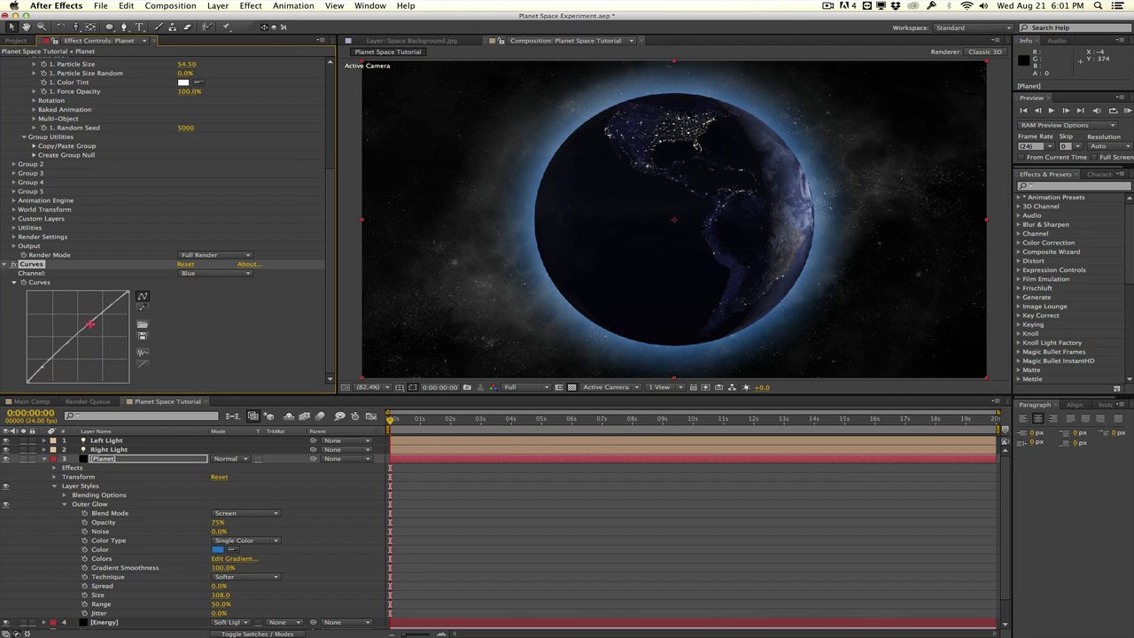
pyautogui.moveTo(89, 324); pyautogui.dragTo(92, 325)
# Step: Paste the Curves effect onto the Energy layer and adjust the lower point of its curve
pyautogui.scroll(-2, 142, 576)
pyautogui.click(142, 593)
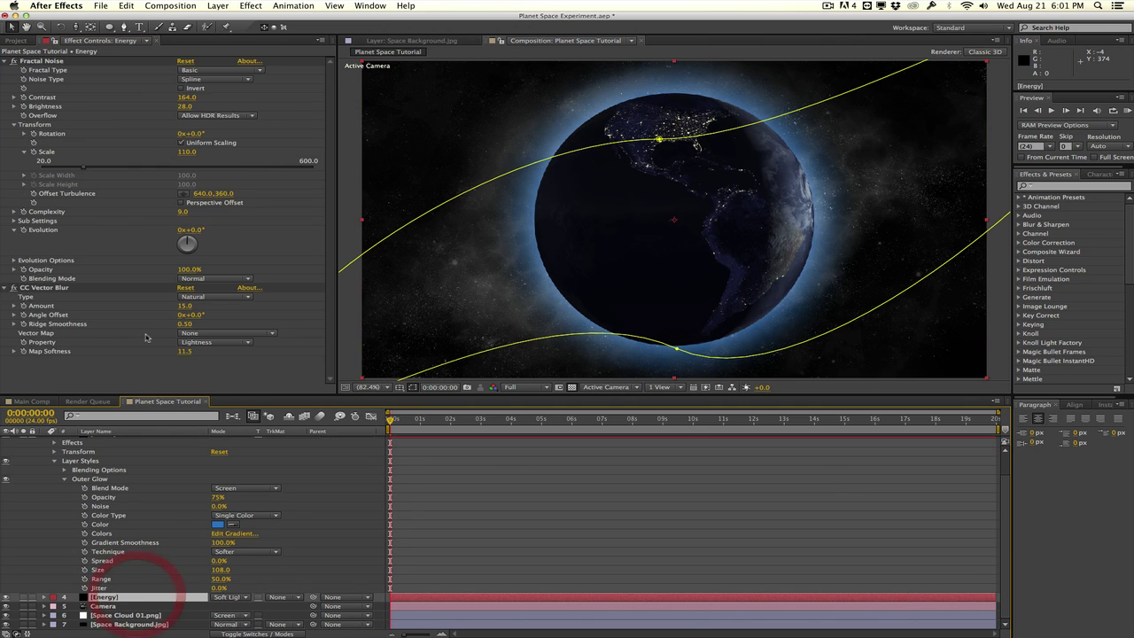
pyautogui.press('super+v')
pyautogui.scroll(-5, 141, 346)
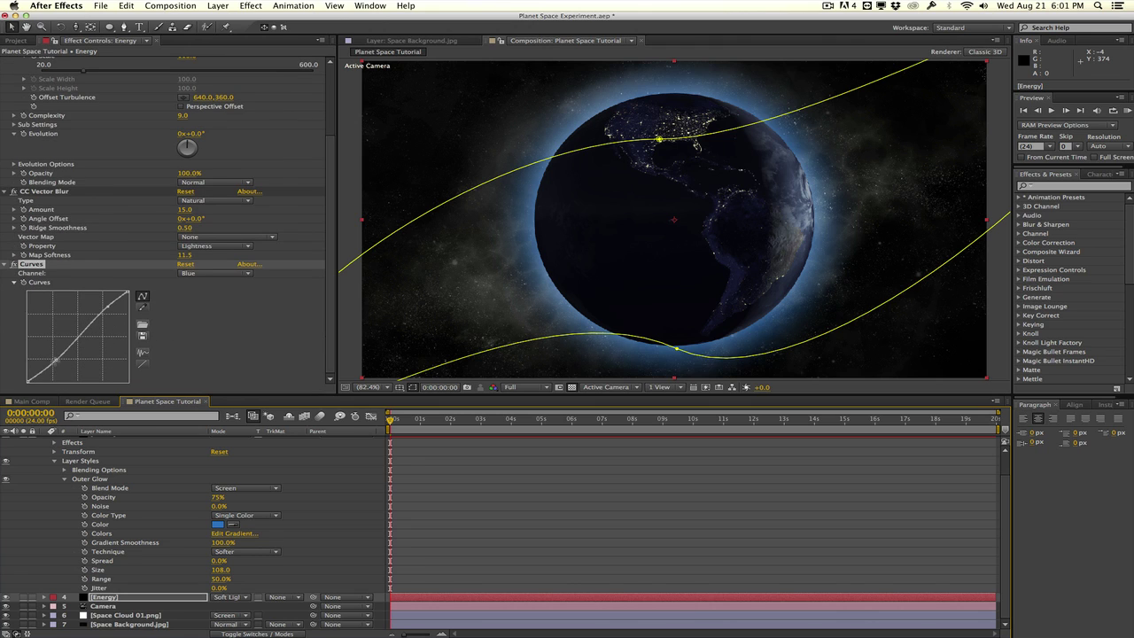
pyautogui.moveTo(56, 360); pyautogui.dragTo(51, 358)
pyautogui.click(50, 358)
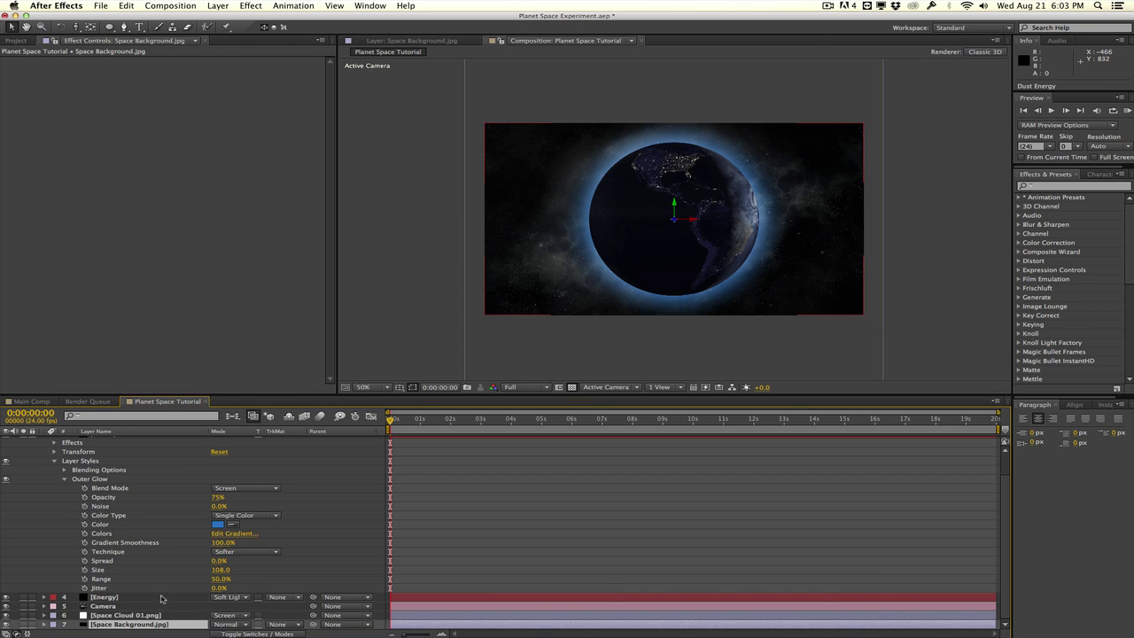
# Step: Set the blending mode of the Space Cloud 01.png and Energy layers to Add
pyautogui.click(129, 615)
pyautogui.click(227, 615)
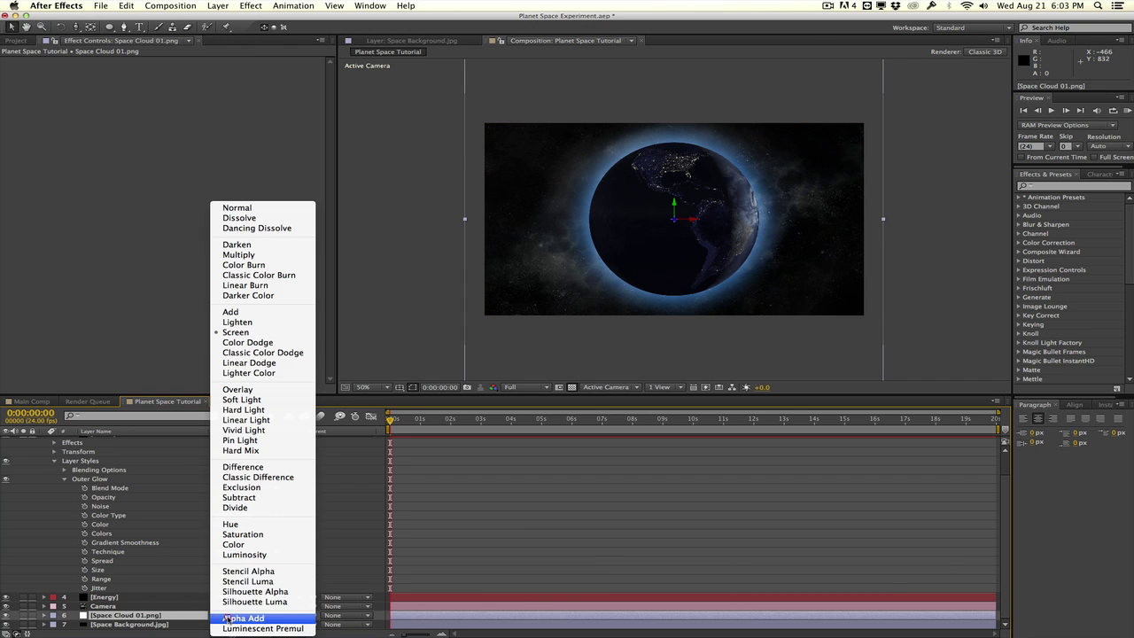
pyautogui.click(242, 314)
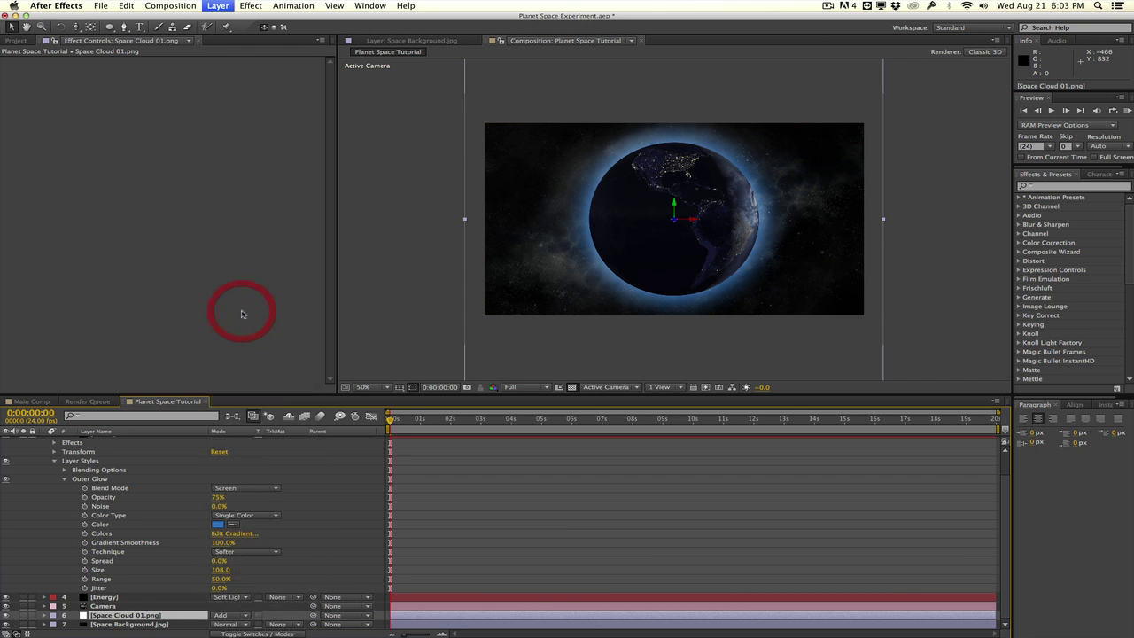
pyautogui.click(132, 598)
pyautogui.click(230, 597)
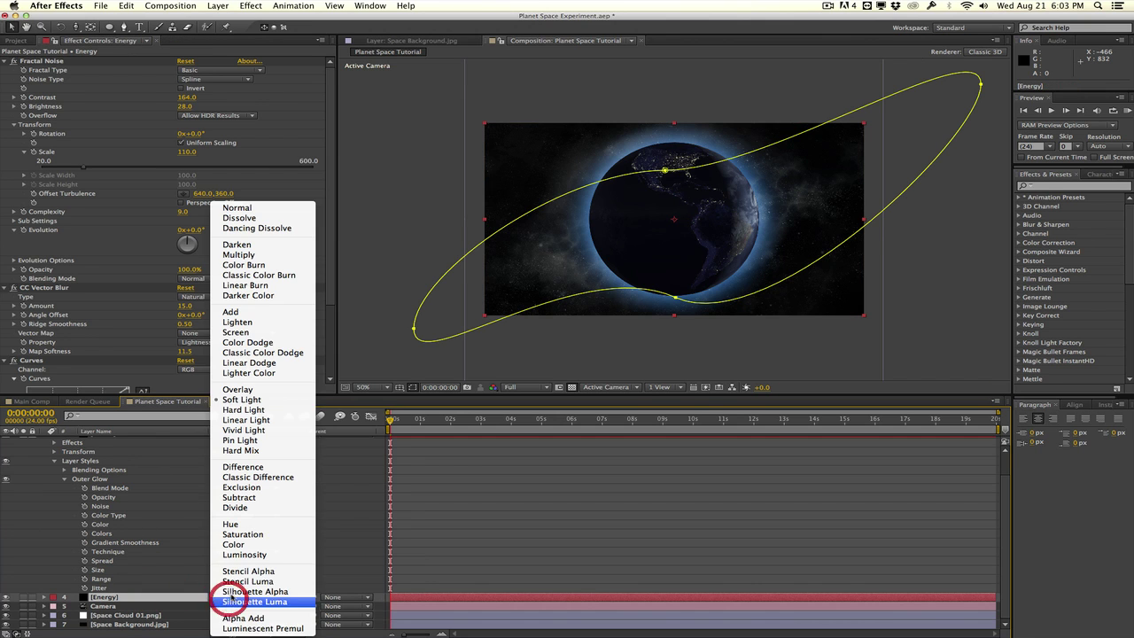
pyautogui.click(232, 312)
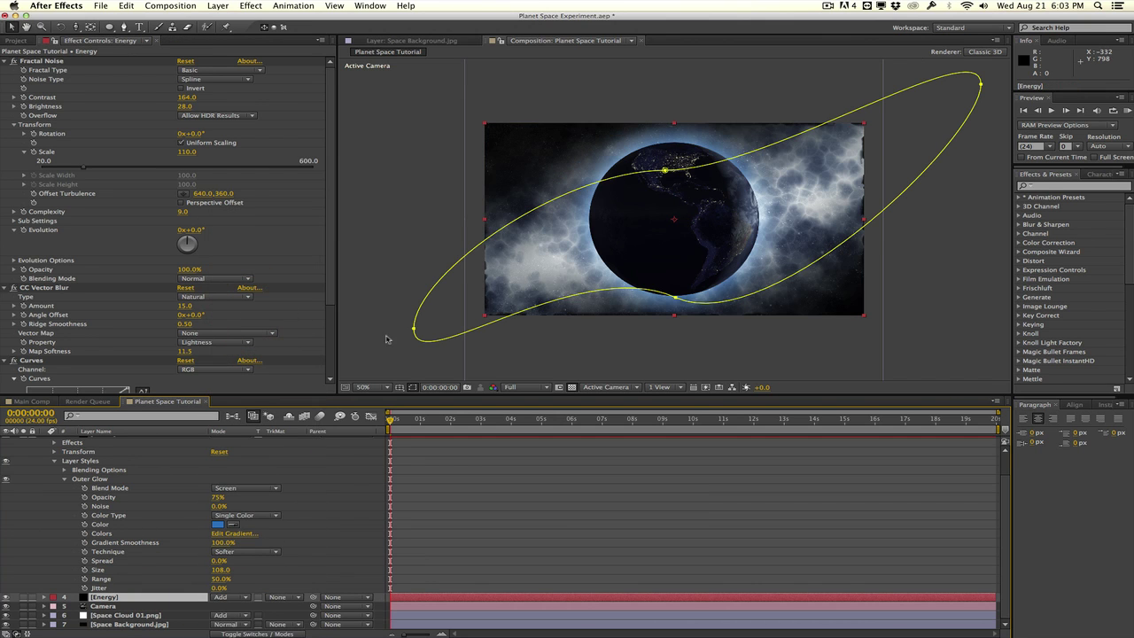
# Step: Lower the upper point of the Energy layer's RGB curve and set its Fractal Noise brightness to -52 with reduced contrast
pyautogui.scroll(-5, 250, 325)
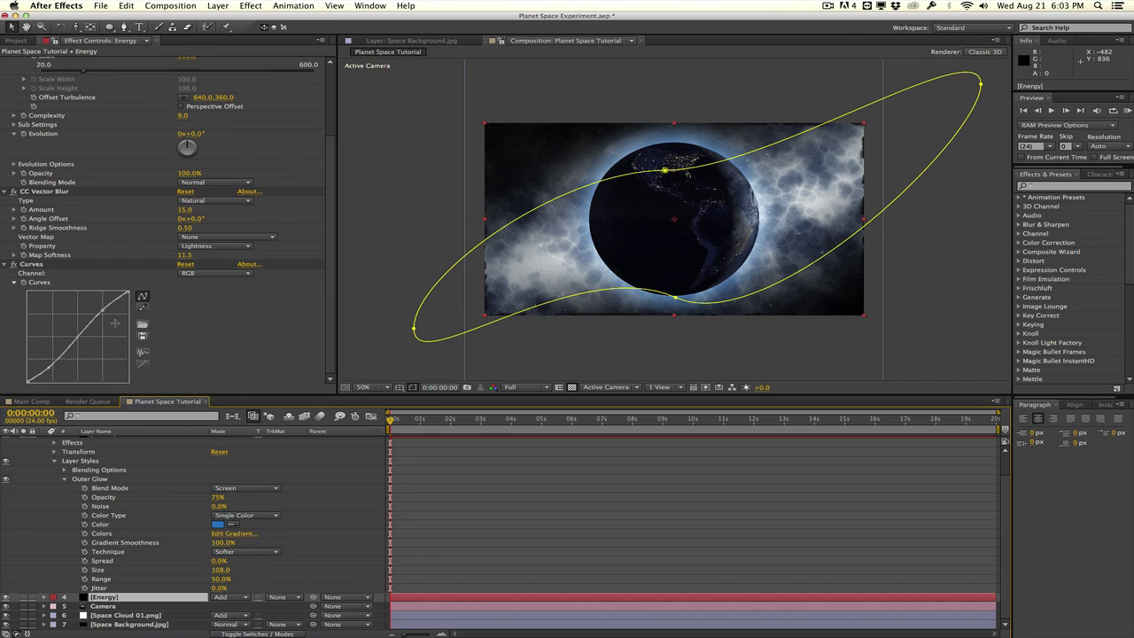
pyautogui.moveTo(103, 312); pyautogui.dragTo(108, 318)
pyautogui.scroll(5, 261, 112)
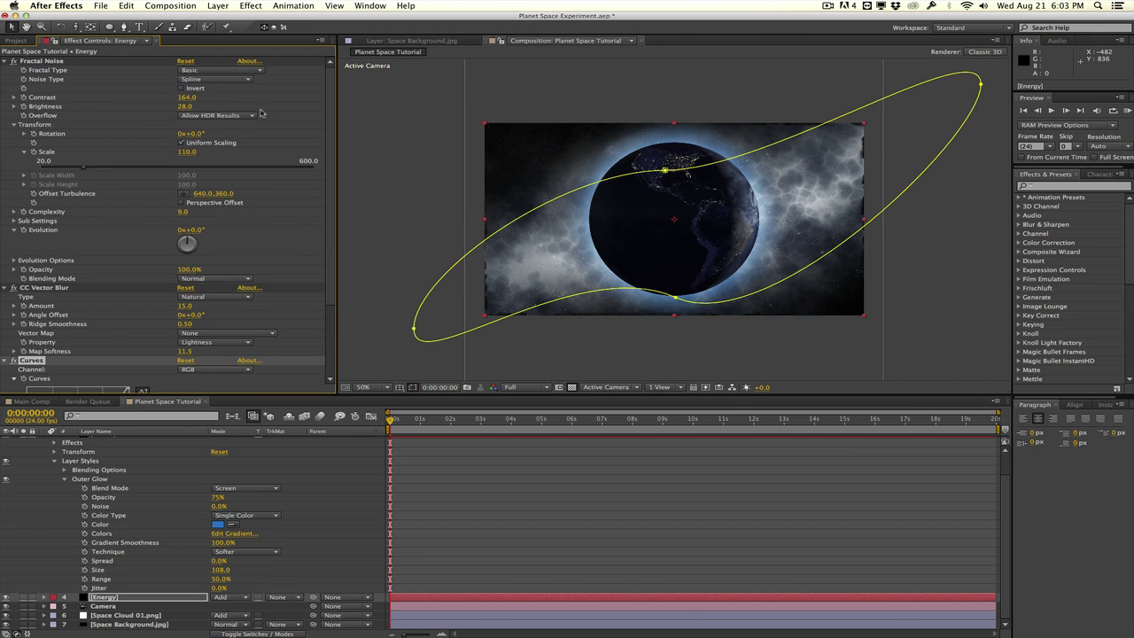
pyautogui.moveTo(182, 105); pyautogui.dragTo(139, 109)
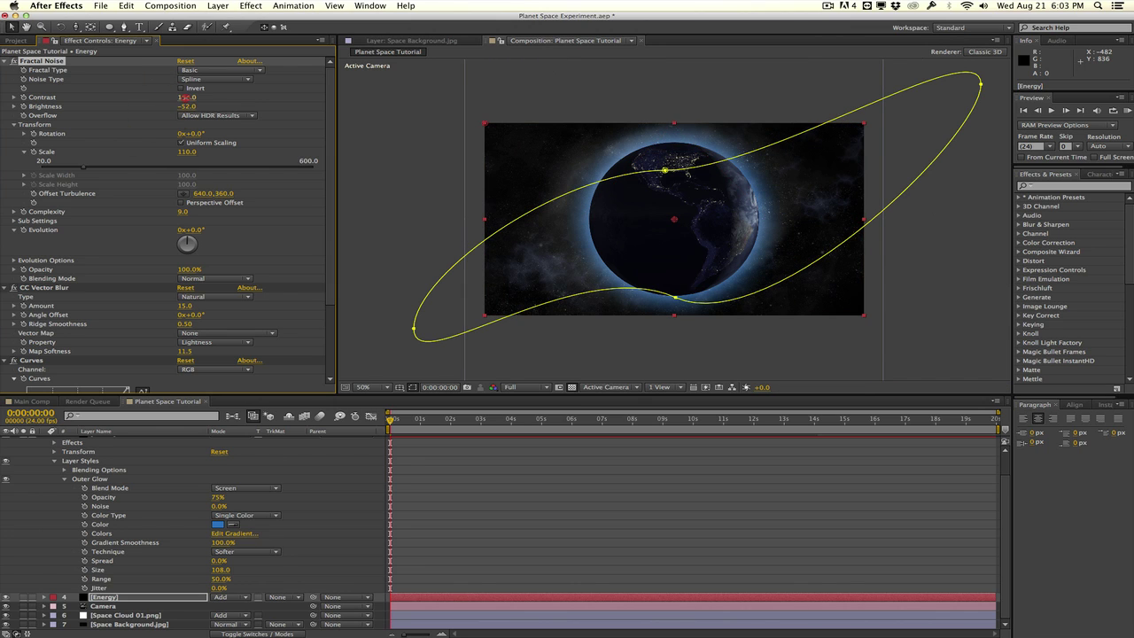
pyautogui.moveTo(181, 98); pyautogui.dragTo(159, 94)
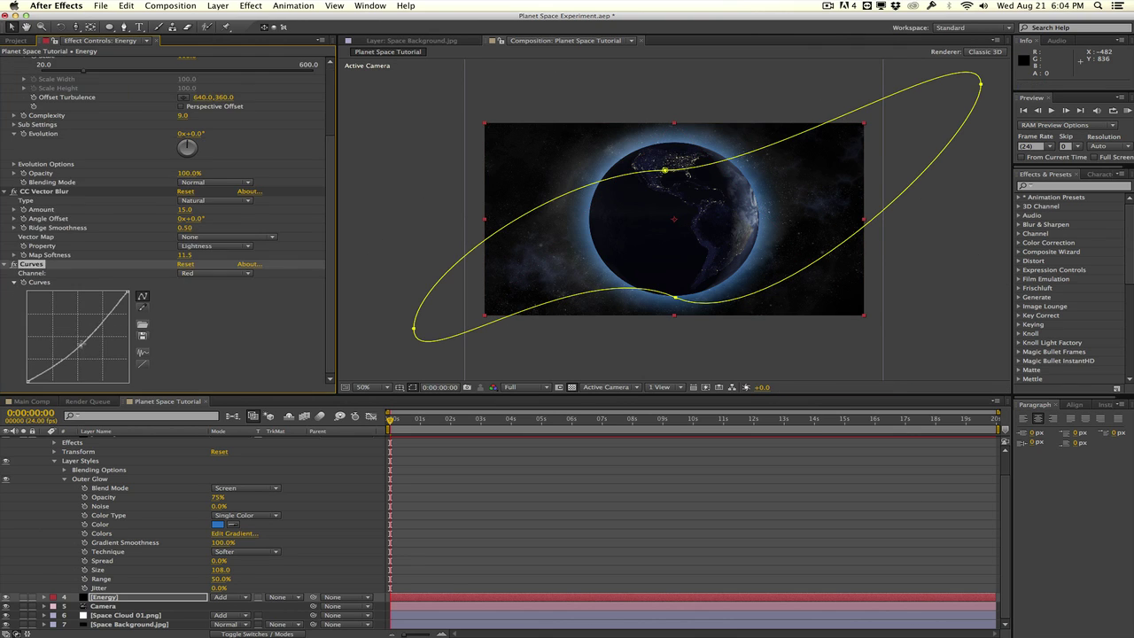
# Step: Pull down the midtones of the Red and Green channel curves in the Energy layer's Curves effect
pyautogui.moveTo(78, 345)
pyautogui.mouseDown()
pyautogui.moveTo(82, 335)
pyautogui.moveTo(84, 349)
pyautogui.mouseUp()
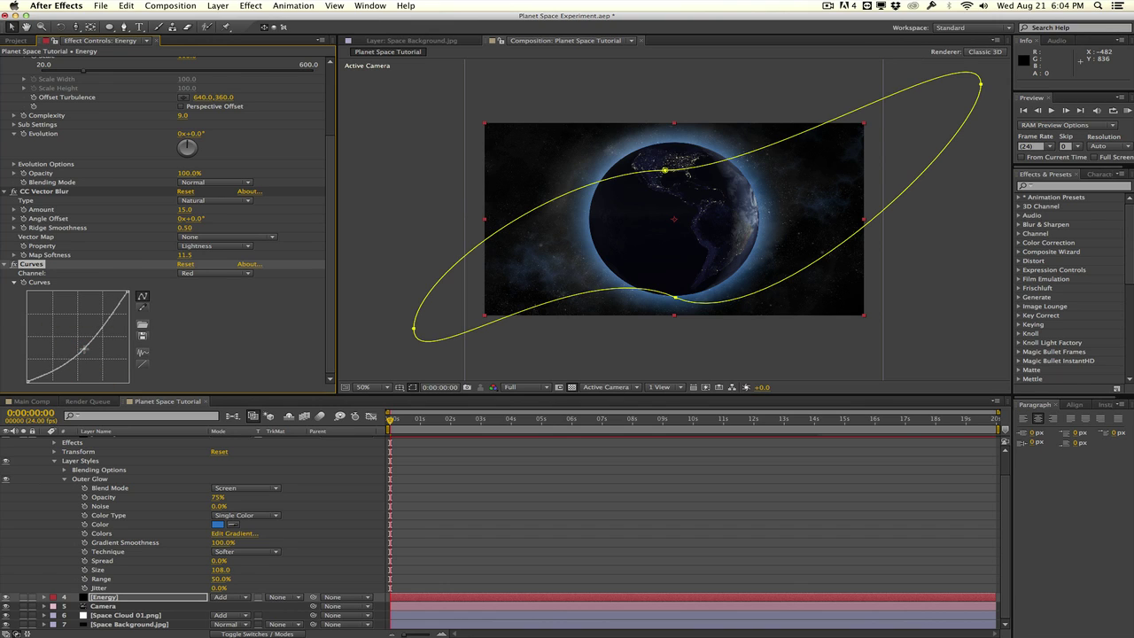
pyautogui.click(225, 275)
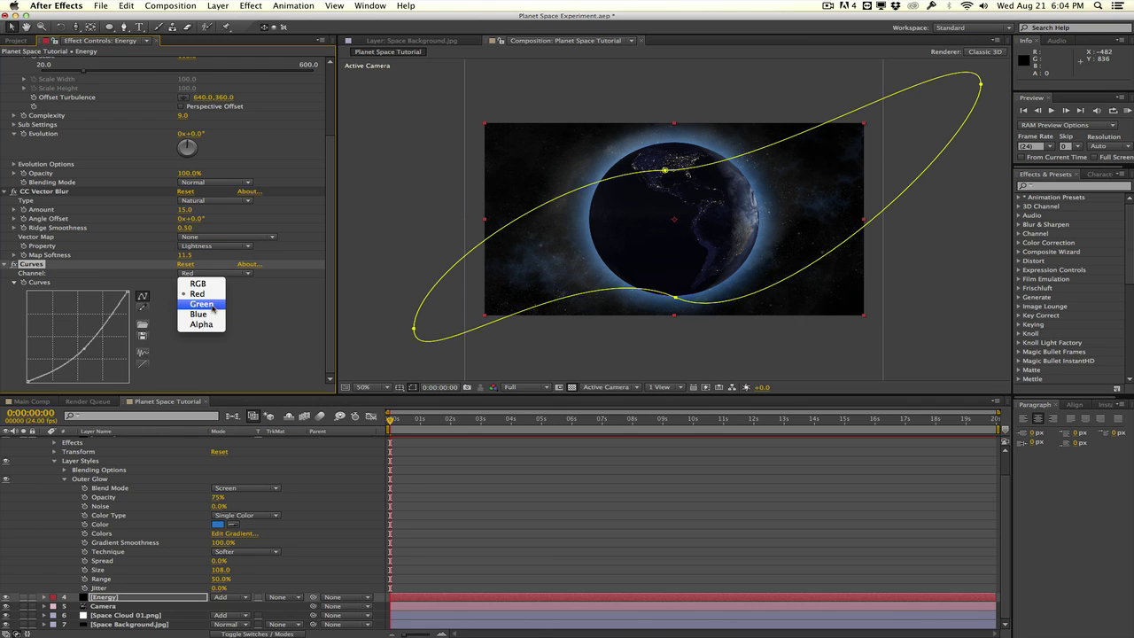
pyautogui.click(213, 307)
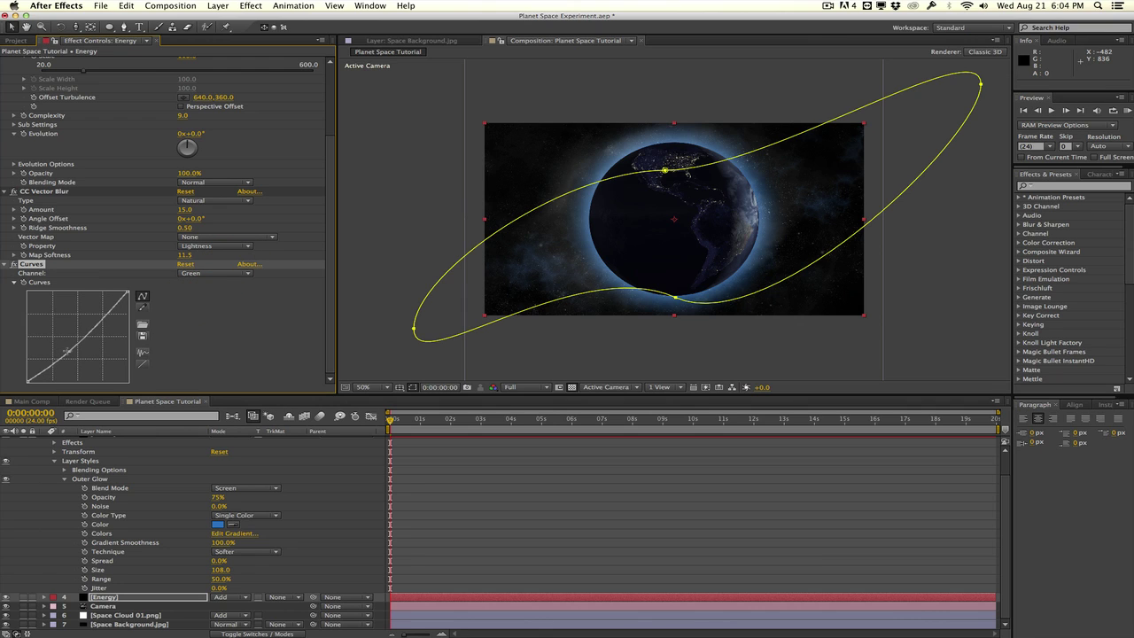
pyautogui.moveTo(68, 351); pyautogui.dragTo(67, 353)
# Step: Apply the Curves effect to the Space Cloud 01.png layer and raise its Blue channel curve
pyautogui.click(120, 615)
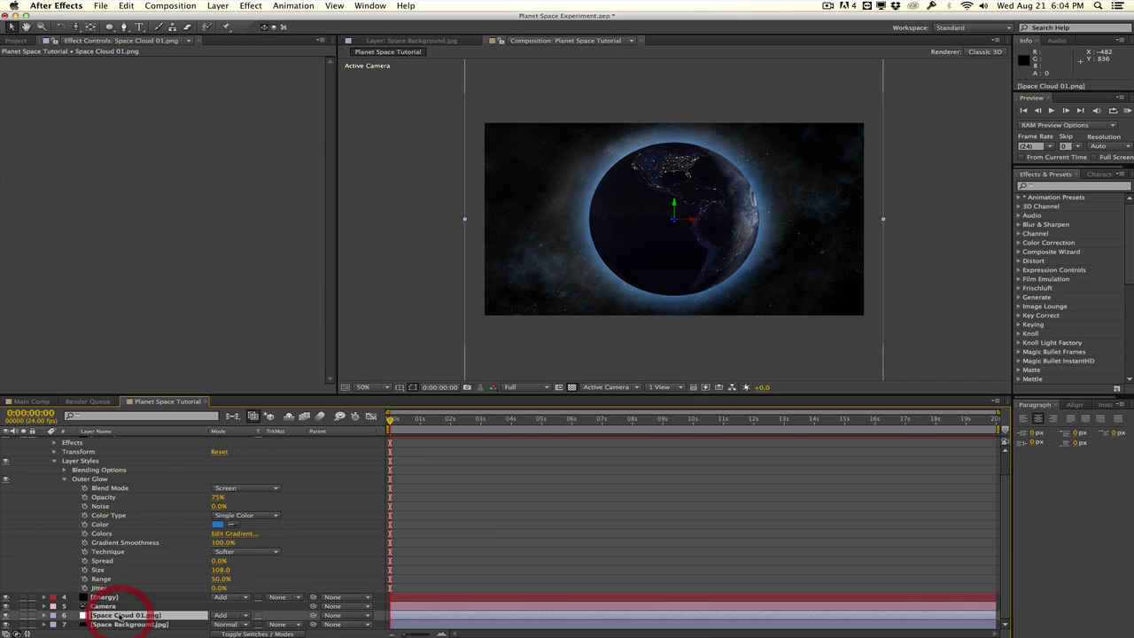
pyautogui.click(1049, 187)
pyautogui.write('curves')
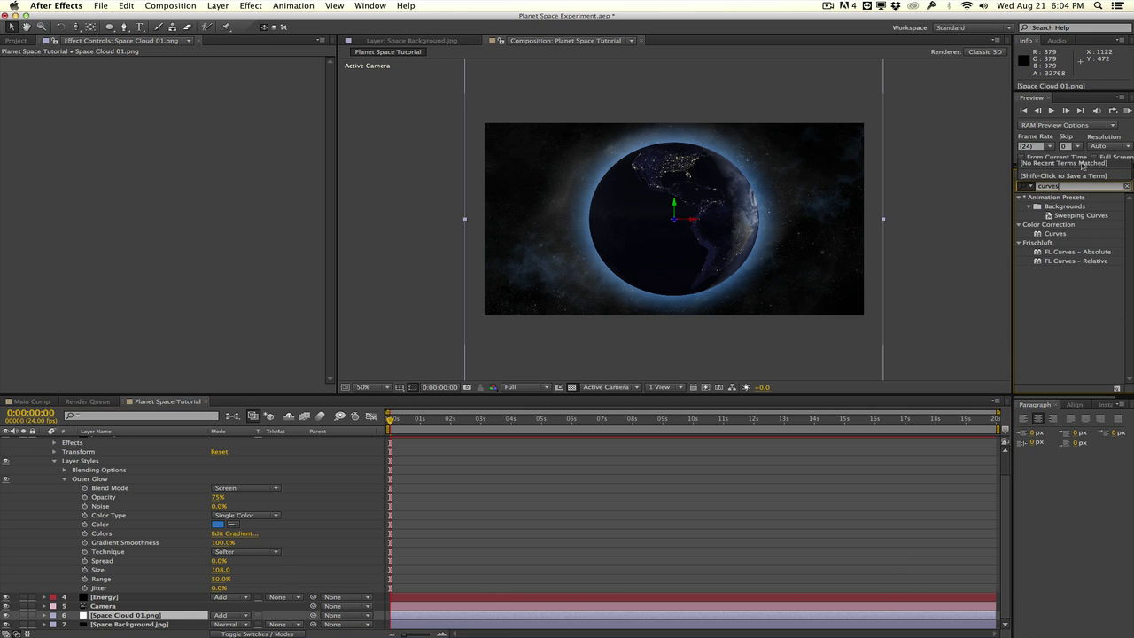
pyautogui.moveTo(1055, 234); pyautogui.dragTo(190, 265)
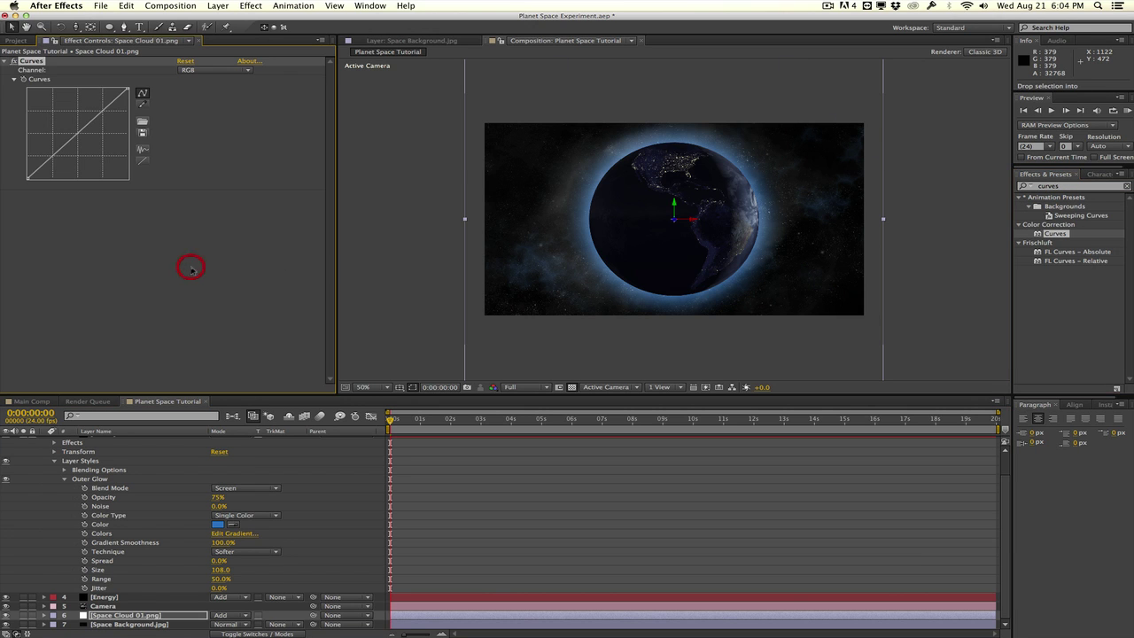
pyautogui.click(212, 70)
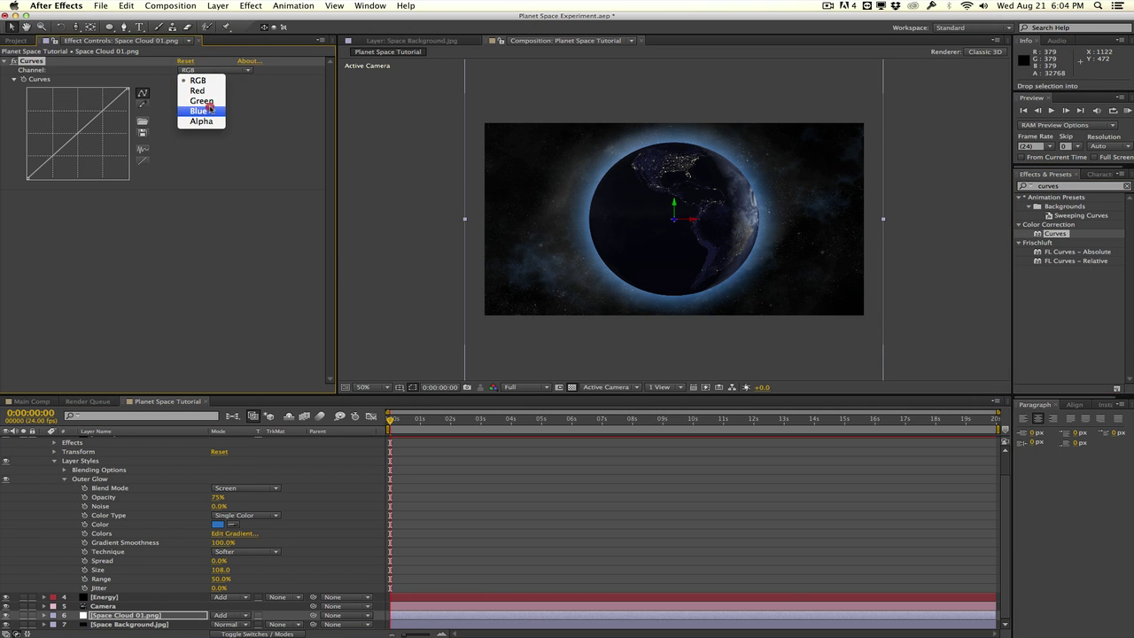
pyautogui.click(204, 109)
pyautogui.moveTo(85, 118); pyautogui.dragTo(85, 113)
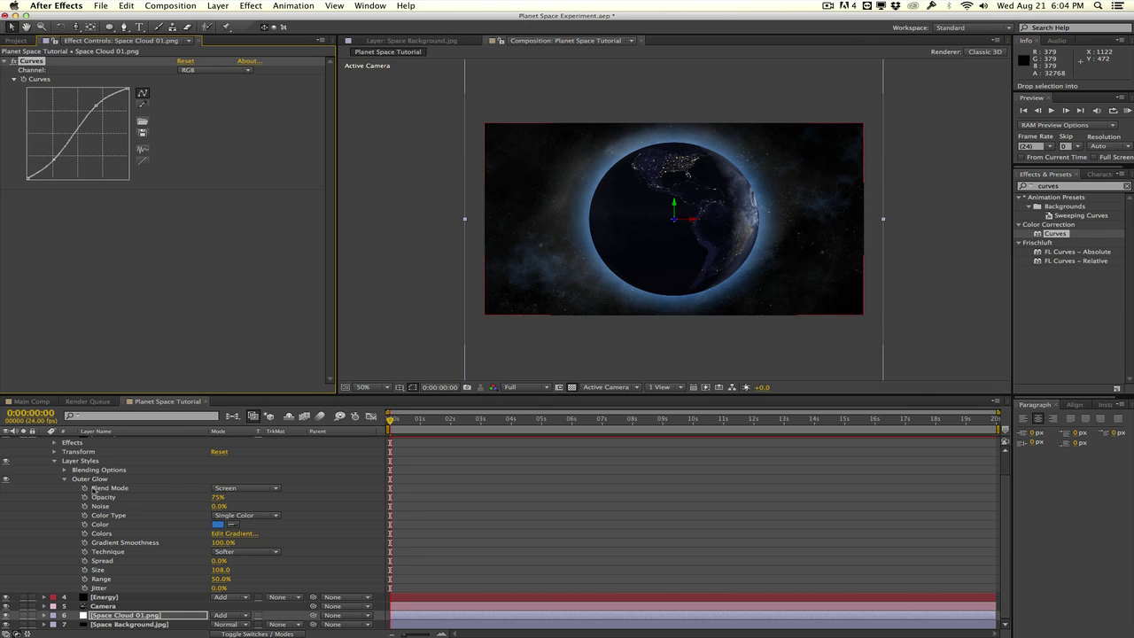
# Step: Collapse the Planet layer's properties and raise the upper-middle vertex of the Energy layer's mask slightly
pyautogui.scroll(3, 166, 479)
pyautogui.click(64, 457)
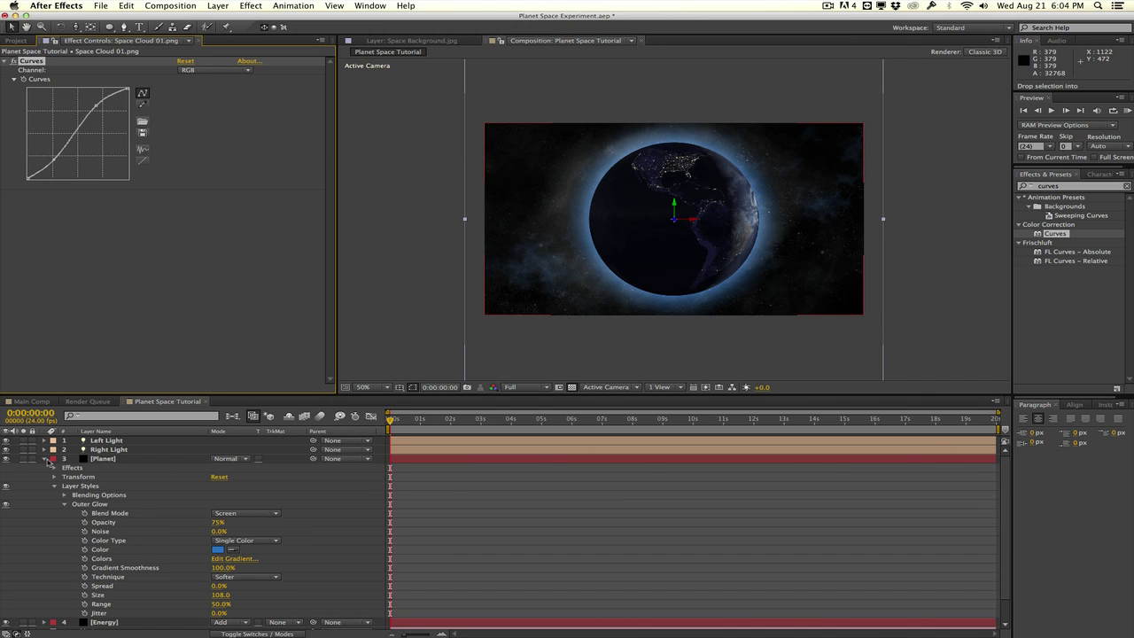
pyautogui.click(45, 459)
pyautogui.click(144, 469)
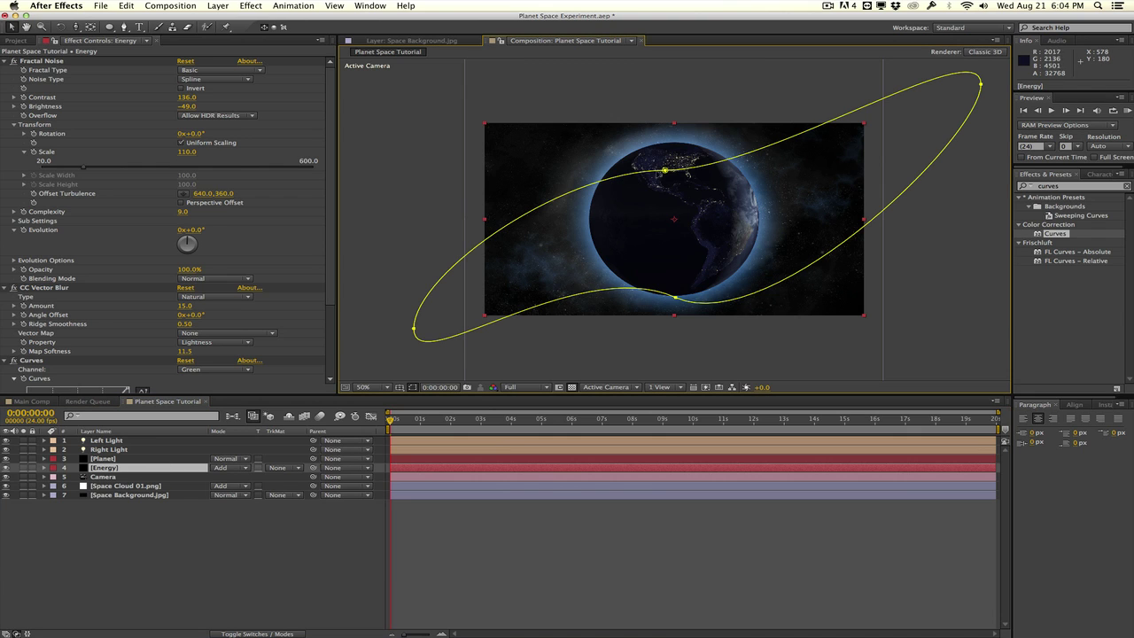
pyautogui.moveTo(665, 170)
pyautogui.mouseDown()
pyautogui.moveTo(643, 121)
pyautogui.moveTo(659, 154)
pyautogui.mouseUp()
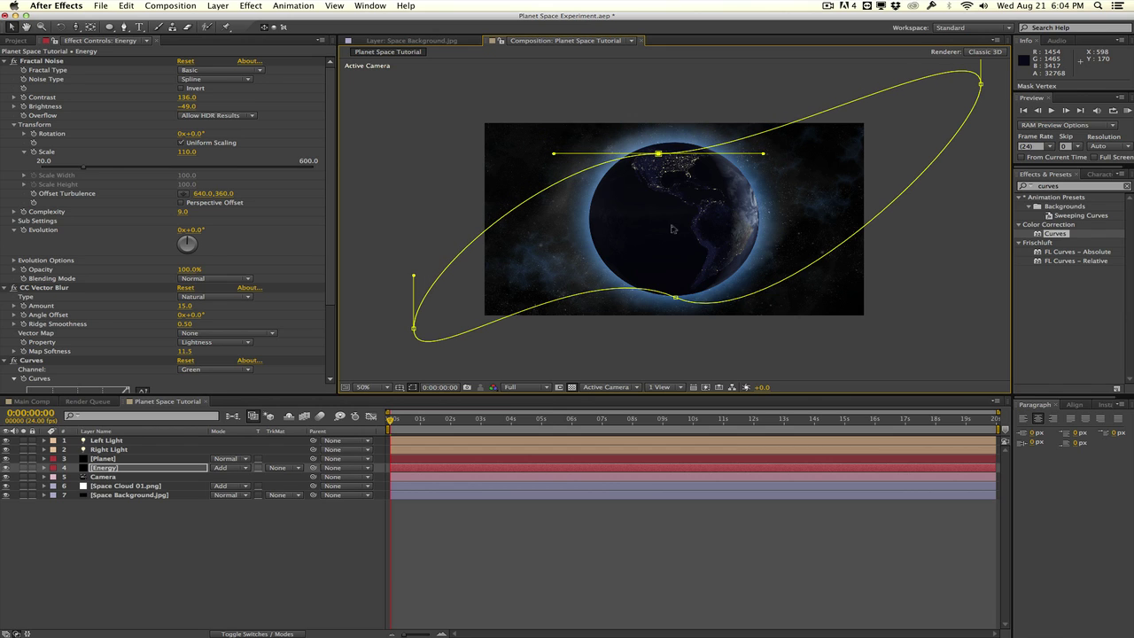
pyautogui.click(672, 234)
# Step: Set the Energy layer's opacity to 80%
pyautogui.press('t')
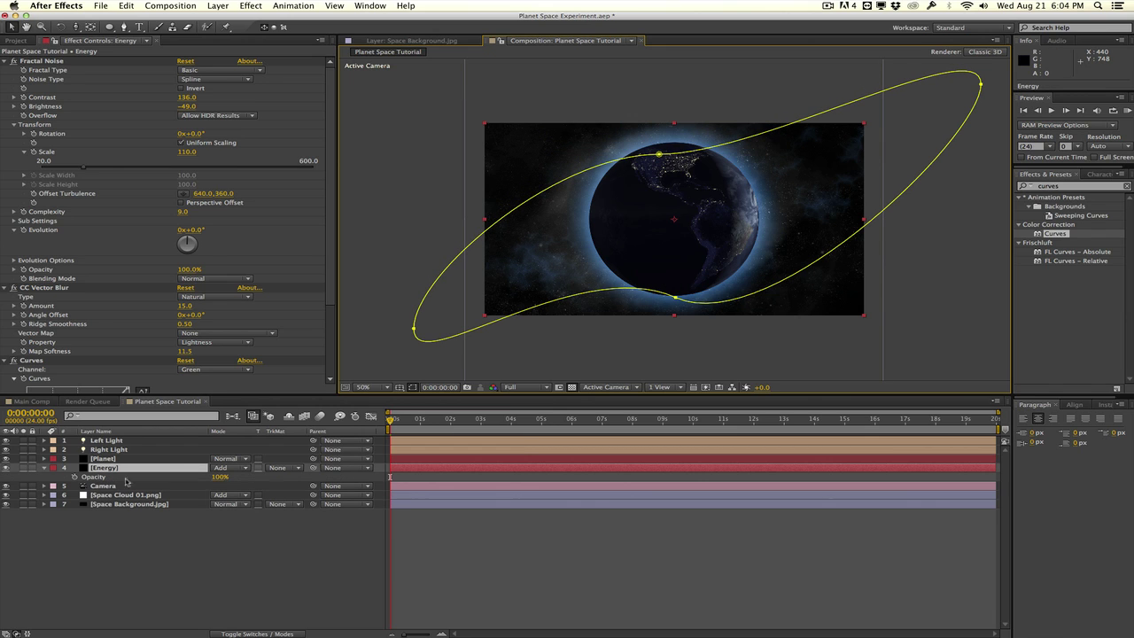
pyautogui.click(221, 477)
pyautogui.write('80')
pyautogui.press('Return')
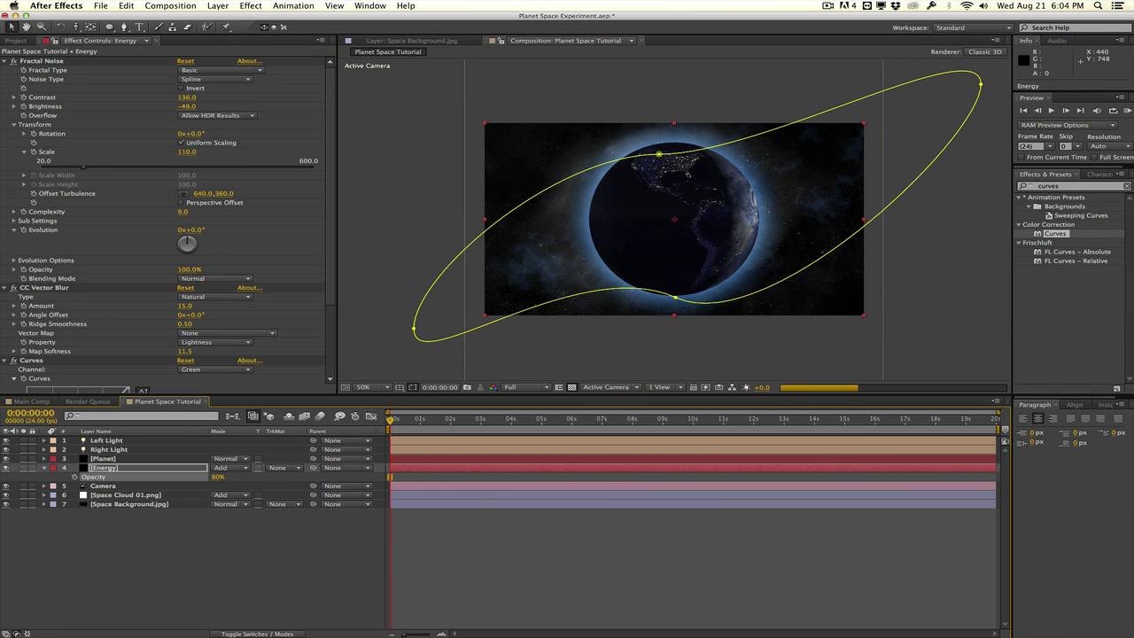
pyautogui.click(535, 240)
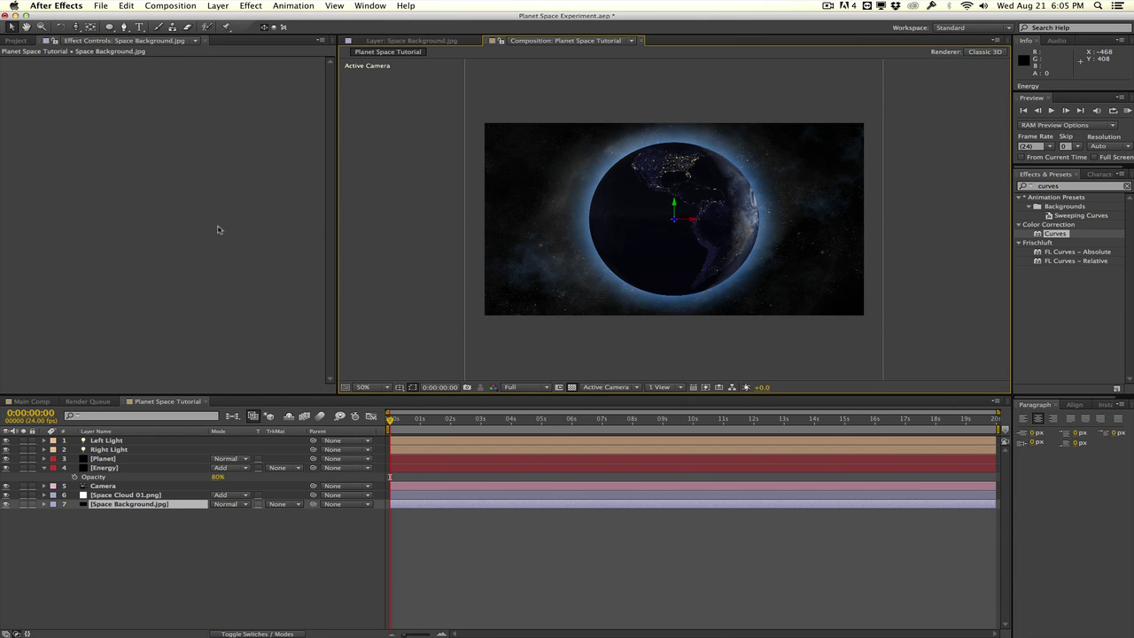
# Step: Create a new black solid layer named Asteroids at 1280 x 720 px
pyautogui.click(218, 6)
pyautogui.moveTo(351, 20)
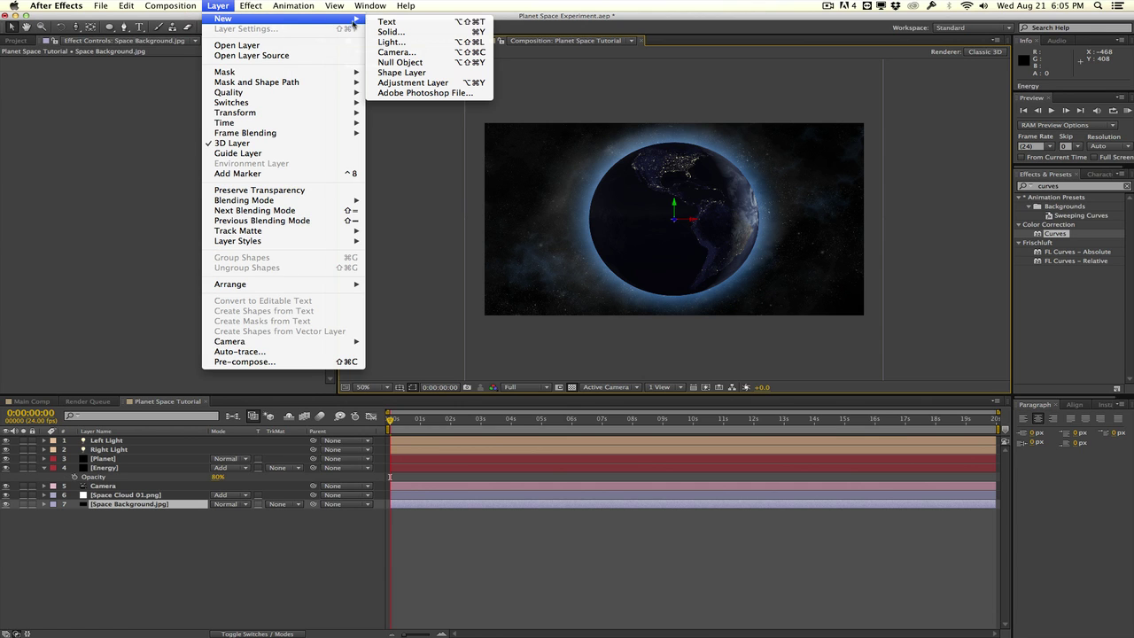
pyautogui.click(391, 32)
pyautogui.write('Asteroids')
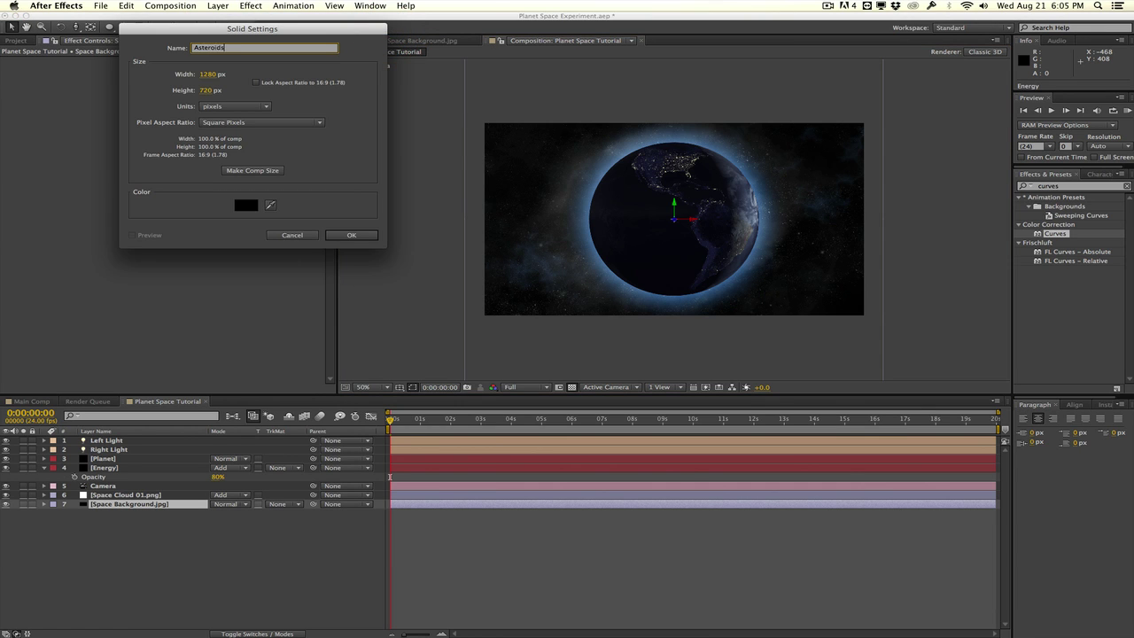
pyautogui.press('Return')
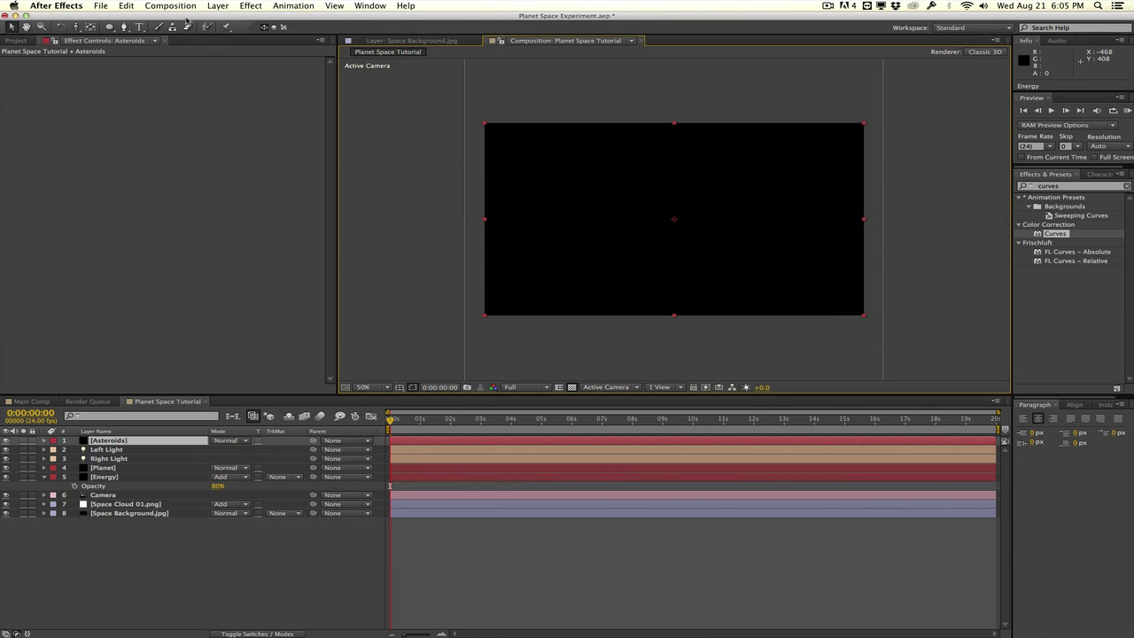
# Step: Apply the Video Copilot Element effect to the Asteroids layer
pyautogui.click(258, 7)
pyautogui.moveTo(317, 472)
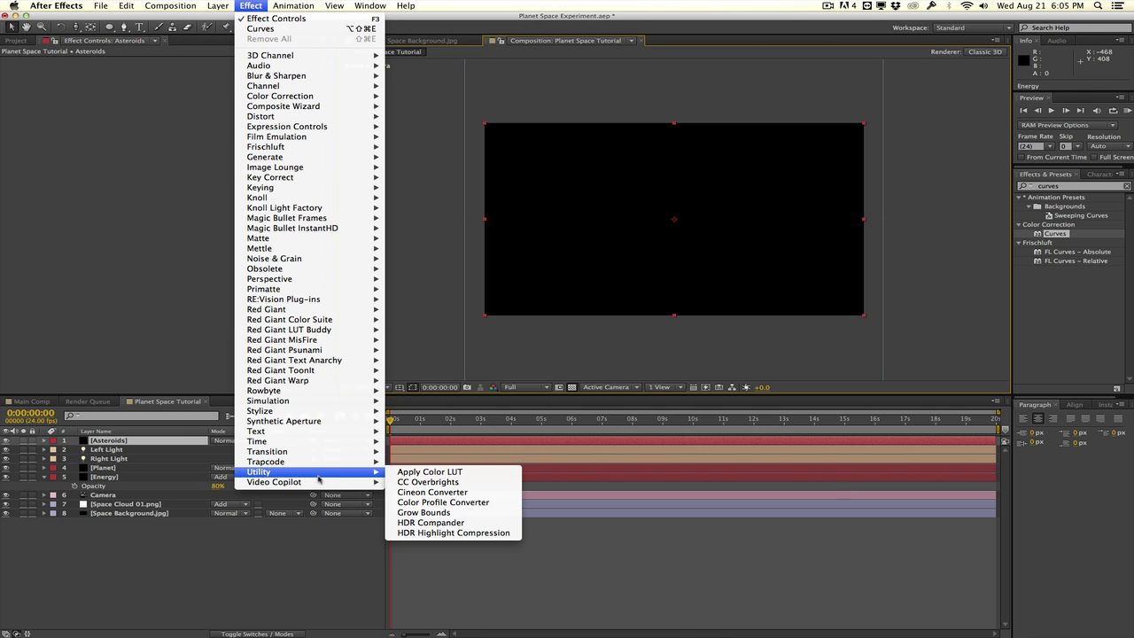
pyautogui.click(403, 481)
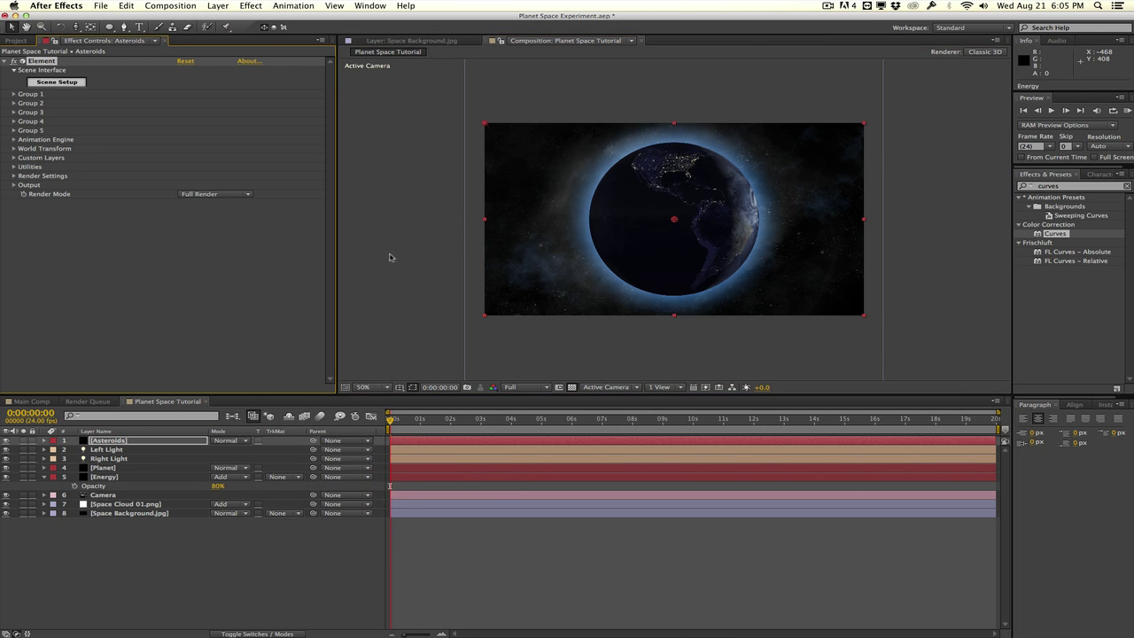
# Step: Add the rock_02 model from the Starter_Pack folder to the Asteroids layer's Element scene and accept the scene setup
pyautogui.click(75, 81)
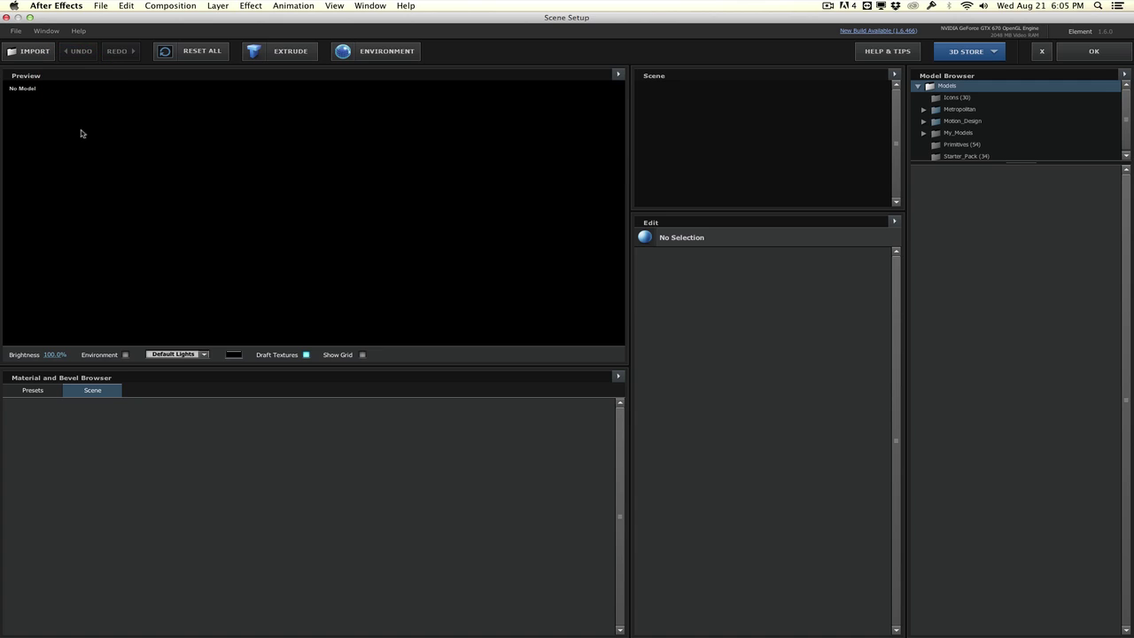
pyautogui.scroll(-1, 983, 133)
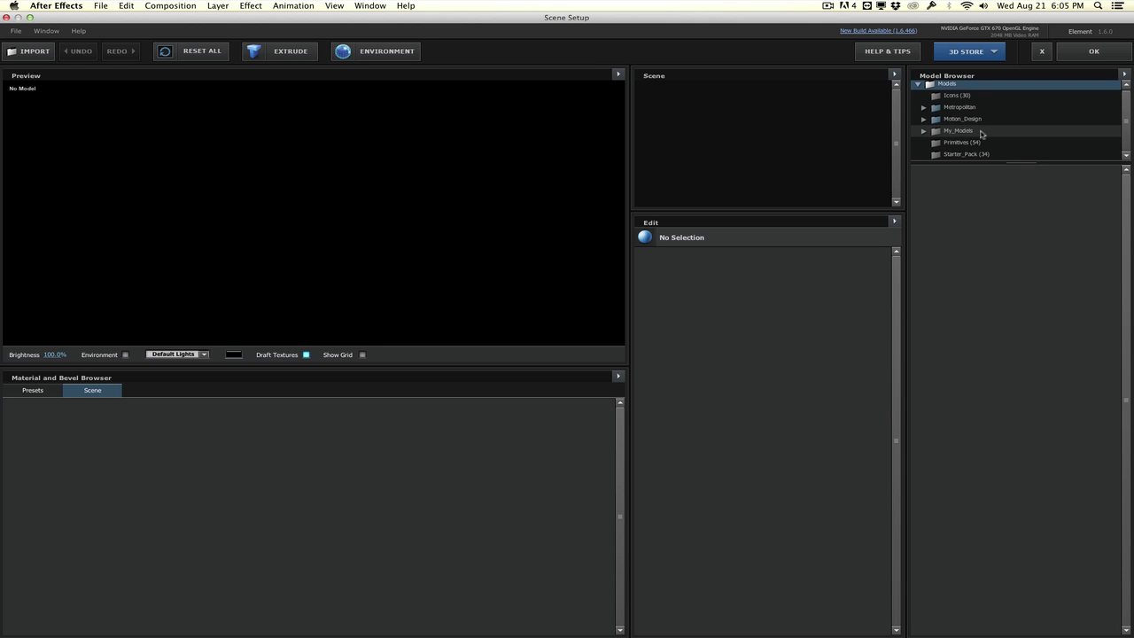
pyautogui.click(973, 154)
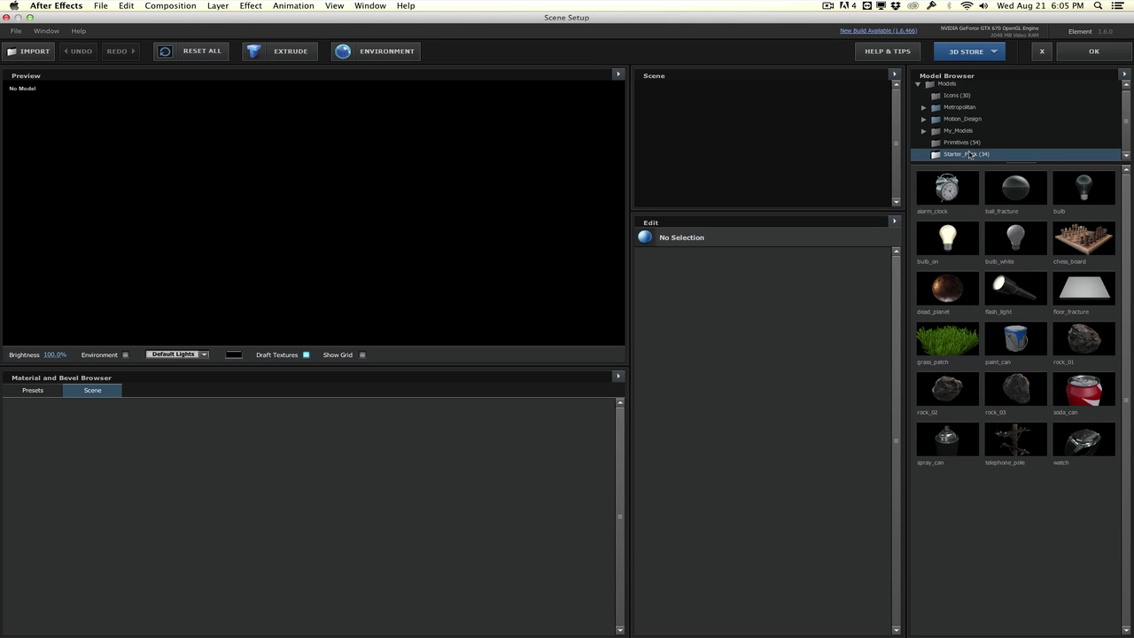
pyautogui.click(947, 400)
pyautogui.moveTo(374, 253); pyautogui.dragTo(436, 246)
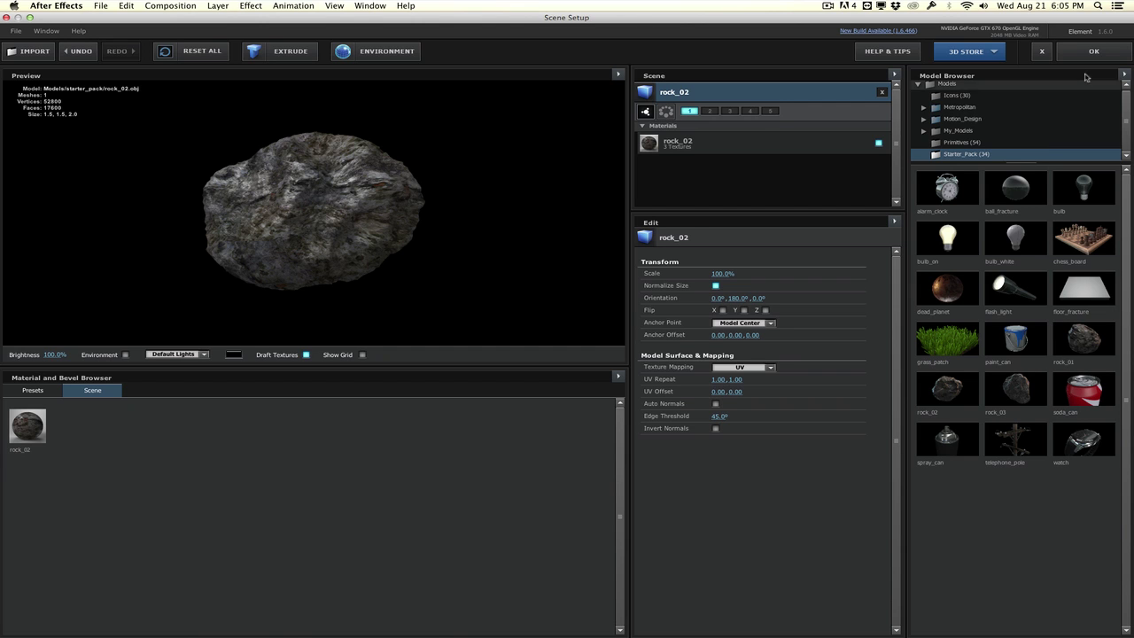
pyautogui.click(1081, 56)
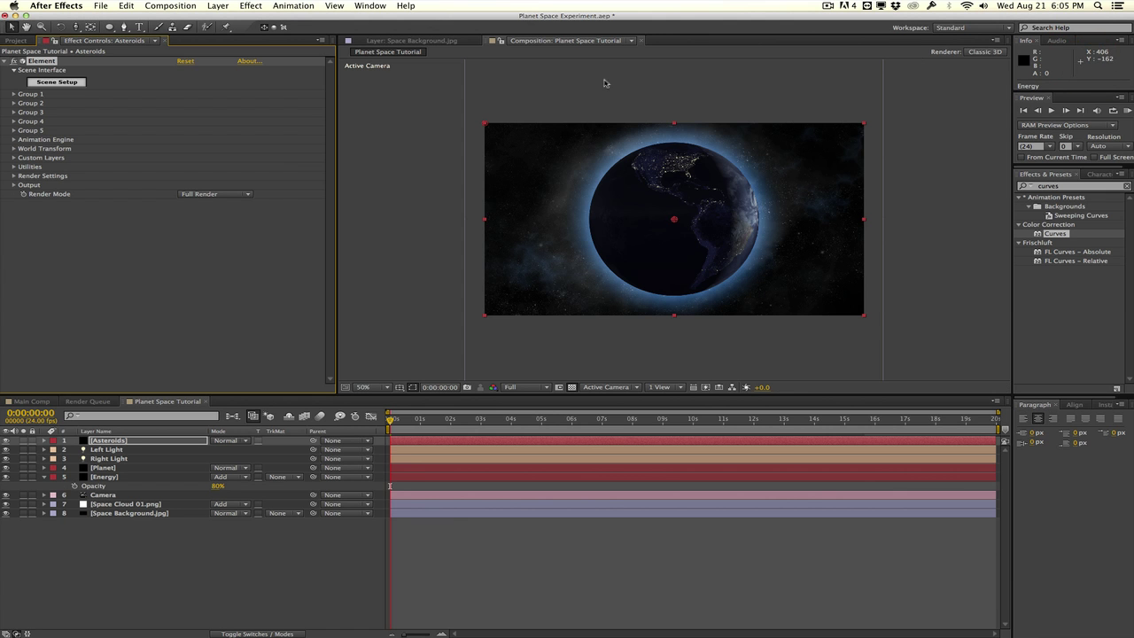
# Step: Expand Element Group 1's Particle Replicator and Particle Look, and set its Position Z to 6800
pyautogui.click(13, 95)
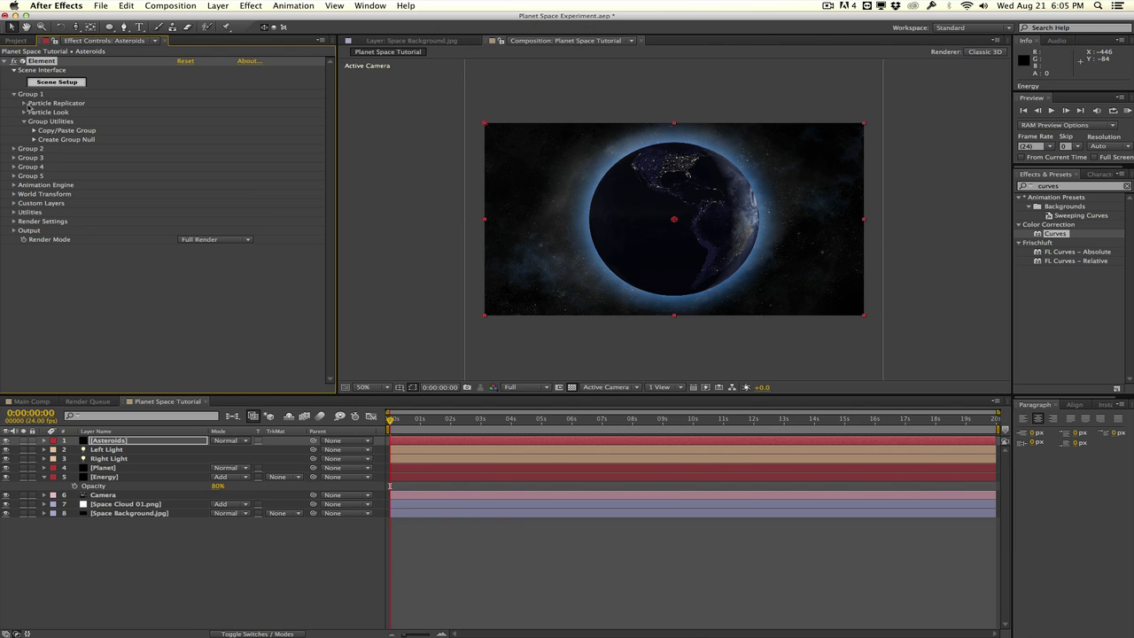
pyautogui.click(25, 104)
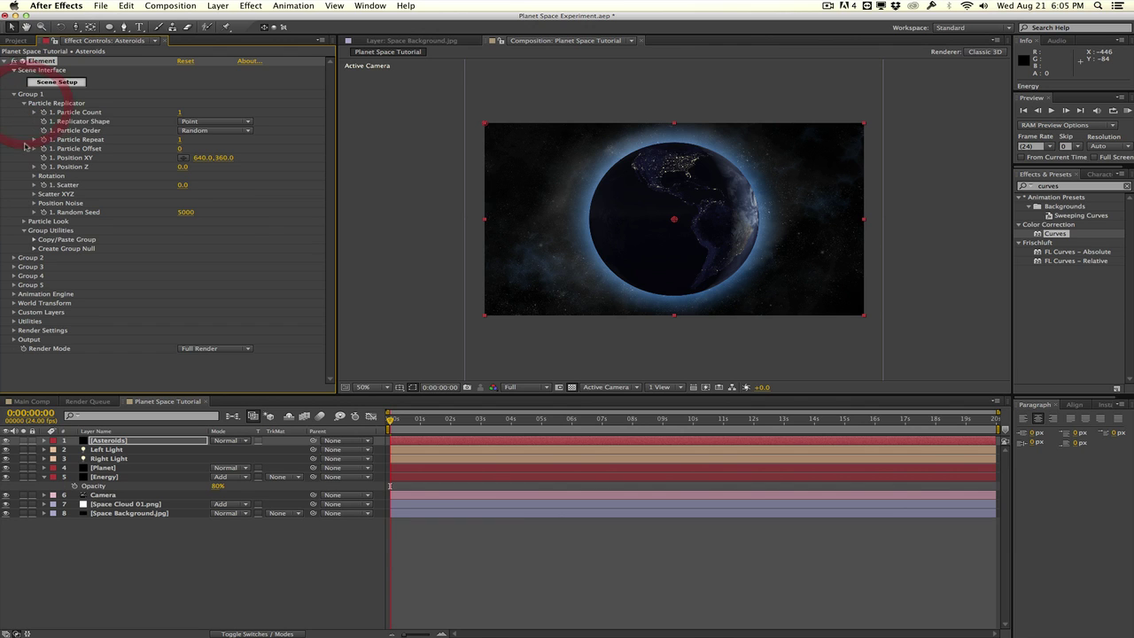
pyautogui.click(24, 222)
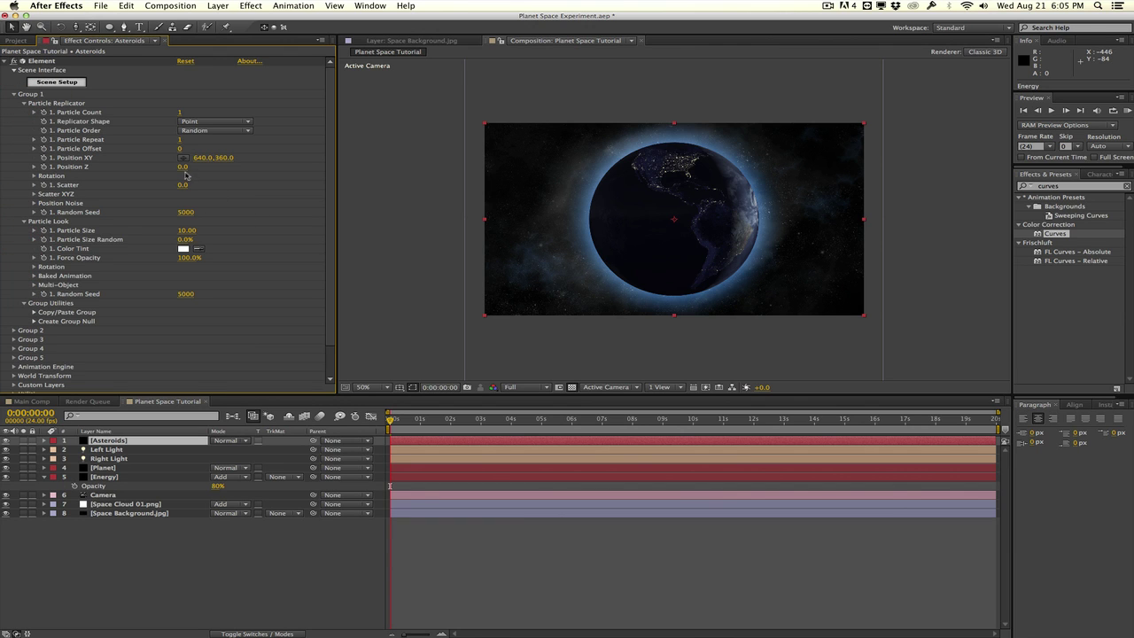
pyautogui.moveTo(183, 167); pyautogui.dragTo(217, 167)
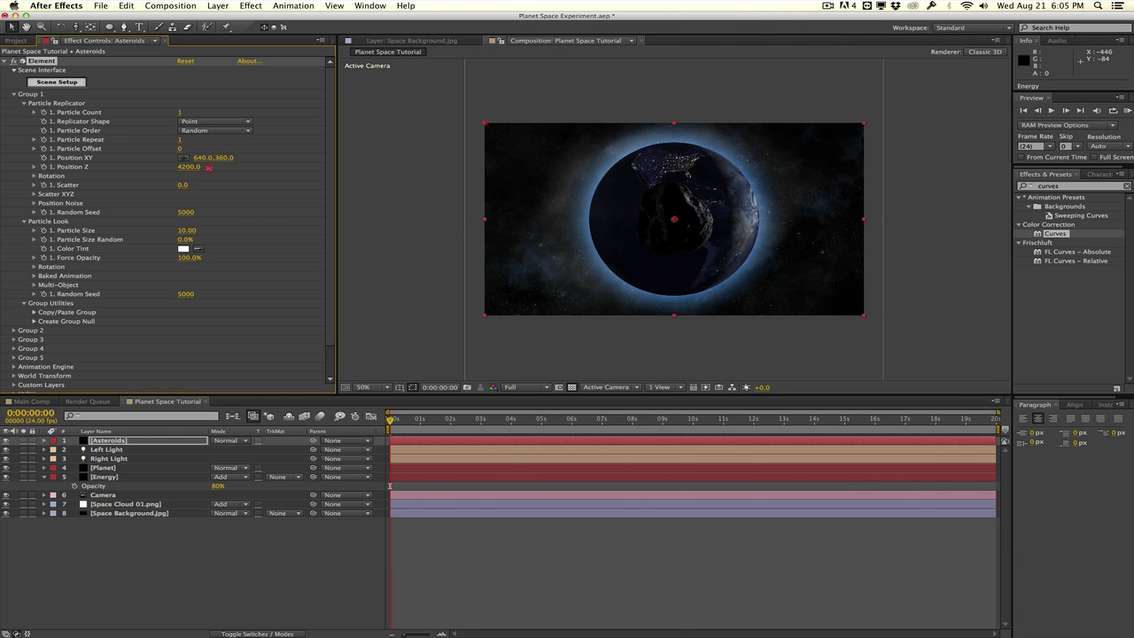
pyautogui.press('super+z')
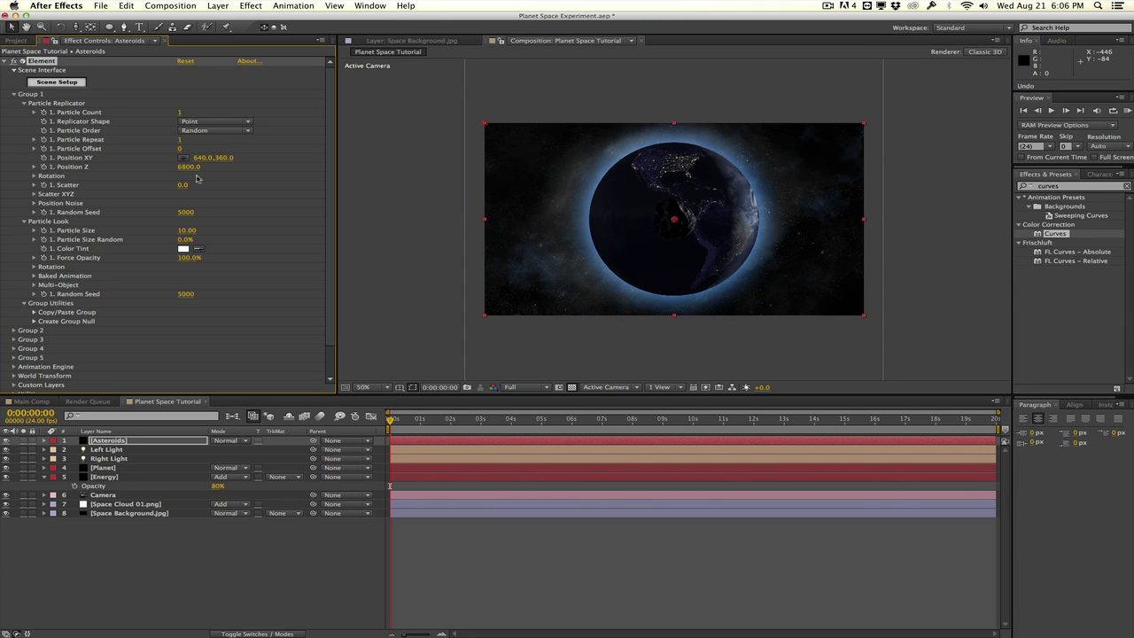
# Step: Change Group 1's Replicator Shape to 3D Grid with an X Scale of 95 and a Z Scale of 34
pyautogui.click(202, 124)
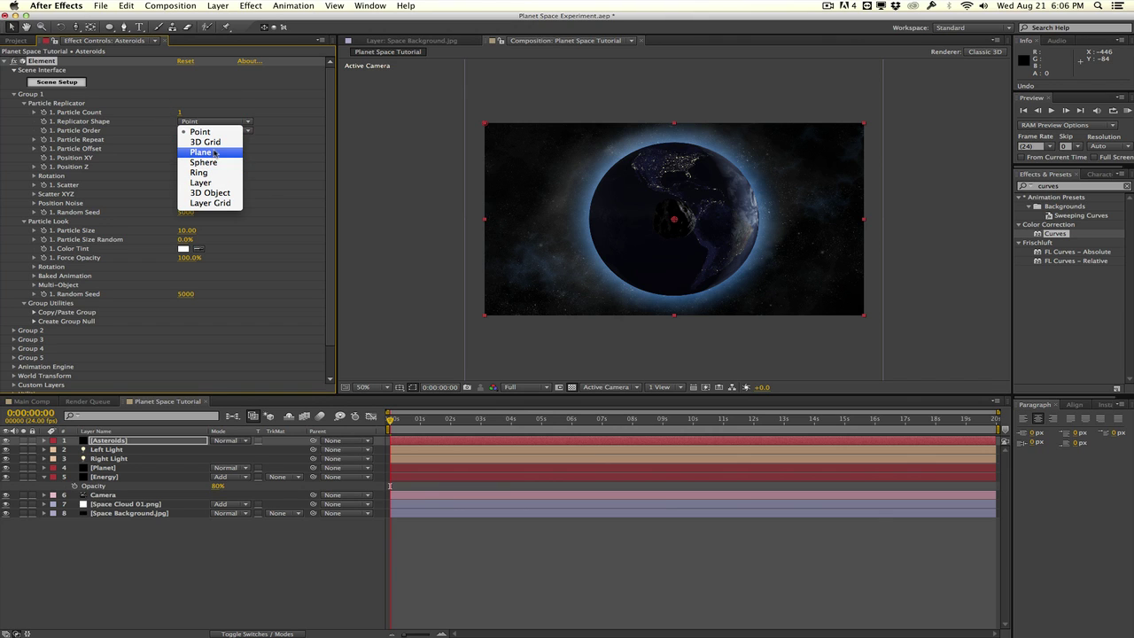
pyautogui.click(205, 142)
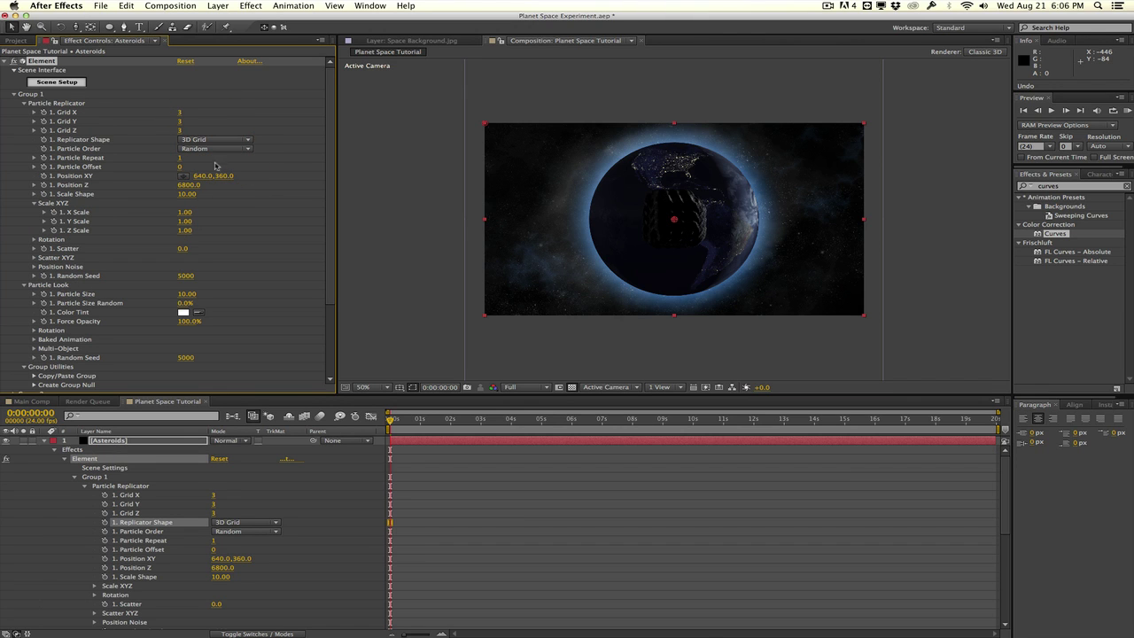
pyautogui.moveTo(184, 214); pyautogui.dragTo(249, 212)
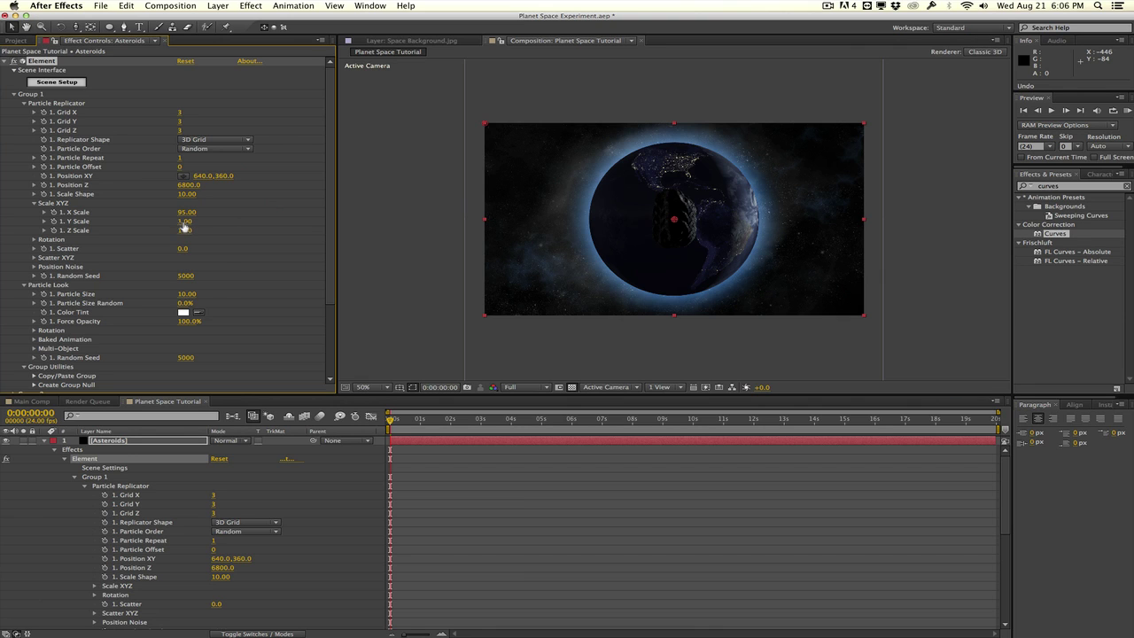
pyautogui.moveTo(187, 229); pyautogui.dragTo(204, 229)
# Step: Set the asteroid replicator's Grid X to 17, Grid Y to 4 and Grid Z to 5
pyautogui.moveTo(180, 116); pyautogui.dragTo(282, 107)
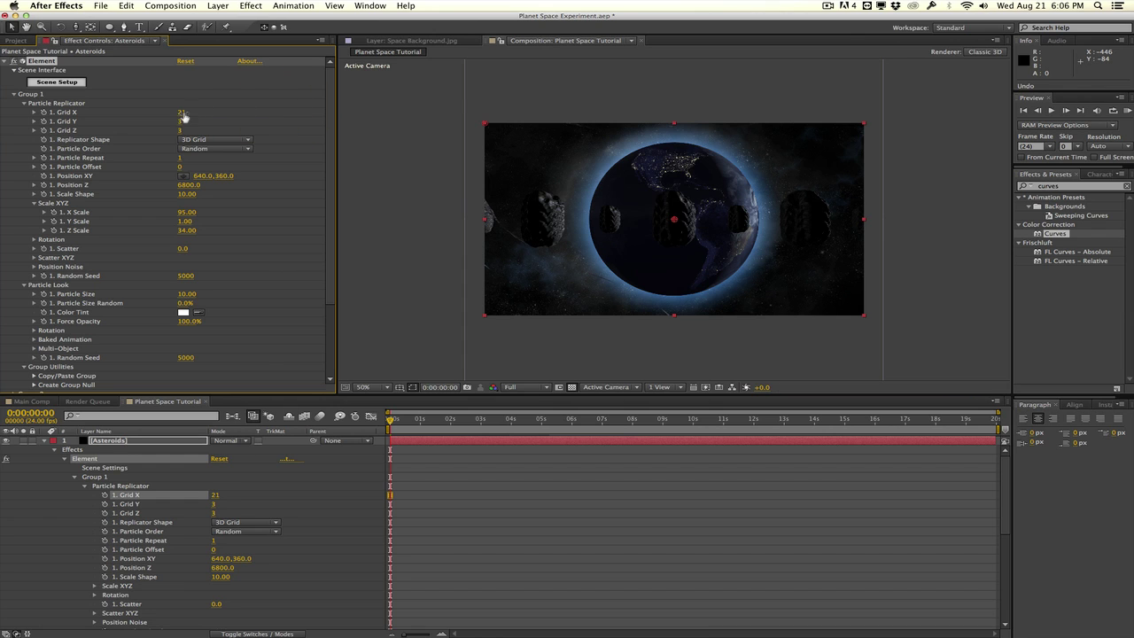
pyautogui.click(189, 113)
pyautogui.write('17')
pyautogui.press('Tab')
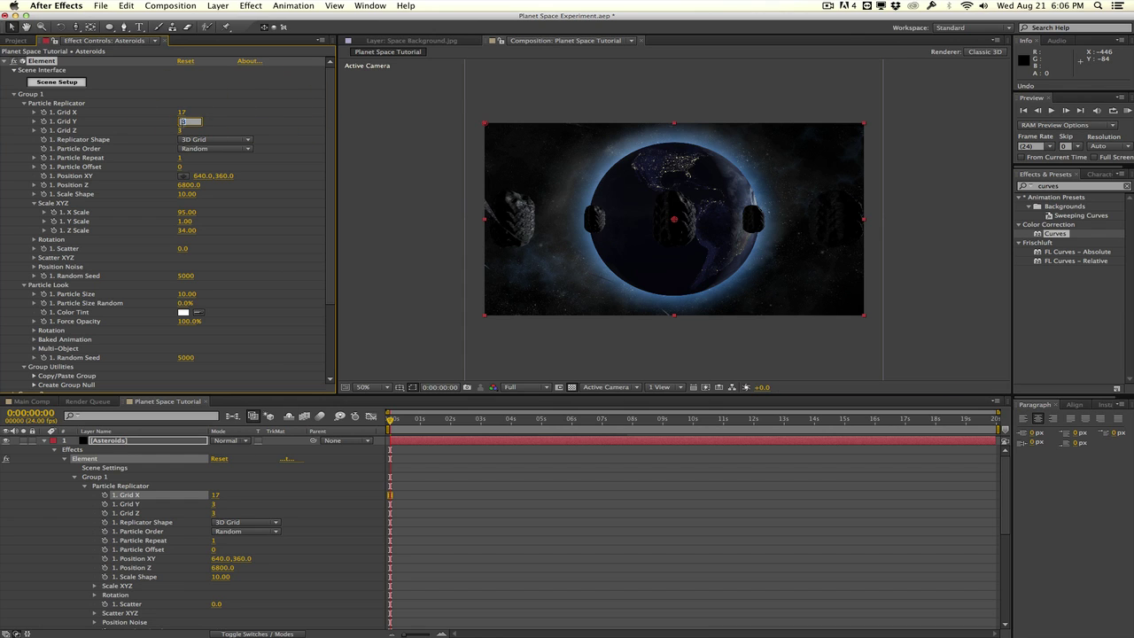
pyautogui.click(181, 130)
pyautogui.write('5')
pyautogui.press('Return')
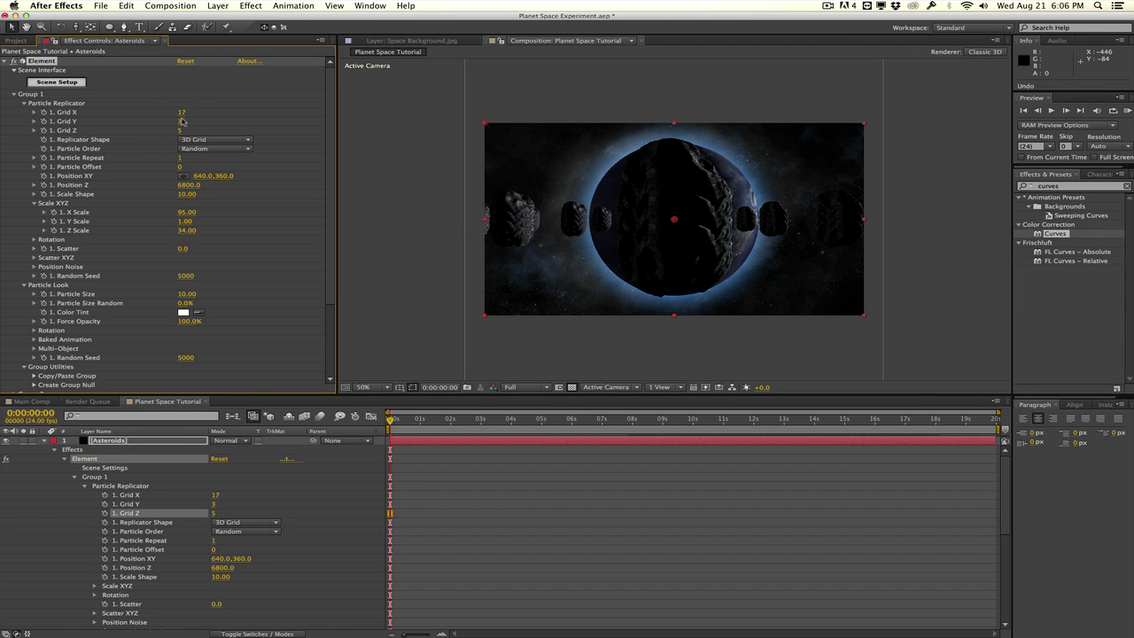
pyautogui.click(180, 122)
pyautogui.write('4')
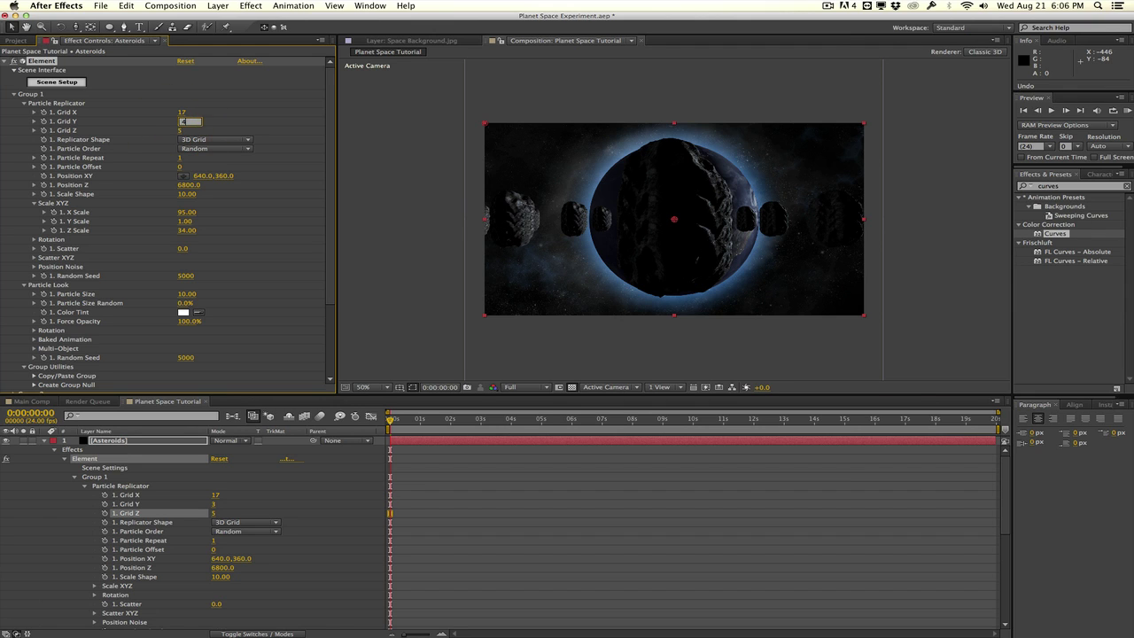
pyautogui.press('Return')
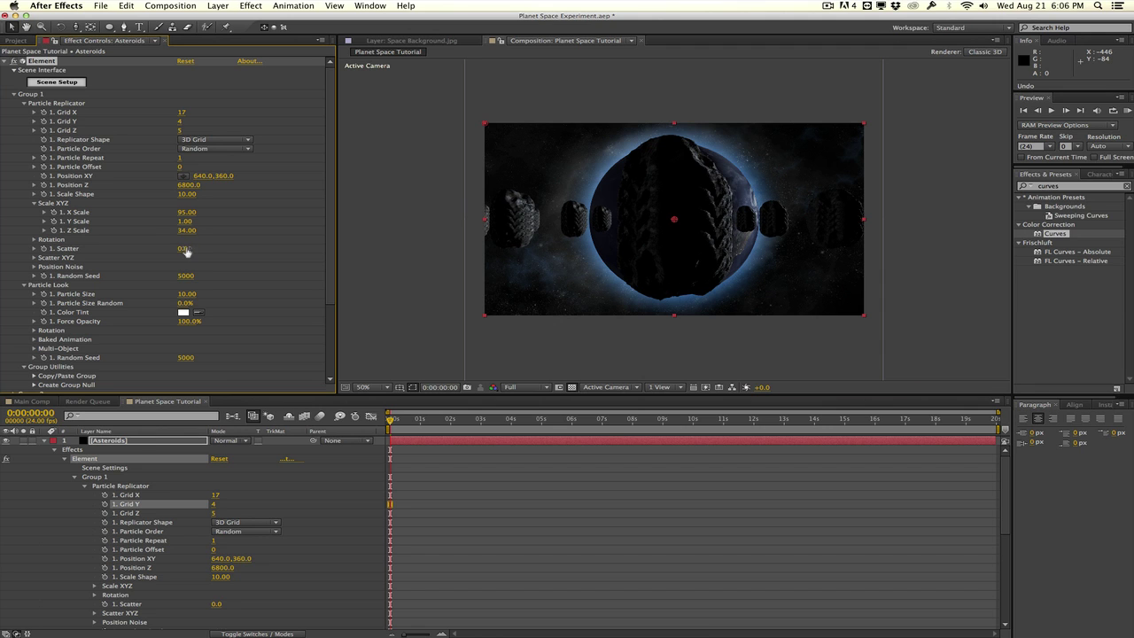
# Step: Set the asteroid replicator's Scatter to 70.5 and reduce Grid X to 12
pyautogui.moveTo(185, 249); pyautogui.dragTo(628, 267)
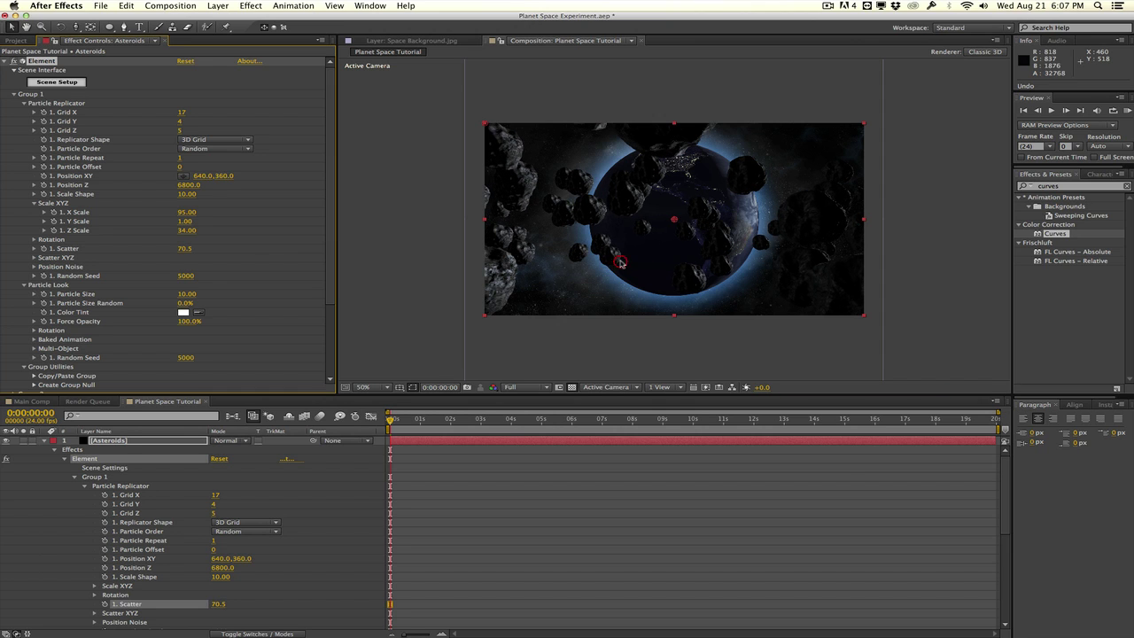
pyautogui.click(184, 114)
pyautogui.write('12')
pyautogui.press('Return')
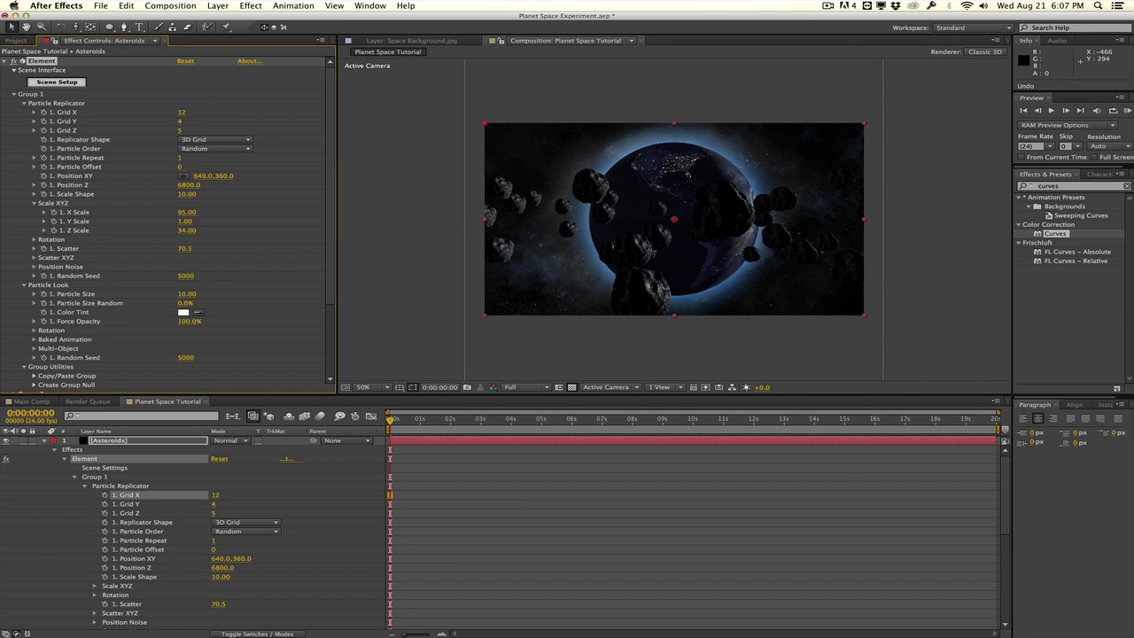
# Step: Set Rotation Random in Group 1's Particle Look to 180°
pyautogui.scroll(-1, 33, 214)
pyautogui.scroll(-2, 33, 250)
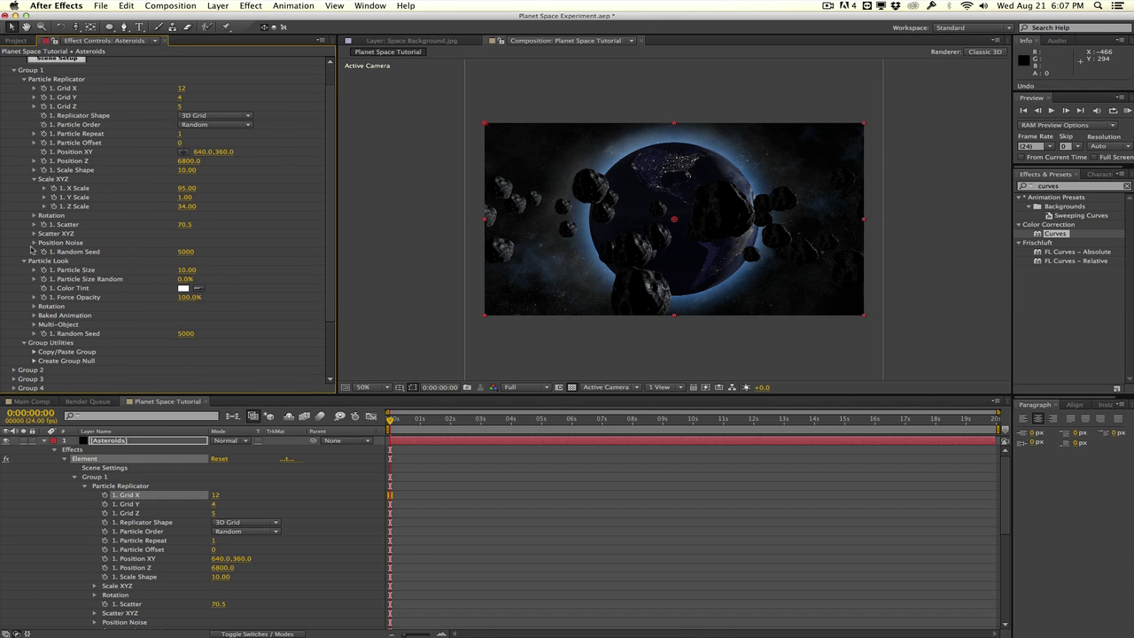
pyautogui.scroll(-1, 33, 251)
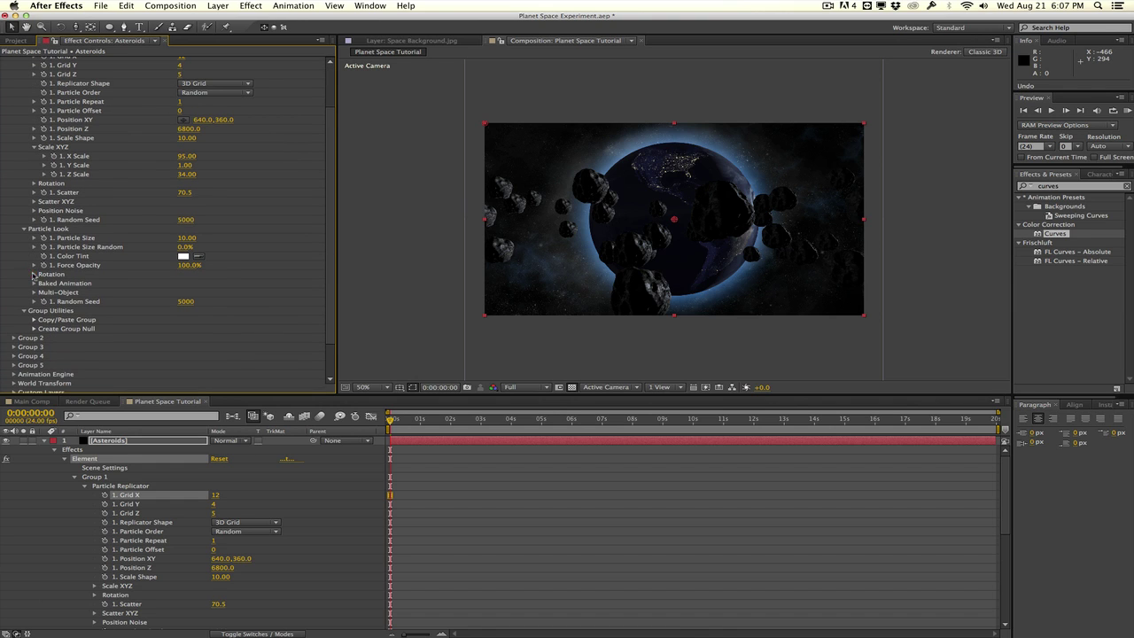
pyautogui.click(33, 274)
pyautogui.scroll(-1, 33, 276)
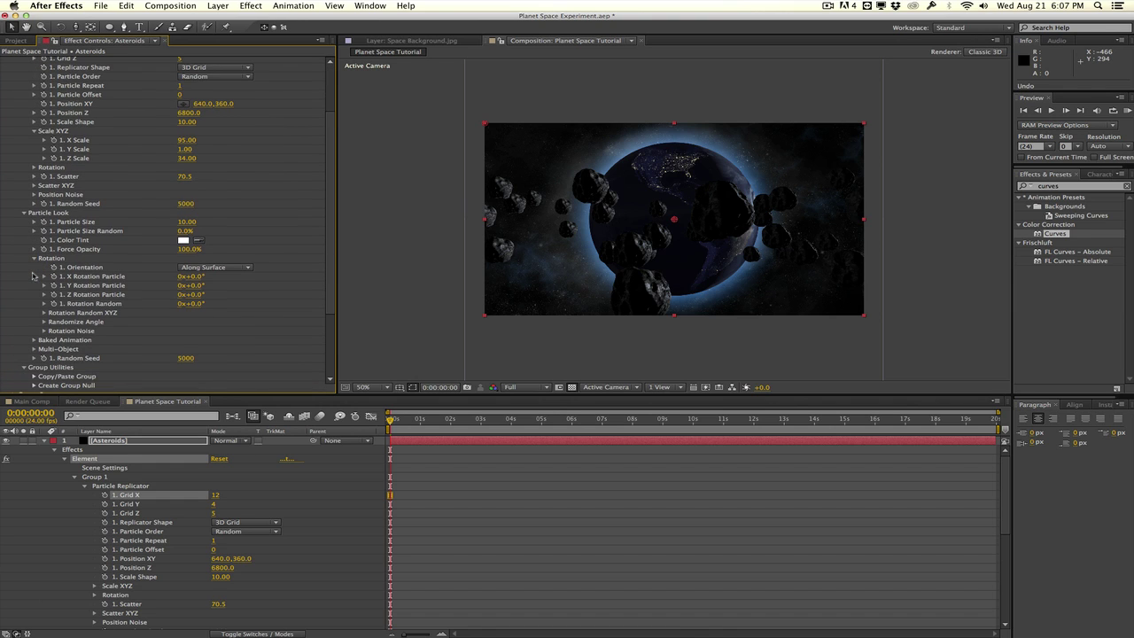
pyautogui.click(191, 304)
pyautogui.write('180')
pyautogui.press('Return')
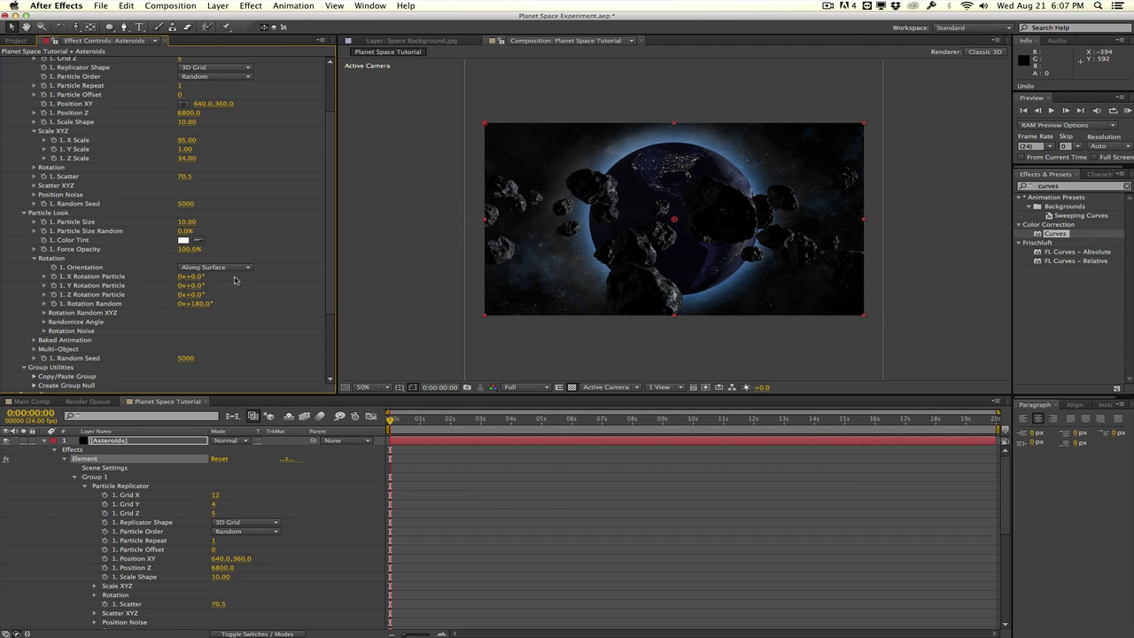
# Step: Reposition the asteroid replicator to Position XY 640, 286 and Position Z 7010, and collapse the Asteroids layer's properties
pyautogui.scroll(3, 206, 271)
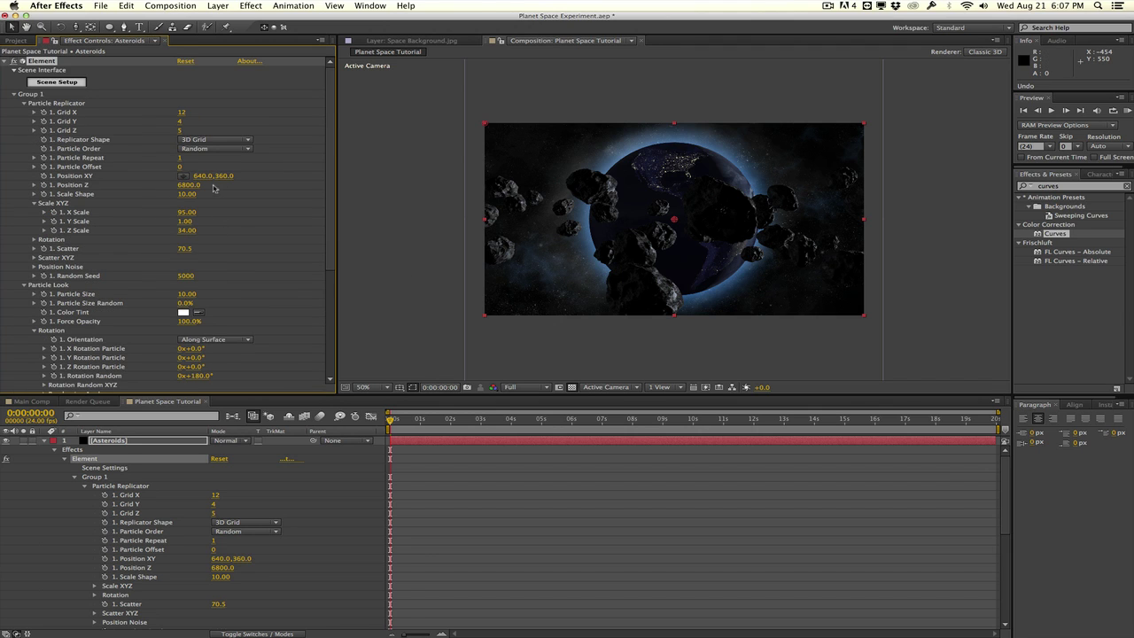
pyautogui.moveTo(201, 187)
pyautogui.mouseDown()
pyautogui.moveTo(213, 176)
pyautogui.moveTo(177, 176)
pyautogui.mouseUp()
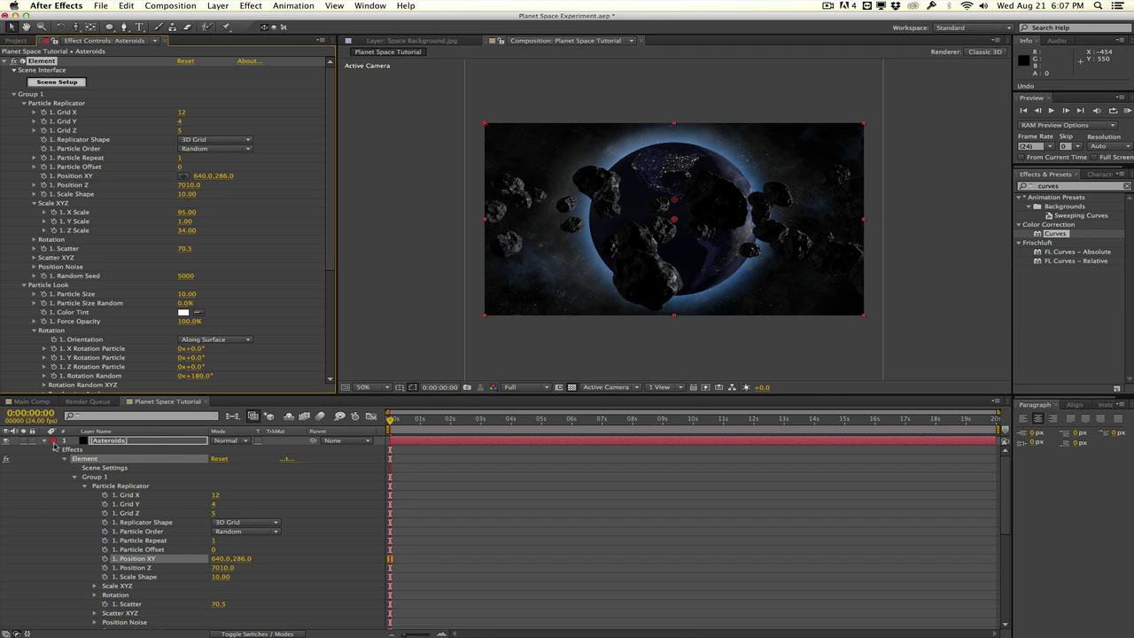
pyautogui.press('/')
pyautogui.press(',')
pyautogui.click(44, 441)
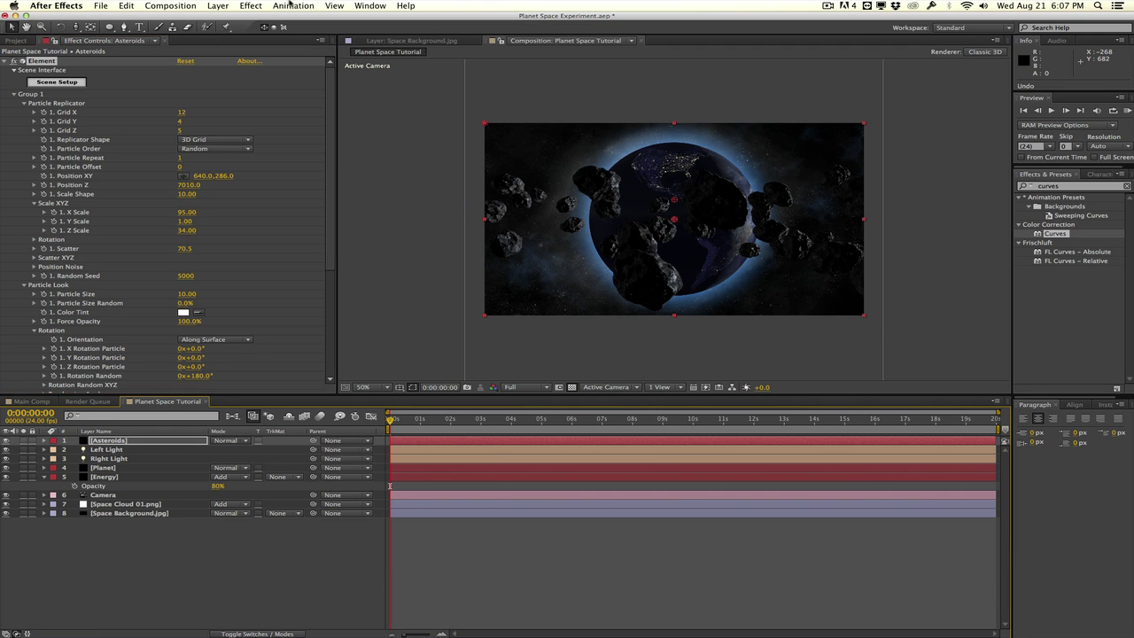
# Step: Create a new Point light named Asteroid Light
pyautogui.click(251, 6)
pyautogui.moveTo(245, 19)
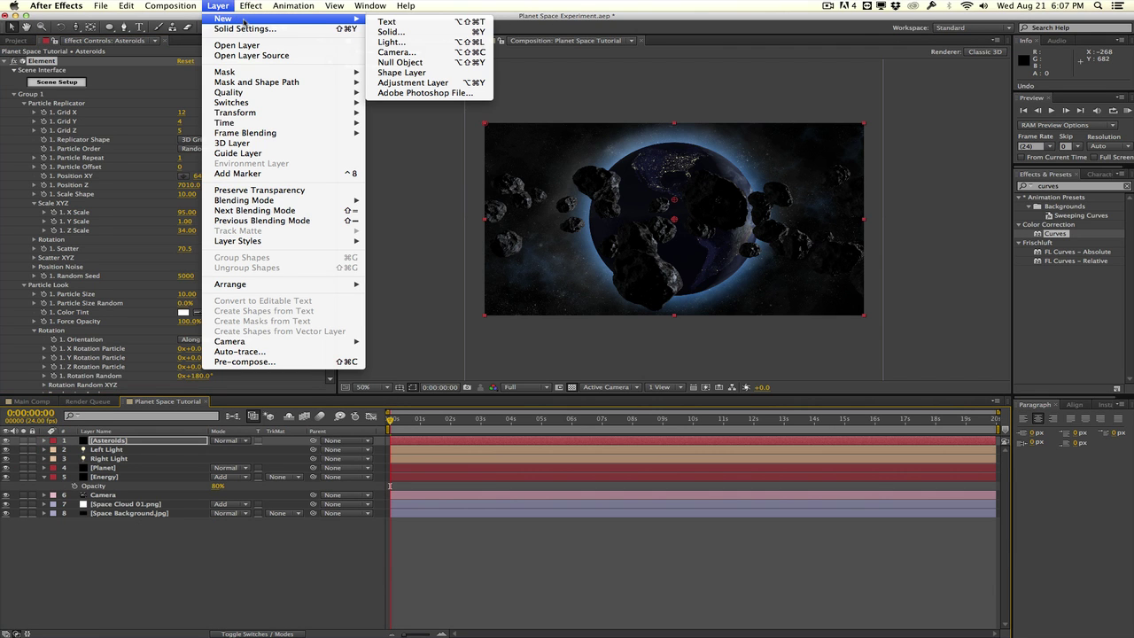
pyautogui.click(403, 41)
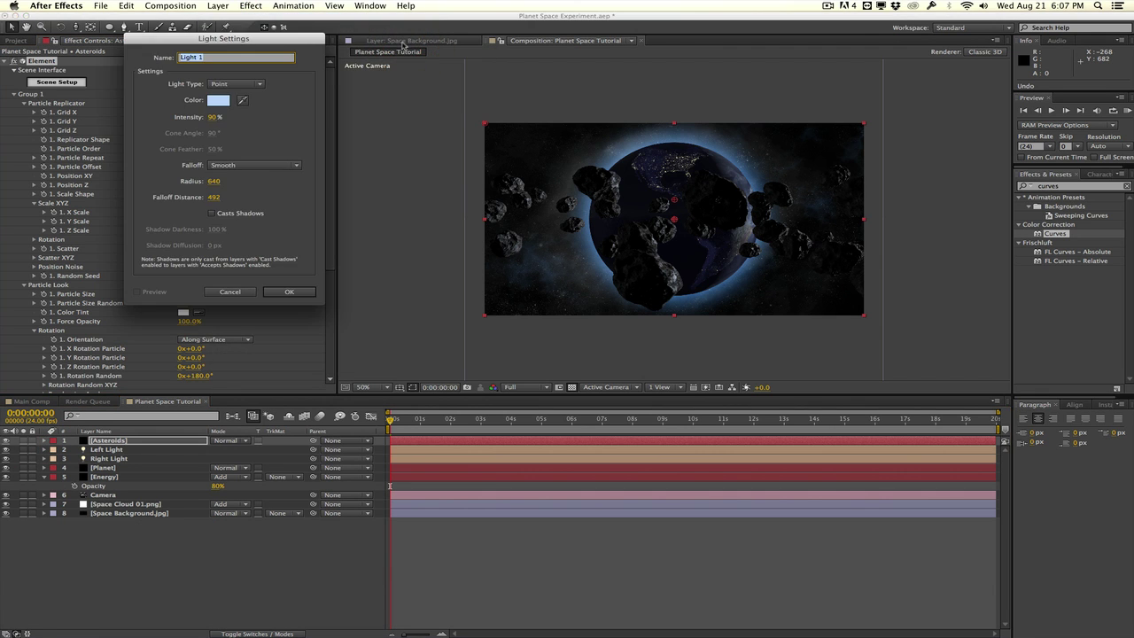
pyautogui.write('Asteroid')
pyautogui.press('Return')
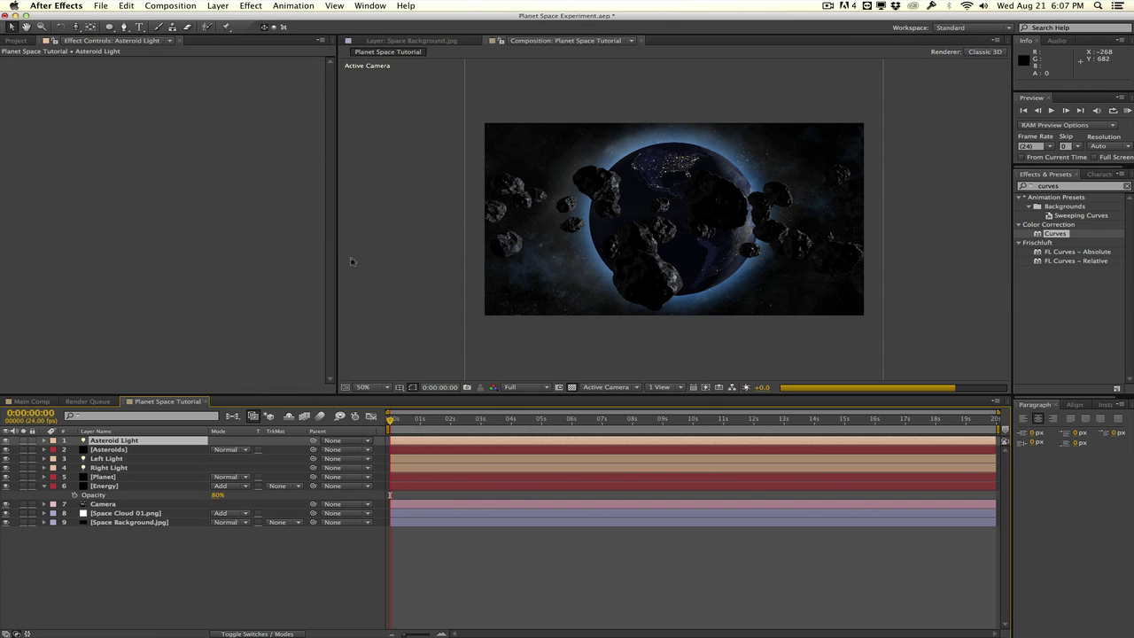
# Step: Move the Asteroid Light back to a Z position of about 12315.6 and shift it toward the planet's upper-right edge
pyautogui.press('p')
pyautogui.moveTo(262, 452); pyautogui.dragTo(620, 429)
pyautogui.moveTo(951, 411); pyautogui.dragTo(992, 425)
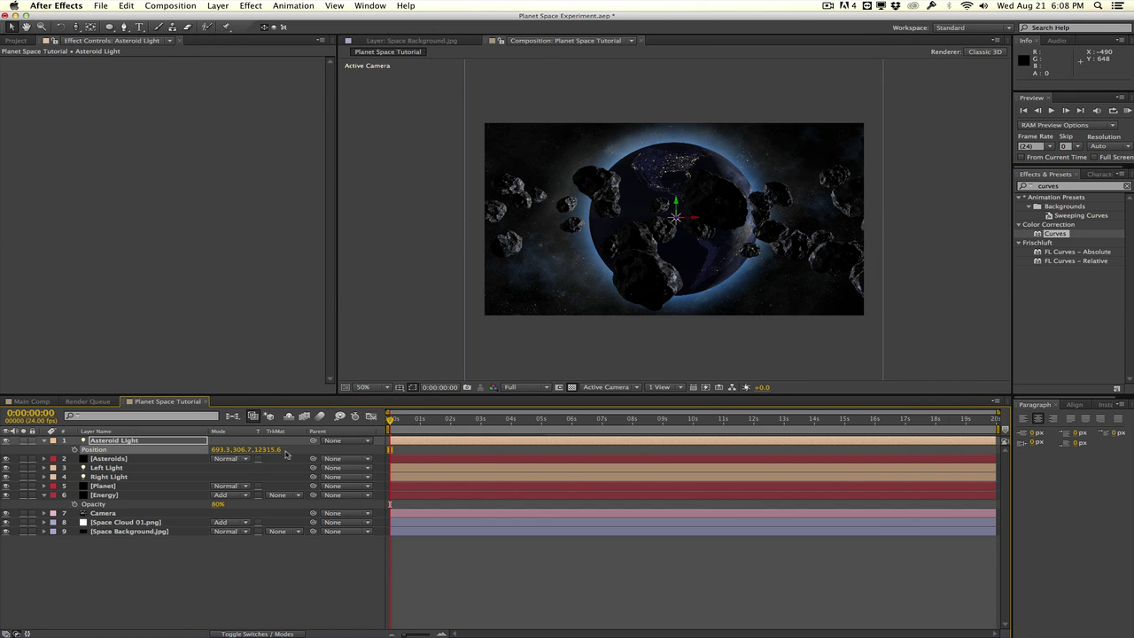
pyautogui.moveTo(221, 450); pyautogui.dragTo(386, 488)
pyautogui.moveTo(248, 452); pyautogui.dragTo(300, 459)
# Step: Raise the Asteroid Light's Intensity to 123% in its Light Options
pyautogui.press('p')
pyautogui.press('a')
pyautogui.press('a')
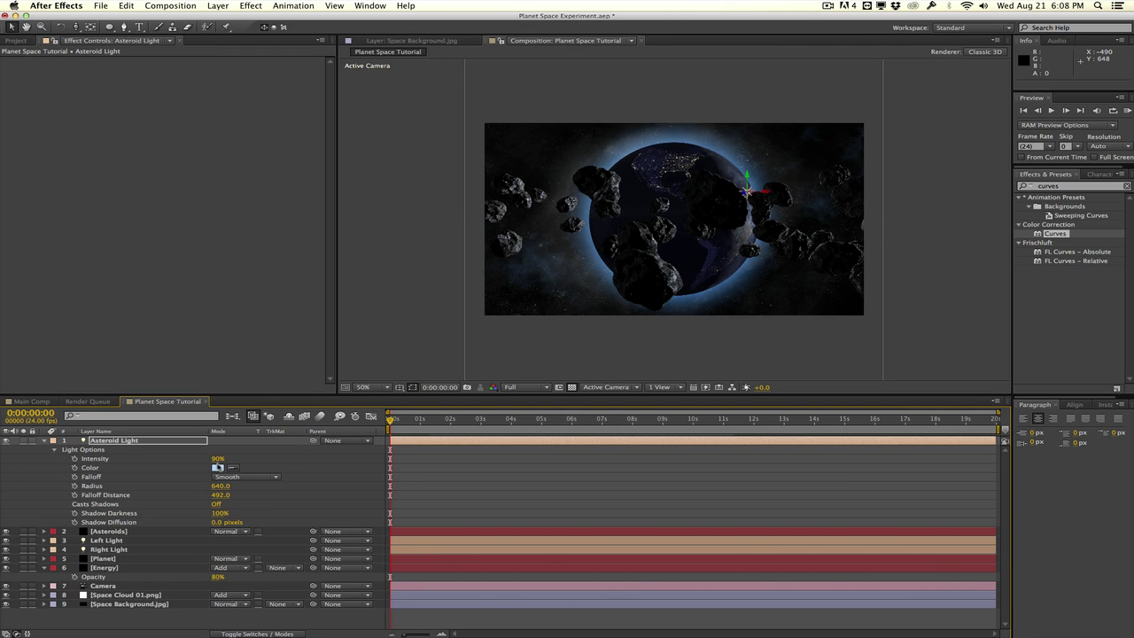
pyautogui.click(217, 458)
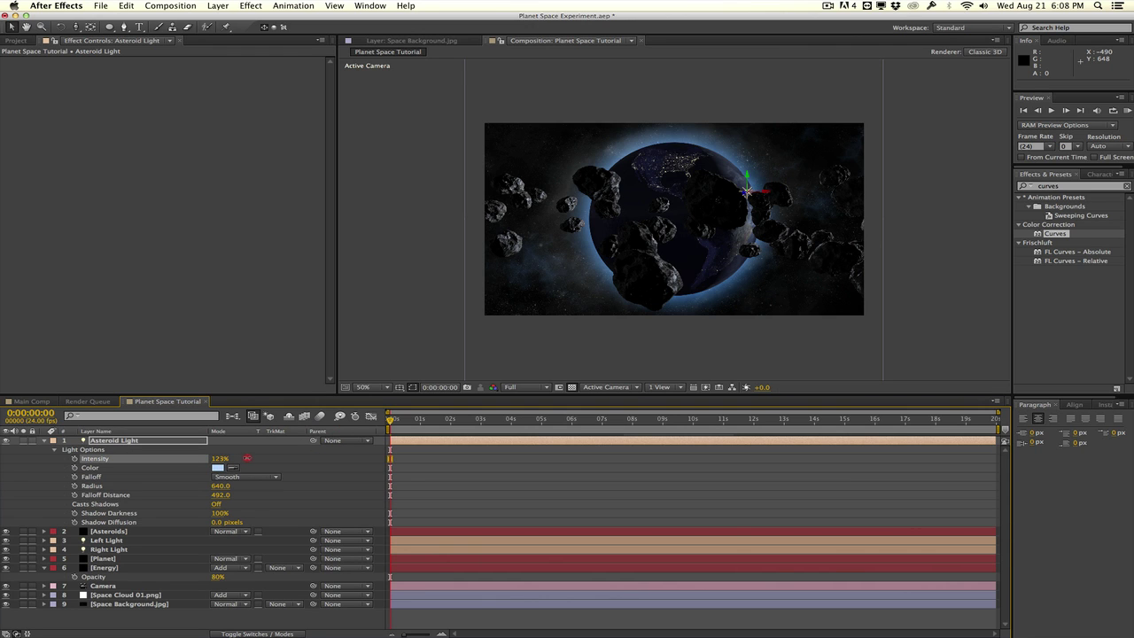
# Step: Set the Asteroid Light's intensity to 200%, check the lighting on the asteroids up close, and collapse the light's properties
pyautogui.moveTo(296, 453); pyautogui.dragTo(311, 454)
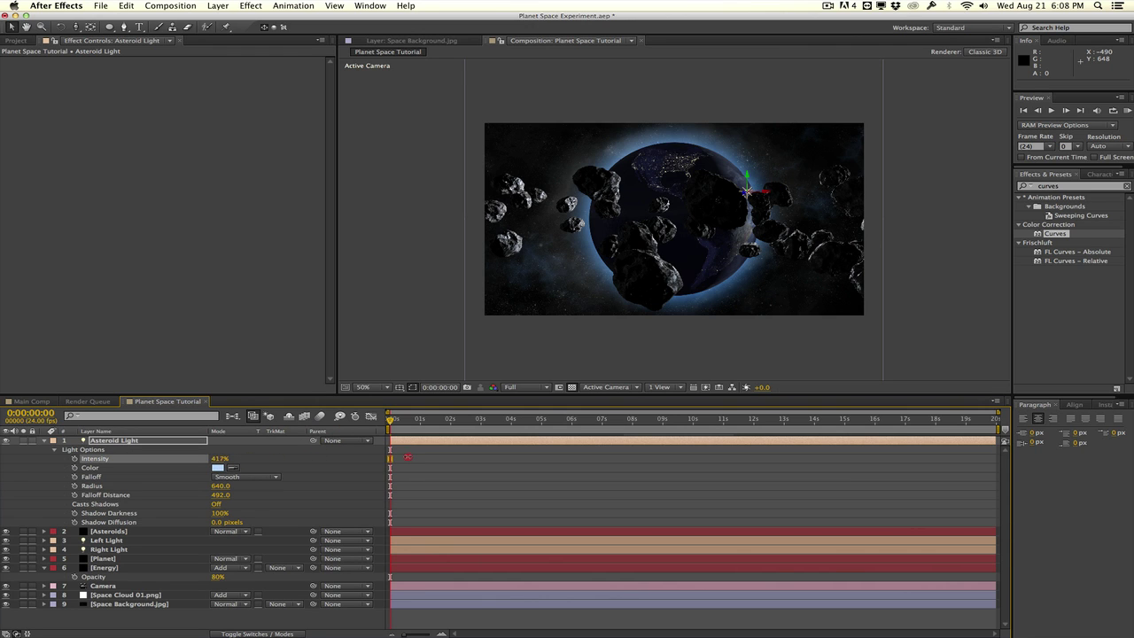
pyautogui.click(220, 458)
pyautogui.write('200')
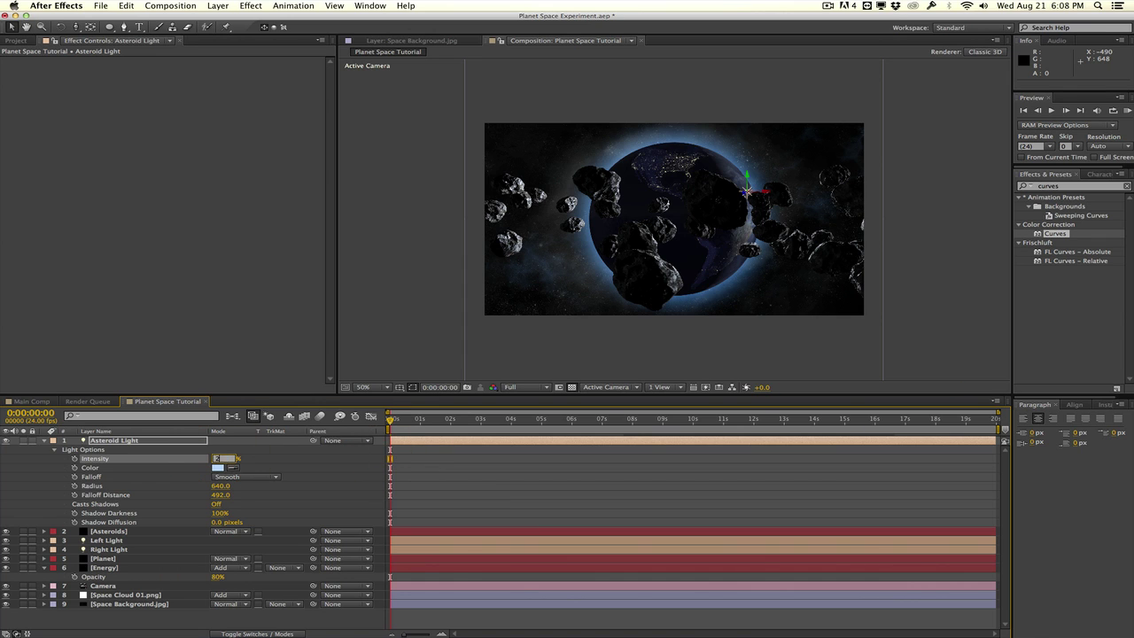
pyautogui.press('Return')
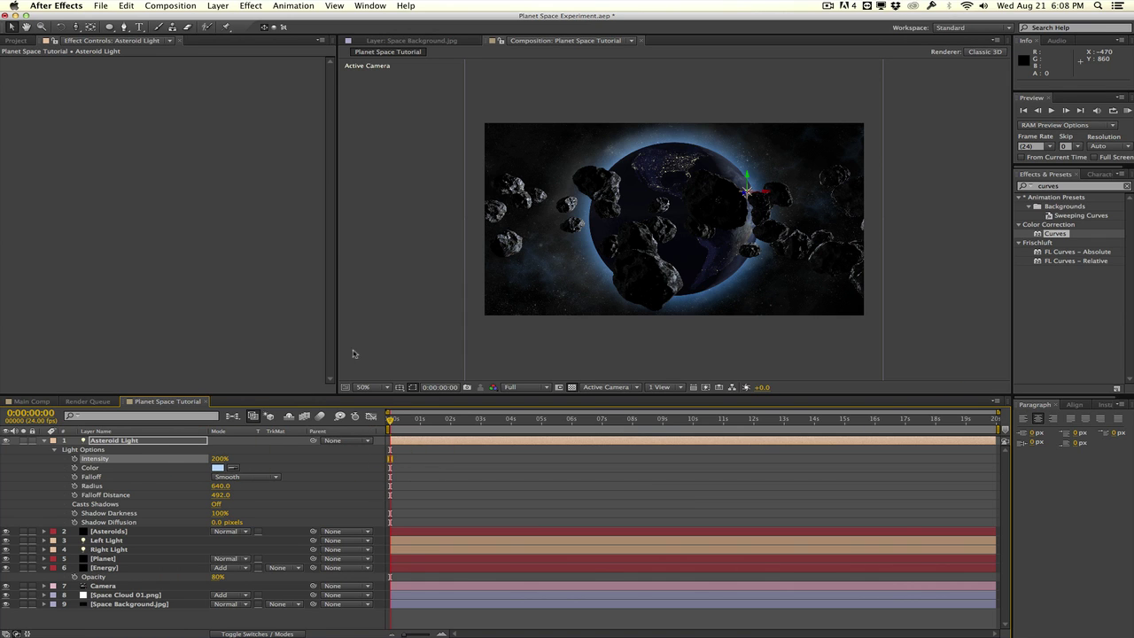
pyautogui.press('.')
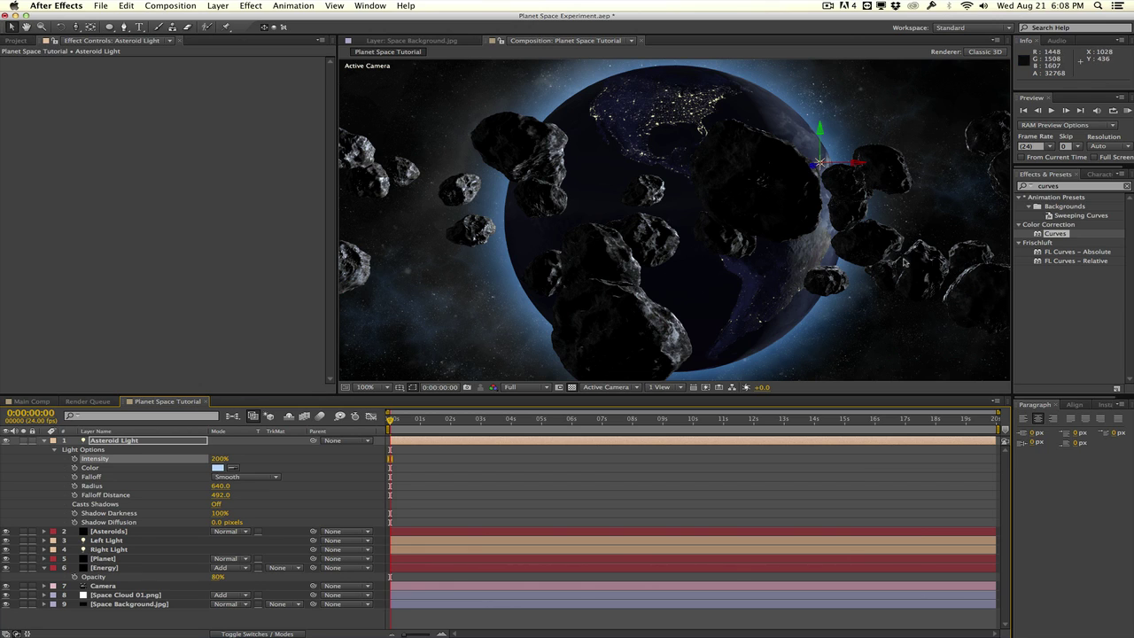
pyautogui.press(',')
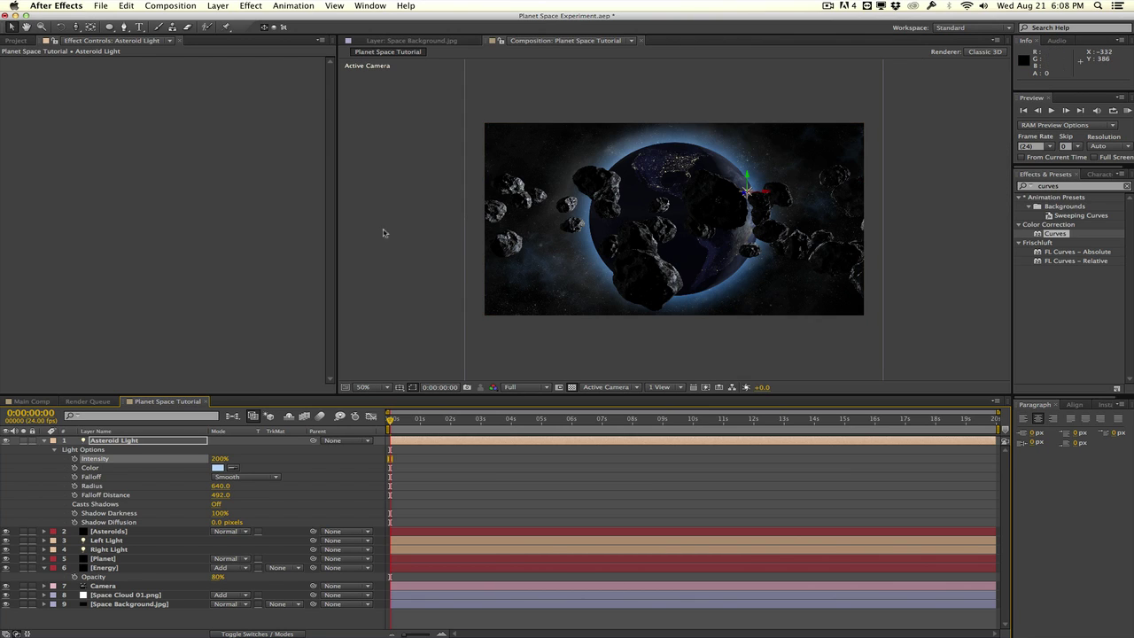
pyautogui.click(45, 441)
# Step: Create a new black solid layer named Flare at 1280 x 720 px
pyautogui.click(218, 6)
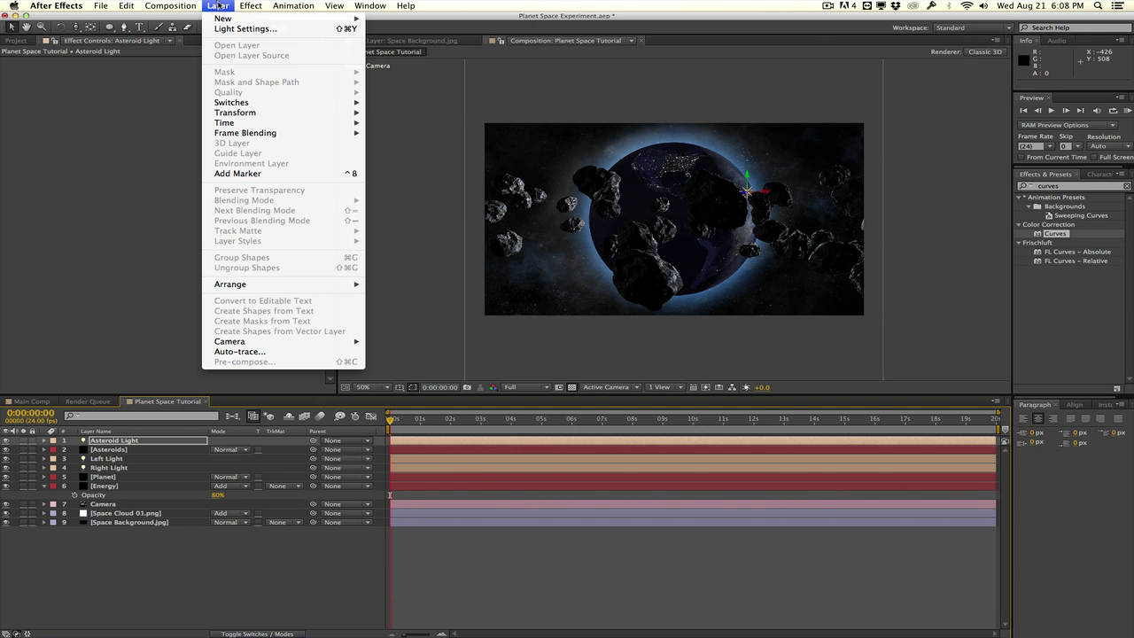
pyautogui.moveTo(226, 19)
pyautogui.click(390, 32)
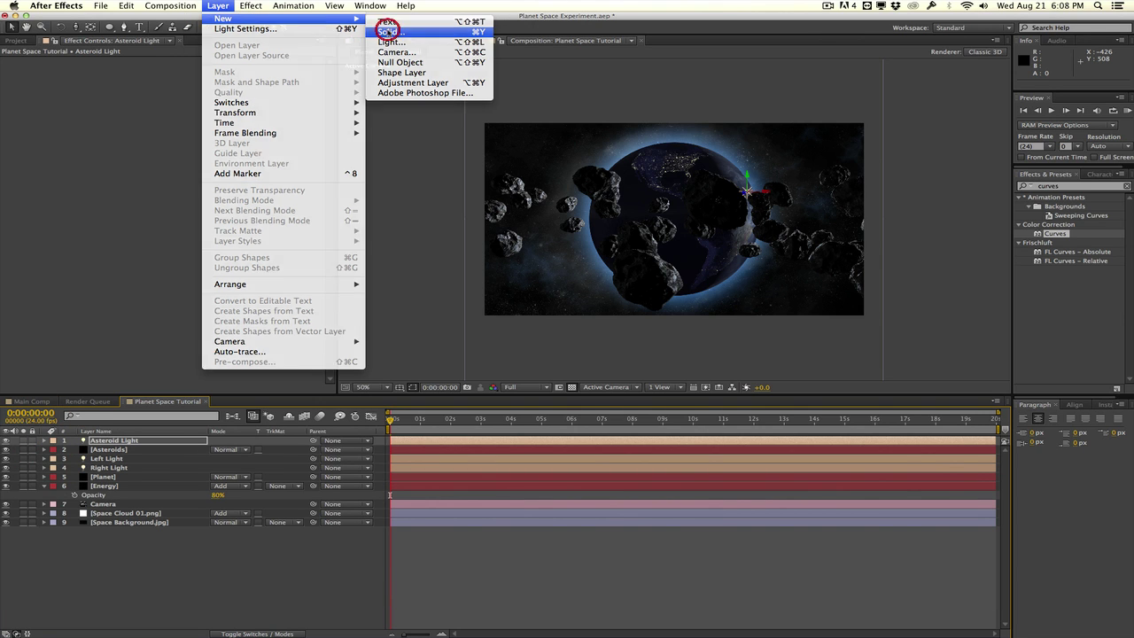
pyautogui.write('F')
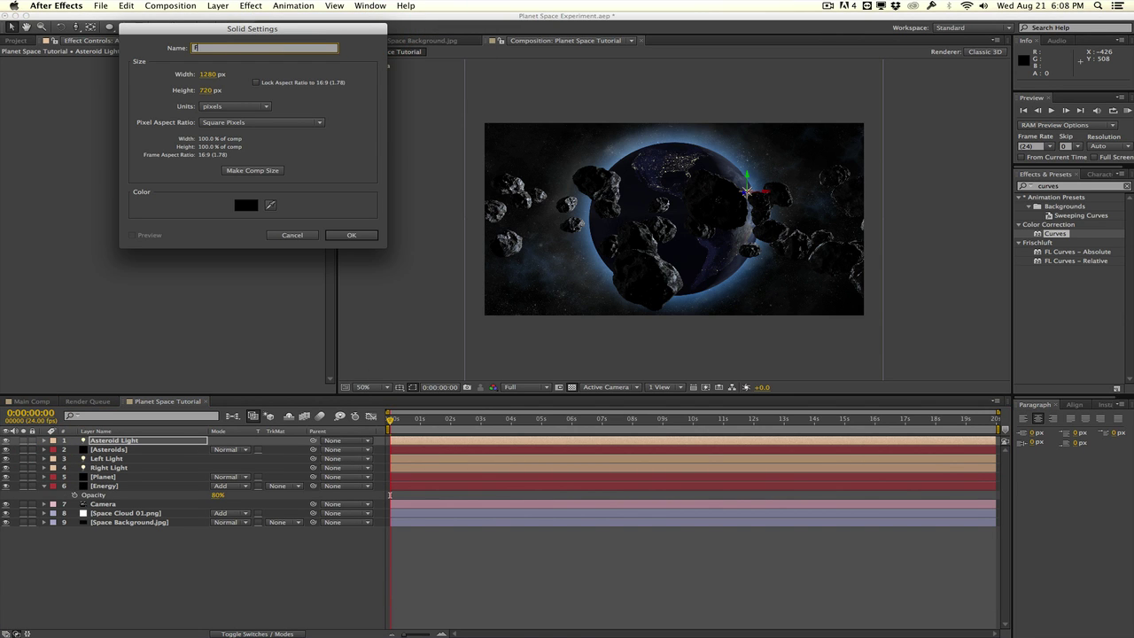
pyautogui.write('lare')
pyautogui.press('Return')
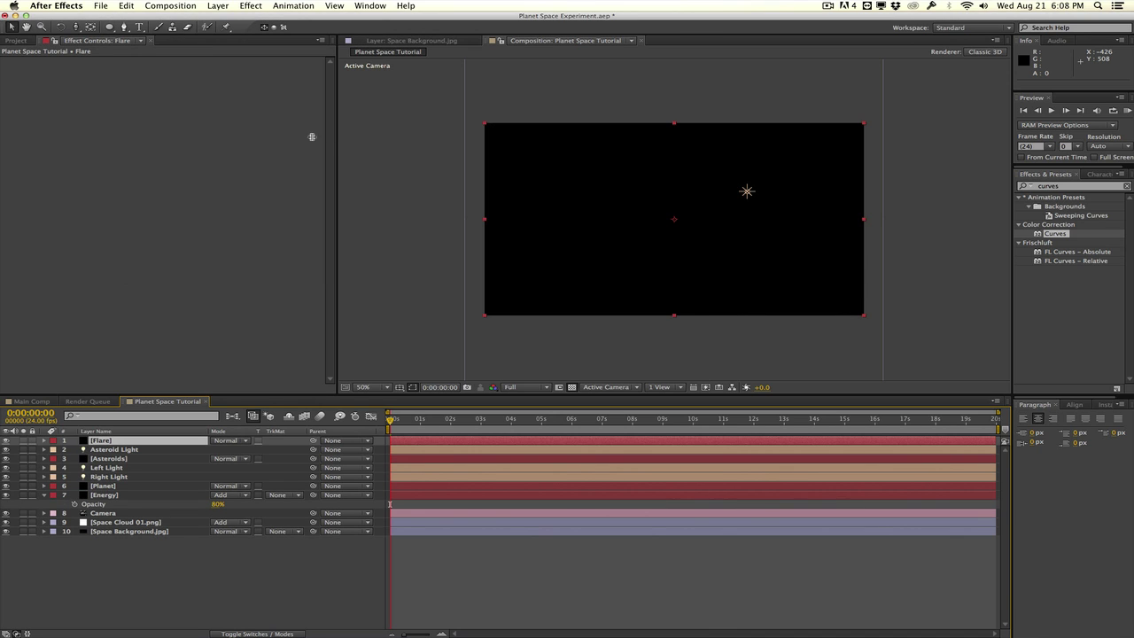
# Step: Apply the Video Copilot Optical Flares effect to the Flare layer
pyautogui.click(250, 6)
pyautogui.moveTo(342, 485)
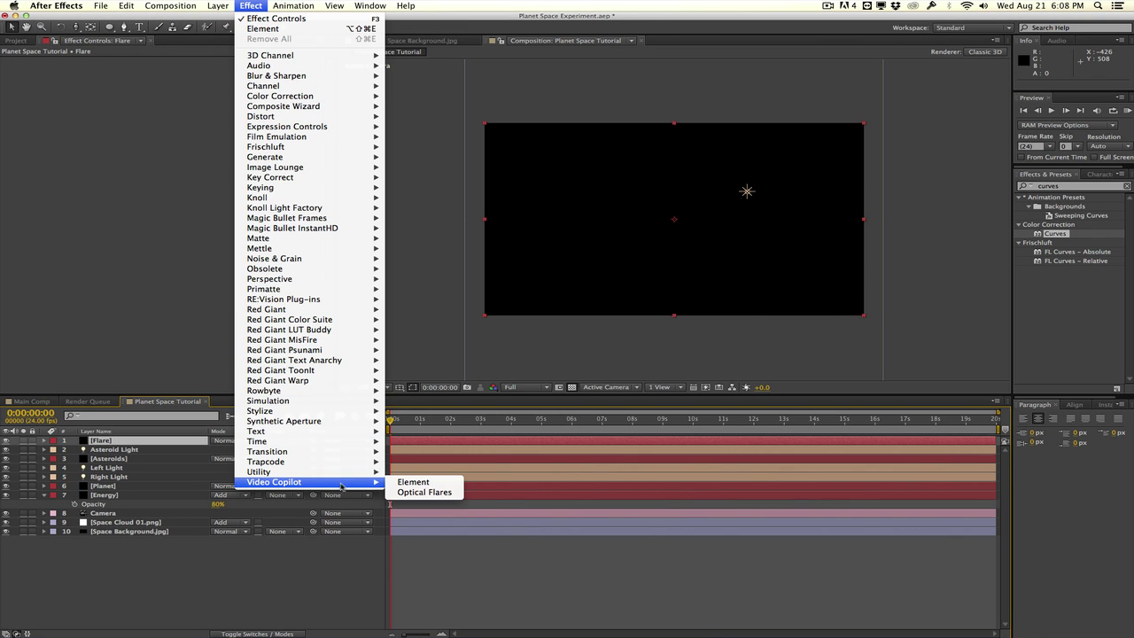
pyautogui.click(390, 492)
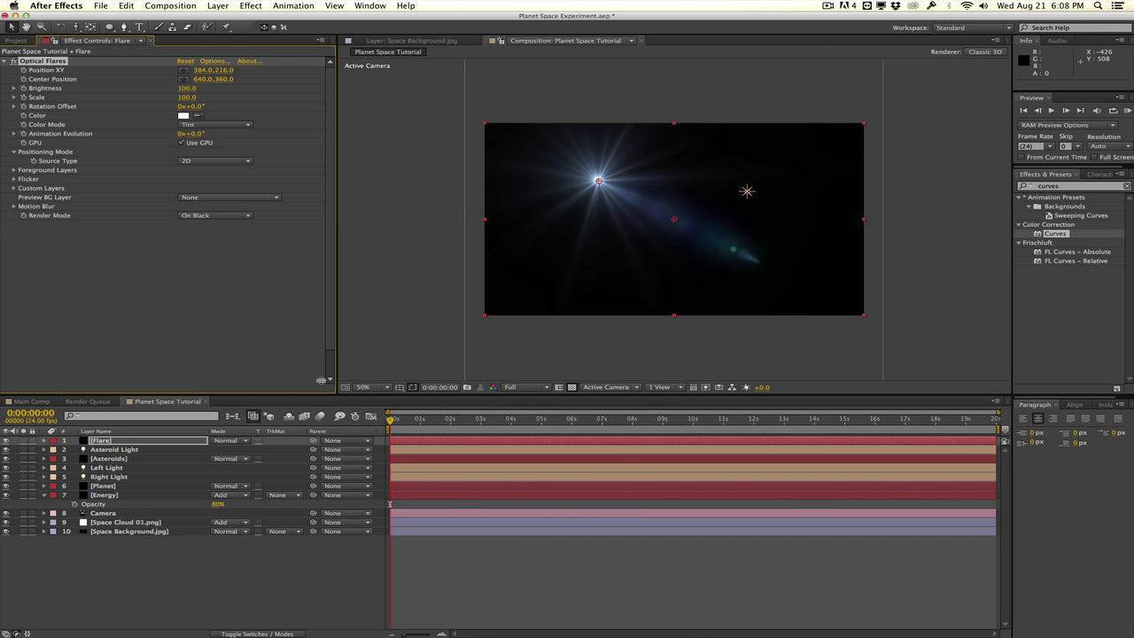
# Step: Load the Real Sun preset from the Light folder in the Optical Flares options and accept it
pyautogui.click(217, 62)
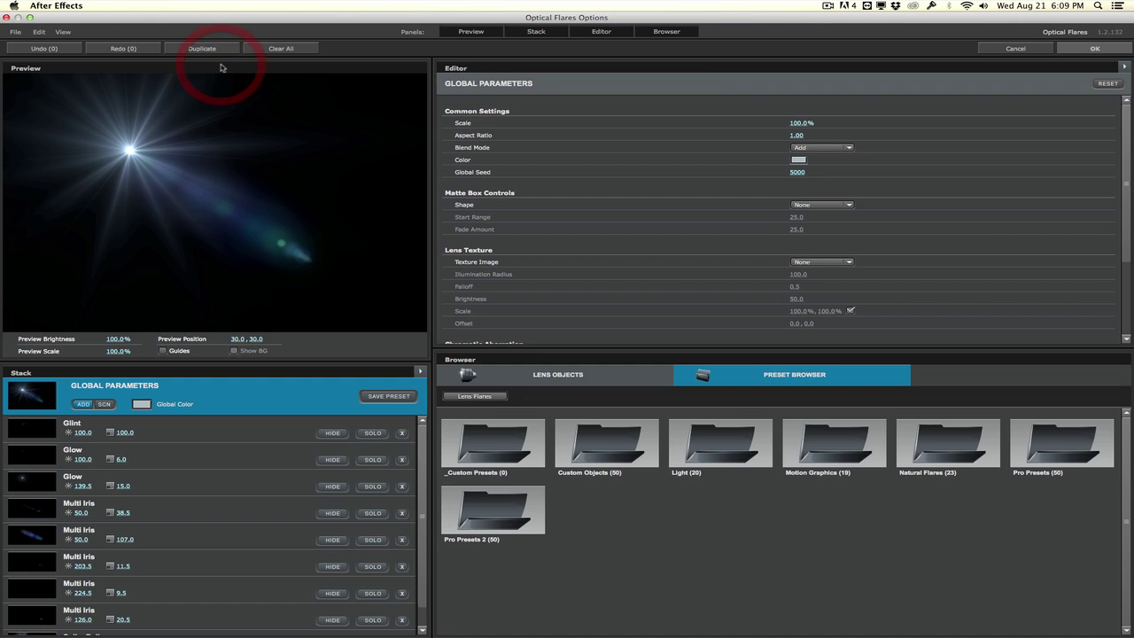
pyautogui.doubleClick(709, 460)
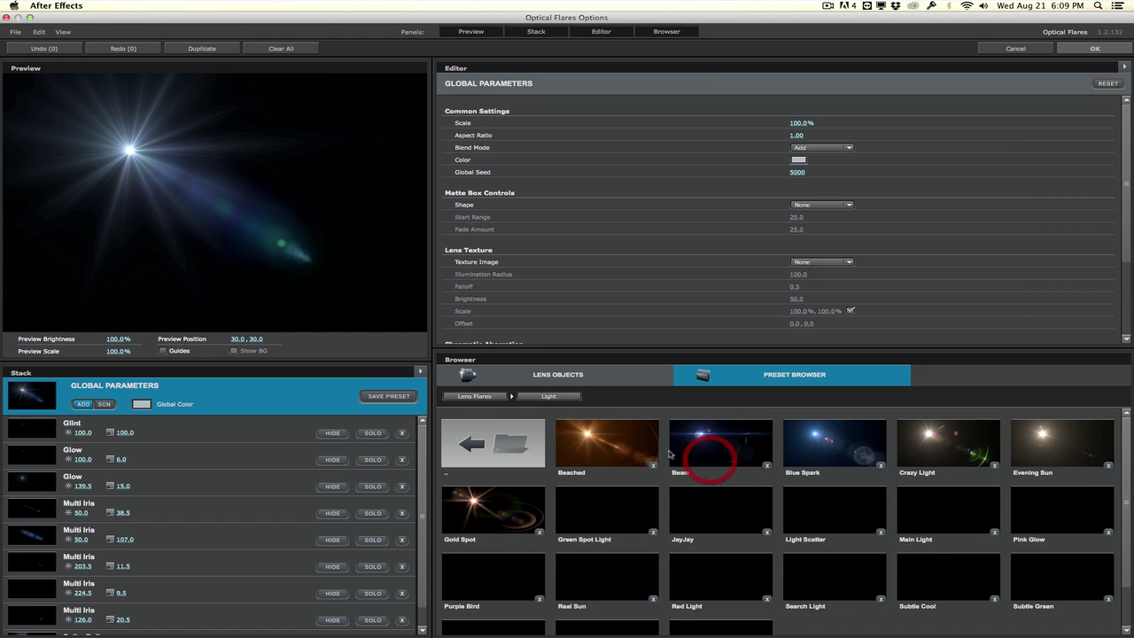
pyautogui.scroll(-2, 657, 454)
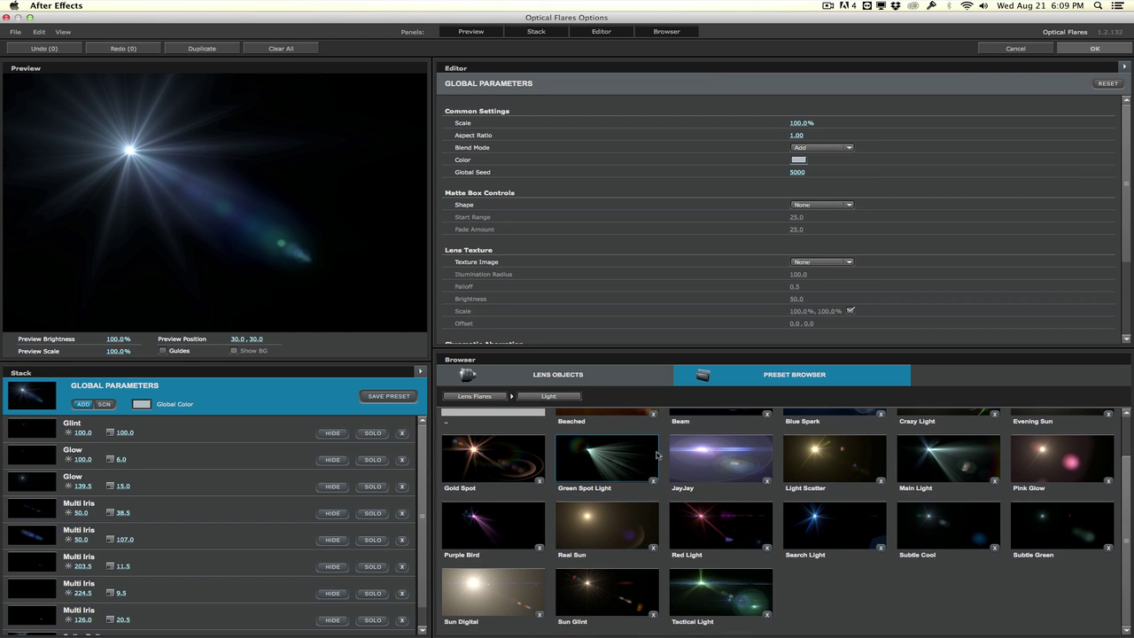
pyautogui.click(654, 512)
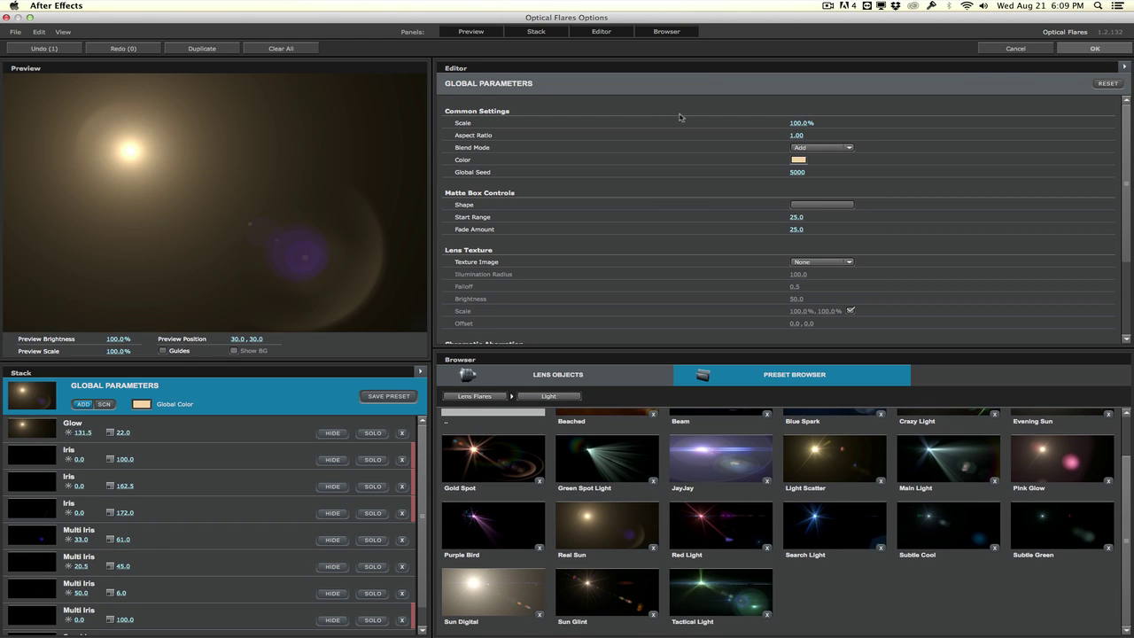
pyautogui.click(1095, 50)
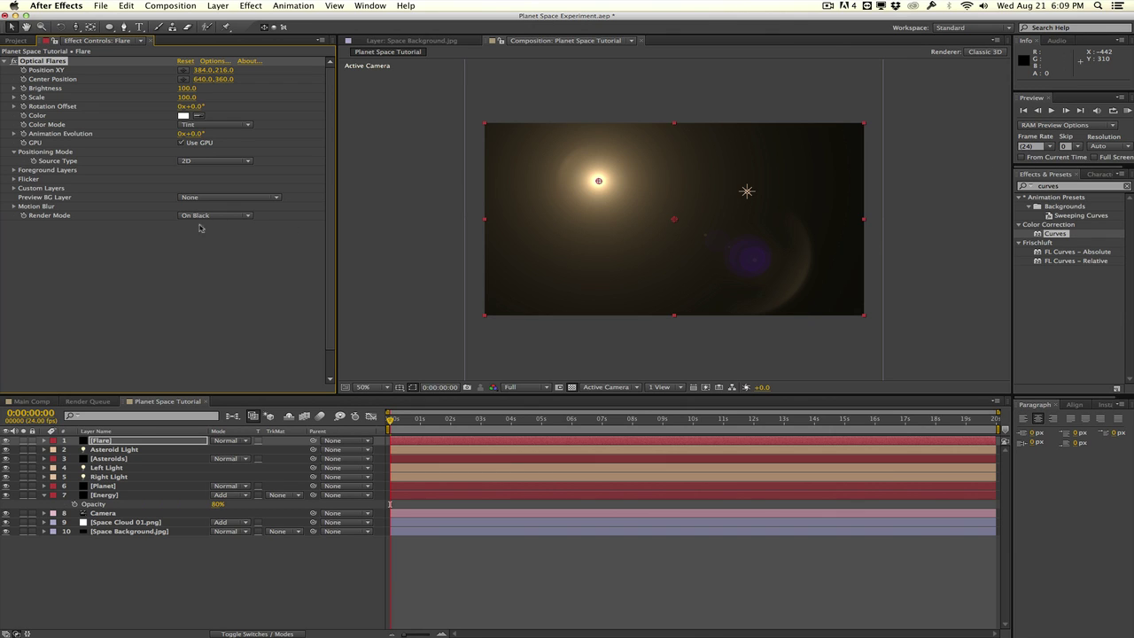
# Step: Switch the flare's source type to 3D and push its Position Z back to 9900
pyautogui.click(192, 163)
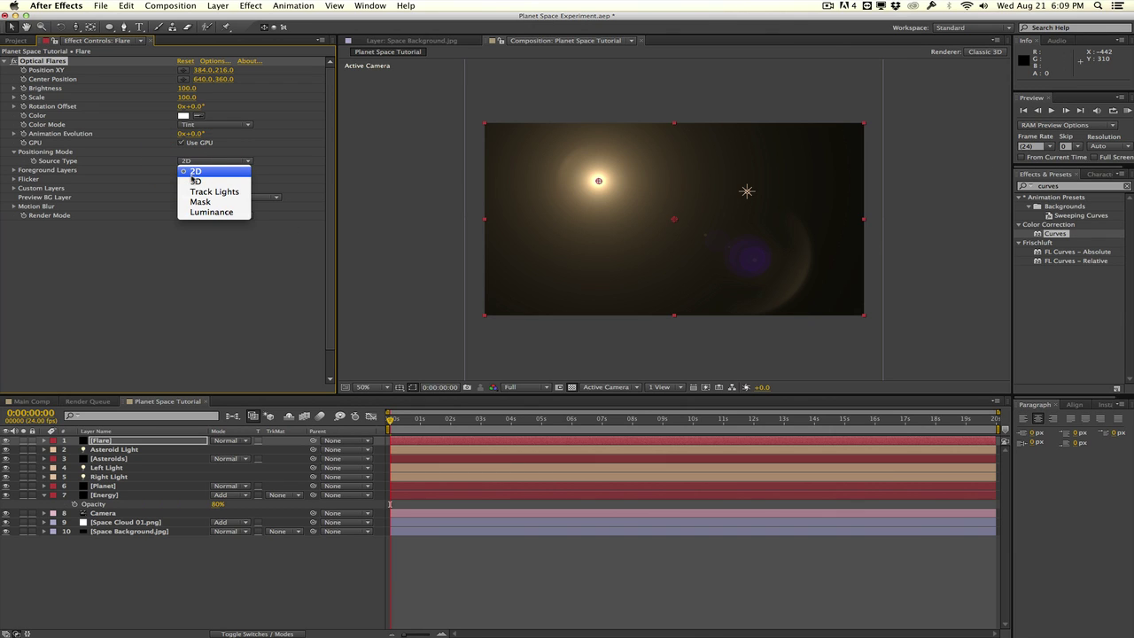
pyautogui.click(191, 177)
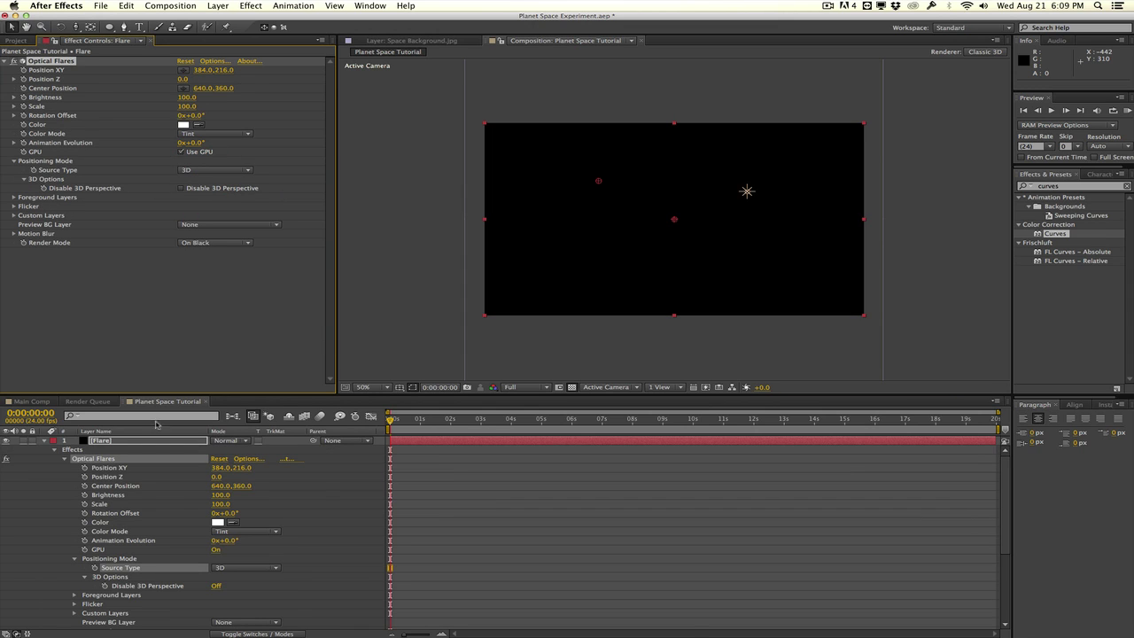
pyautogui.click(45, 441)
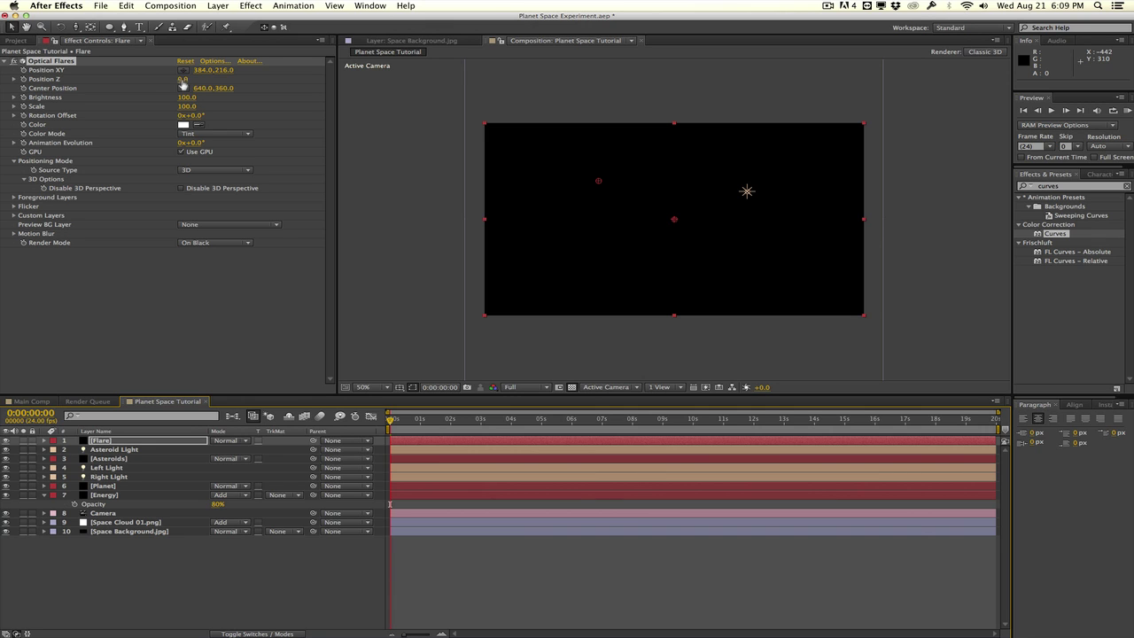
pyautogui.moveTo(187, 79); pyautogui.dragTo(242, 74)
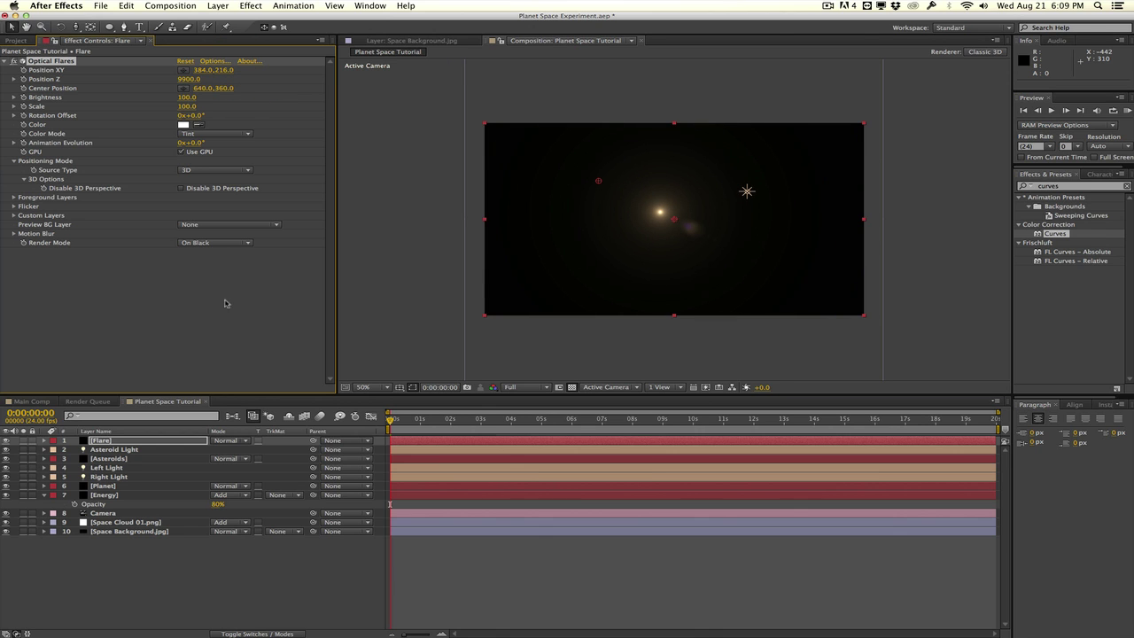
# Step: Change the Flare layer's blending mode to Add and move the layer directly below Asteroid Light
pyautogui.click(223, 440)
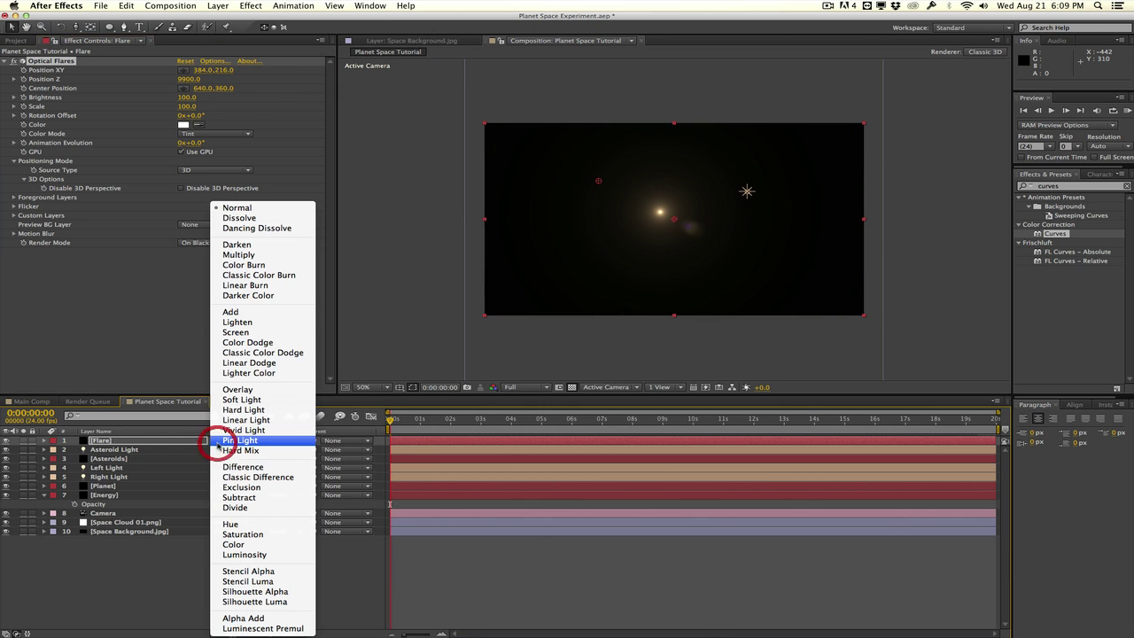
pyautogui.click(235, 313)
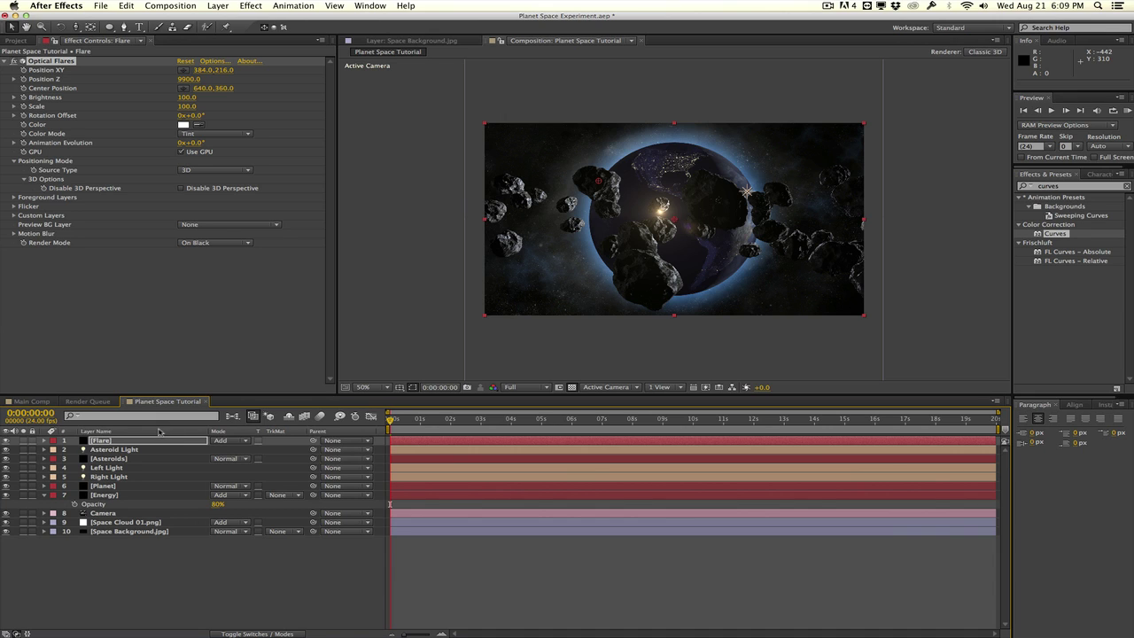
pyautogui.moveTo(157, 445); pyautogui.dragTo(161, 455)
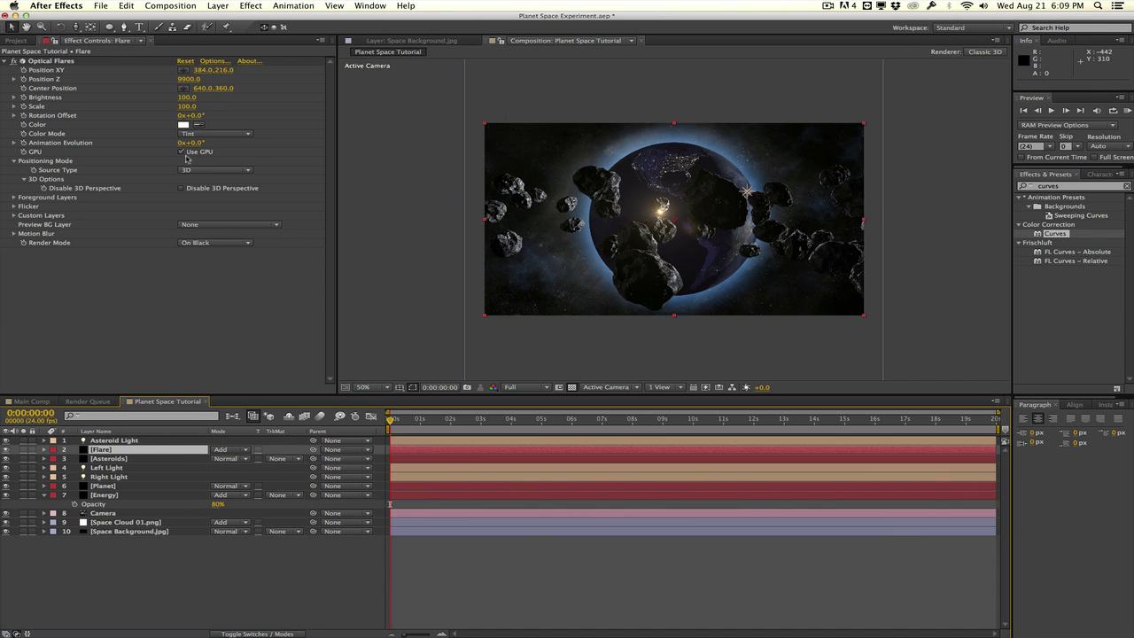
# Step: Move the flare to Position XY 2114, -54 at the planet's lit edge and raise its brightness to 500
pyautogui.moveTo(205, 74); pyautogui.dragTo(309, 68)
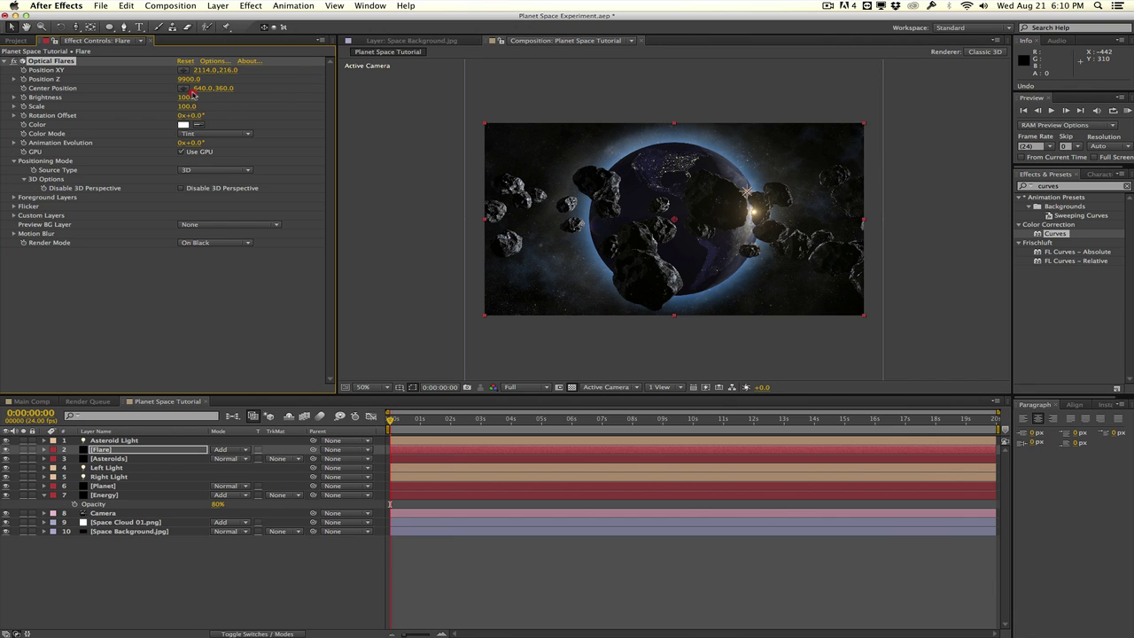
pyautogui.moveTo(209, 96); pyautogui.dragTo(206, 98)
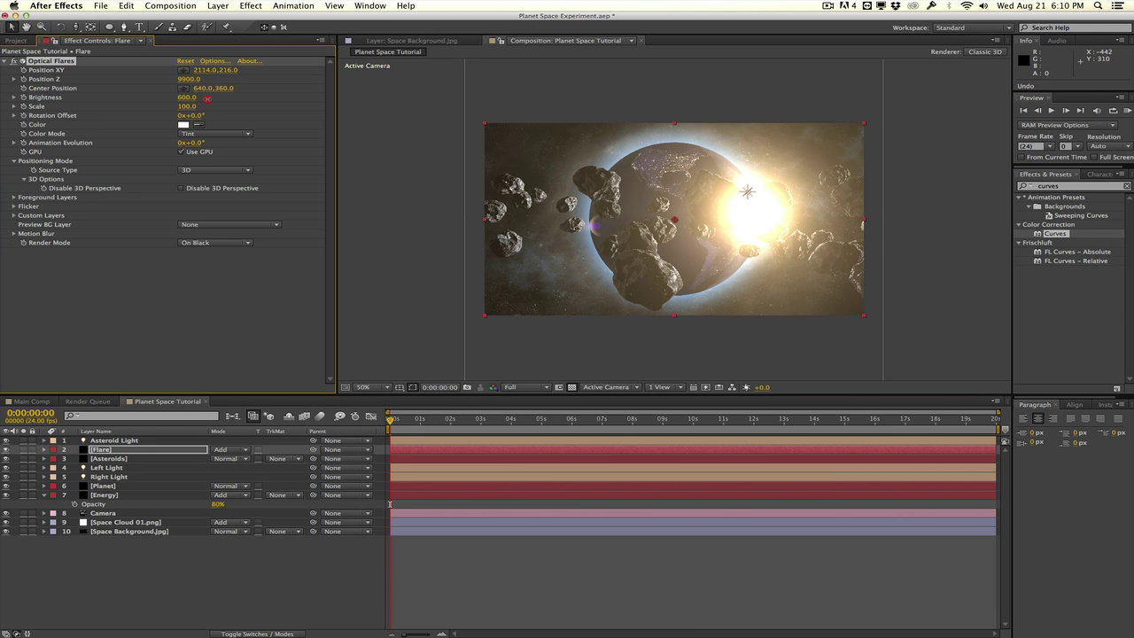
pyautogui.moveTo(207, 98); pyautogui.dragTo(200, 99)
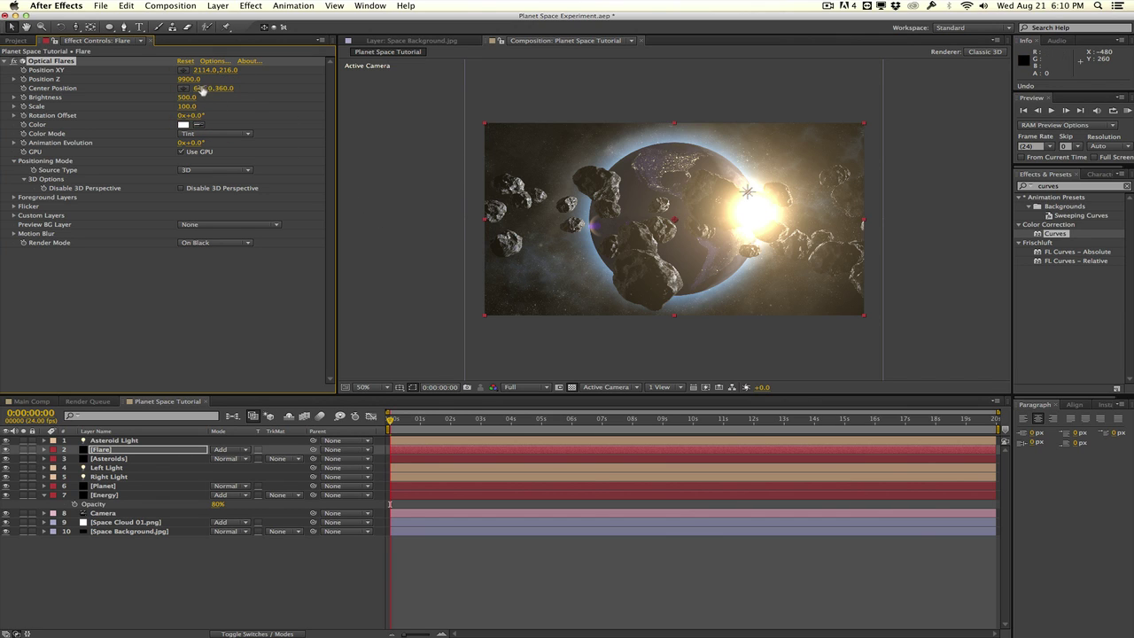
pyautogui.moveTo(197, 94); pyautogui.dragTo(212, 76)
pyautogui.press('super+z')
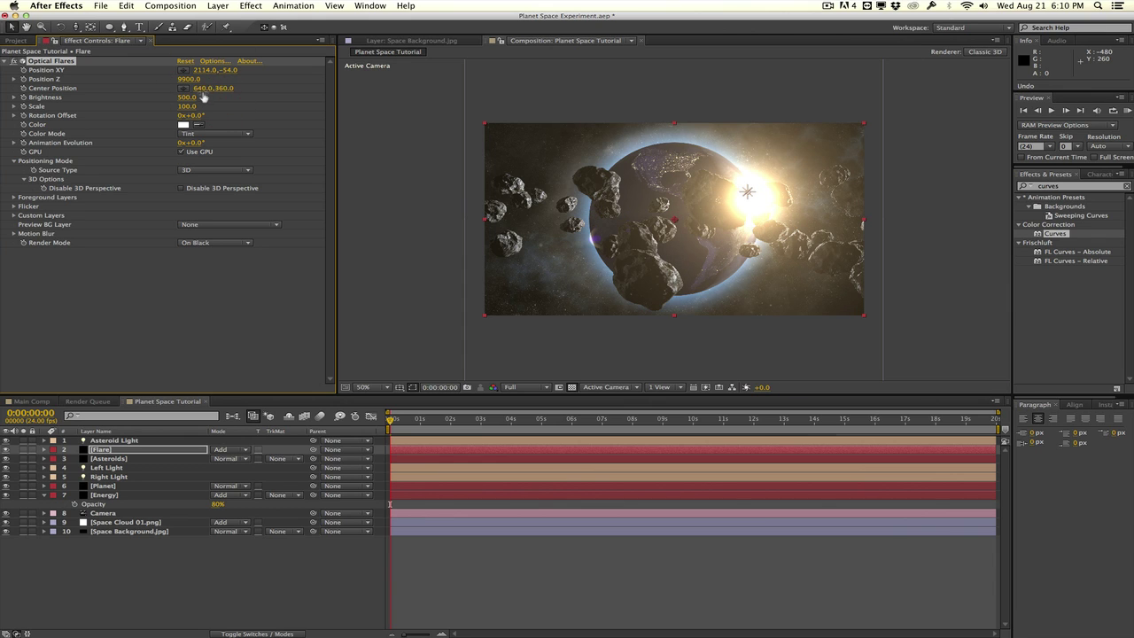
# Step: Try a much higher flare brightness and settle on a brightness of 525
pyautogui.moveTo(188, 99); pyautogui.dragTo(193, 99)
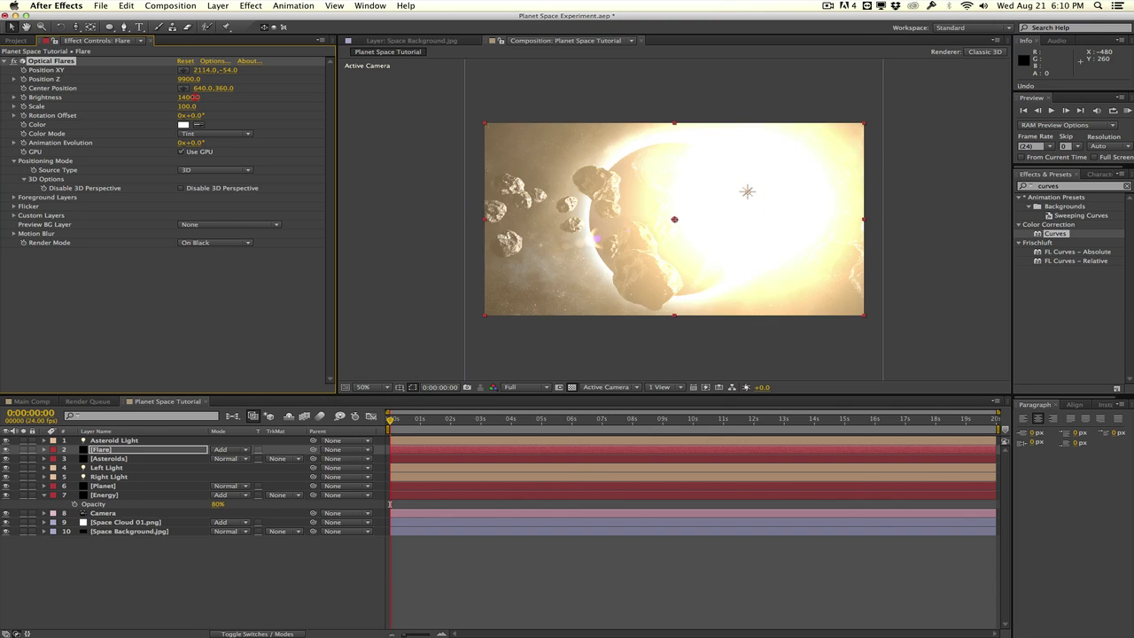
pyautogui.click(192, 98)
pyautogui.write('525')
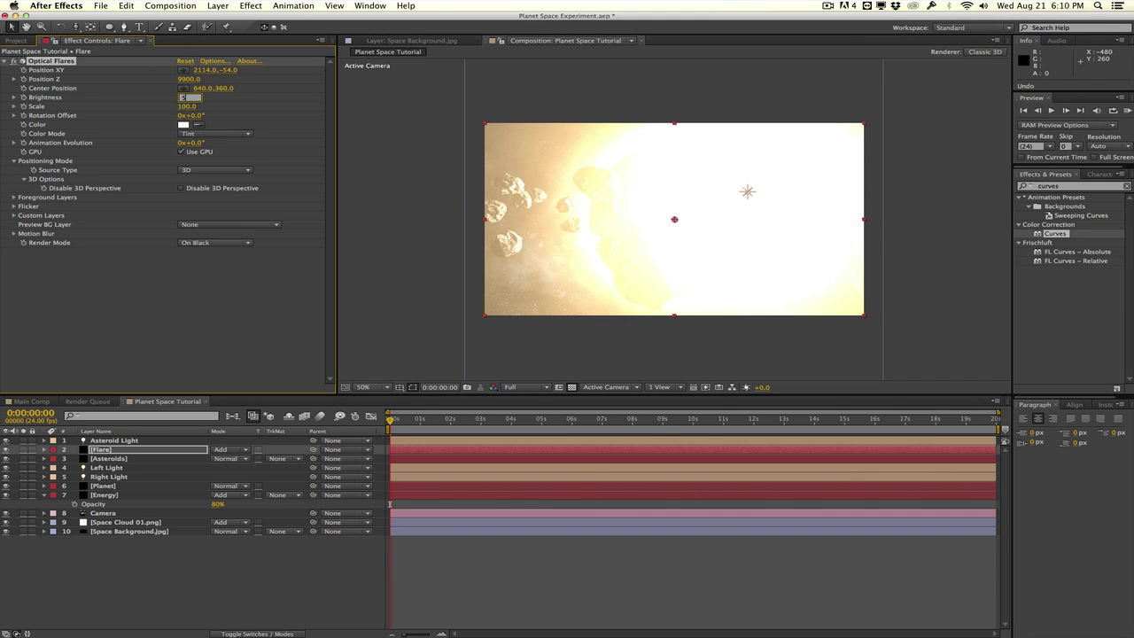
pyautogui.press('Return')
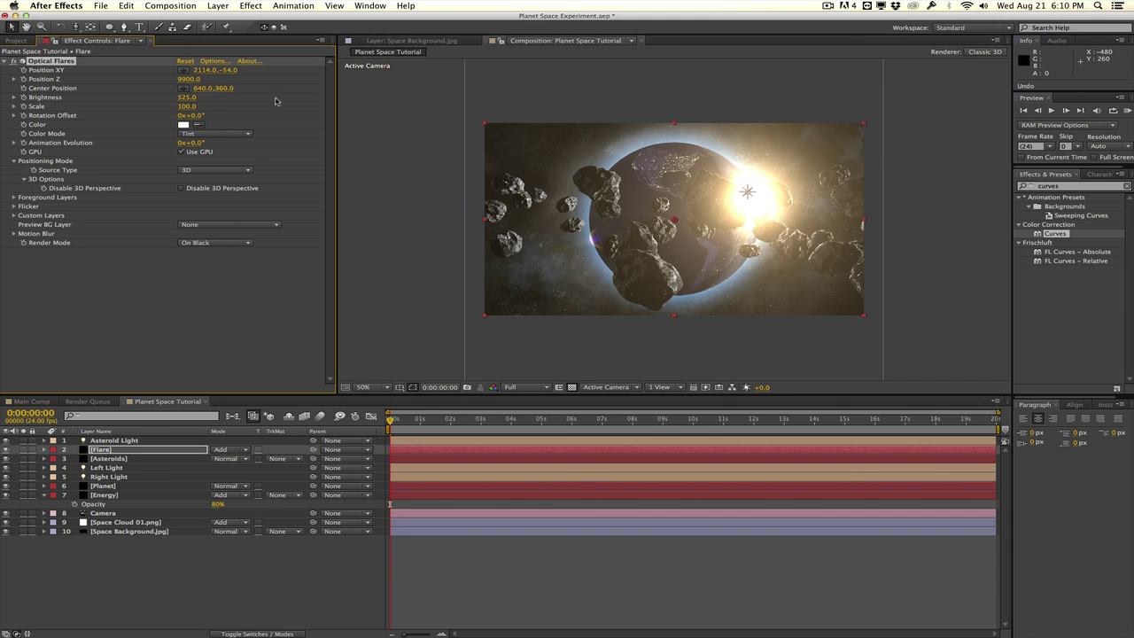
# Step: Add a Fast Blur effect to the Flare layer with Repeat Edge Pixels enabled and Blurriness set to 100
pyautogui.click(254, 5)
pyautogui.moveTo(289, 78)
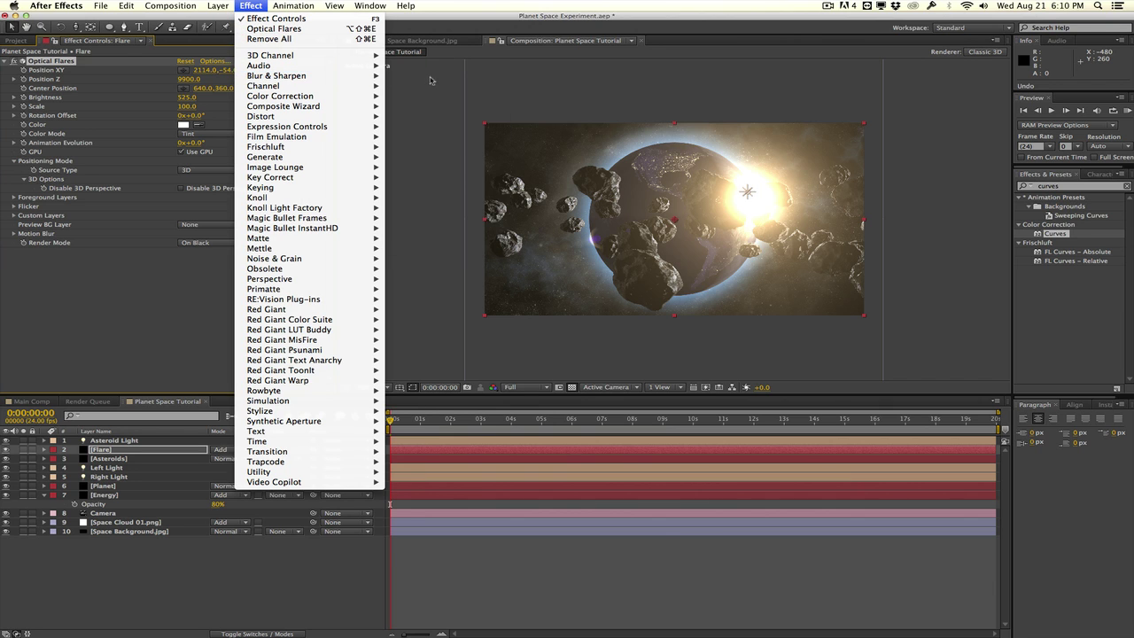
pyautogui.moveTo(372, 76)
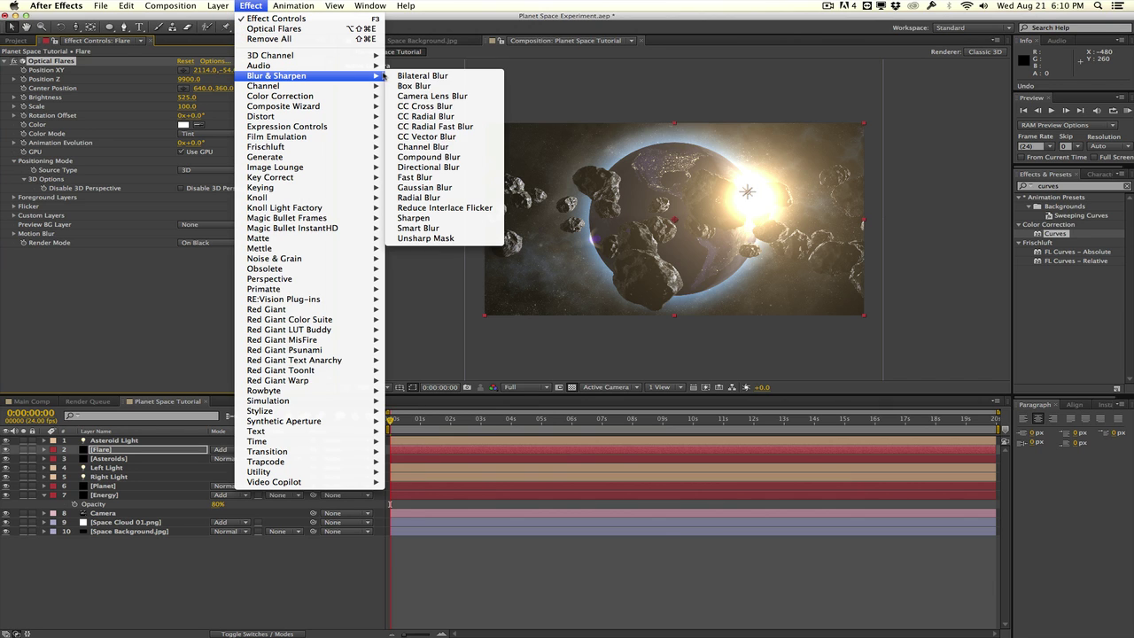
pyautogui.click(416, 177)
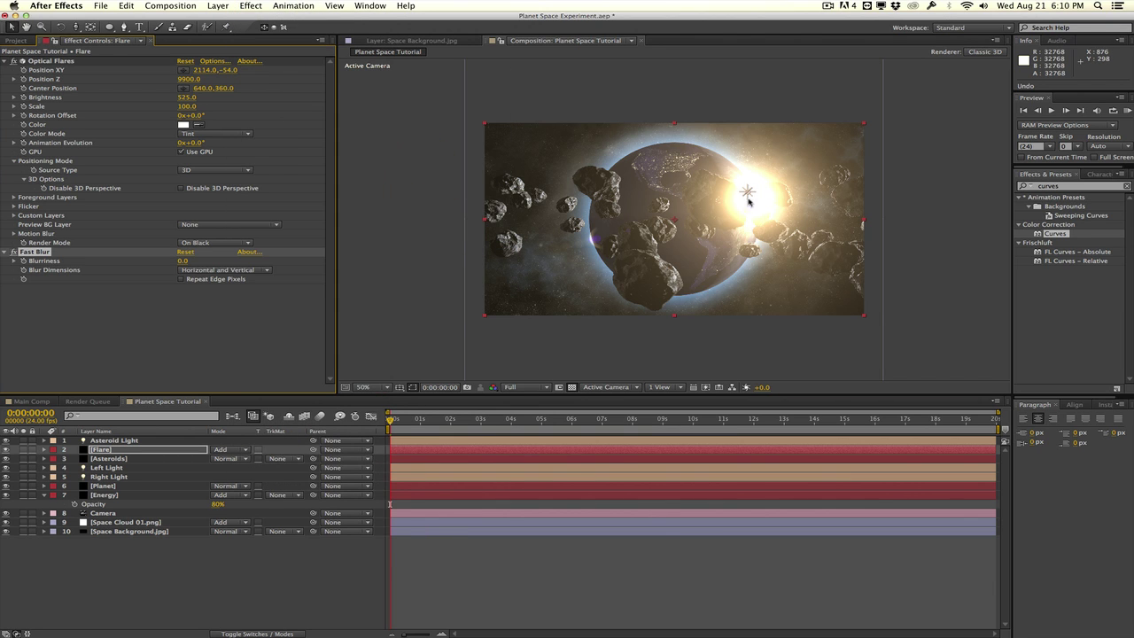
pyautogui.click(213, 280)
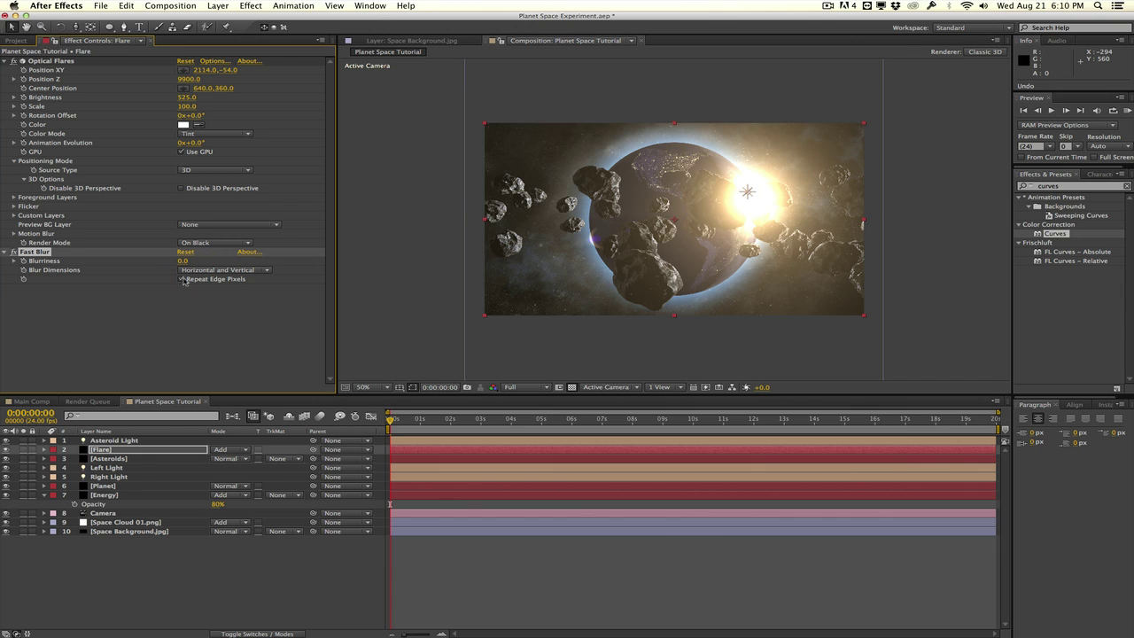
pyautogui.click(183, 260)
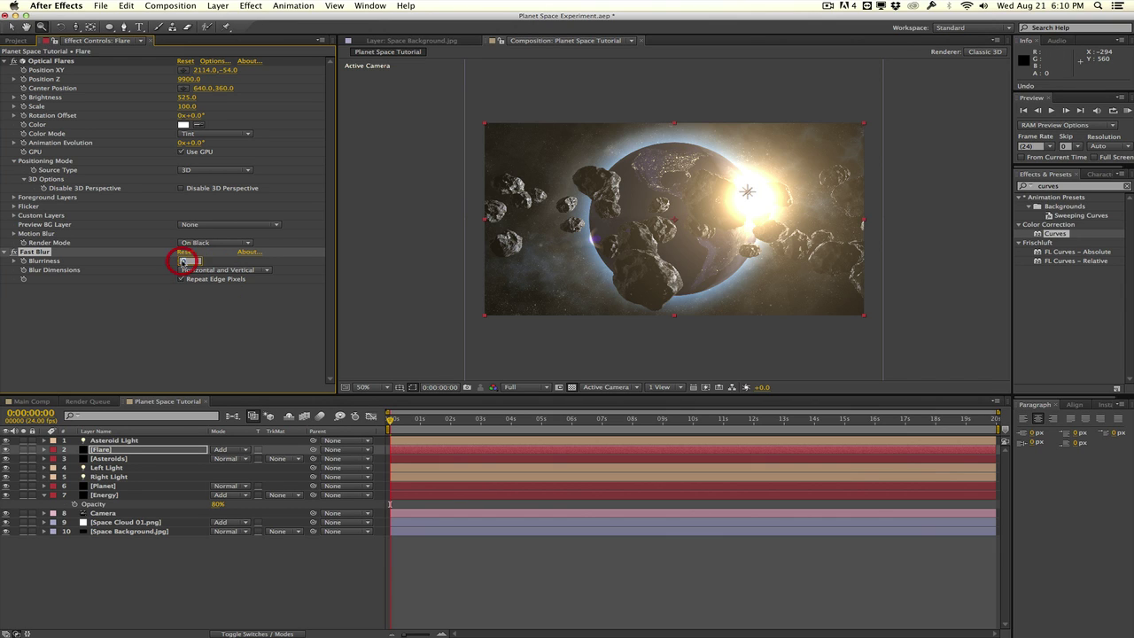
pyautogui.write('100')
pyautogui.press('Return')
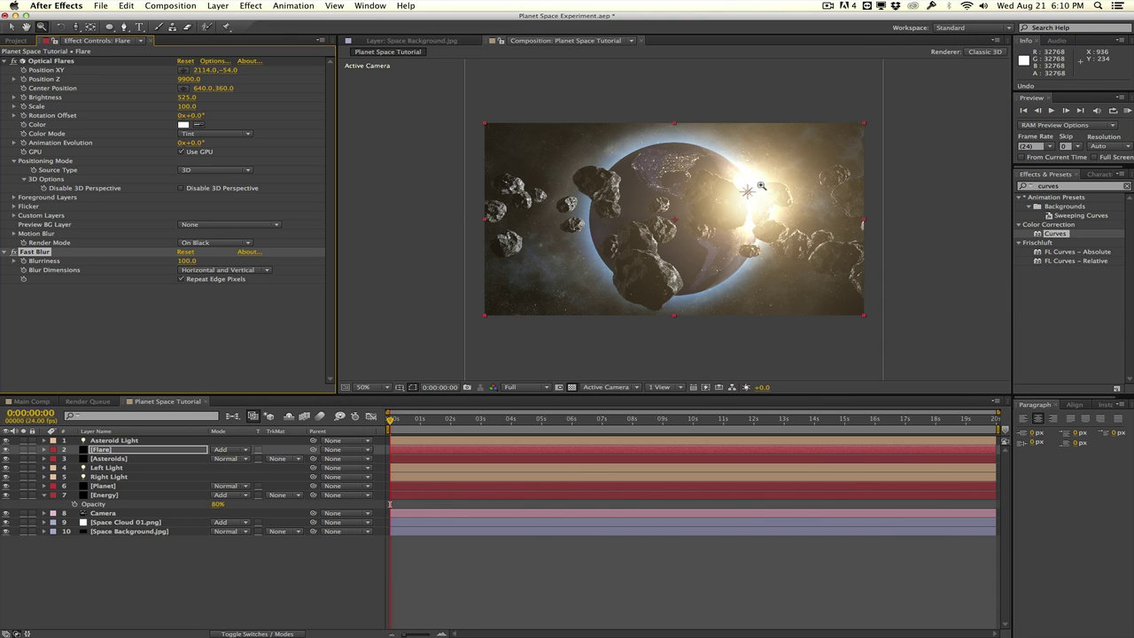
pyautogui.click(240, 345)
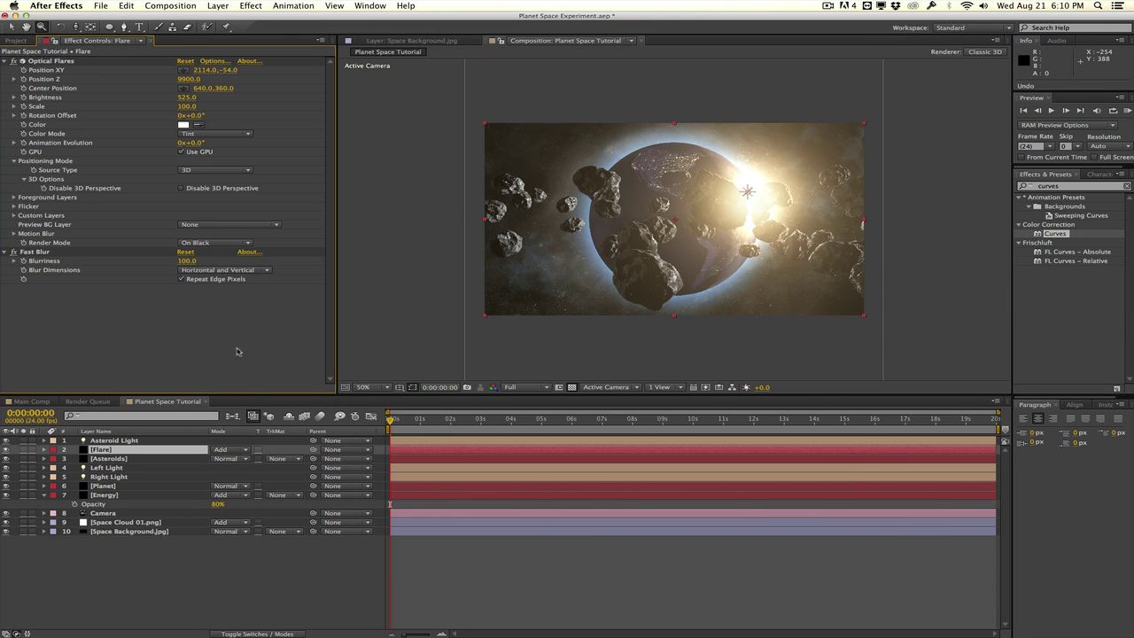
# Step: Change the Asteroid Light's color to a pale warm orange in its light settings
pyautogui.click(167, 441)
pyautogui.click(218, 5)
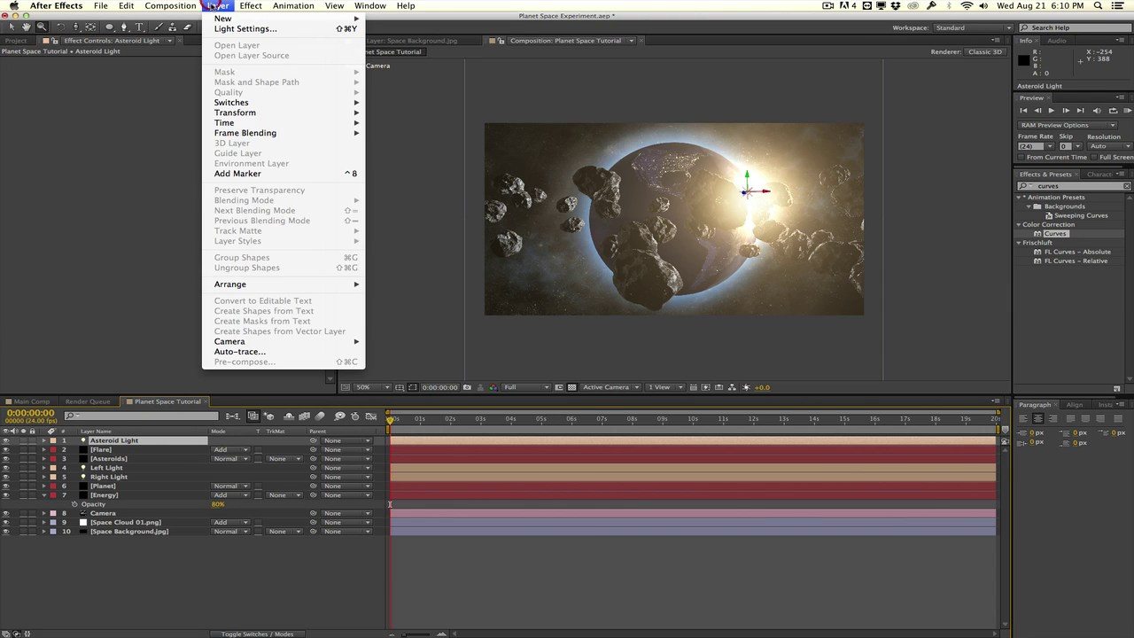
pyautogui.click(214, 27)
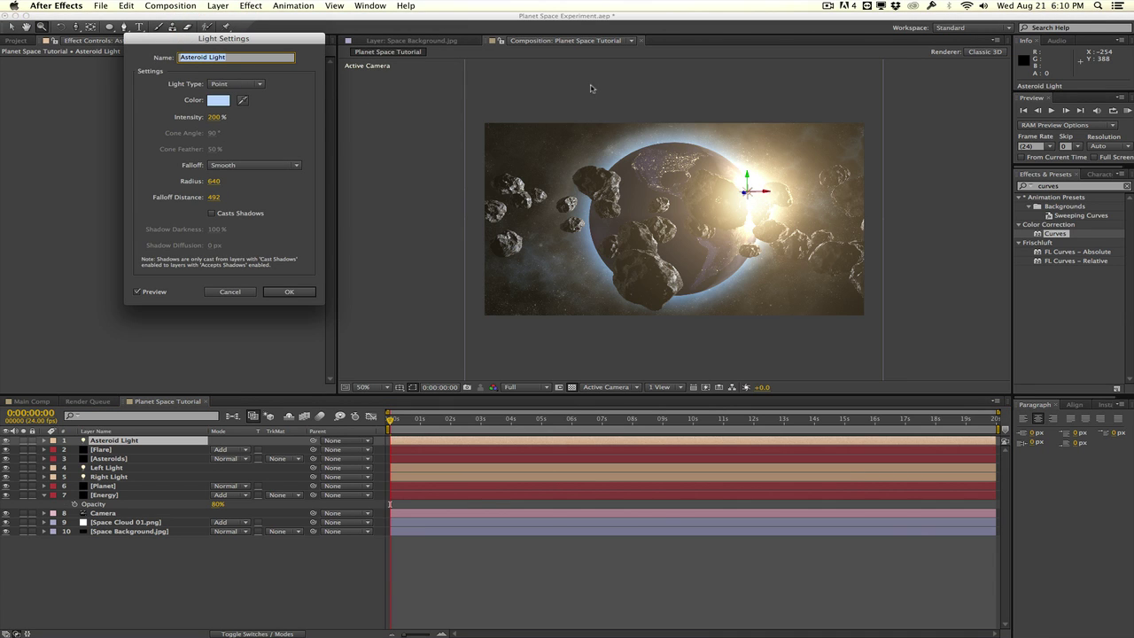
pyautogui.click(218, 101)
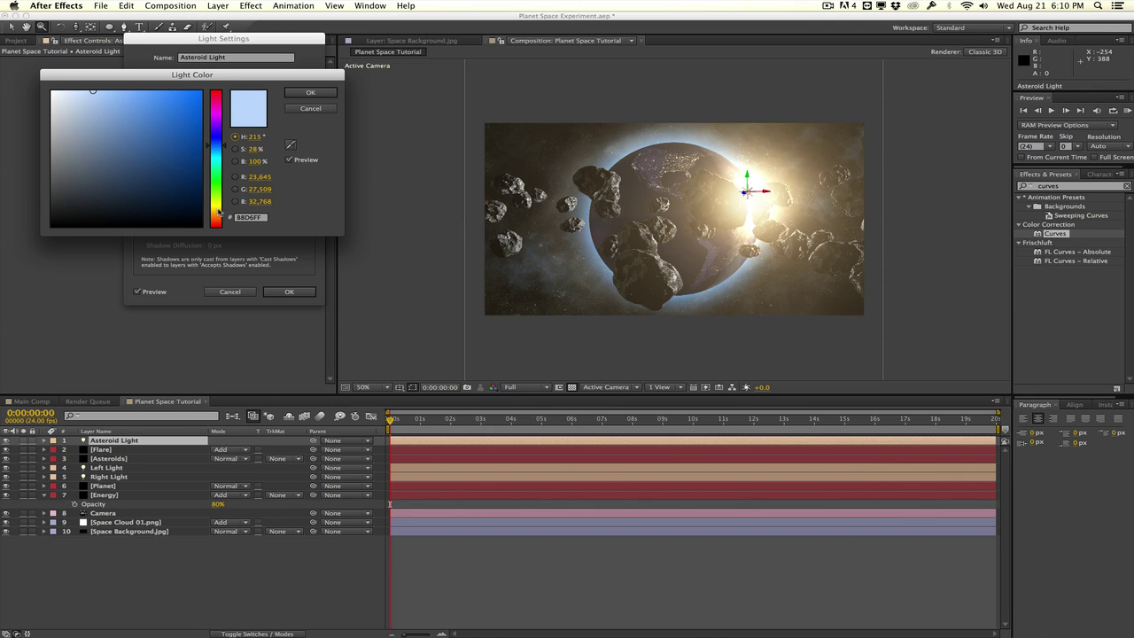
pyautogui.click(219, 210)
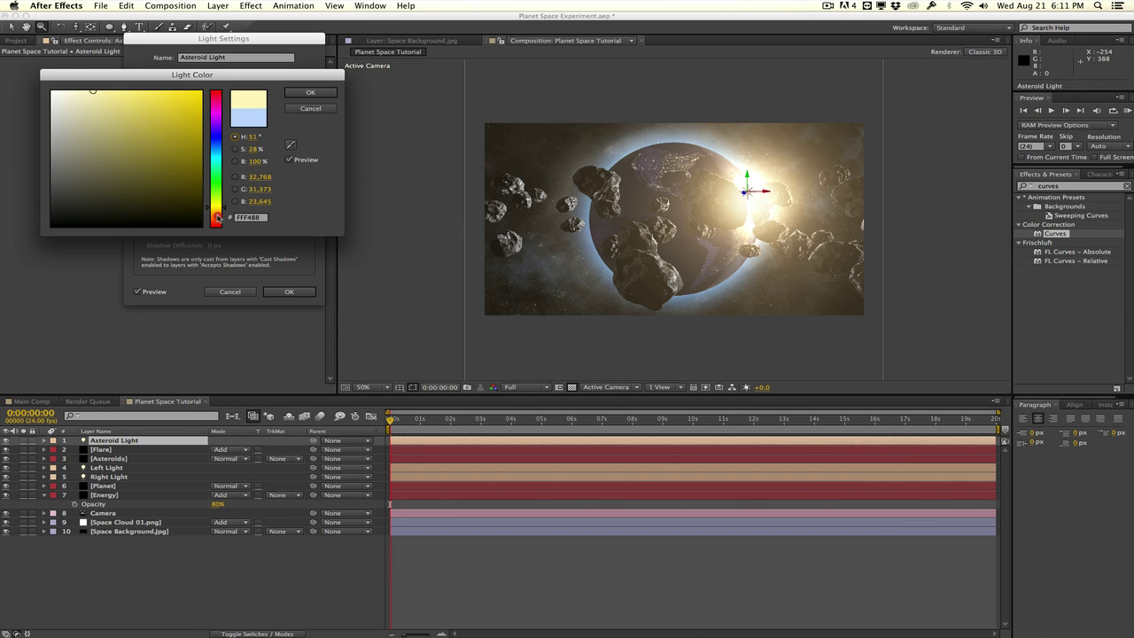
pyautogui.click(217, 216)
pyautogui.press('Return')
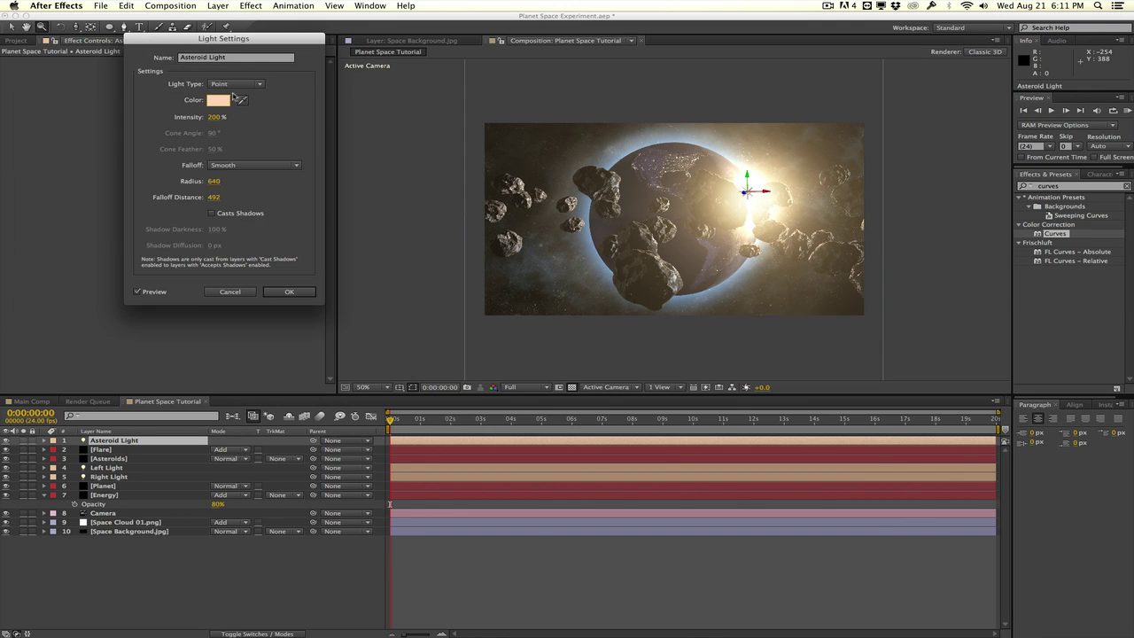
pyautogui.press('Return')
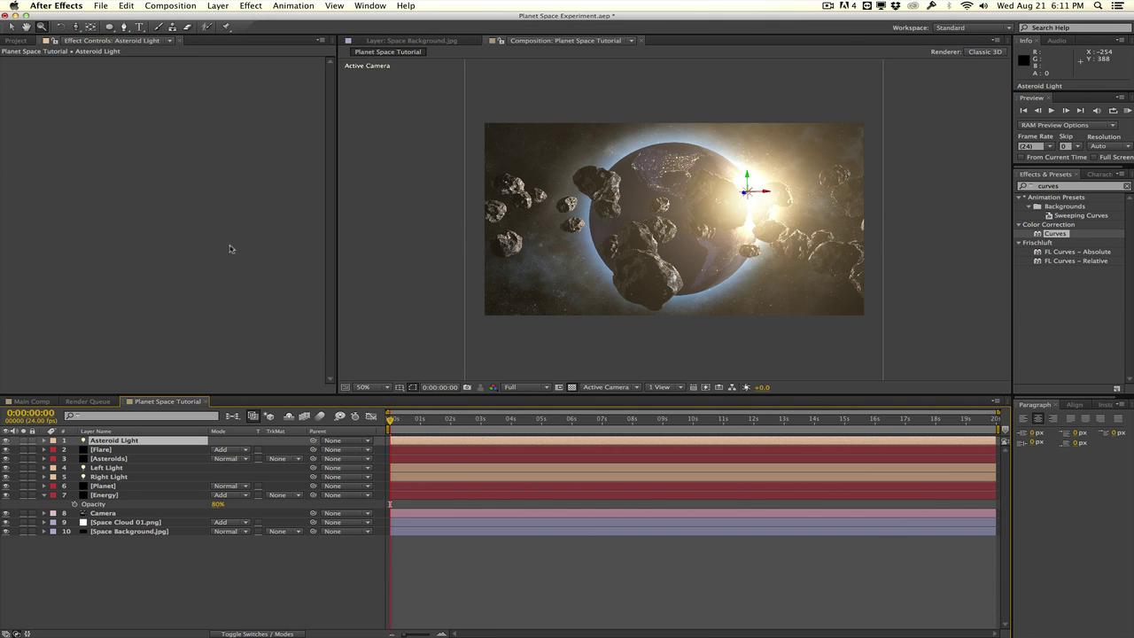
# Step: Create a new adjustment layer above Asteroid Light and name it Looks
pyautogui.click(217, 5)
pyautogui.moveTo(226, 21)
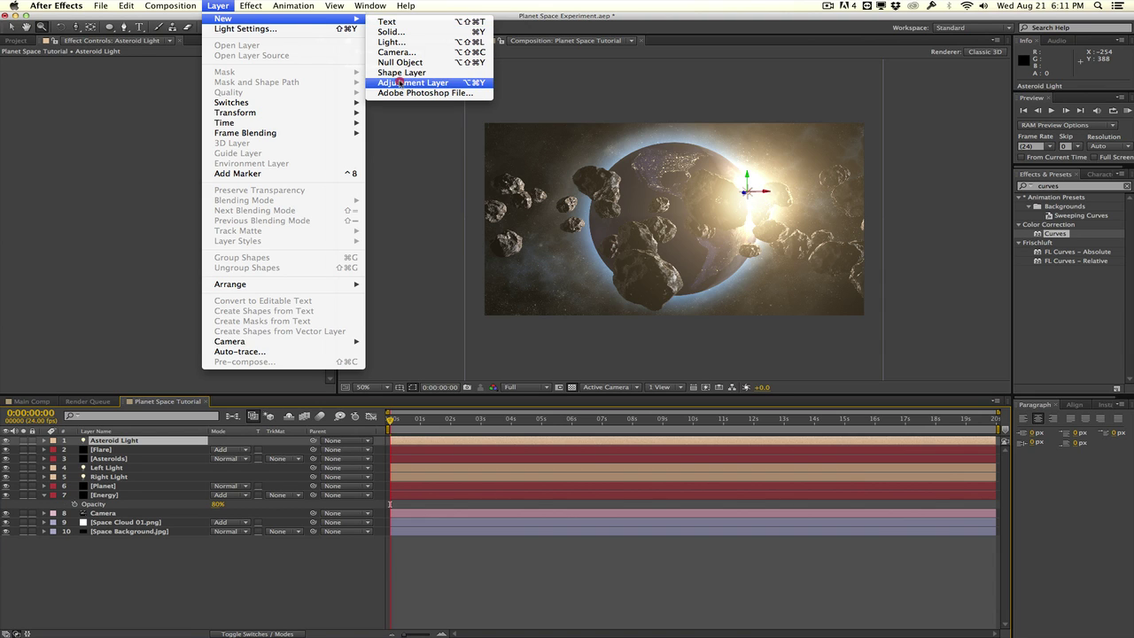
pyautogui.click(409, 82)
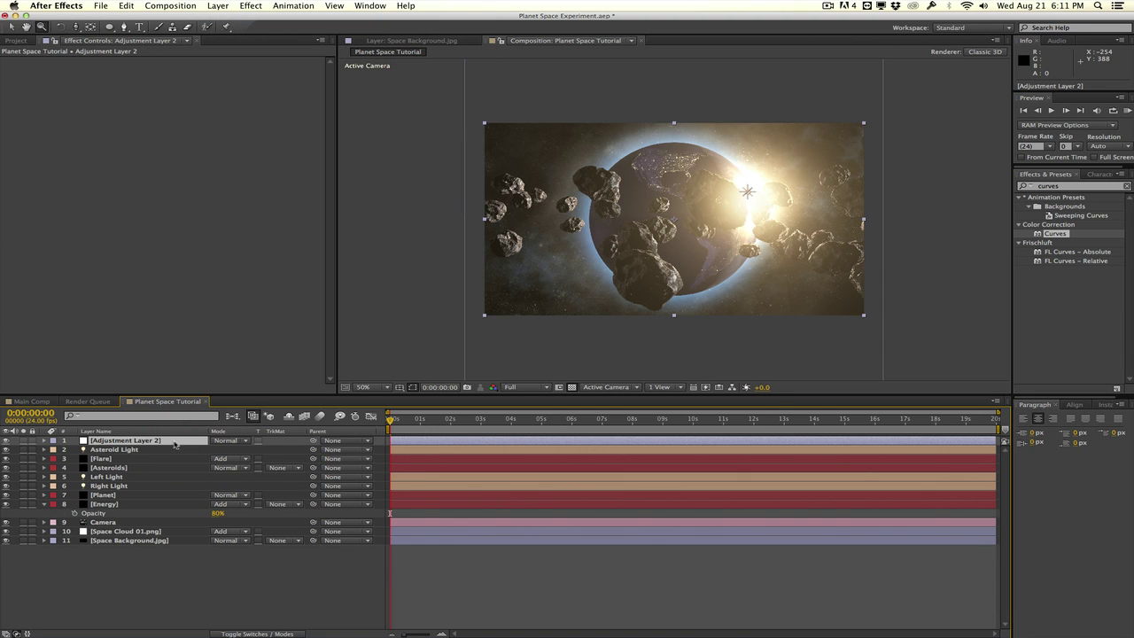
pyautogui.press('Return')
pyautogui.press('BackSpace')
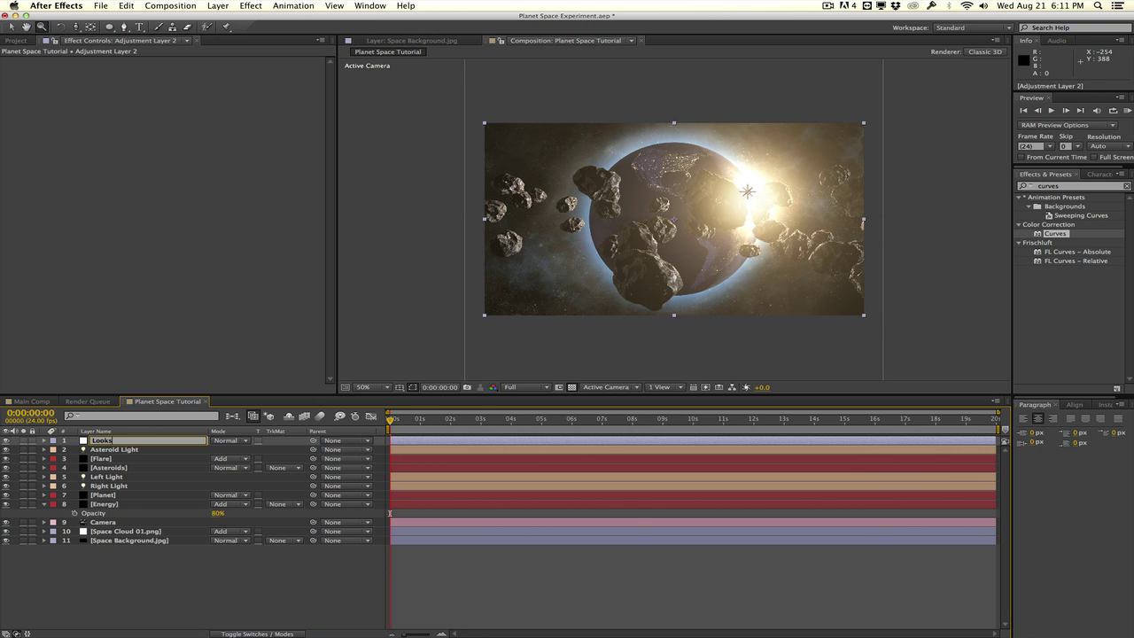
pyautogui.press('Return')
# Step: Apply the Red Giant Color Suite Looks effect to the Looks layer and open its look editor
pyautogui.click(251, 5)
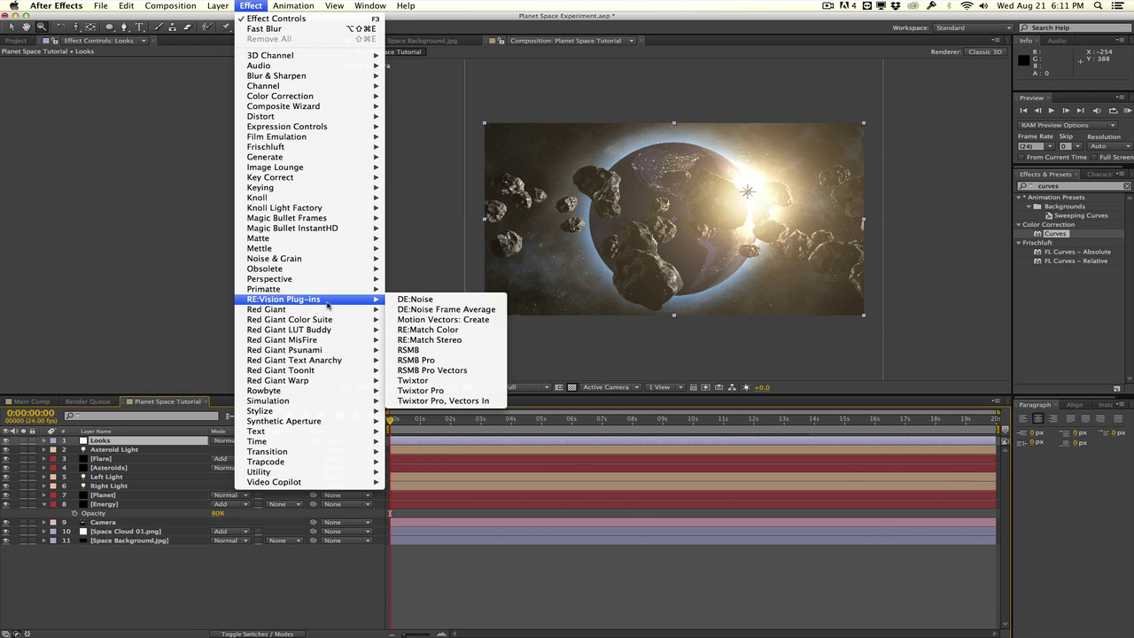
pyautogui.moveTo(335, 319)
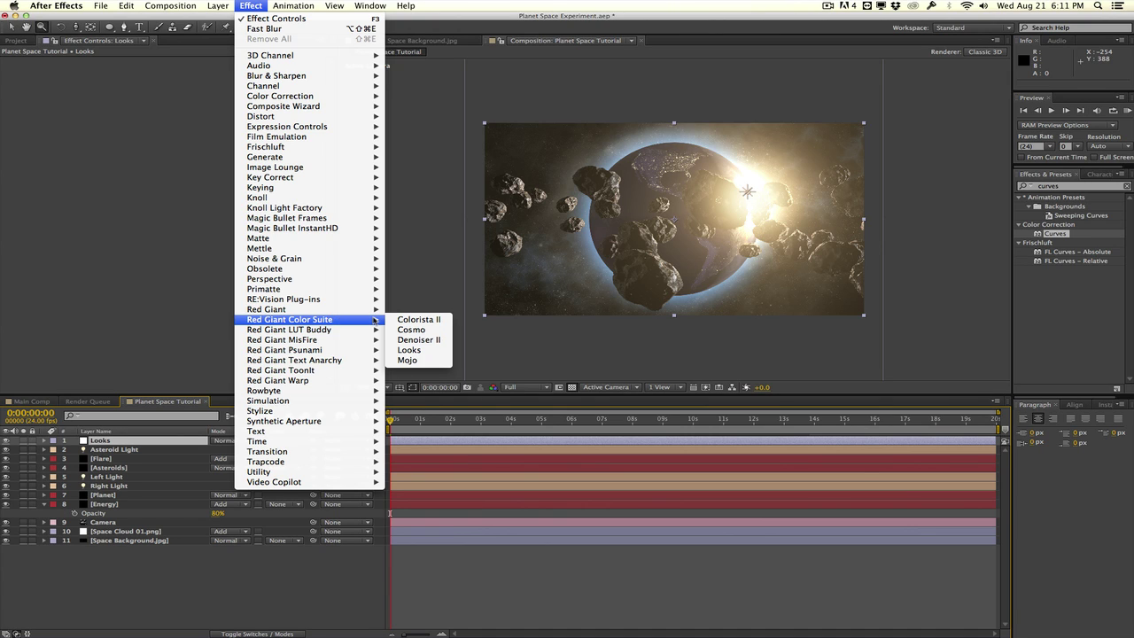
pyautogui.click(412, 351)
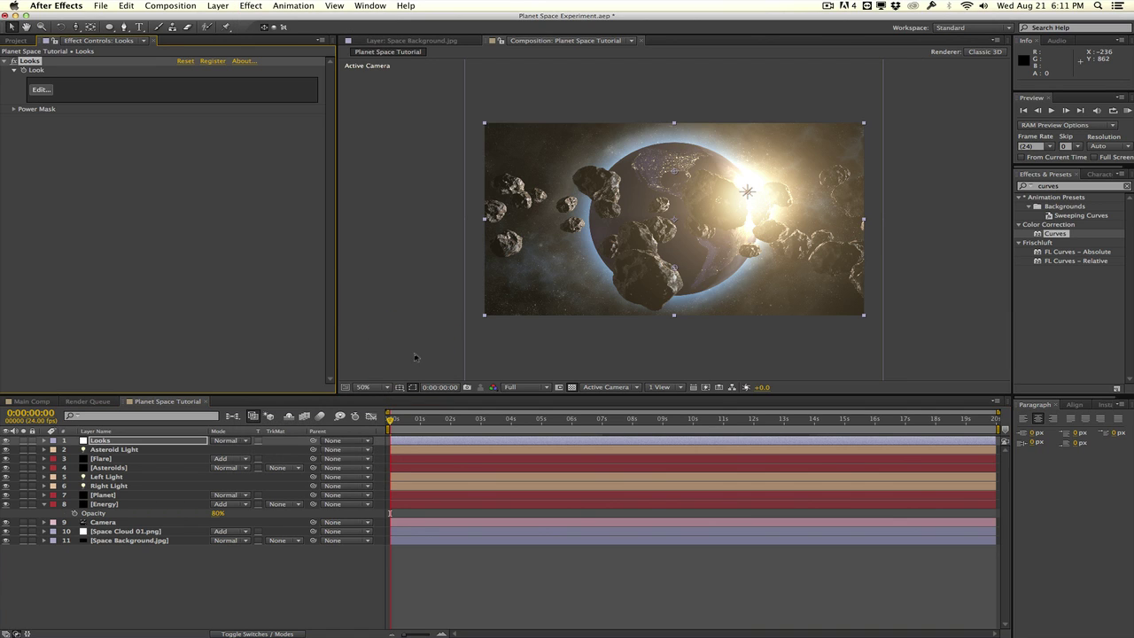
pyautogui.click(41, 90)
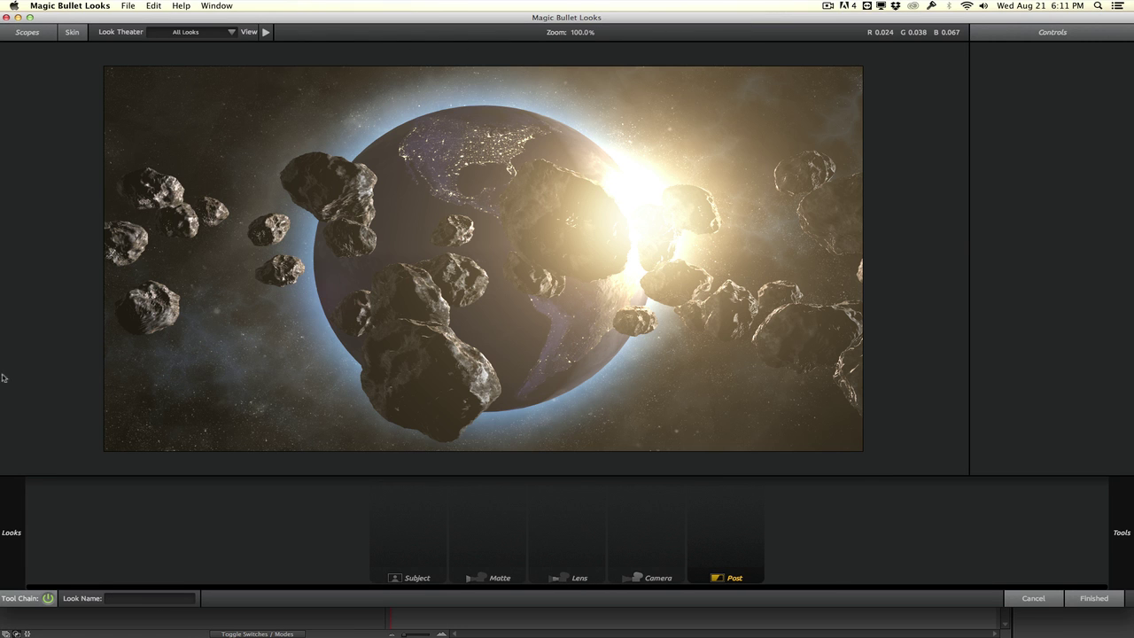
# Step: Try the Bleach Bypass Cool and Hot and Cold preset looks on the scene
pyautogui.moveTo(4, 381)
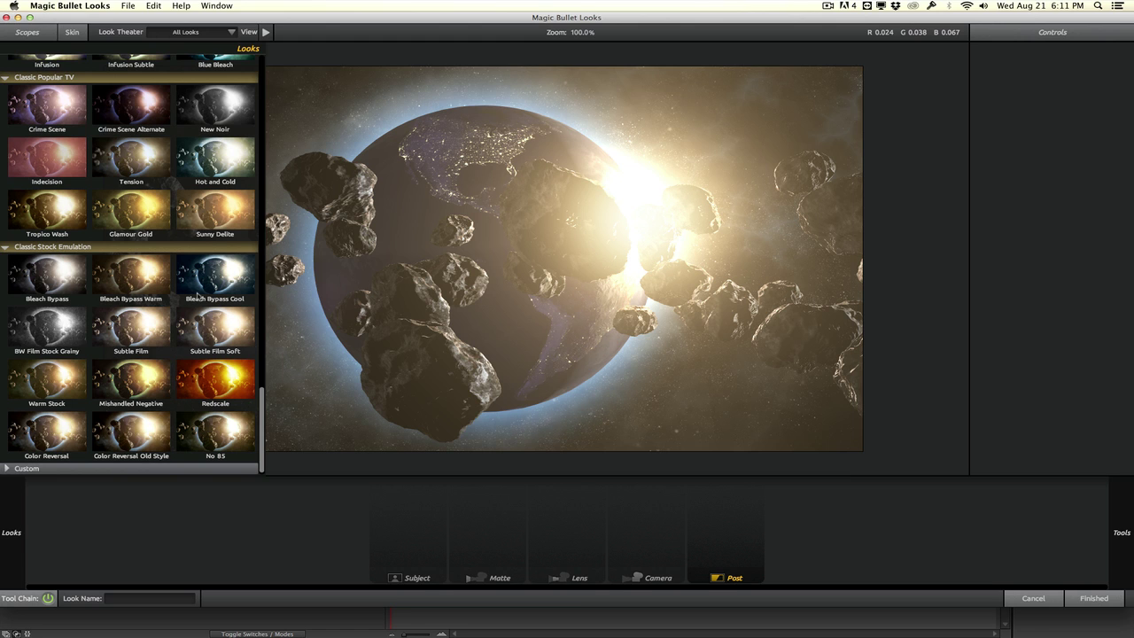
pyautogui.click(197, 292)
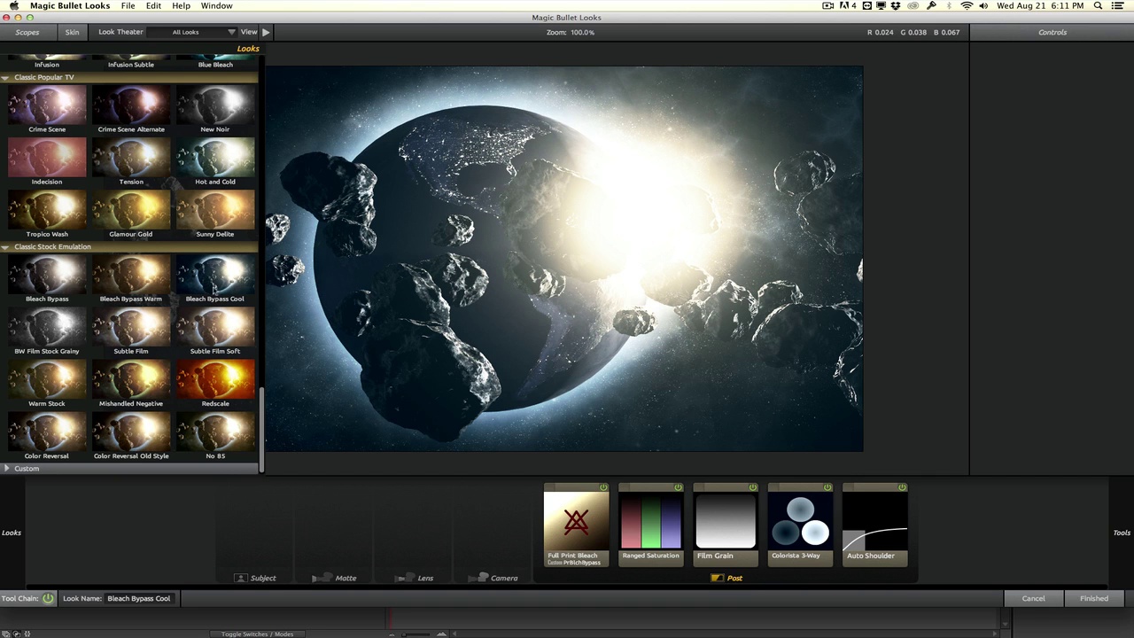
pyautogui.scroll(1, 217, 230)
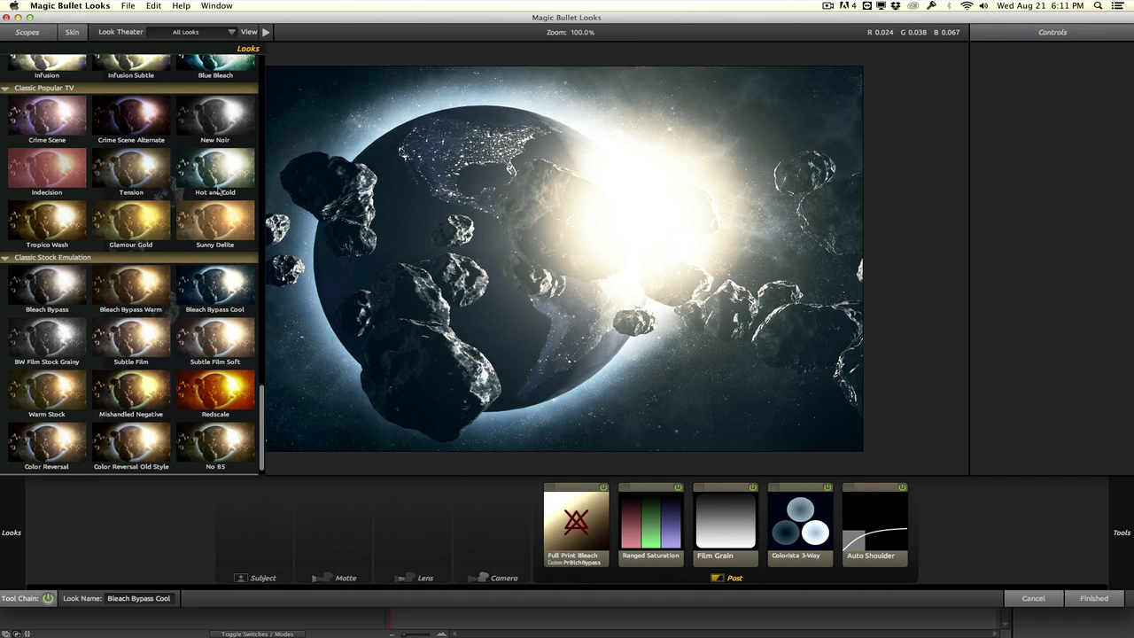
pyautogui.click(213, 189)
# Step: Apply the Coolish Alternate preset from Classic Music Videos, browse the remaining looks, and return to the composition with that look
pyautogui.scroll(5, 211, 237)
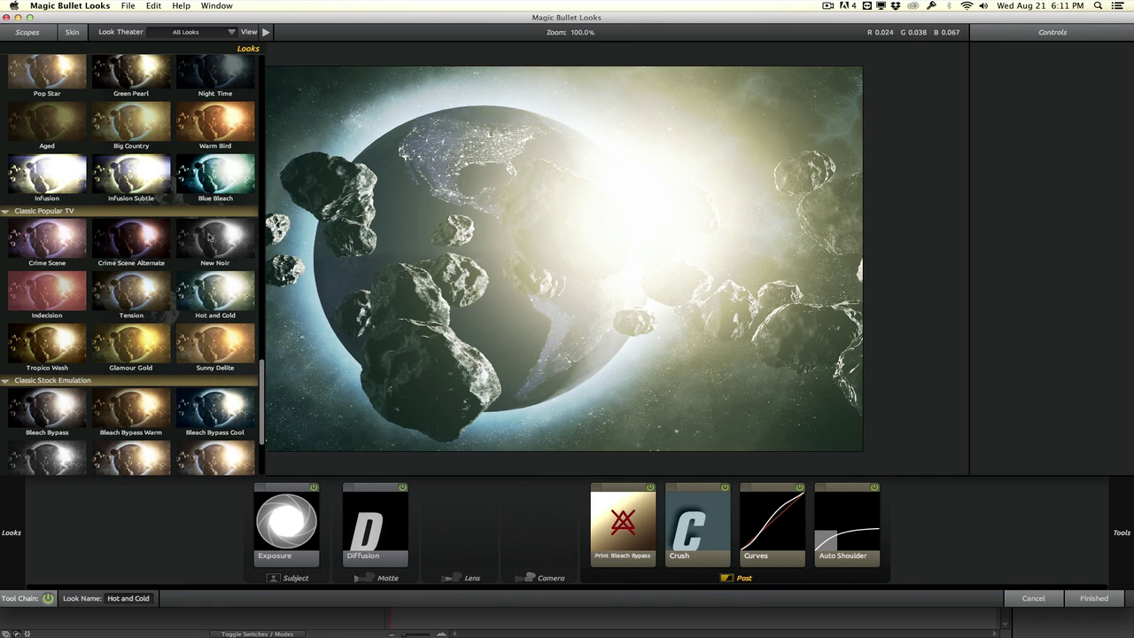
pyautogui.scroll(6, 210, 237)
pyautogui.scroll(1, 209, 235)
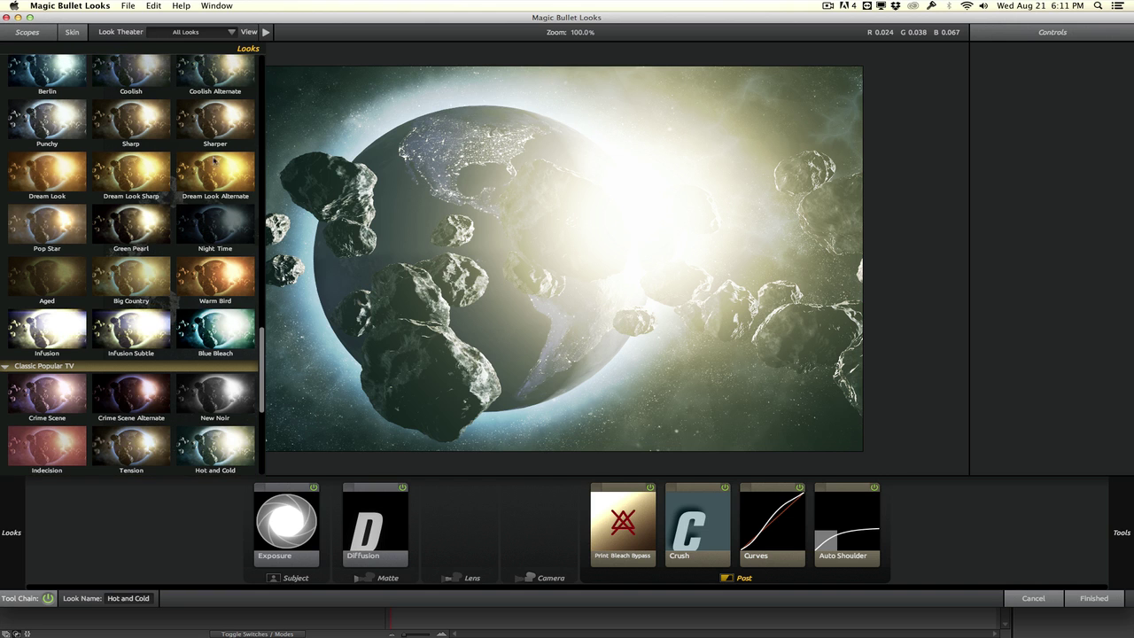
pyautogui.click(214, 76)
pyautogui.scroll(8, 214, 226)
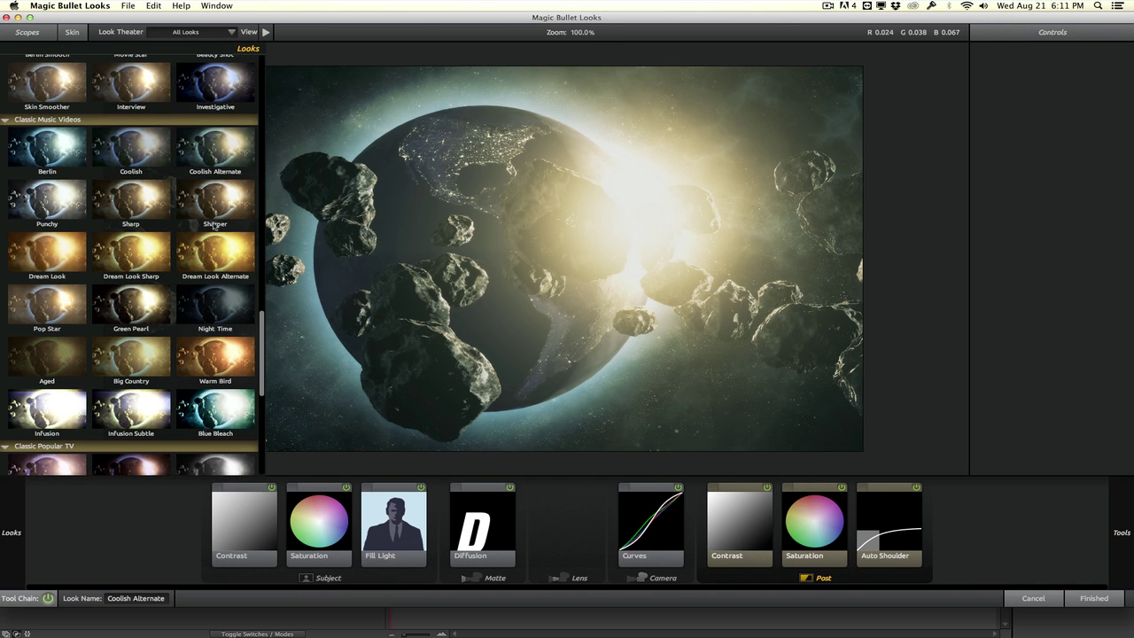
pyautogui.scroll(3, 213, 226)
pyautogui.scroll(2, 213, 227)
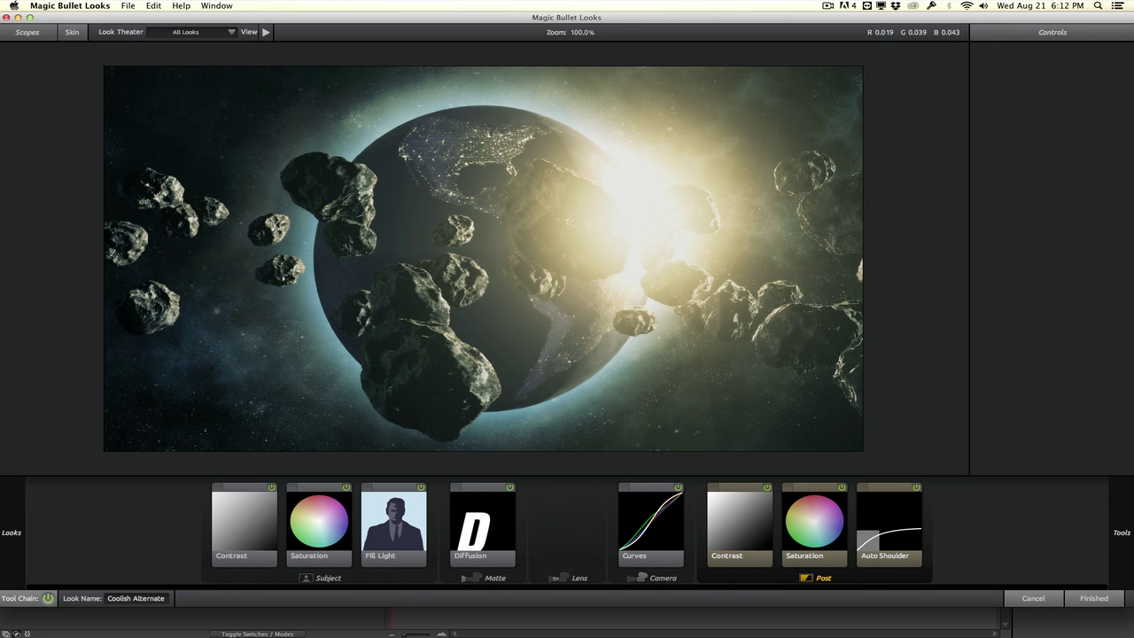
pyautogui.moveTo(14, 527)
pyautogui.scroll(10, 149, 339)
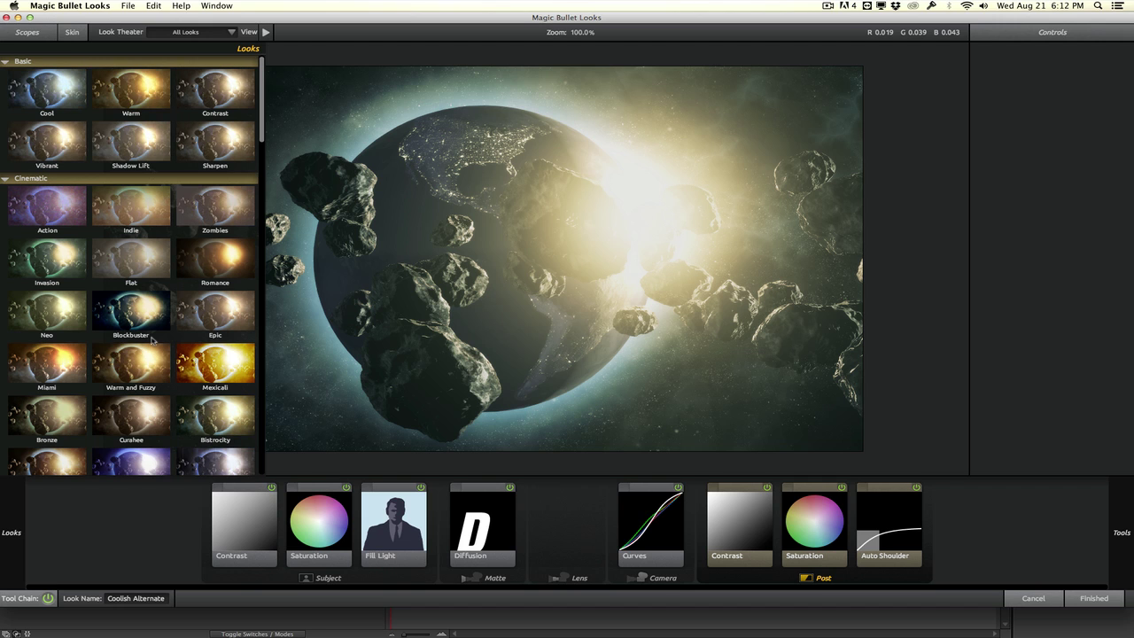
pyautogui.click(1068, 598)
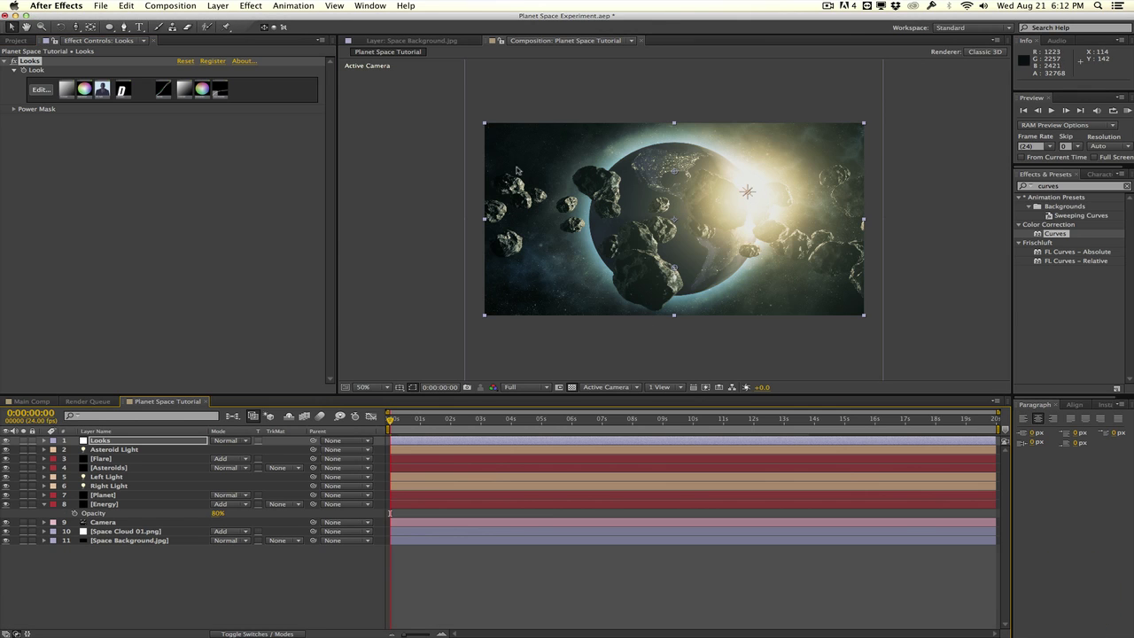
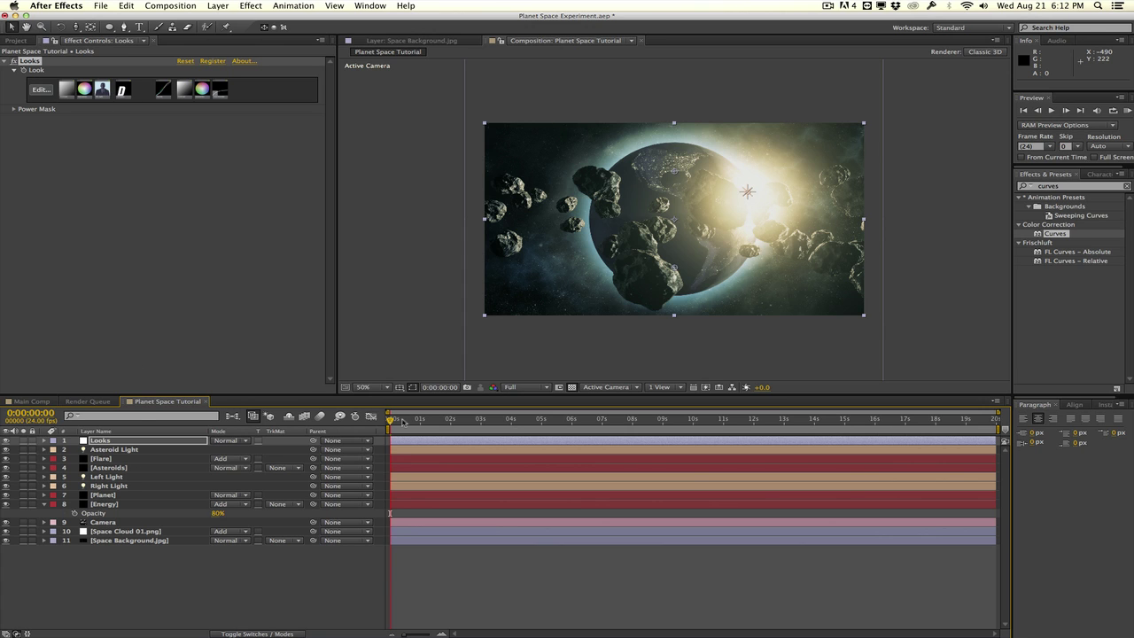
# Step: Set the Optical Flares flicker on the Flare layer to Speed 5 and Amount 5
pyautogui.click(127, 458)
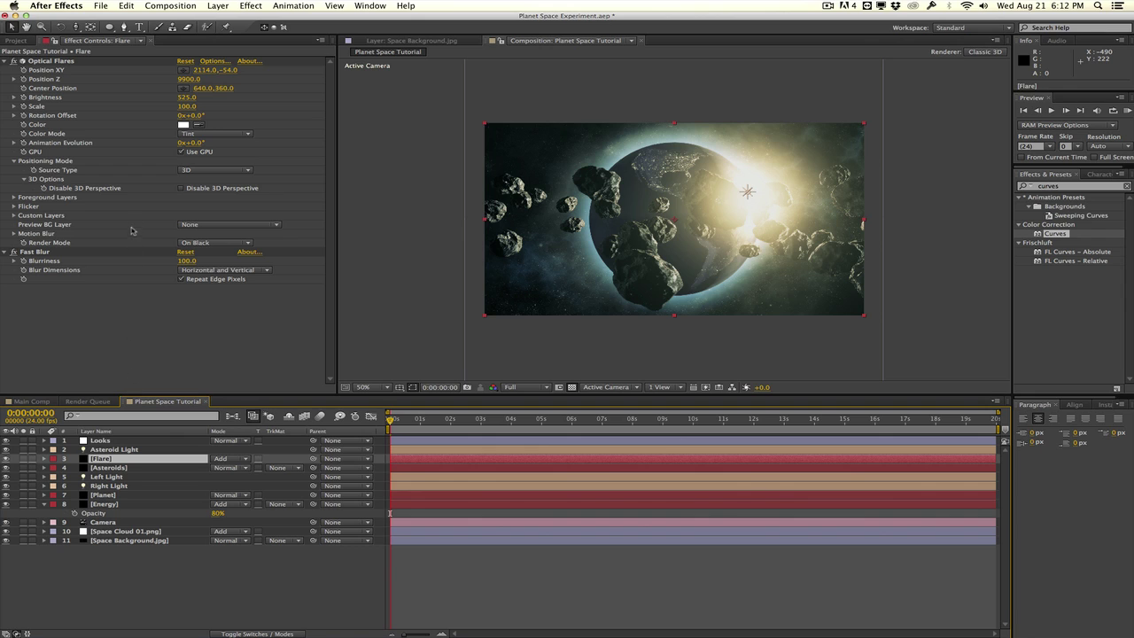
pyautogui.click(14, 206)
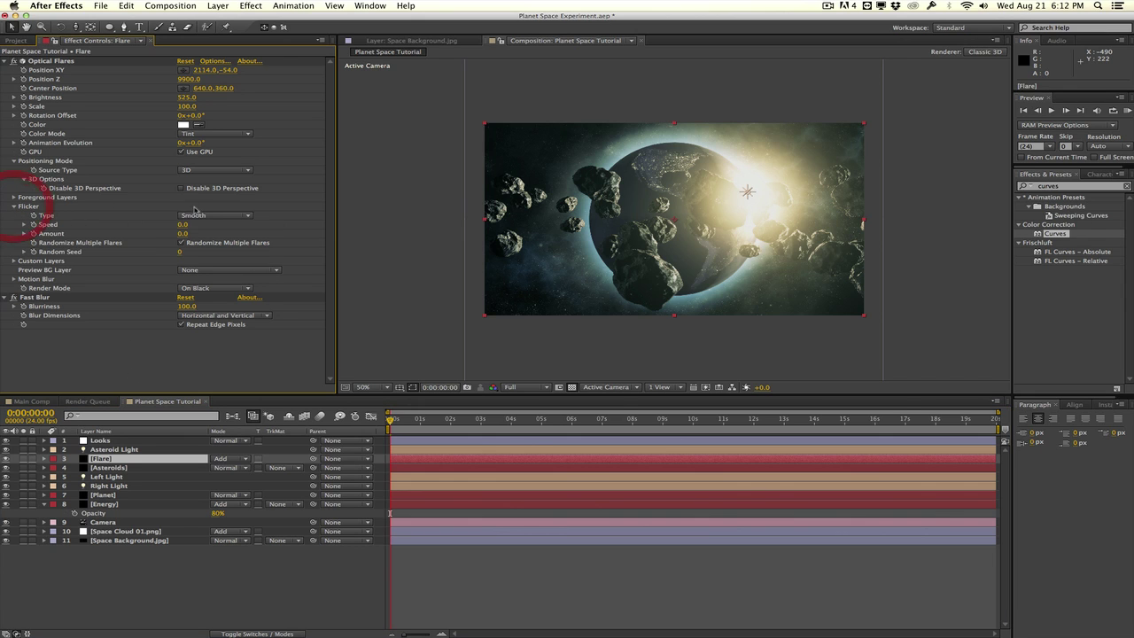
pyautogui.click(188, 225)
pyautogui.press('Tab')
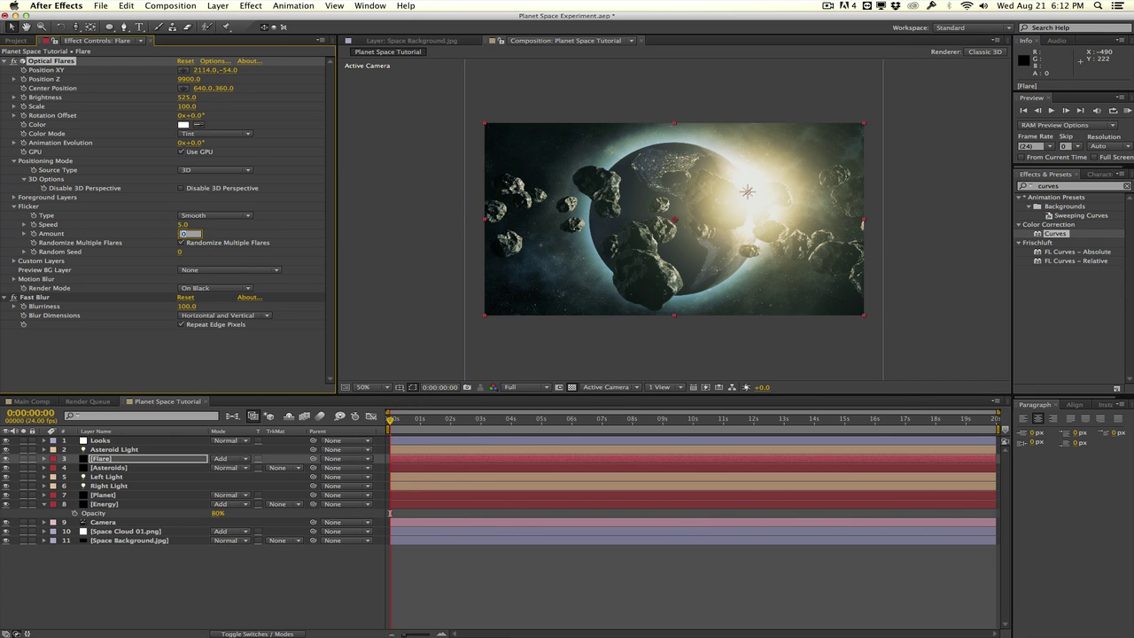
pyautogui.write('5')
pyautogui.press('Tab')
pyautogui.click(139, 366)
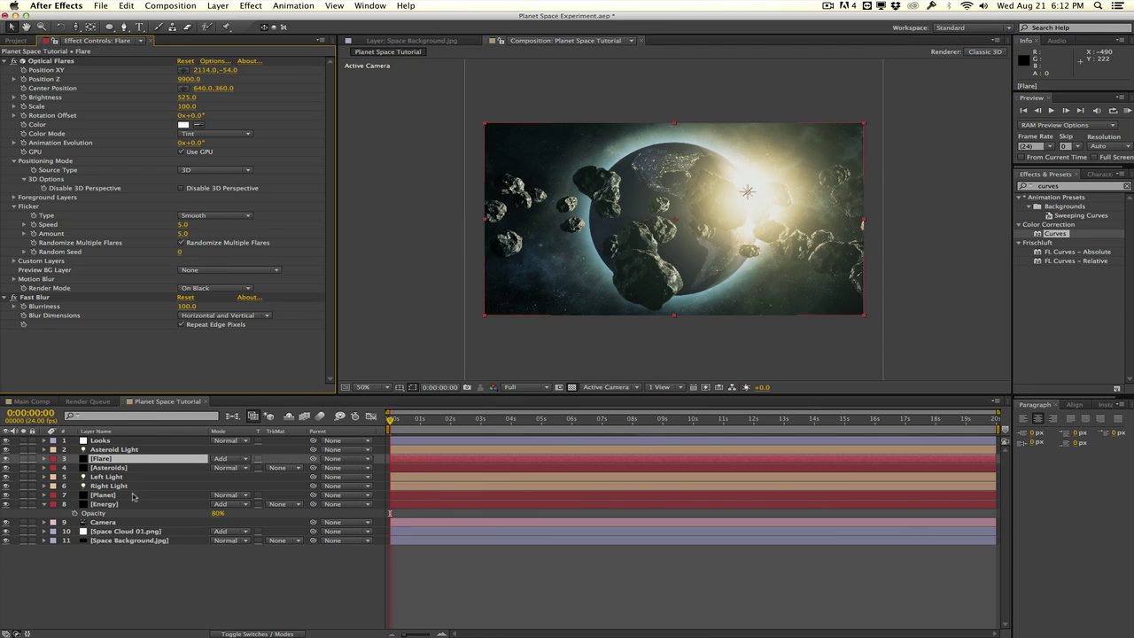
# Step: Reorder the layers so Camera sits below Looks and Asteroid Light sits above Left Light, and add a null object
pyautogui.moveTo(134, 519); pyautogui.dragTo(137, 478)
pyautogui.click(218, 6)
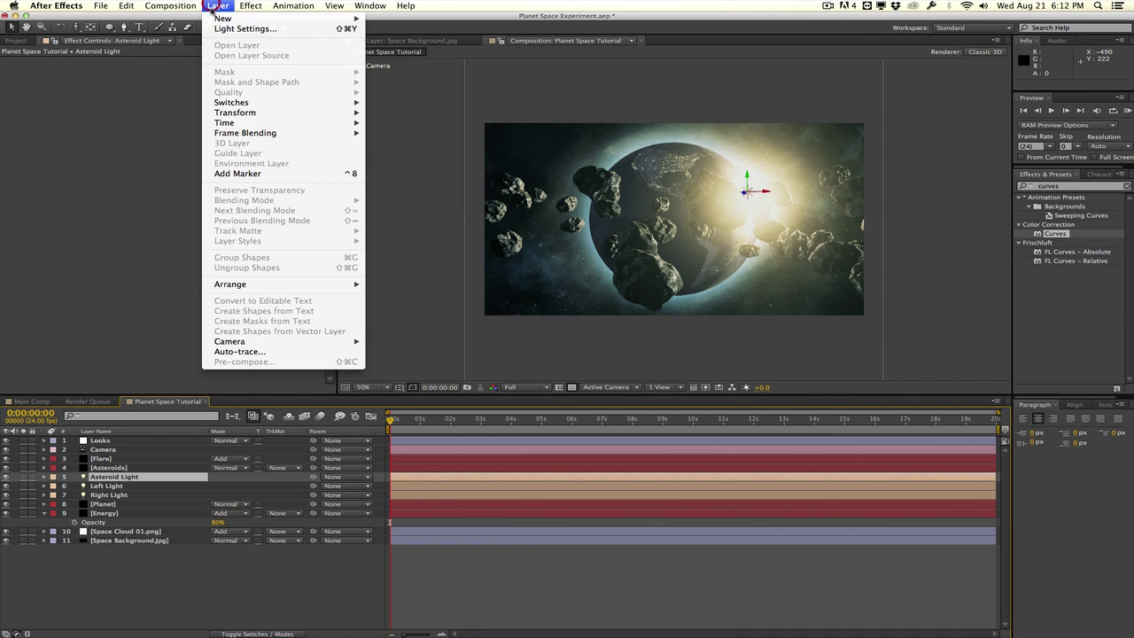
pyautogui.moveTo(350, 19)
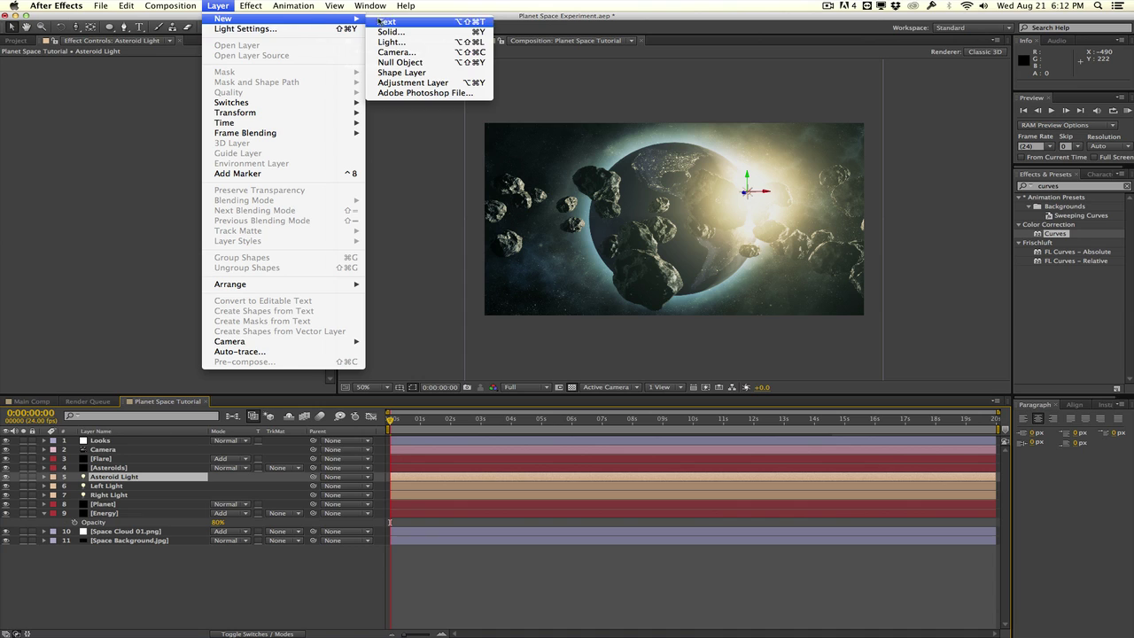
pyautogui.click(401, 62)
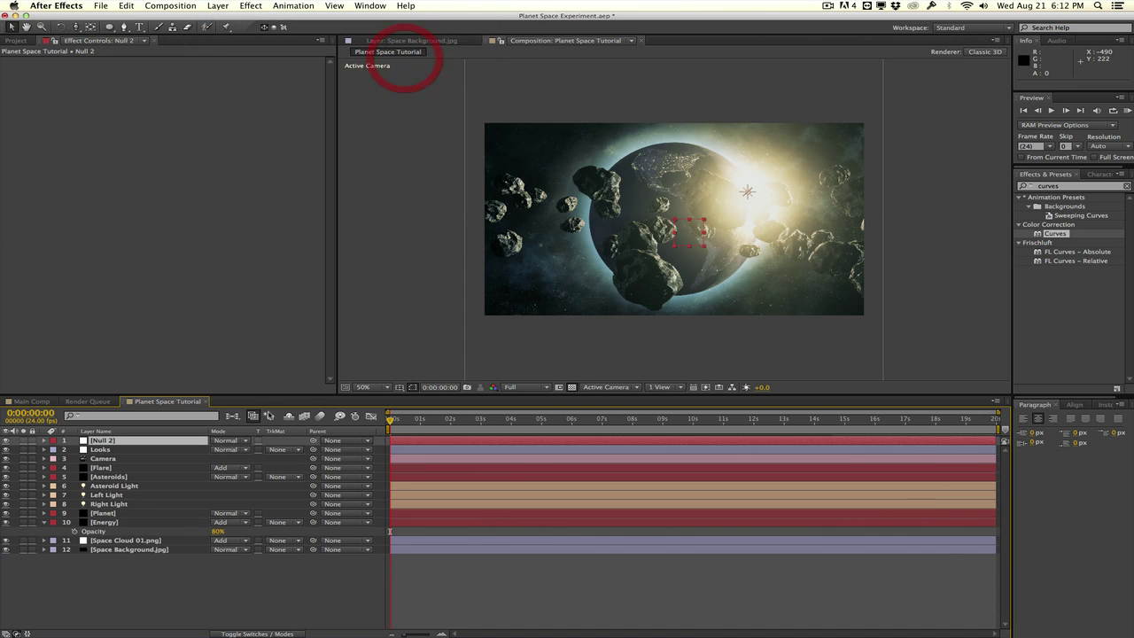
# Step: Rename the new null layer as Controller and make it a 3D layer
pyautogui.click(197, 443)
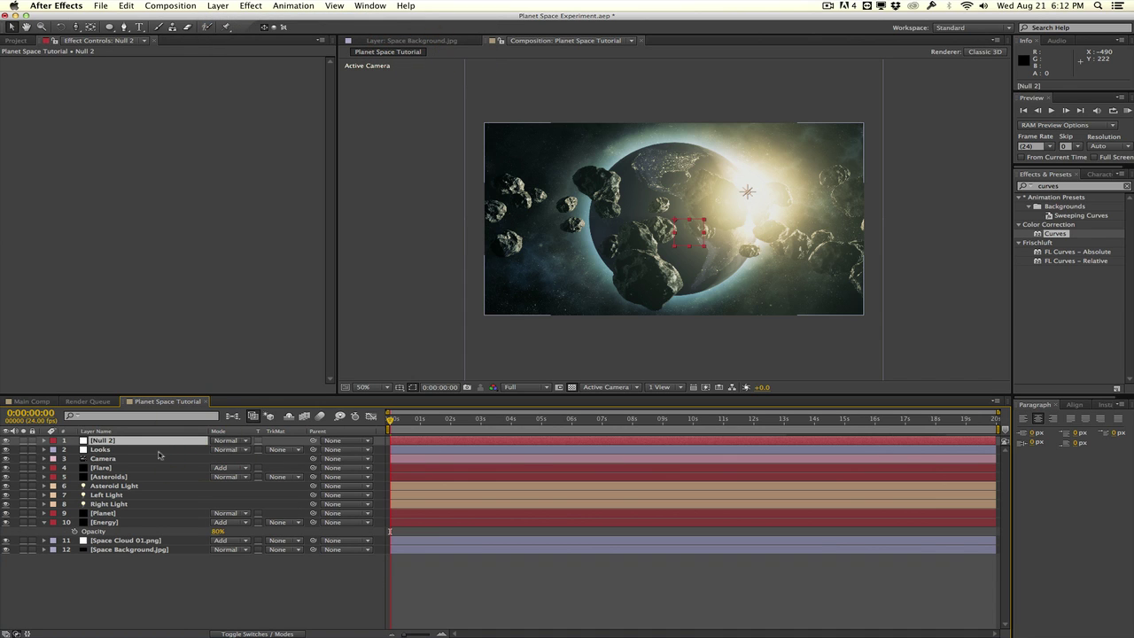
pyautogui.press('Return')
pyautogui.write('C')
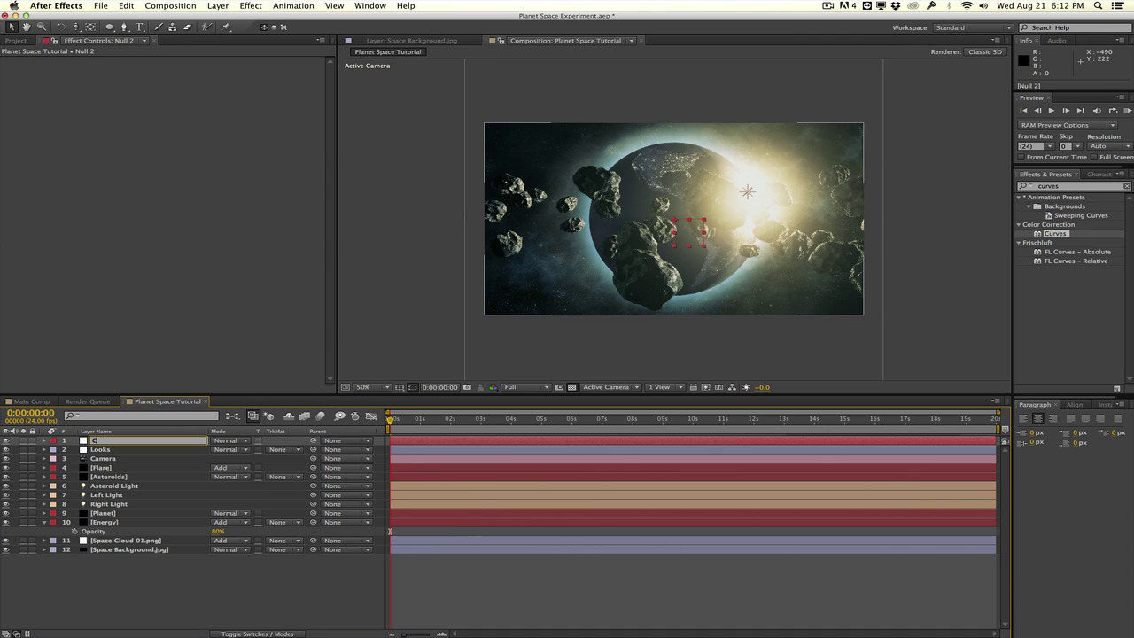
pyautogui.write('pmtroller')
pyautogui.press('Return')
pyautogui.press('F4')
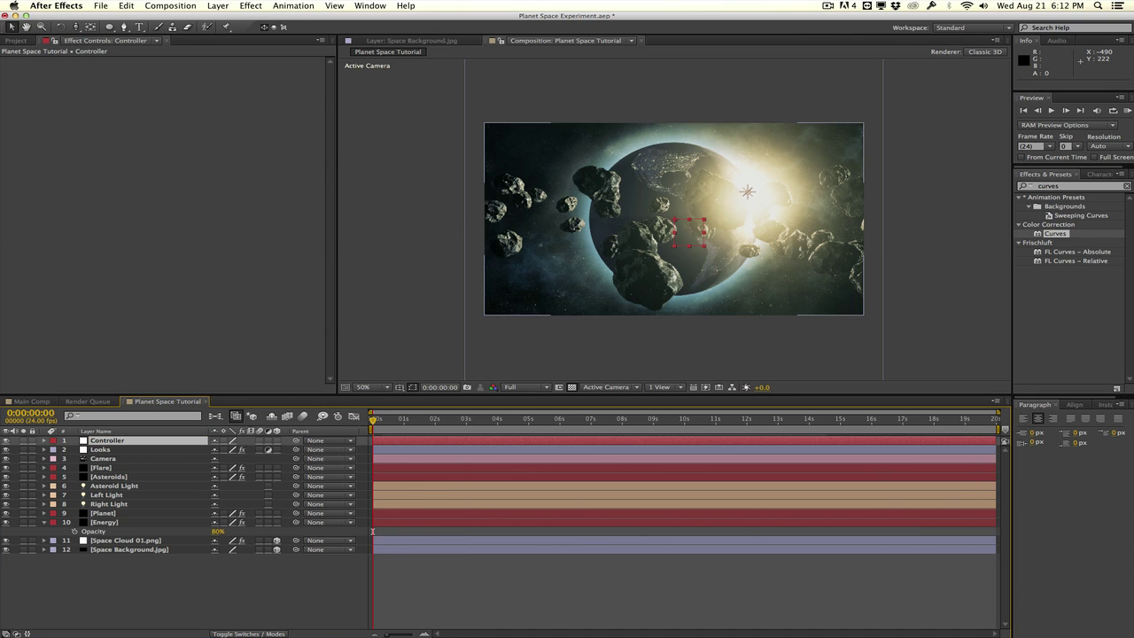
pyautogui.click(277, 440)
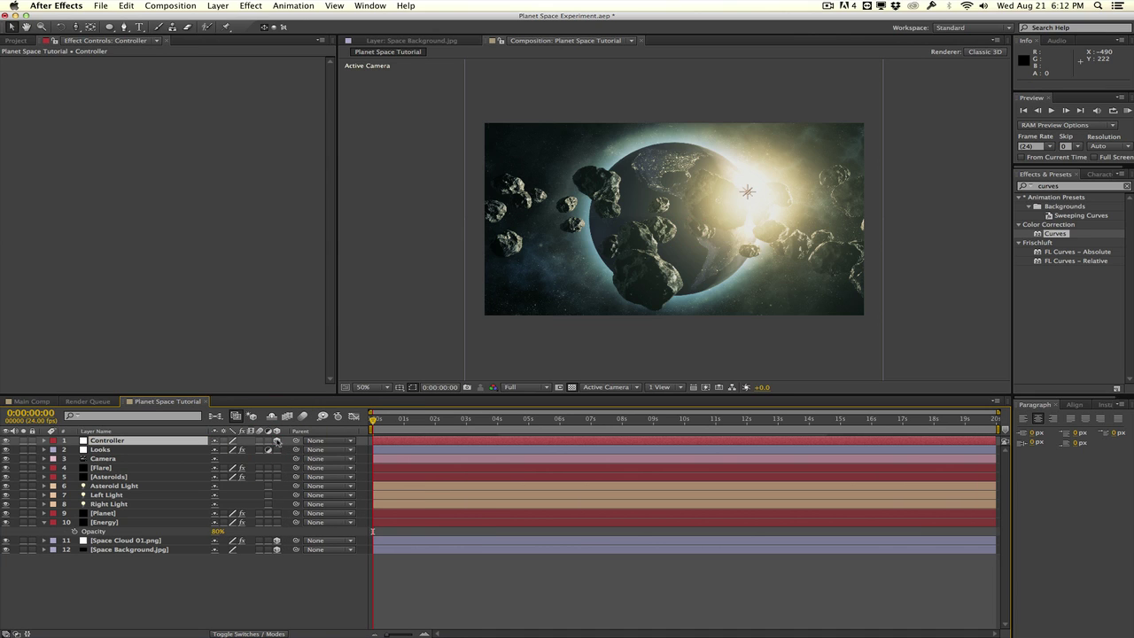
# Step: Parent the Camera layer to Controller and place it directly beneath that layer
pyautogui.click(166, 462)
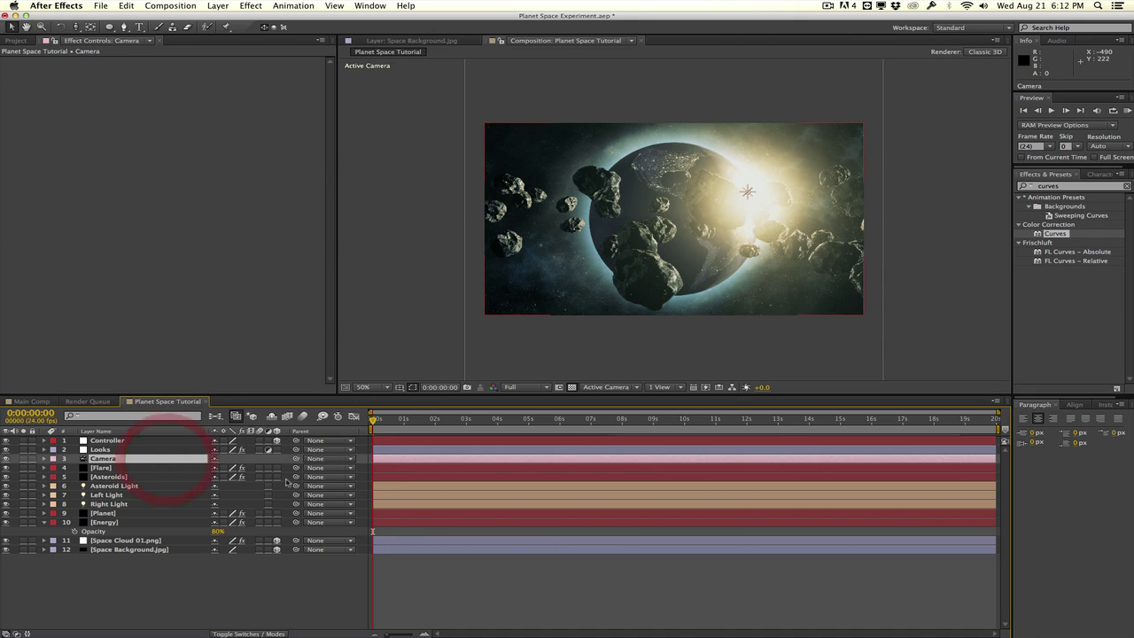
pyautogui.moveTo(296, 458); pyautogui.dragTo(163, 440)
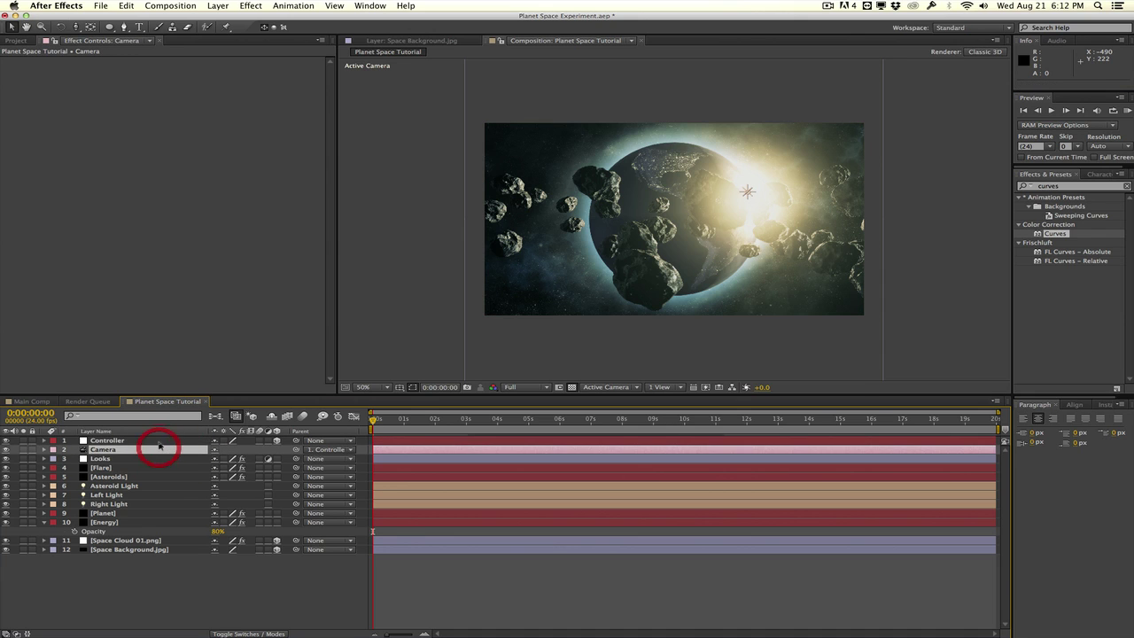
# Step: Keyframe the Controller's Z position from 2170 at the start to 680 at 12 seconds
pyautogui.click(159, 441)
pyautogui.press('p')
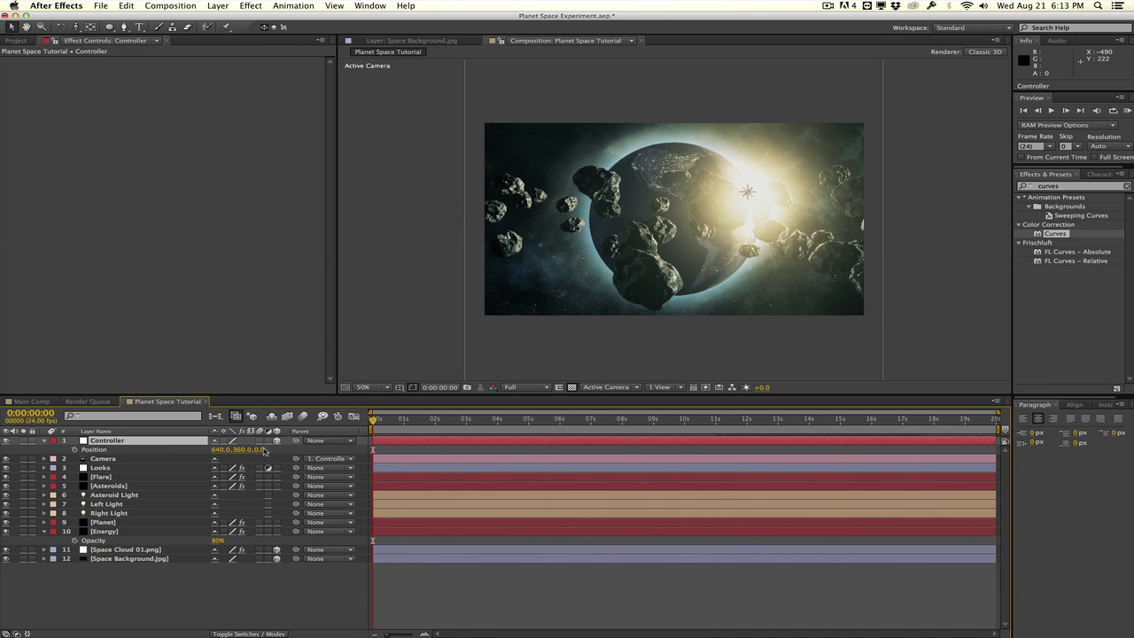
pyautogui.moveTo(263, 449); pyautogui.dragTo(392, 452)
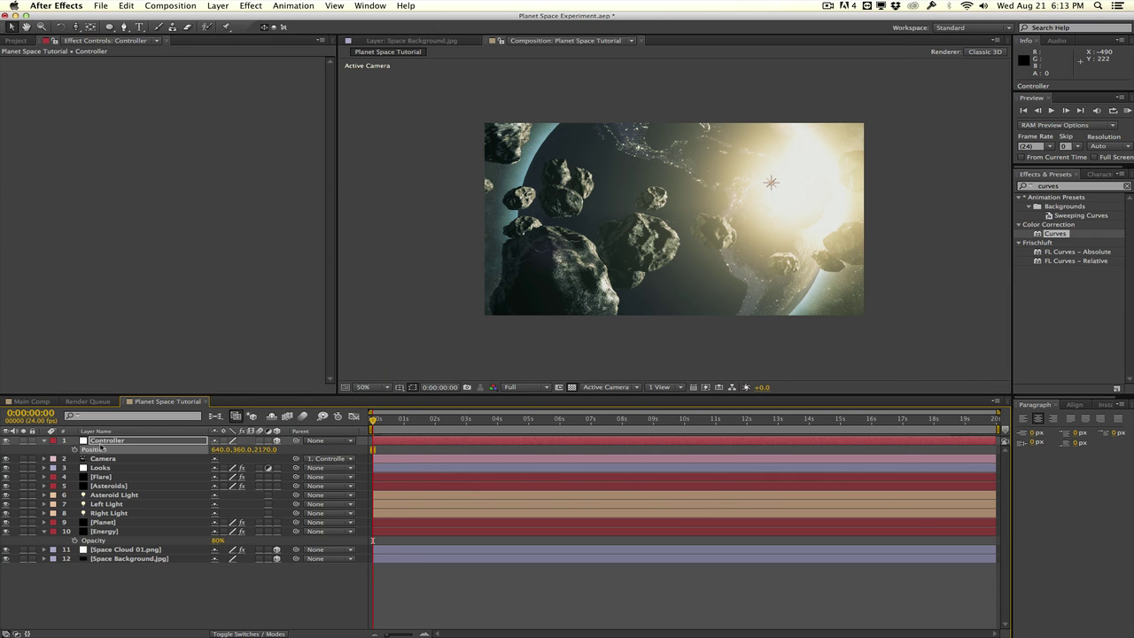
pyautogui.click(74, 449)
pyautogui.click(746, 423)
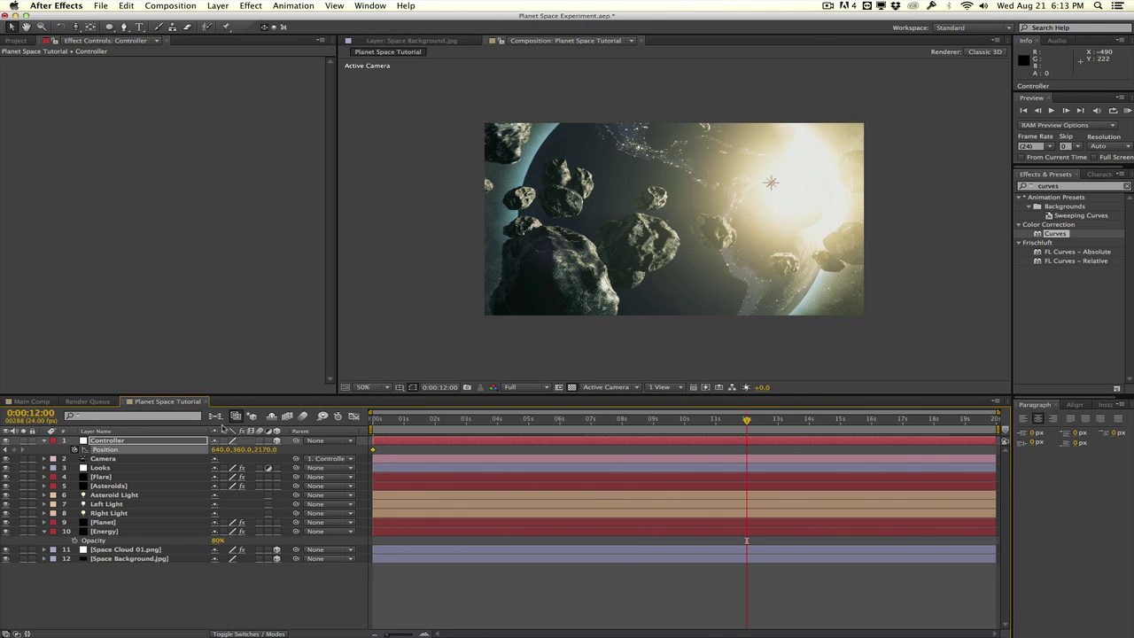
pyautogui.moveTo(259, 450); pyautogui.dragTo(169, 452)
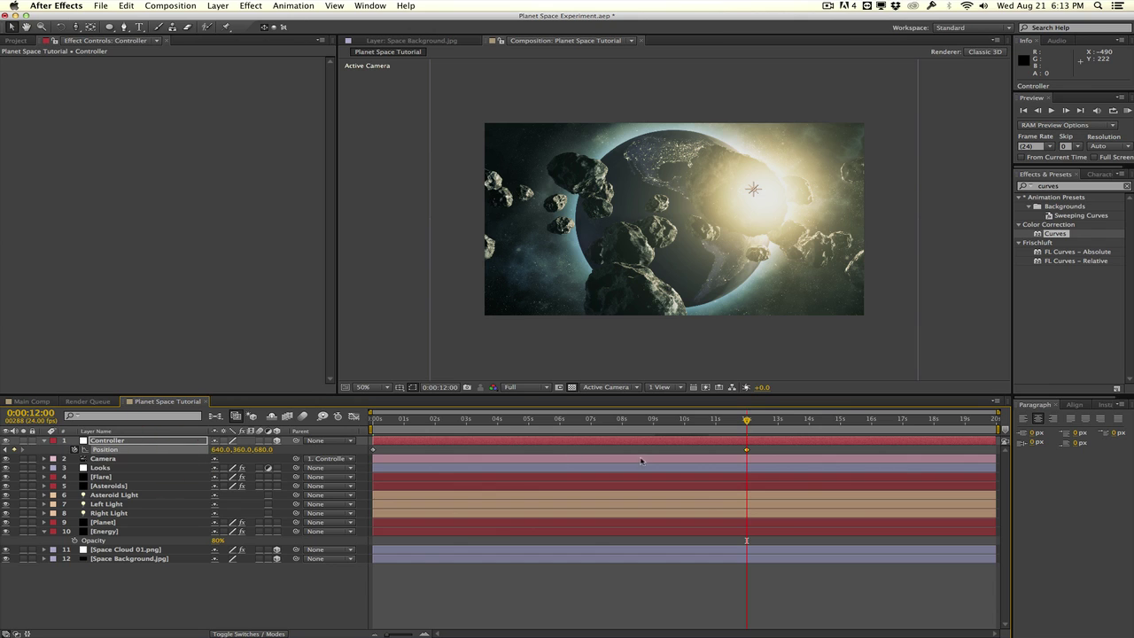
# Step: Keyframe the Controller's Z Rotation from 25° at the start to 0° at 6 seconds
pyautogui.moveTo(471, 423); pyautogui.dragTo(361, 432)
pyautogui.press('r')
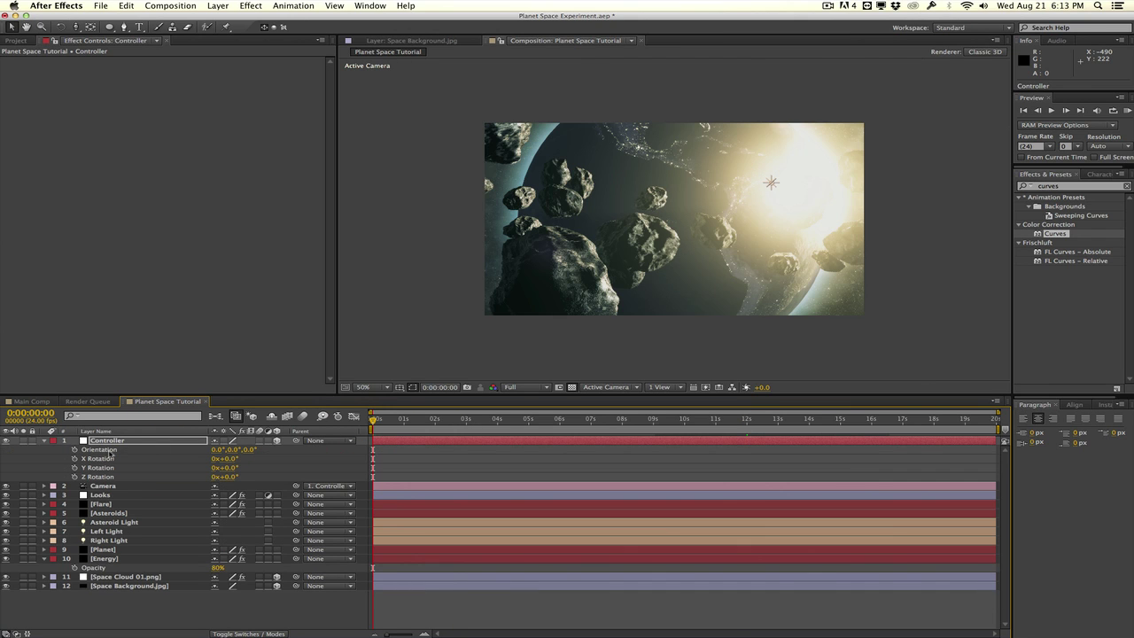
pyautogui.click(74, 477)
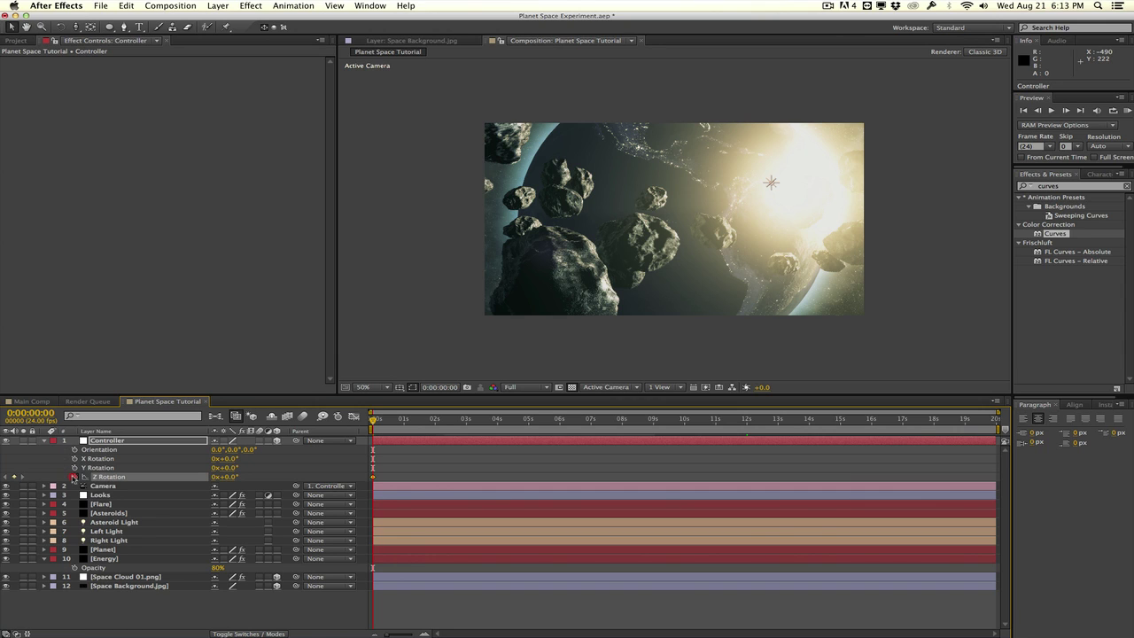
pyautogui.click(232, 476)
pyautogui.write('25')
pyautogui.press('Return')
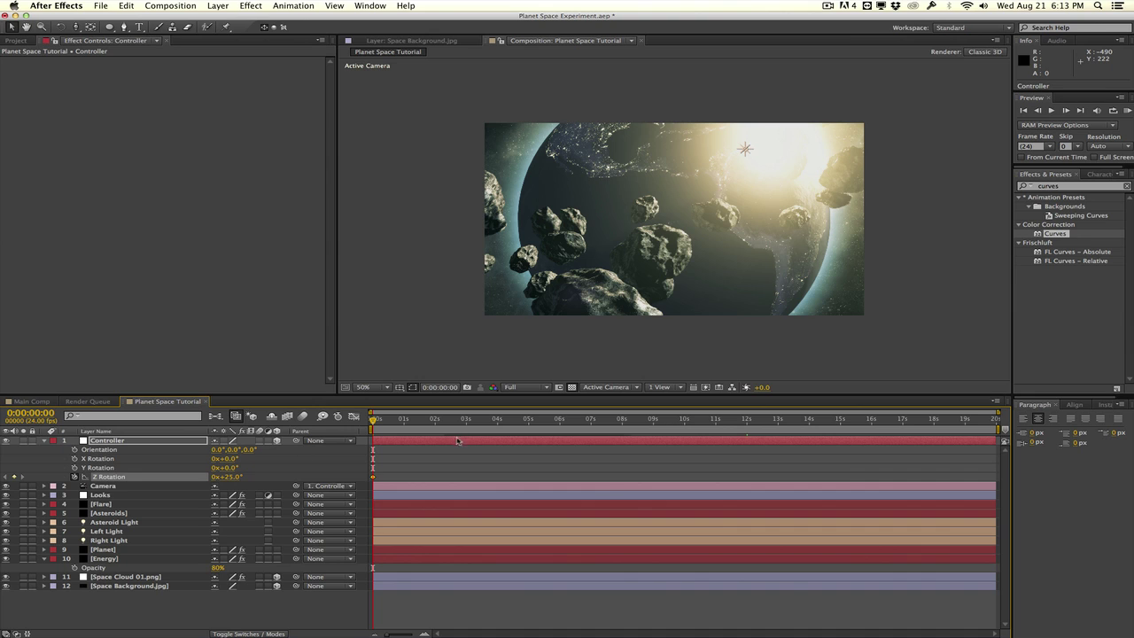
pyautogui.click(559, 423)
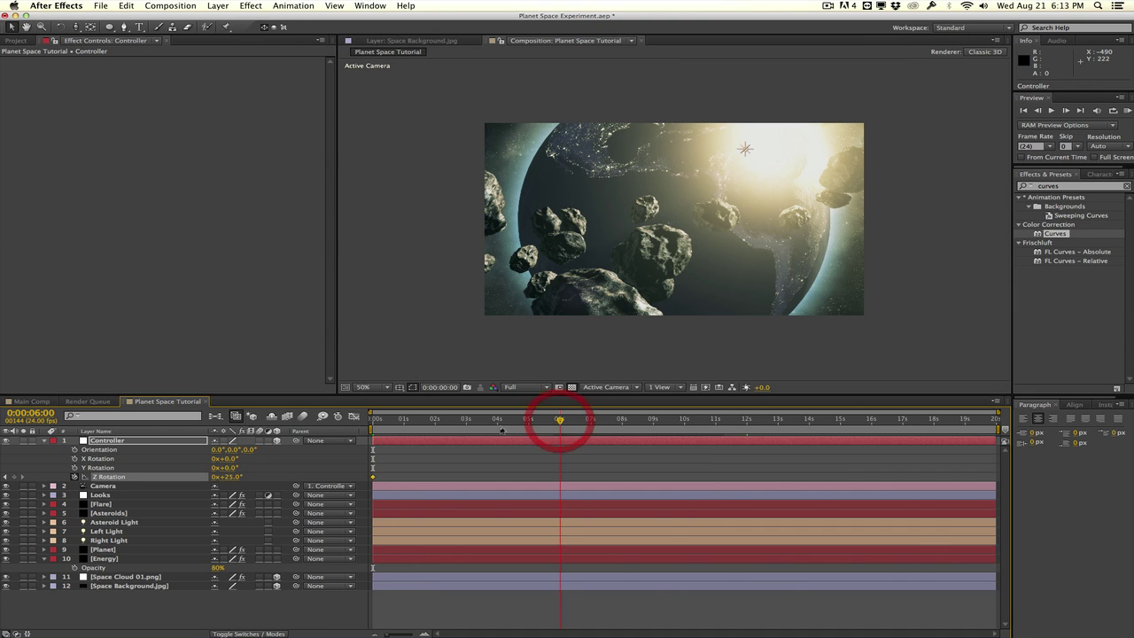
pyautogui.click(231, 476)
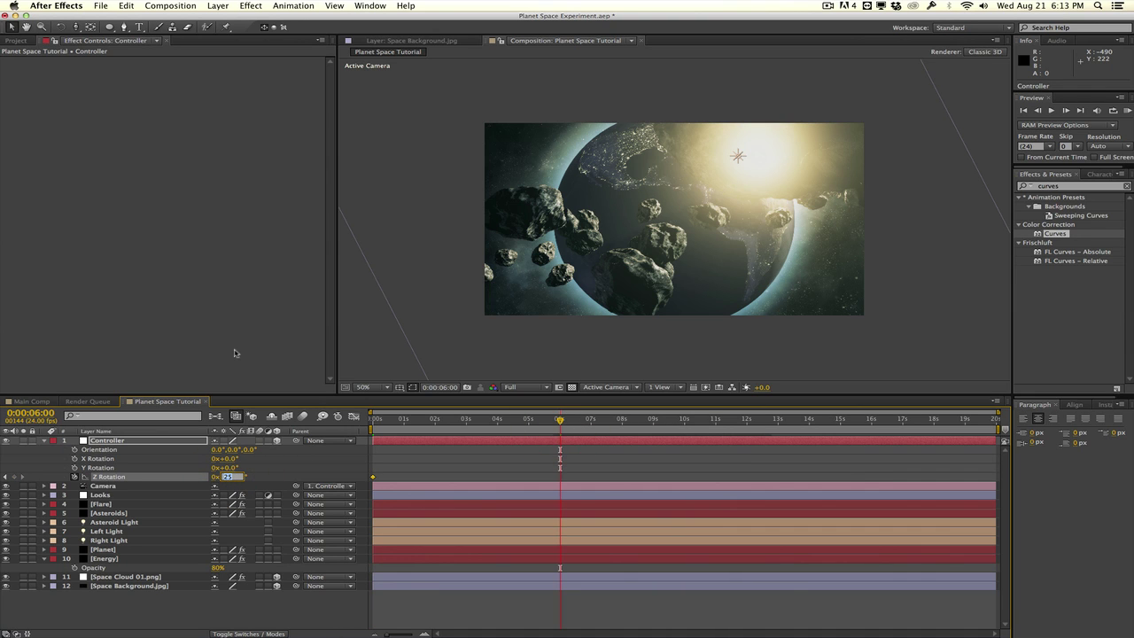
pyautogui.write('0')
pyautogui.press('Return')
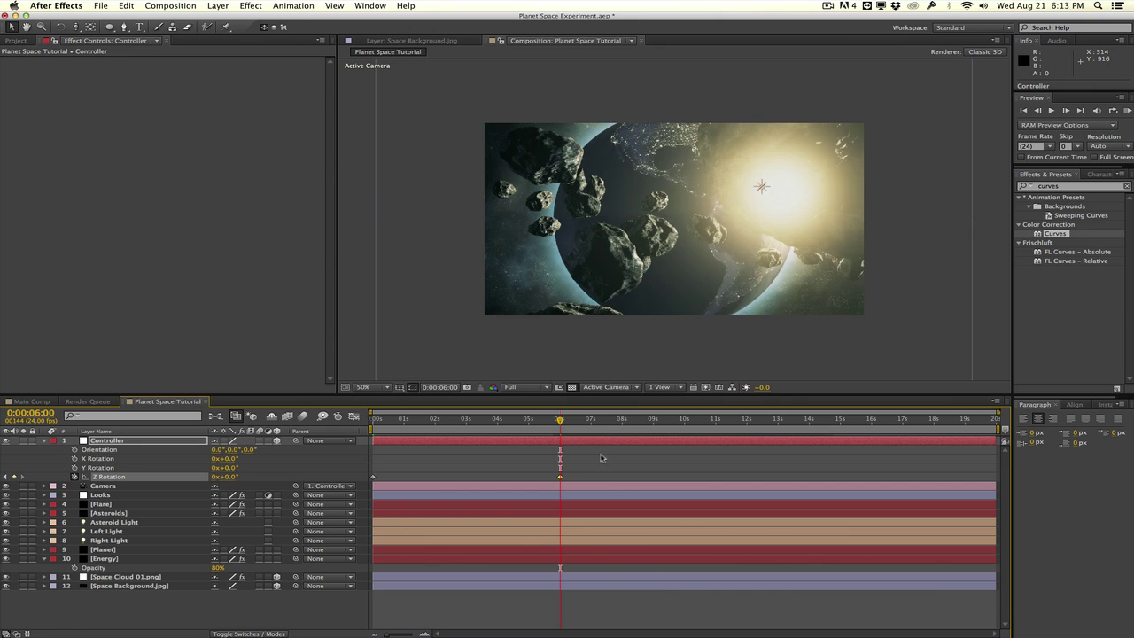
# Step: Apply Easy Ease to the Z Rotation keyframes and lengthen the ending keyframe's ease handle in the Graph Editor
pyautogui.moveTo(597, 464); pyautogui.dragTo(368, 485)
pyautogui.press('F9')
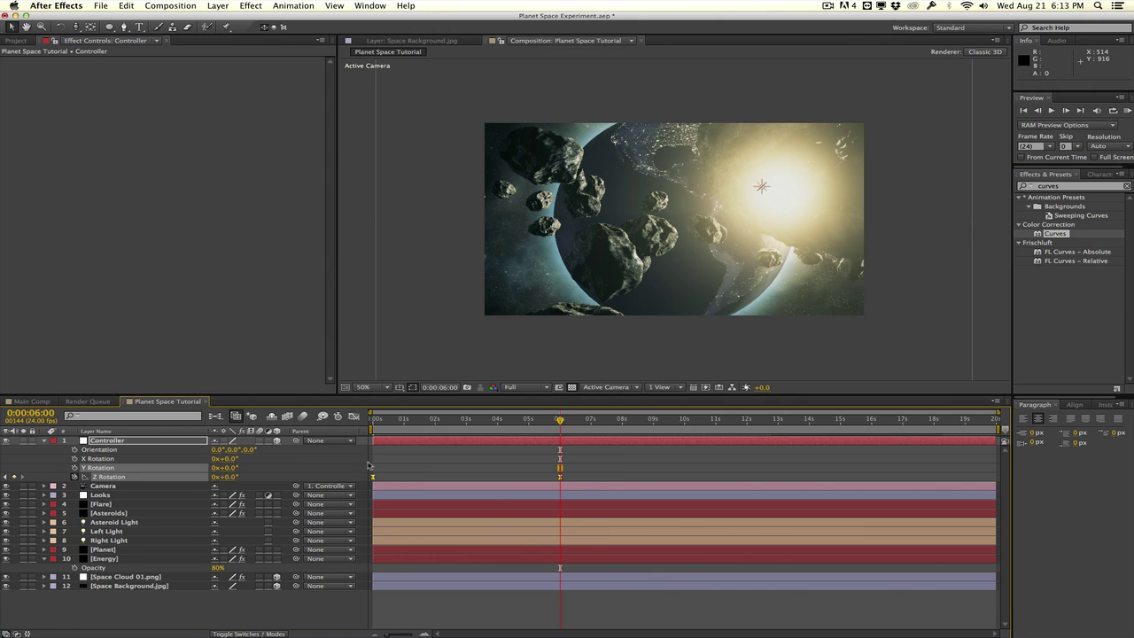
pyautogui.click(353, 417)
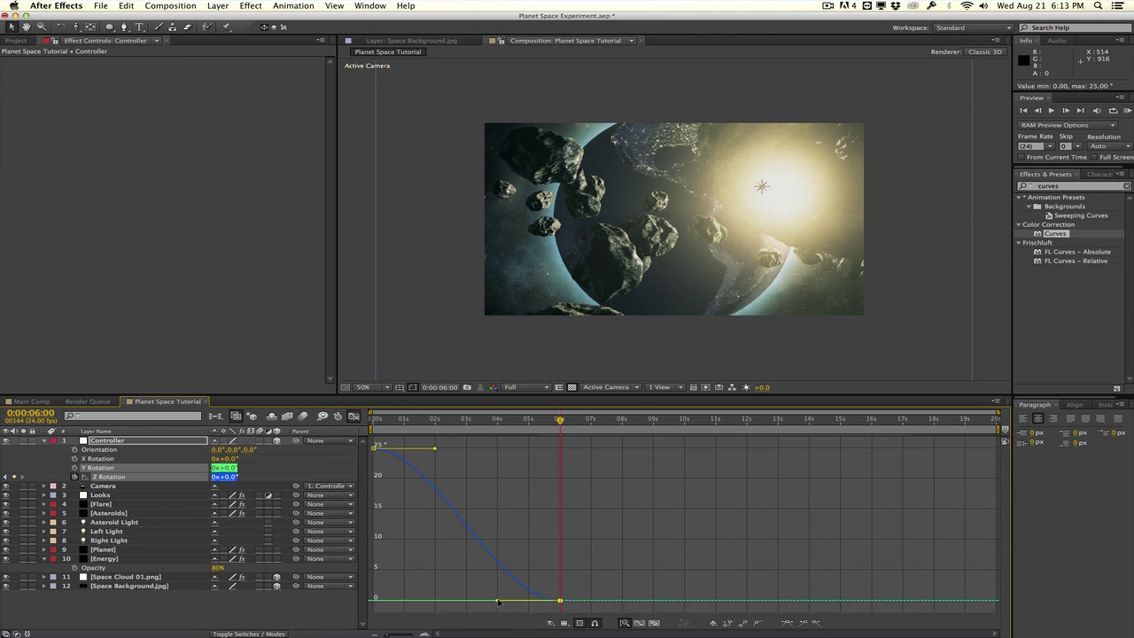
pyautogui.moveTo(496, 602); pyautogui.dragTo(454, 601)
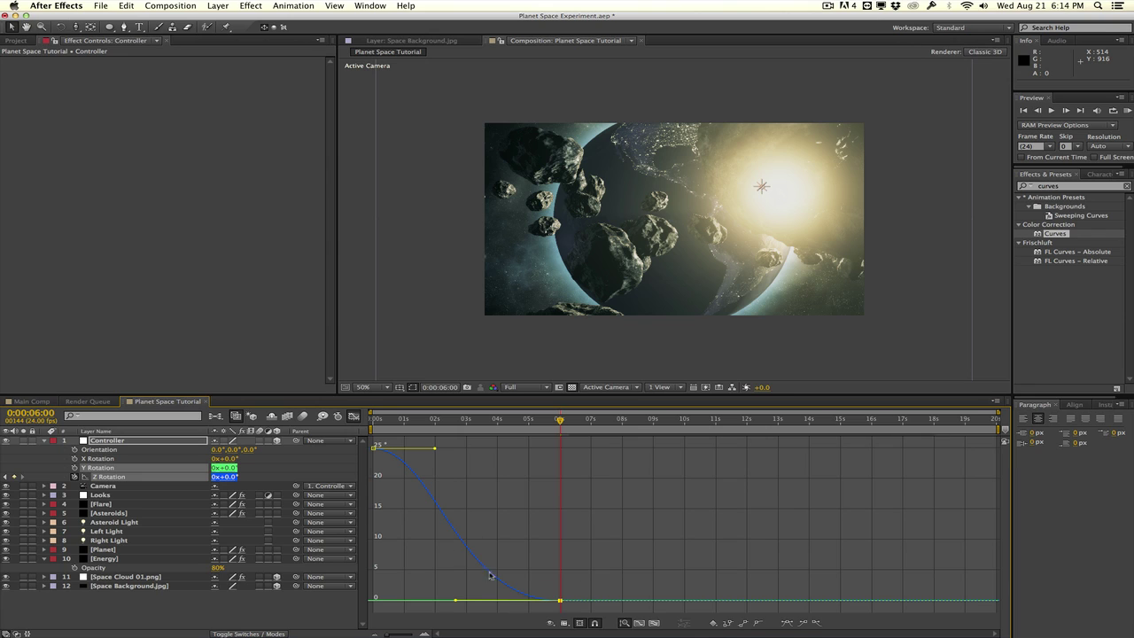
pyautogui.click(353, 416)
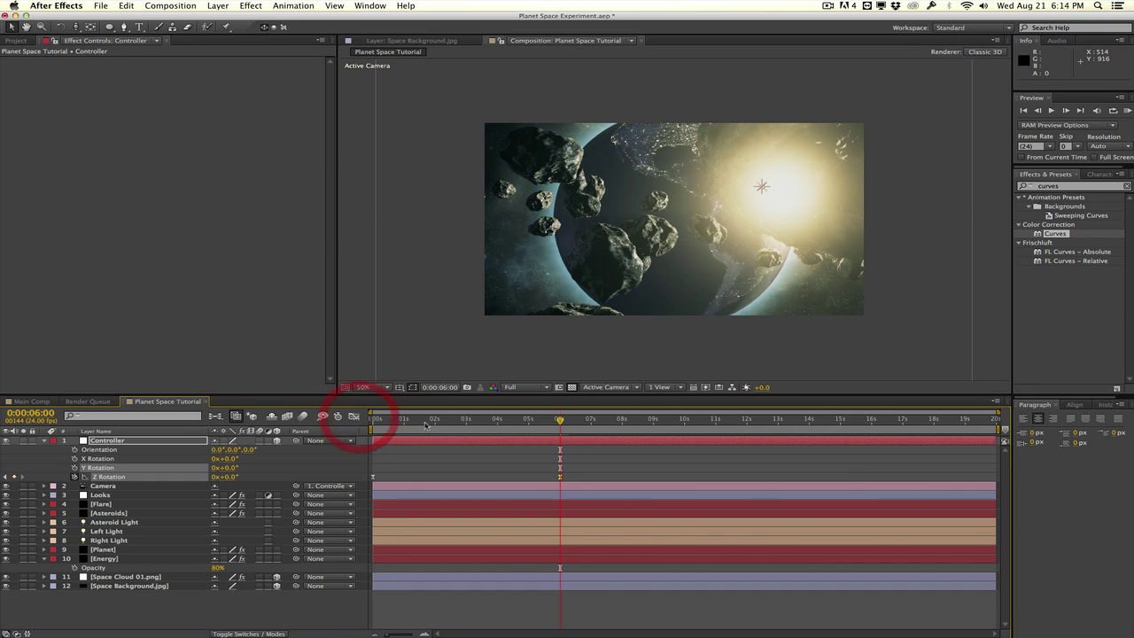
# Step: Check the camera move at 4 seconds, collapse the Controller layer's properties and save the project
pyautogui.click(497, 420)
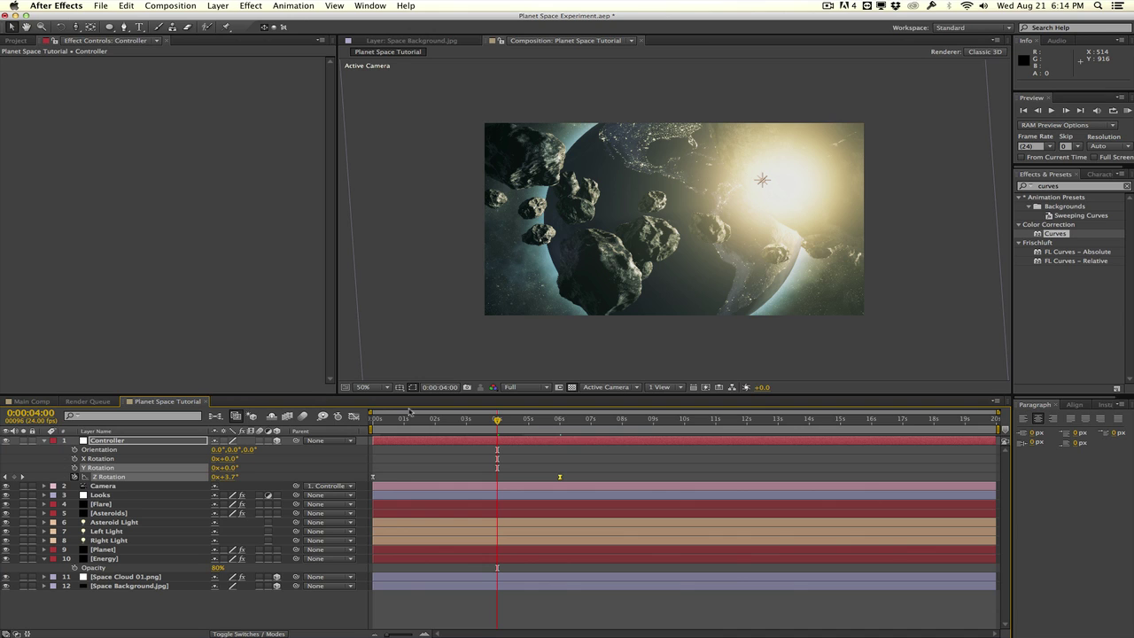
pyautogui.click(45, 443)
pyautogui.press('super+s')
# Step: Lower the shadows of the RGB channel in the Energy layer's Curves effect
pyautogui.click(124, 522)
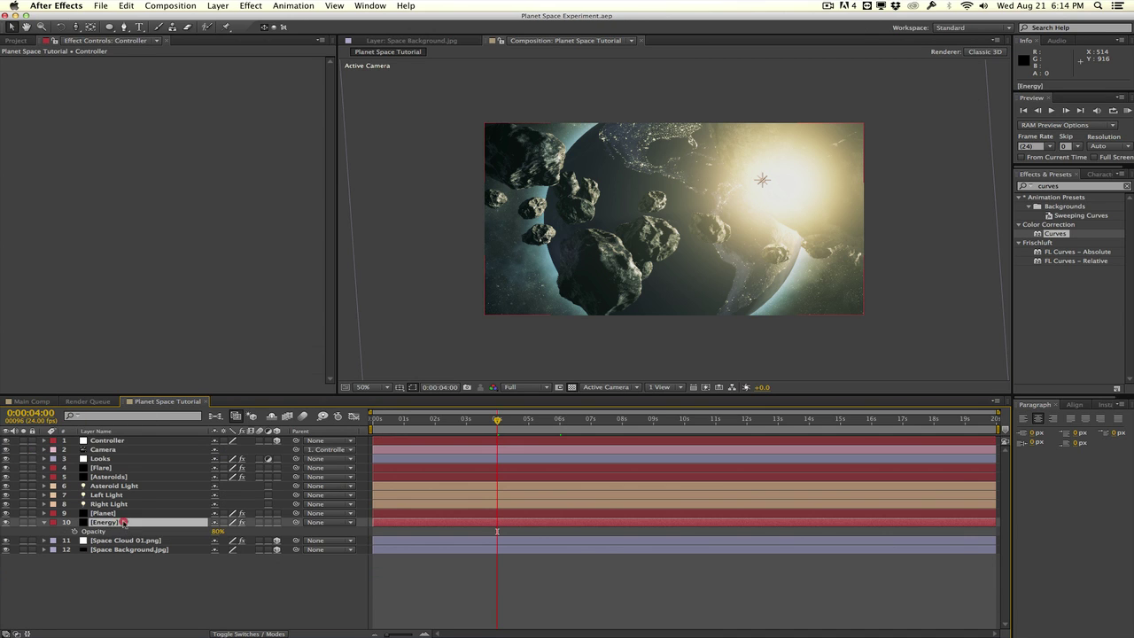
pyautogui.scroll(-10, 202, 338)
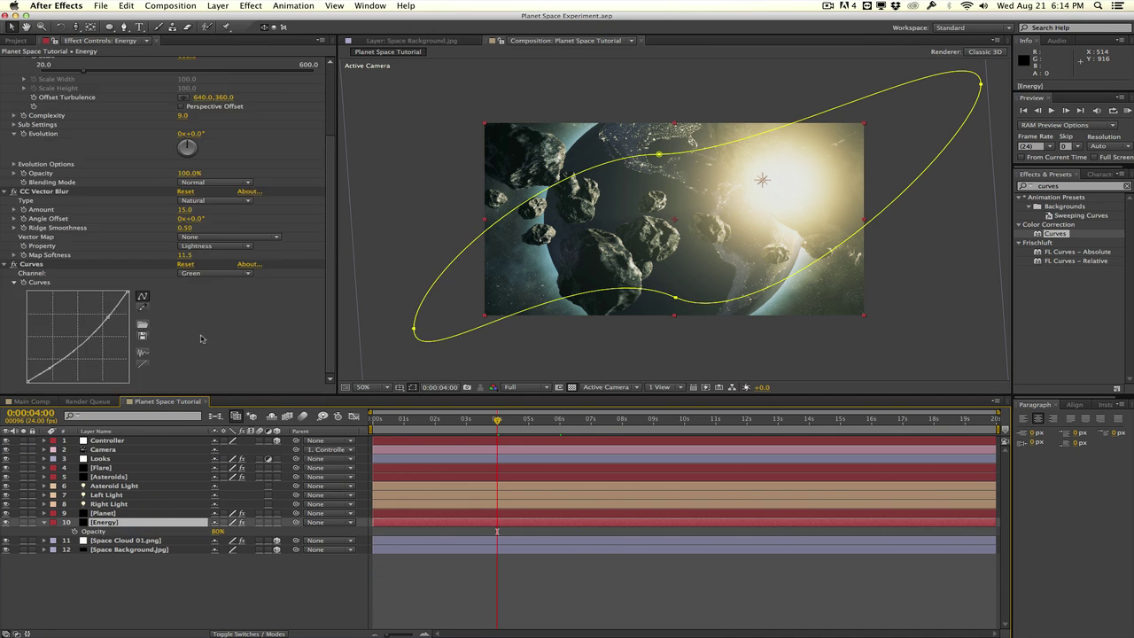
pyautogui.click(212, 274)
pyautogui.click(206, 285)
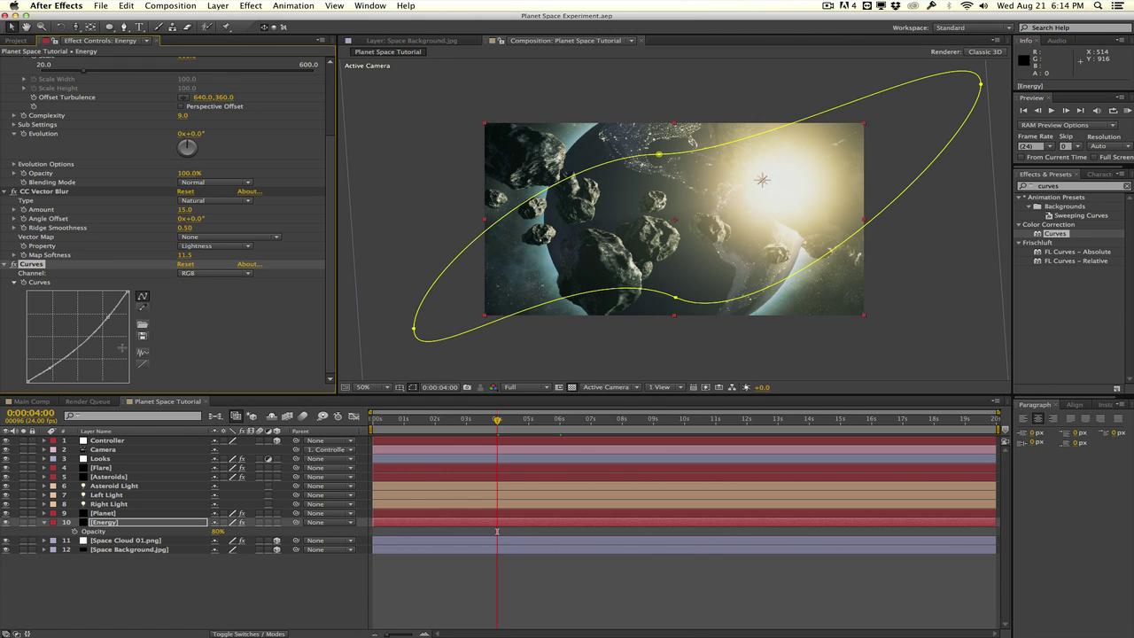
pyautogui.moveTo(40, 367); pyautogui.dragTo(50, 377)
# Step: Set the noise Scale of the Energy layer to 90 and check the scene at 0:00:05:16
pyautogui.scroll(3, 199, 153)
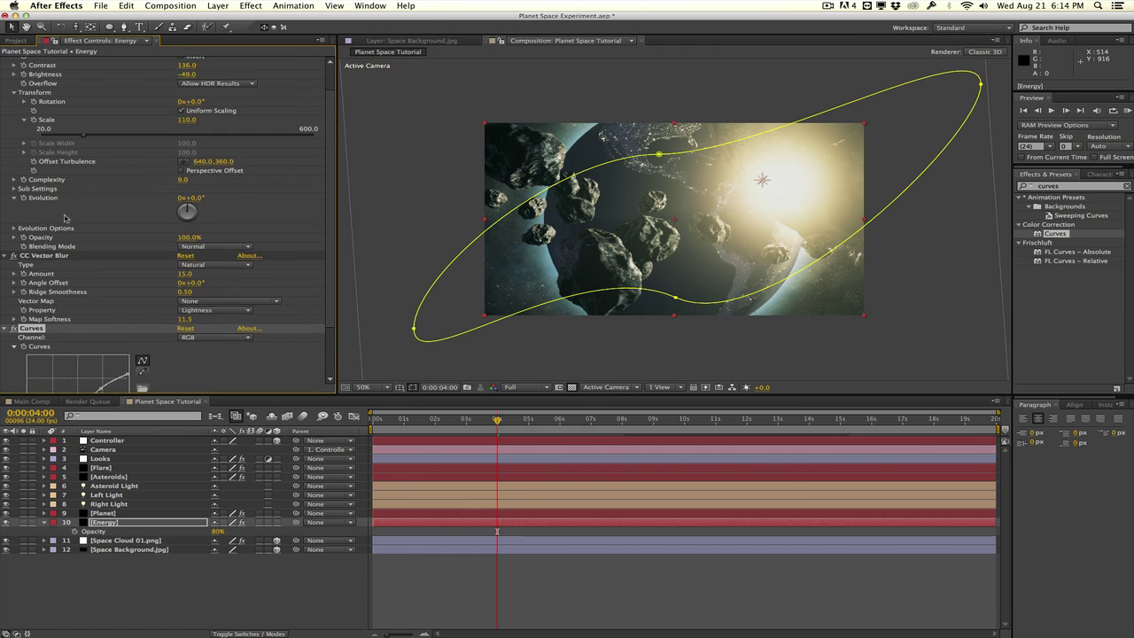
pyautogui.click(188, 136)
pyautogui.write('90')
pyautogui.press('Return')
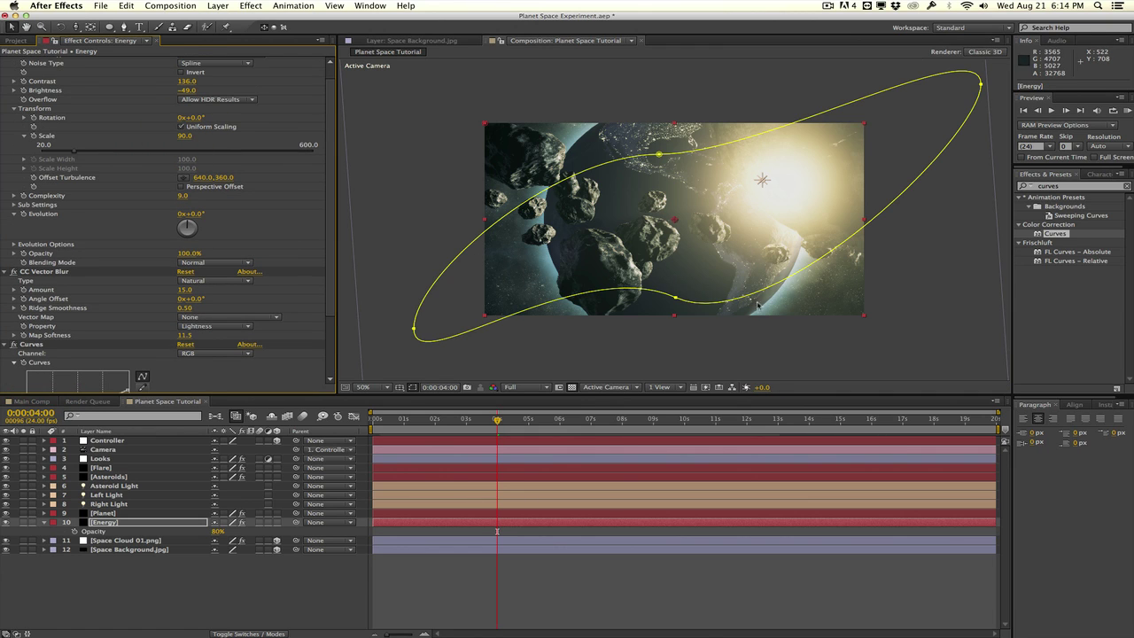
pyautogui.click(550, 423)
pyautogui.click(24, 346)
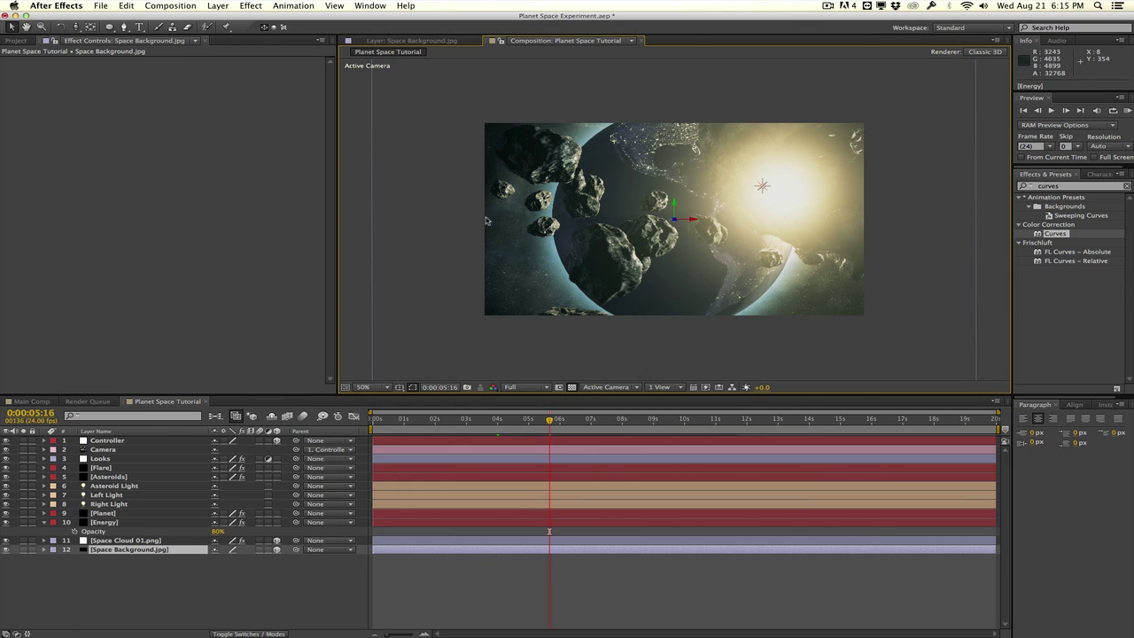
# Step: Enable ambient occlusion in the Asteroids layer's Element render settings and set AO Intensity to 9
pyautogui.click(132, 477)
pyautogui.scroll(-10, 160, 292)
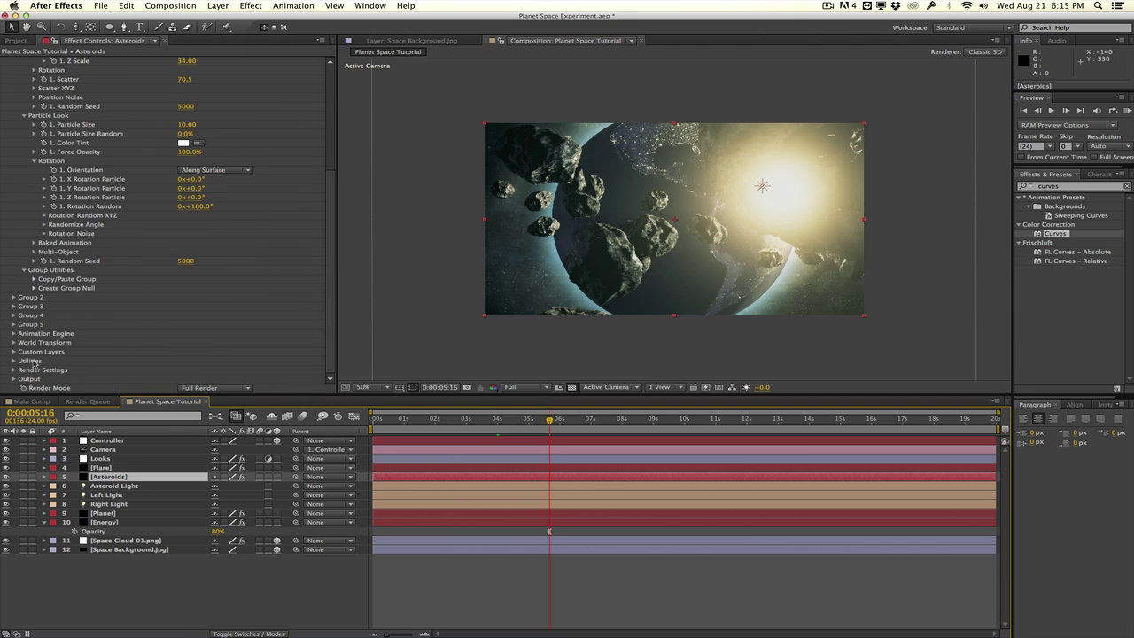
pyautogui.click(14, 370)
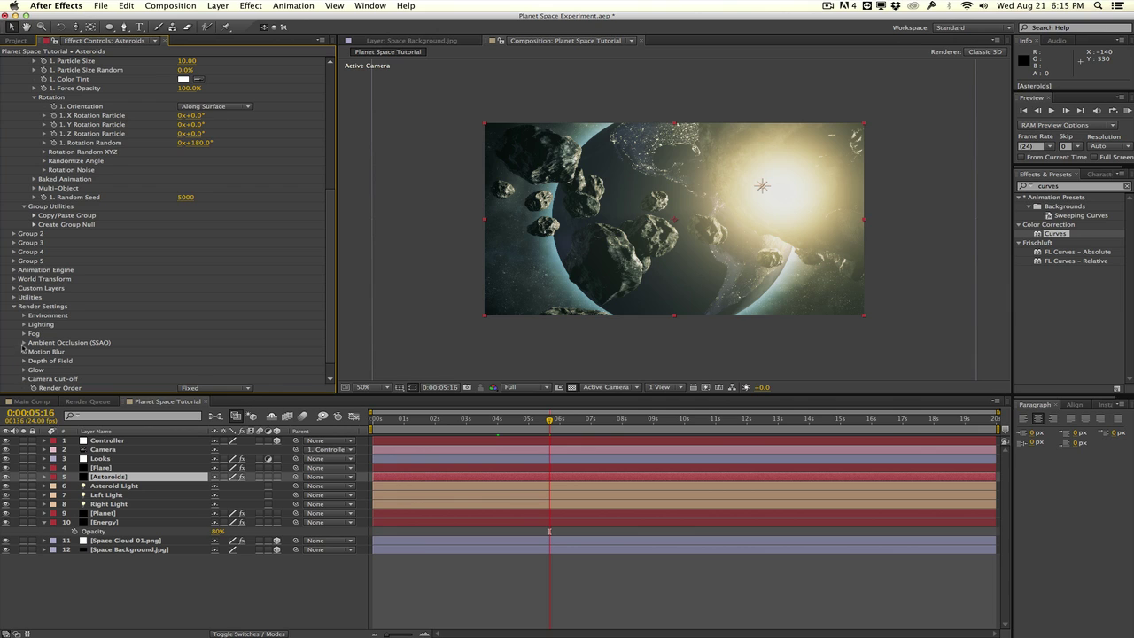
pyautogui.click(23, 344)
pyautogui.scroll(-2, 237, 311)
pyautogui.click(202, 297)
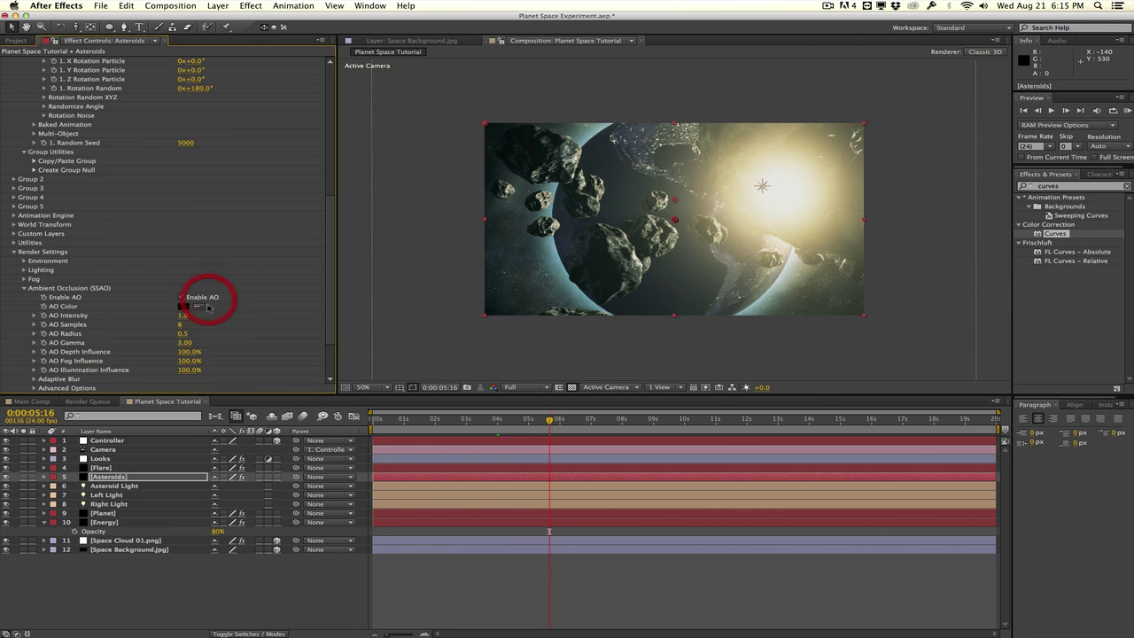
pyautogui.click(183, 316)
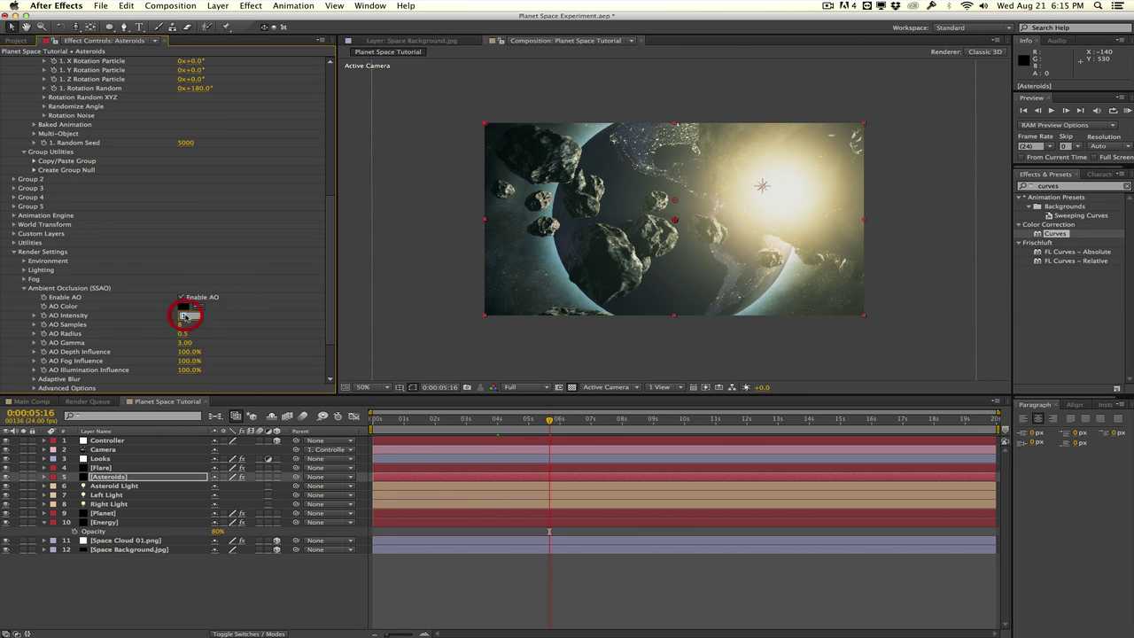
pyautogui.write('9')
pyautogui.press('Return')
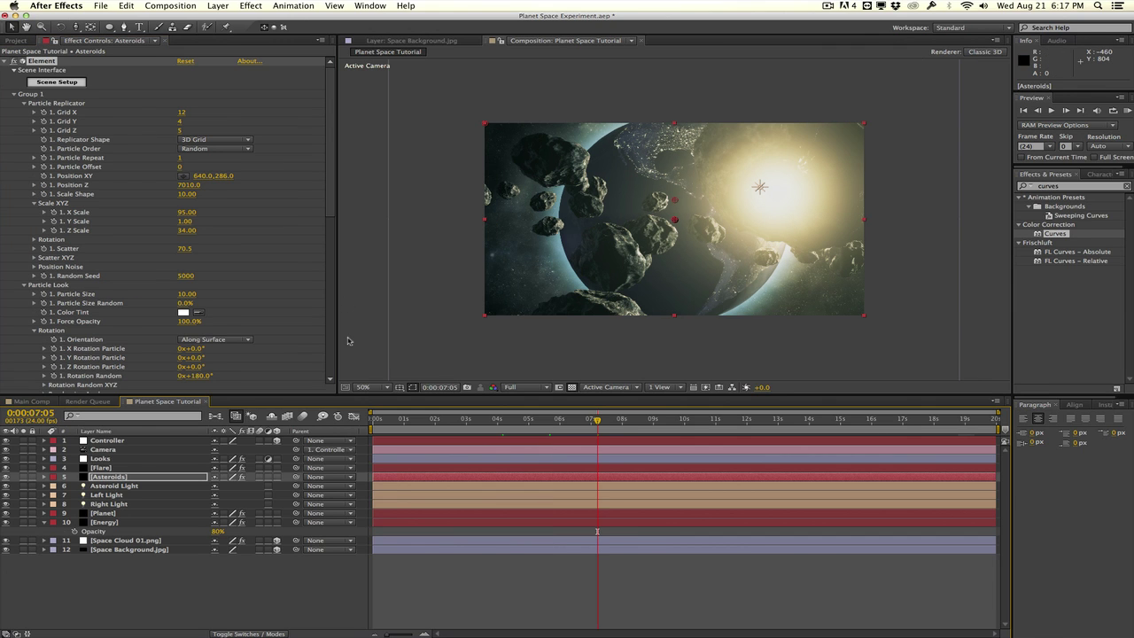
# Step: Apply a Curves effect to the Asteroids layer and shape an RGB S-curve with lowered shadows and raised highlights
pyautogui.scroll(-15, 194, 338)
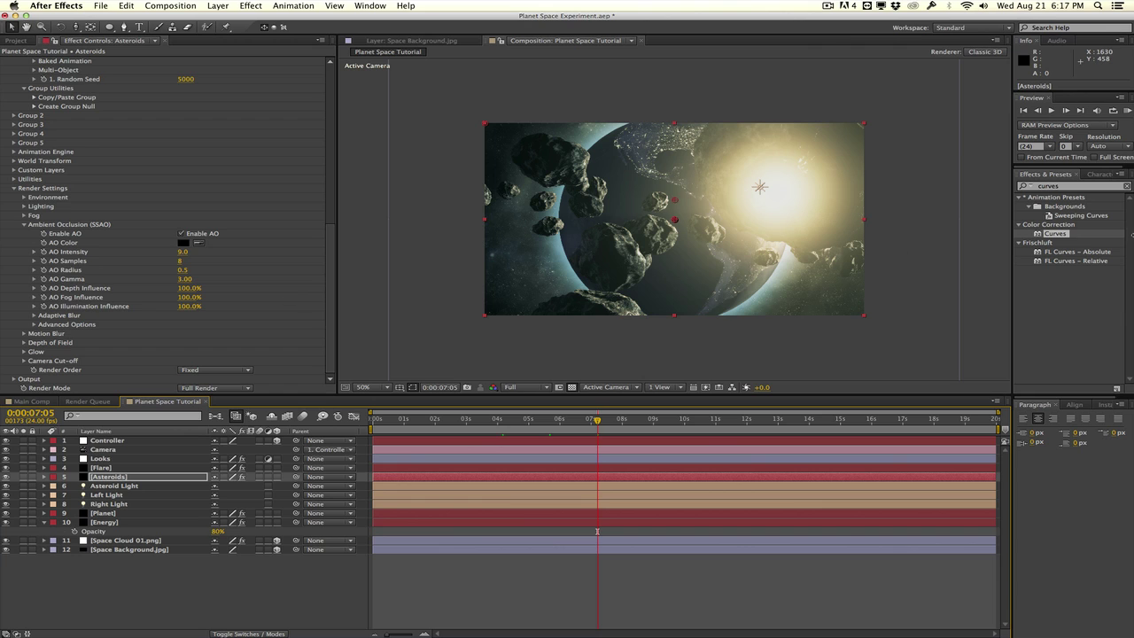
pyautogui.moveTo(80, 481); pyautogui.dragTo(82, 481)
pyautogui.moveTo(53, 359); pyautogui.dragTo(57, 370)
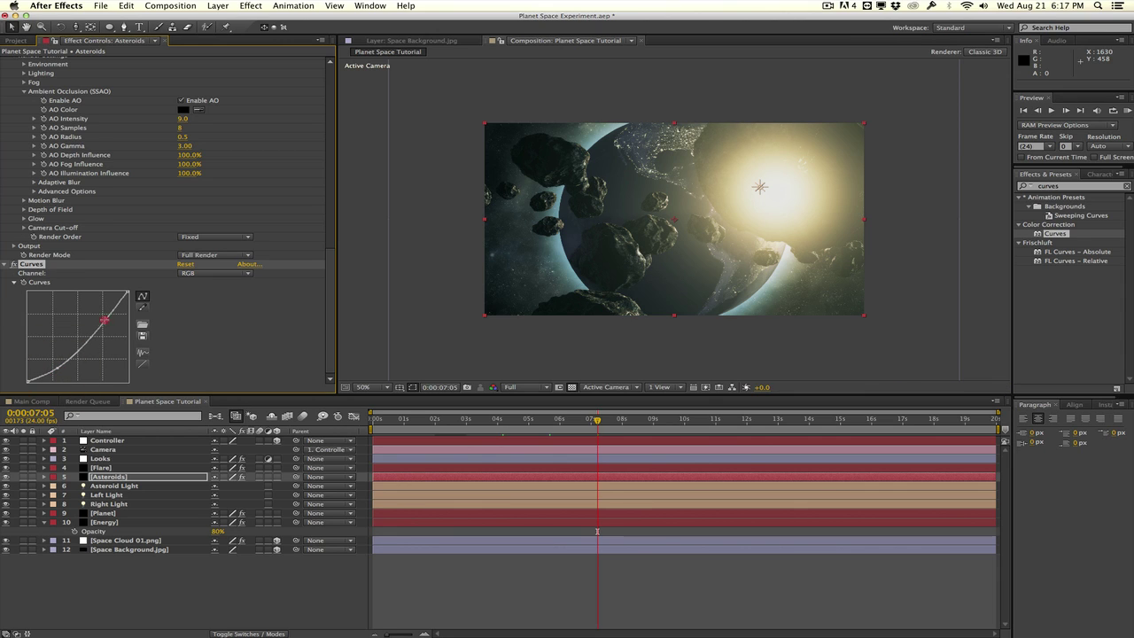
pyautogui.moveTo(103, 324); pyautogui.dragTo(103, 316)
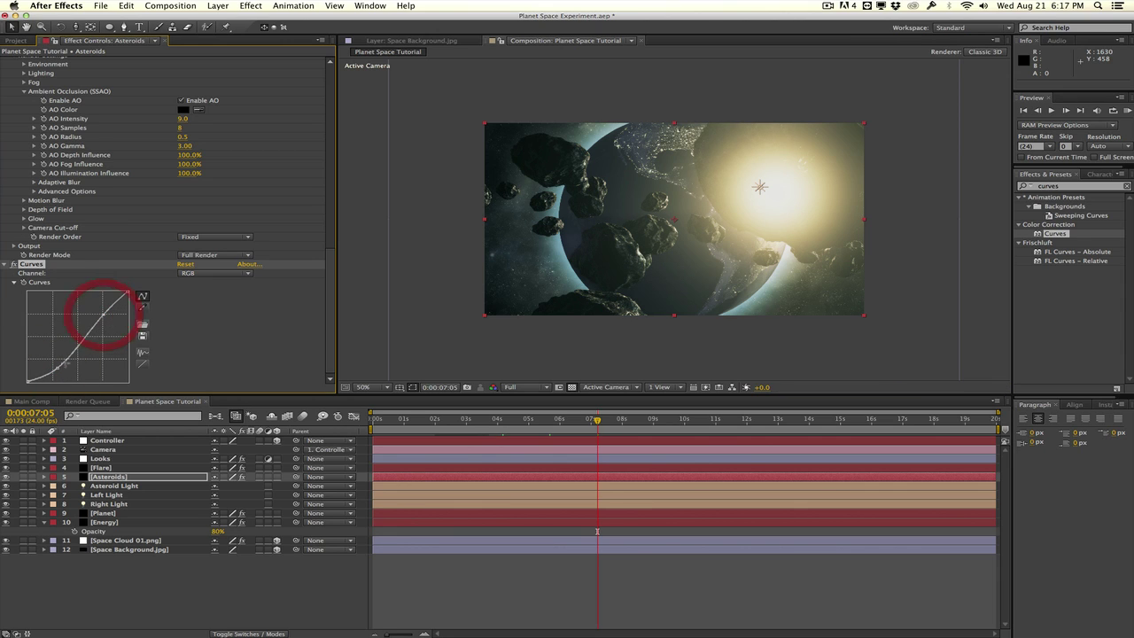
pyautogui.moveTo(58, 370); pyautogui.dragTo(58, 370)
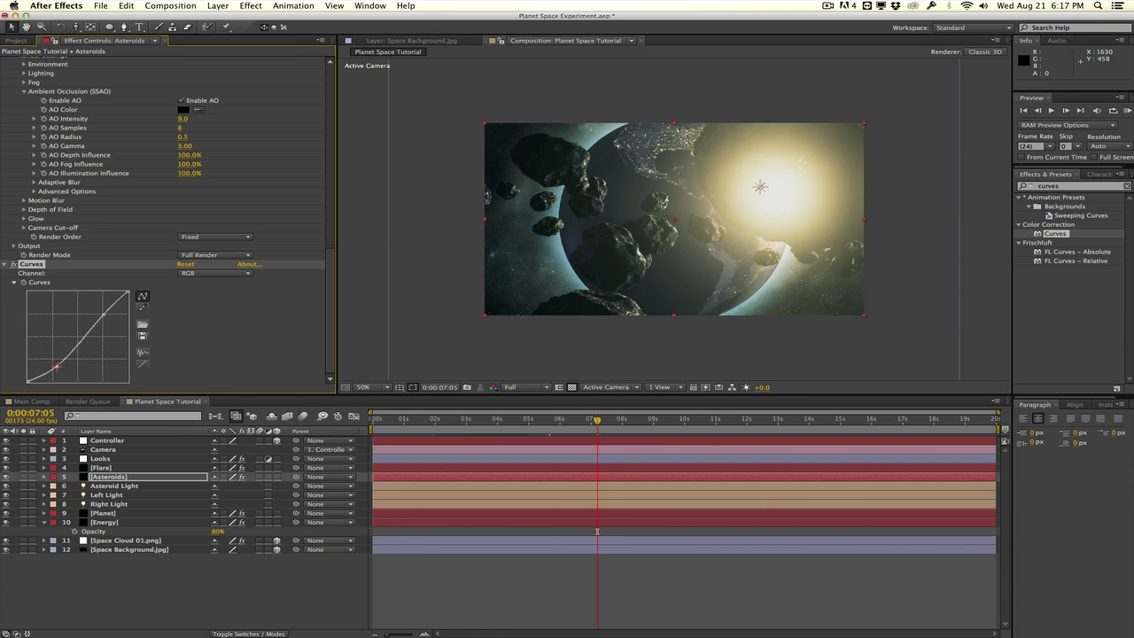
# Step: In the Asteroids layer's Curves effect, lift the blue channel's shadows slightly and lower its highlights
pyautogui.click(217, 275)
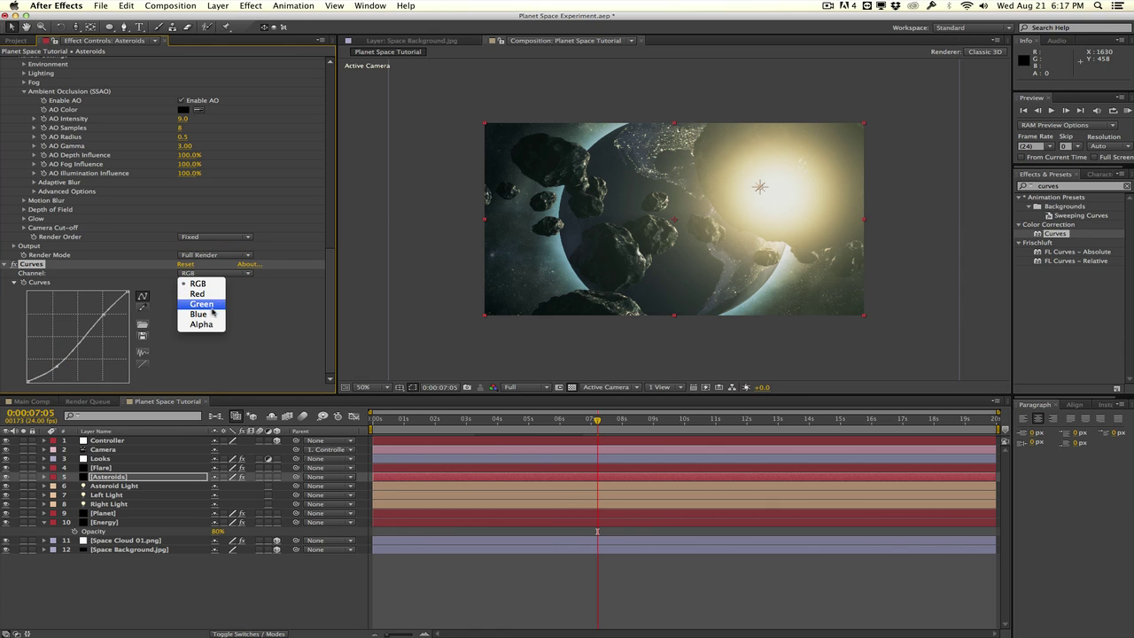
pyautogui.click(211, 315)
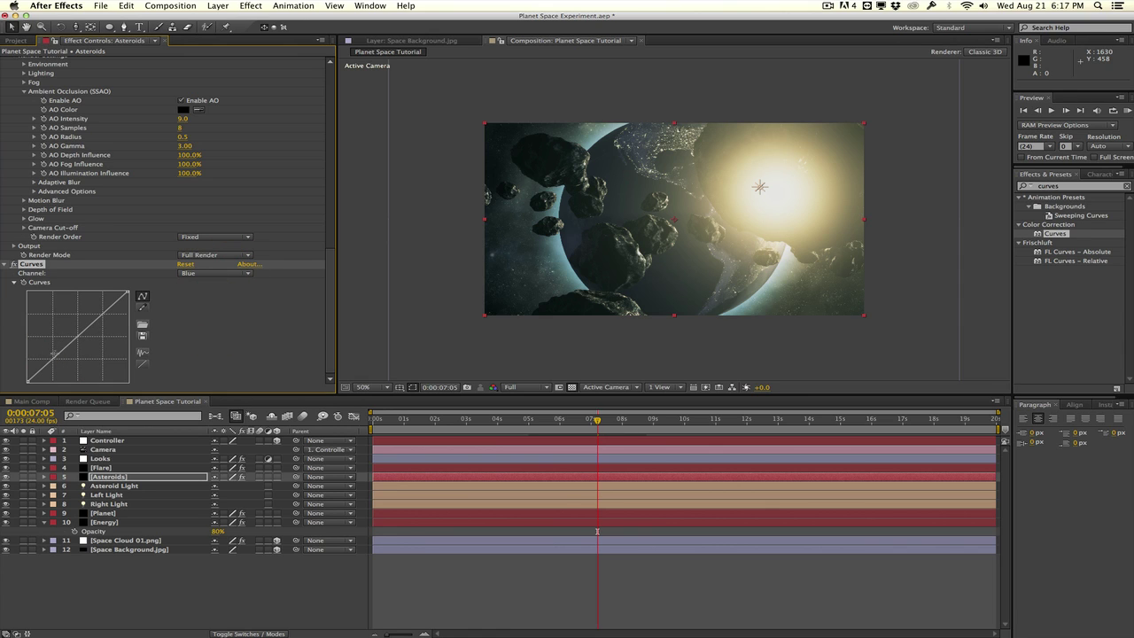
pyautogui.click(47, 362)
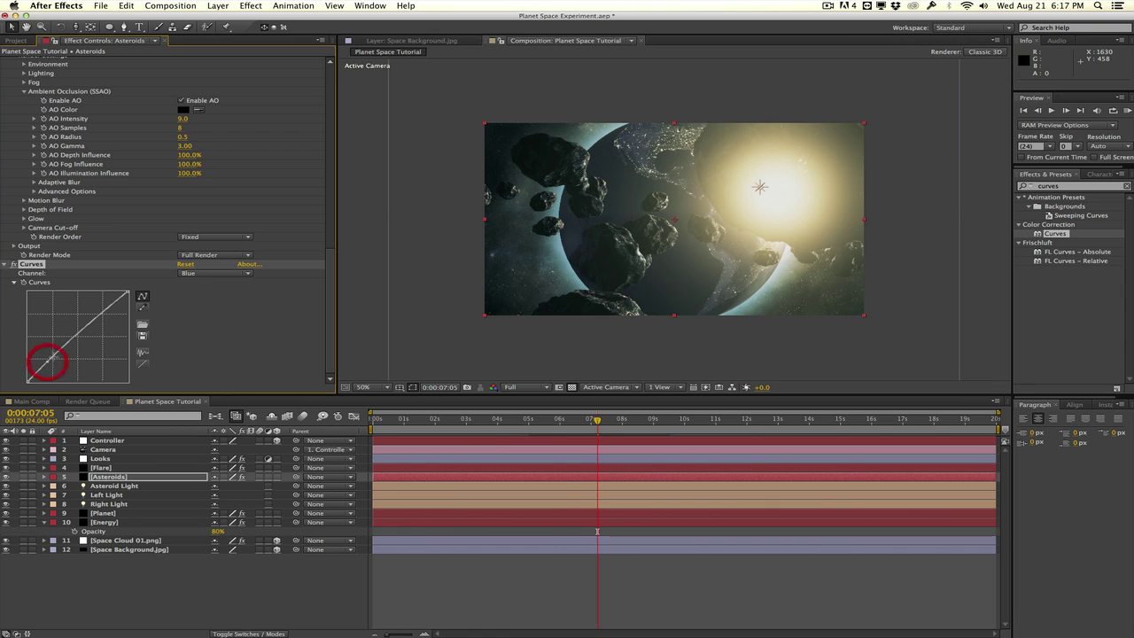
pyautogui.click(91, 330)
# Step: Adjust the red channel in the Asteroids layer's Curves effect, raising its highlights slightly and placing a point in its shadows
pyautogui.click(213, 274)
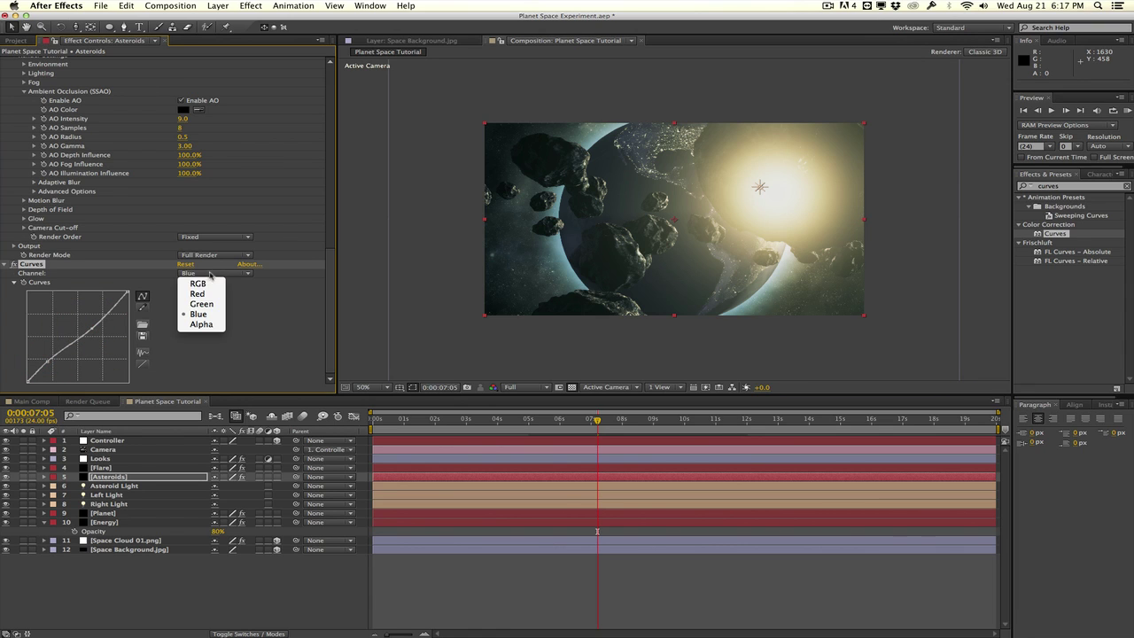
pyautogui.click(210, 293)
pyautogui.moveTo(110, 309); pyautogui.dragTo(110, 307)
pyautogui.click(41, 368)
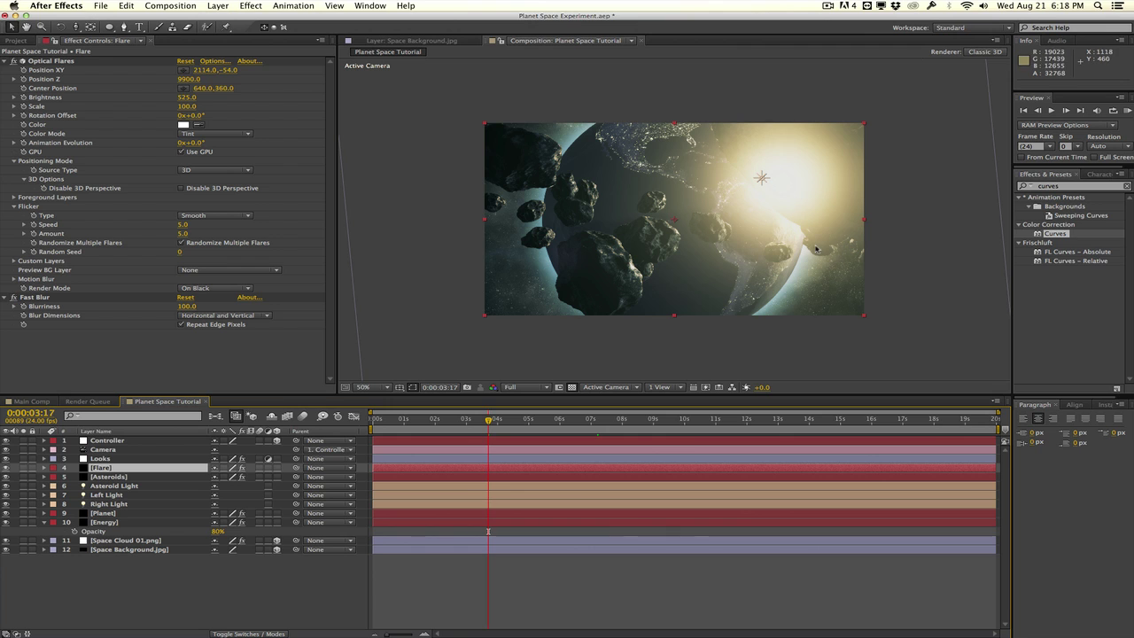
# Step: Set the Particle Look Random Seed of the Asteroids layer's Element effect to 73020
pyautogui.click(151, 477)
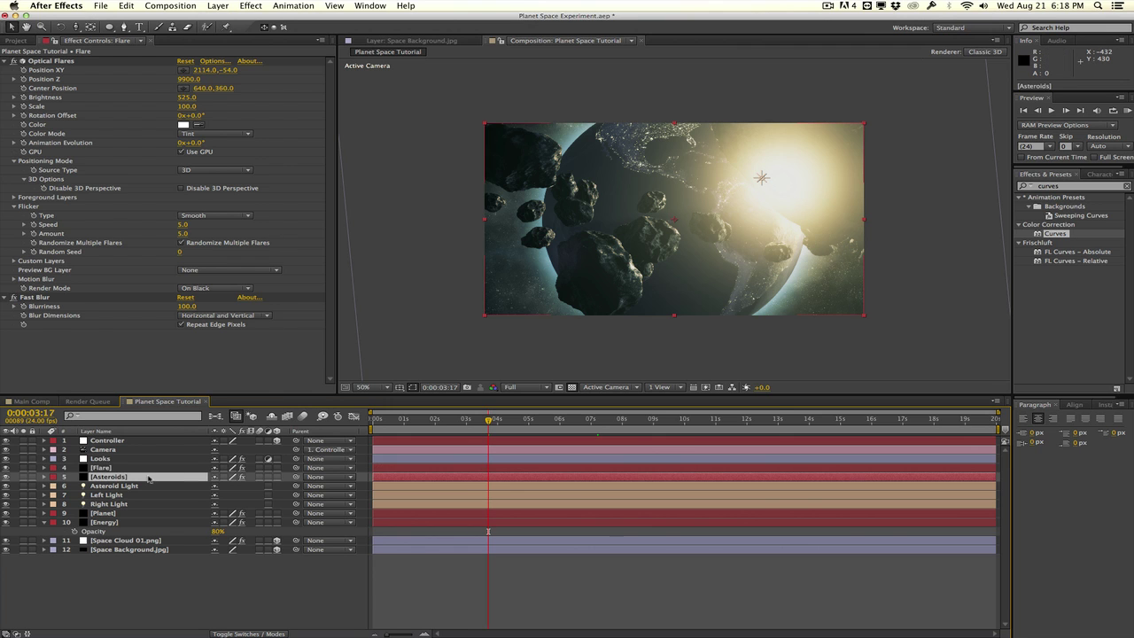
pyautogui.scroll(-6, 171, 225)
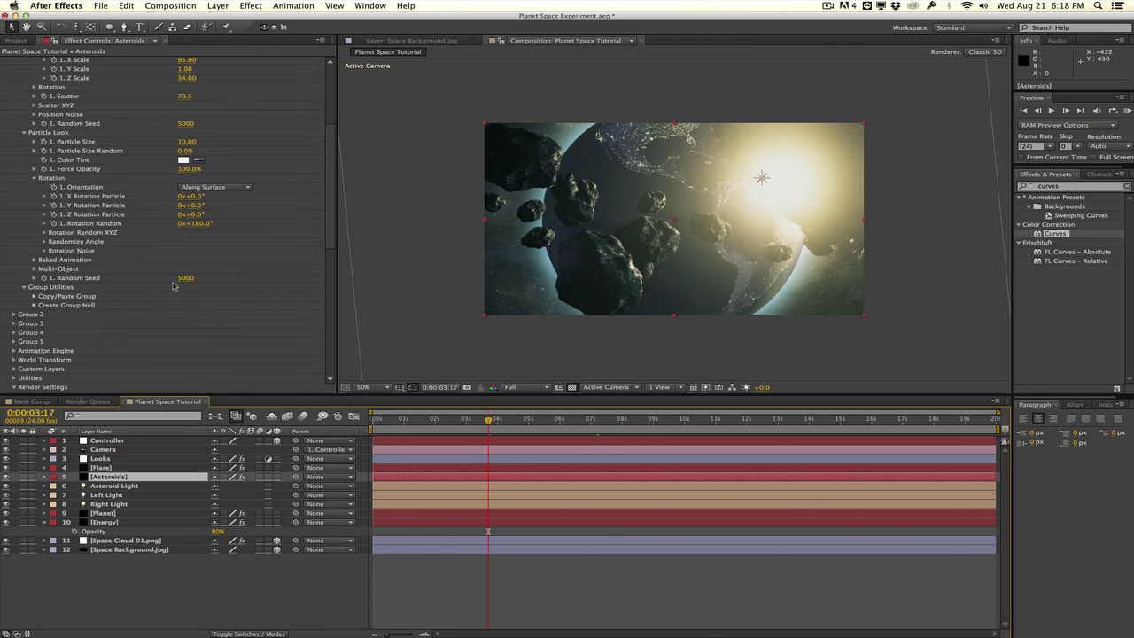
pyautogui.click(190, 279)
pyautogui.write('20')
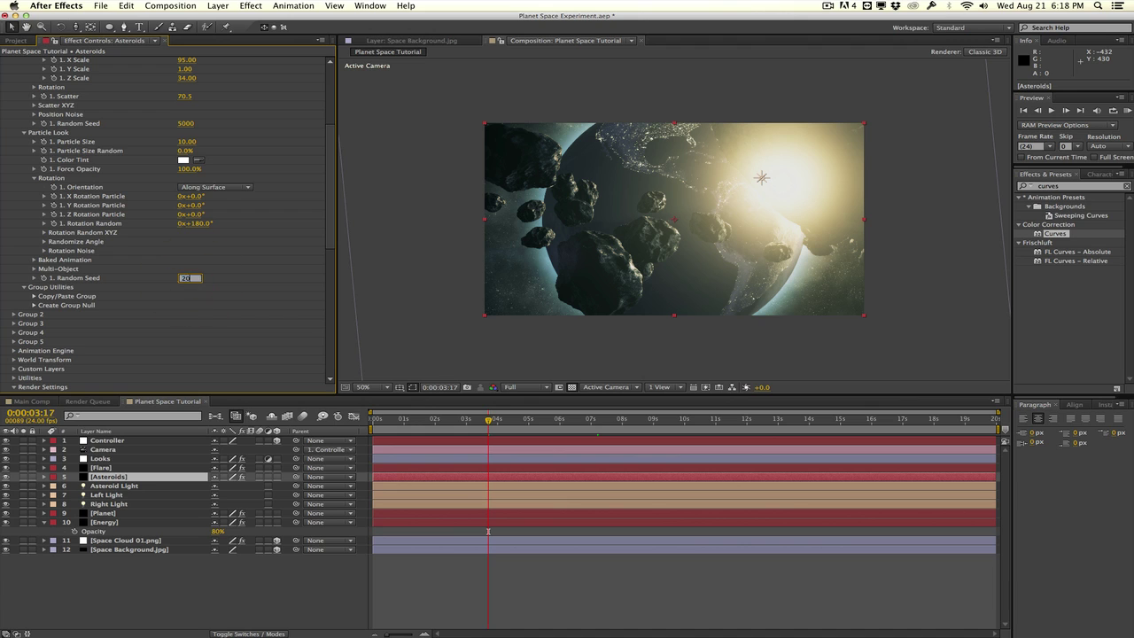
pyautogui.press('Return')
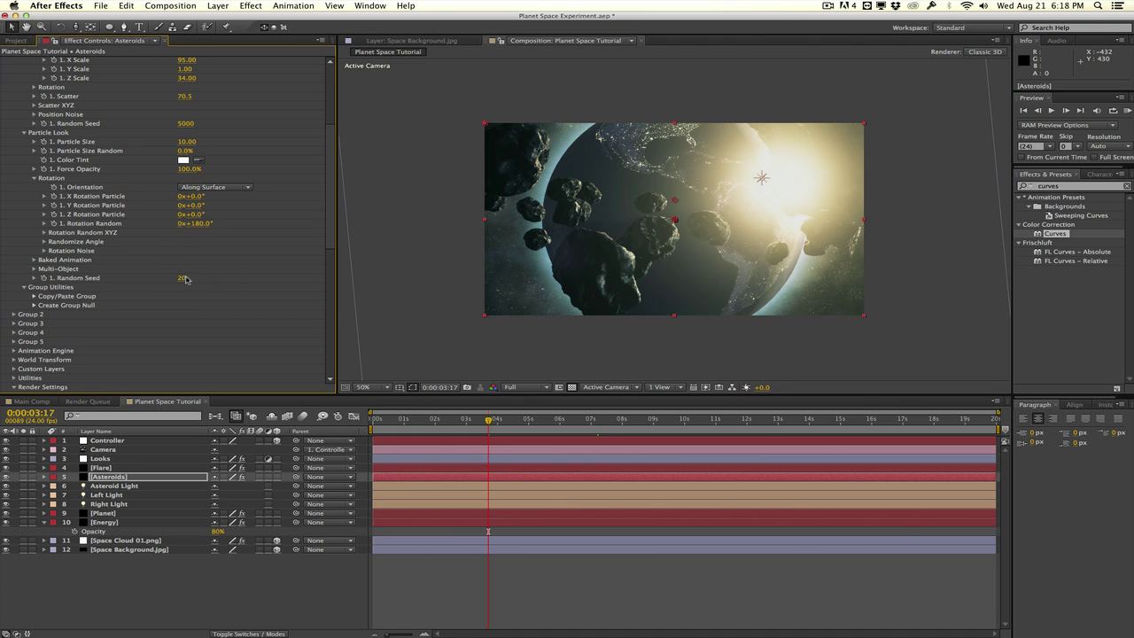
pyautogui.moveTo(184, 278); pyautogui.dragTo(595, 259)
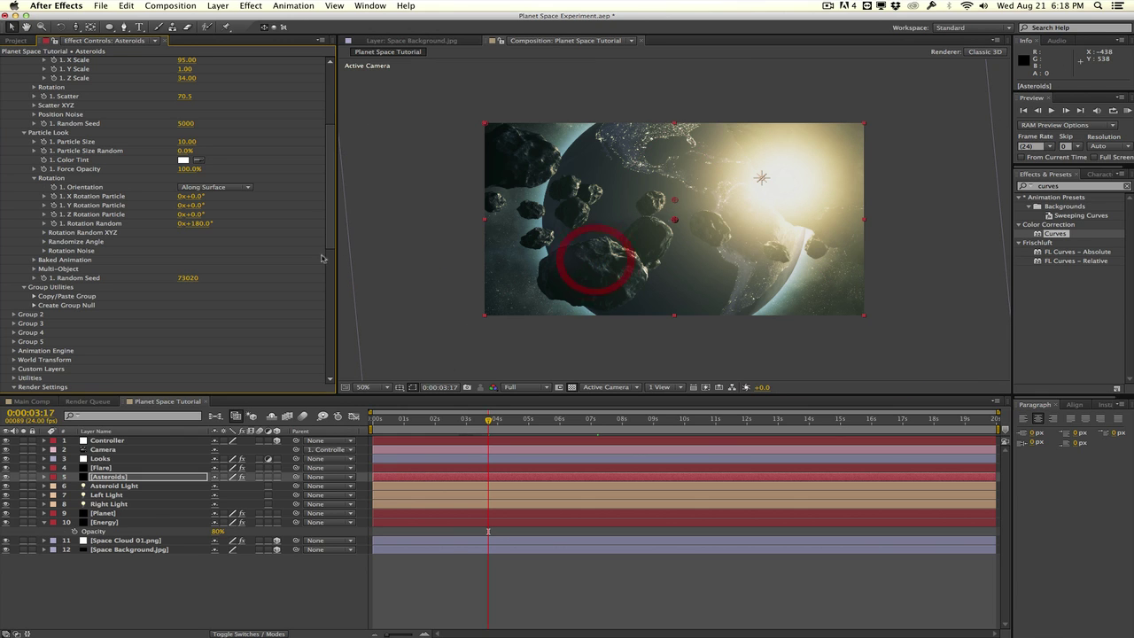
# Step: Spread the asteroids out by setting the Particle Replicator's X Scale to 110 and Z Scale to 49
pyautogui.moveTo(329, 245); pyautogui.dragTo(329, 135)
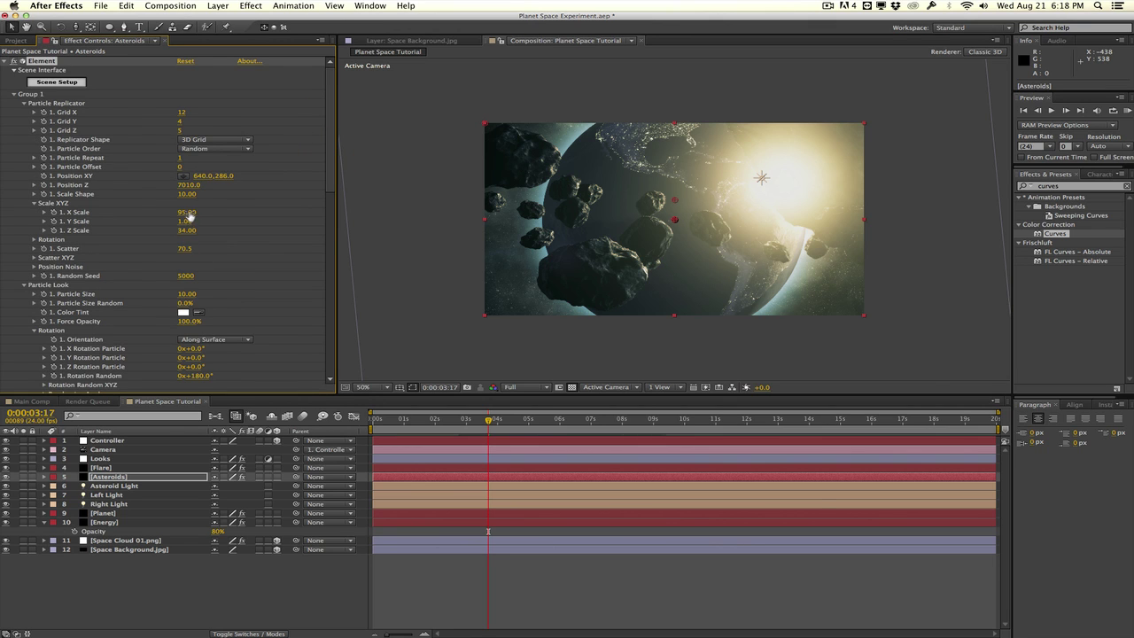
pyautogui.moveTo(187, 213); pyautogui.dragTo(198, 212)
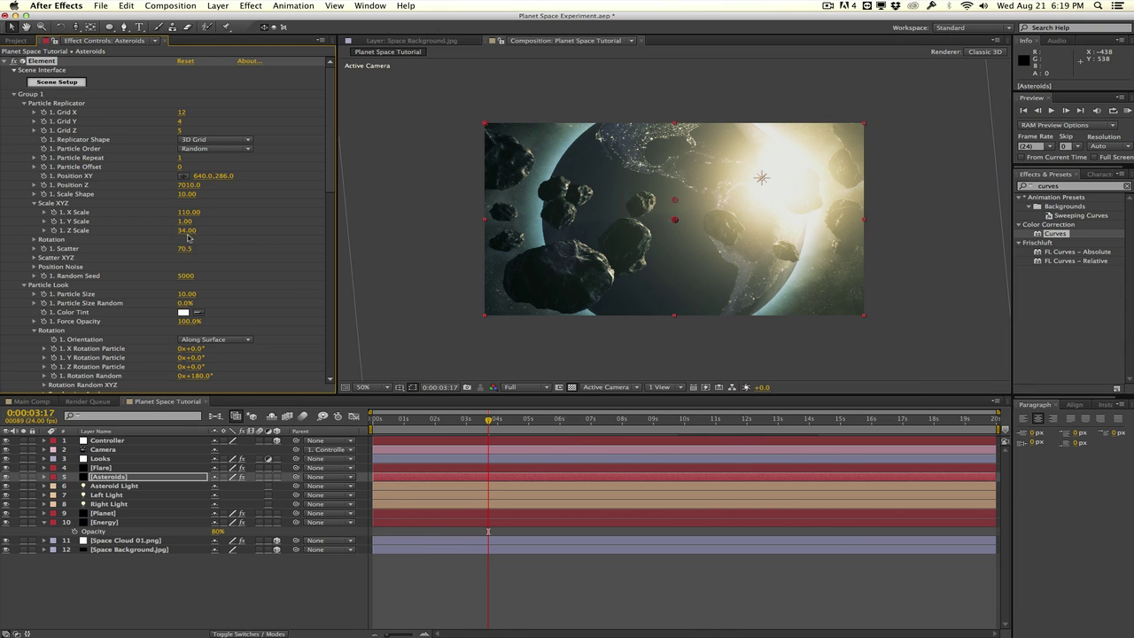
pyautogui.moveTo(191, 231); pyautogui.dragTo(194, 232)
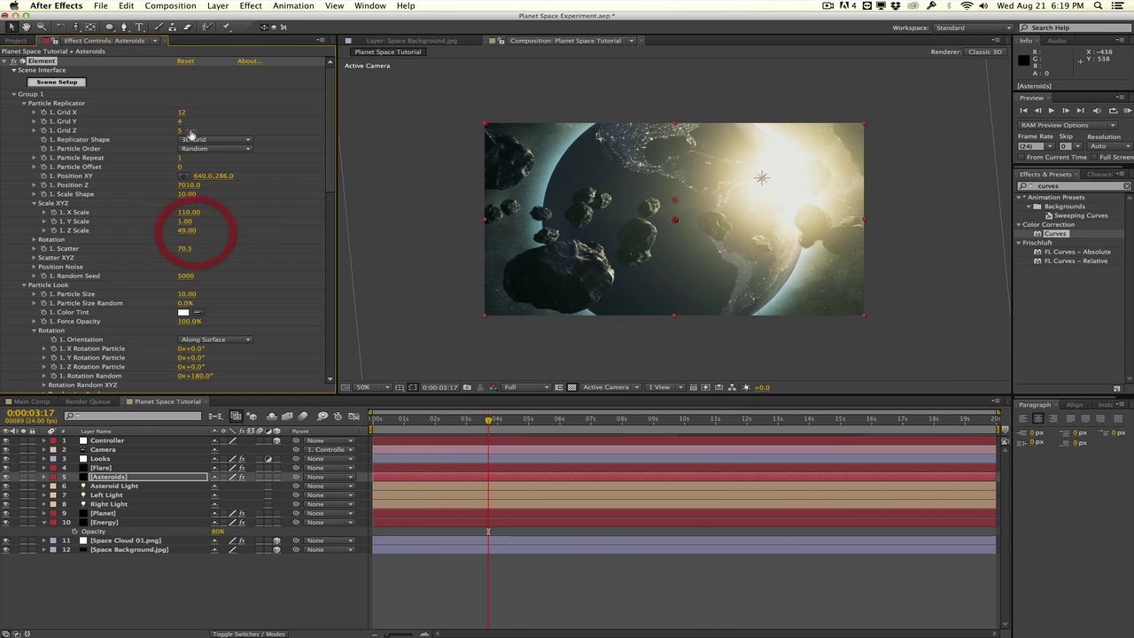
# Step: Set the asteroid Particle Replicator's Grid X to 13, Grid Y to 5 and Grid Z to 6
pyautogui.click(183, 112)
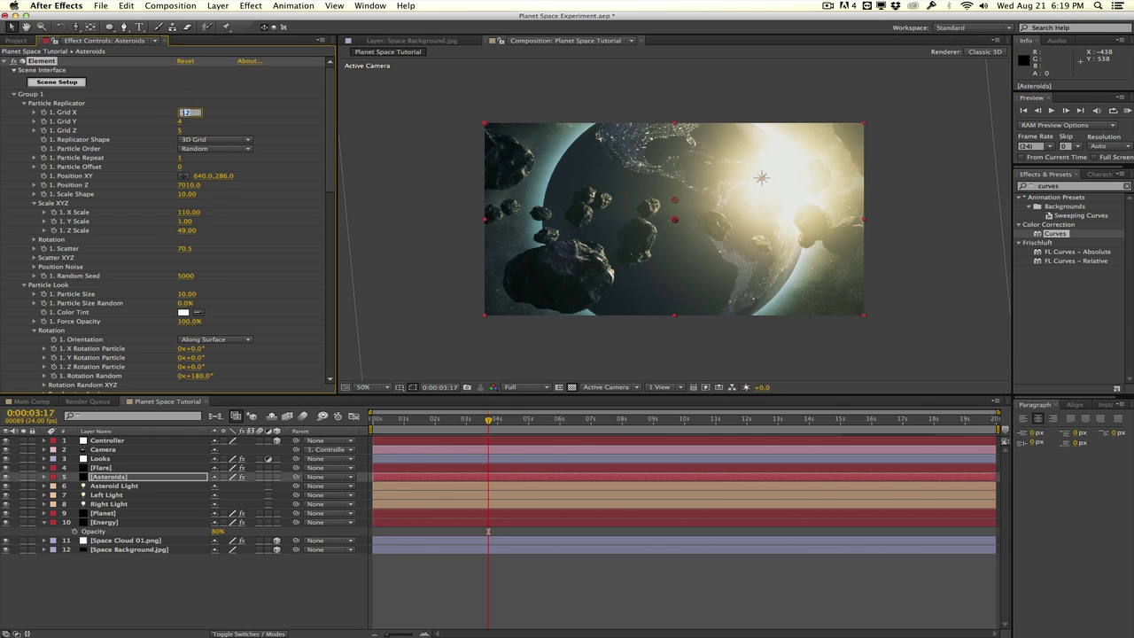
pyautogui.write('13')
pyautogui.press('Tab')
pyautogui.write('5')
pyautogui.press('Tab')
pyautogui.press('Tab')
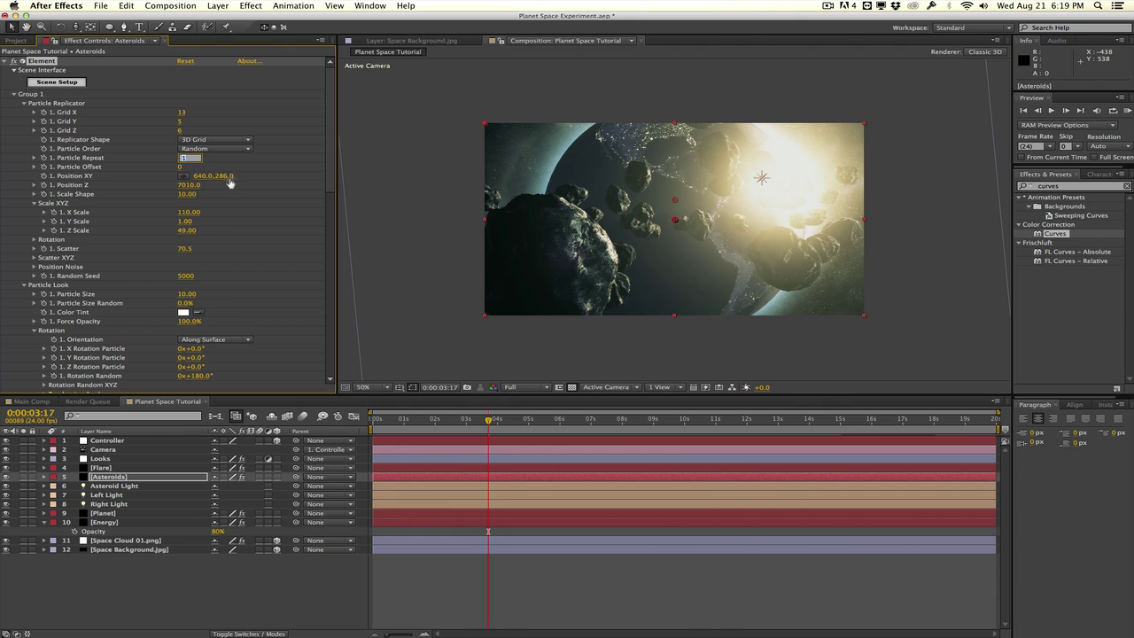
# Step: Set the asteroids' Particle Size to about 10.77 and Particle Size Random to 15%
pyautogui.scroll(-5, 230, 182)
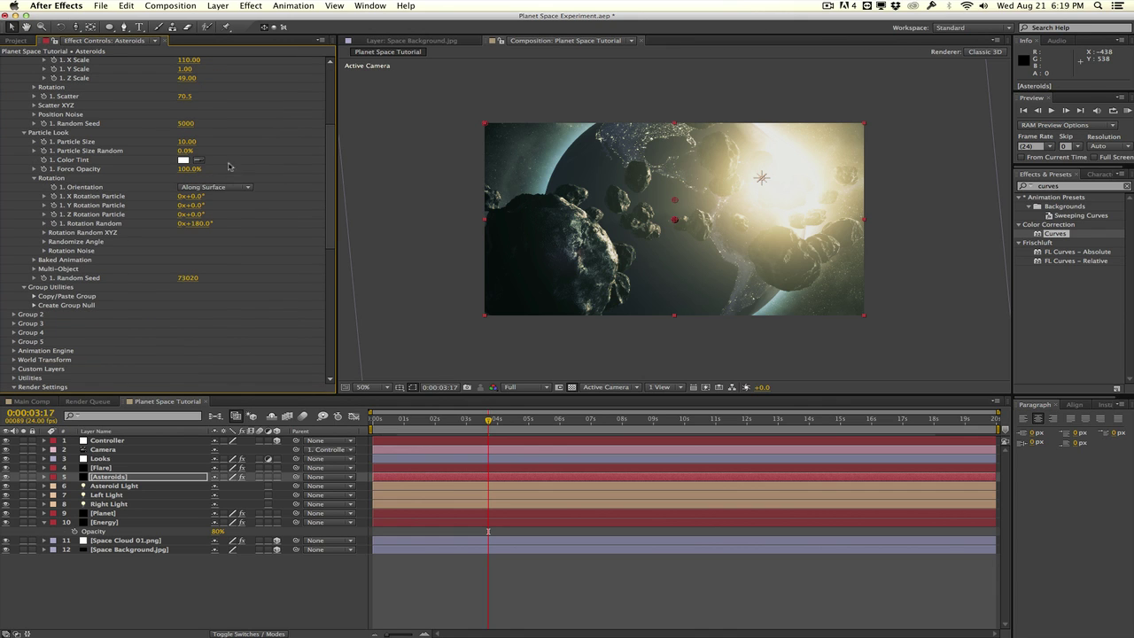
pyautogui.scroll(-1, 227, 124)
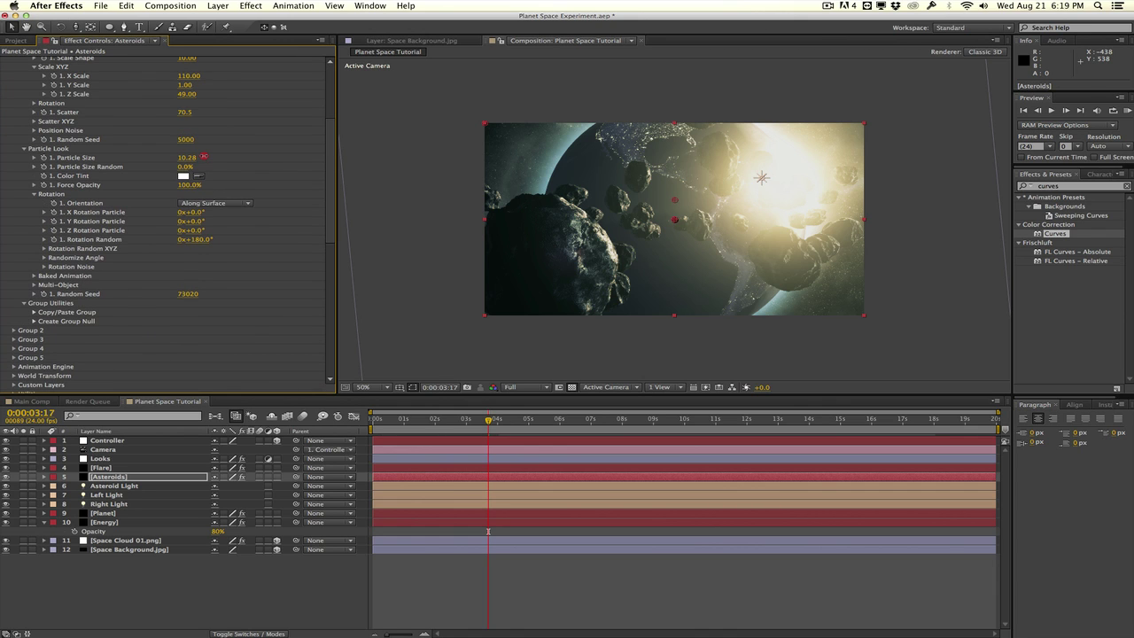
pyautogui.moveTo(186, 158); pyautogui.dragTo(226, 156)
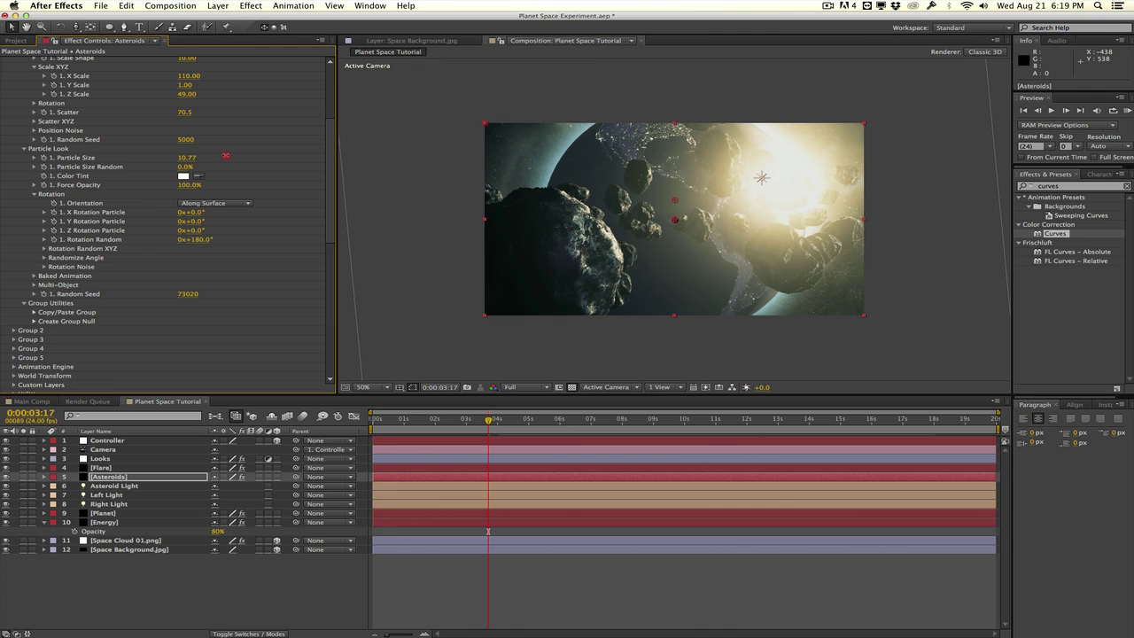
pyautogui.click(183, 167)
pyautogui.write('15')
pyautogui.press('Return')
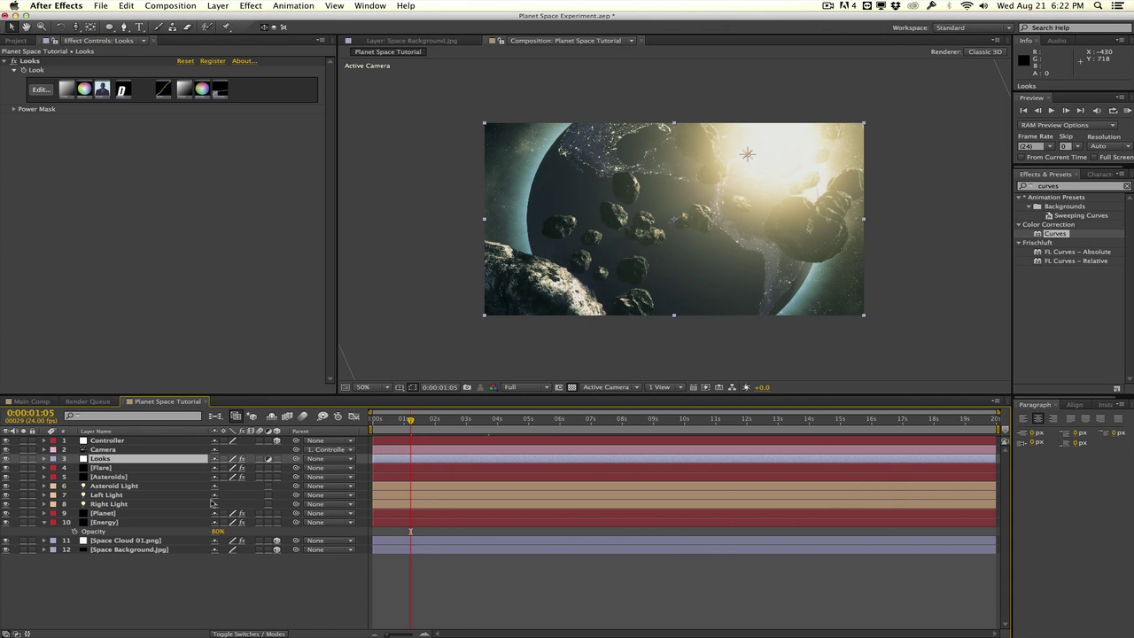
# Step: Add the Red Giant Color Suite Mojo effect to the Looks layer
pyautogui.click(228, 168)
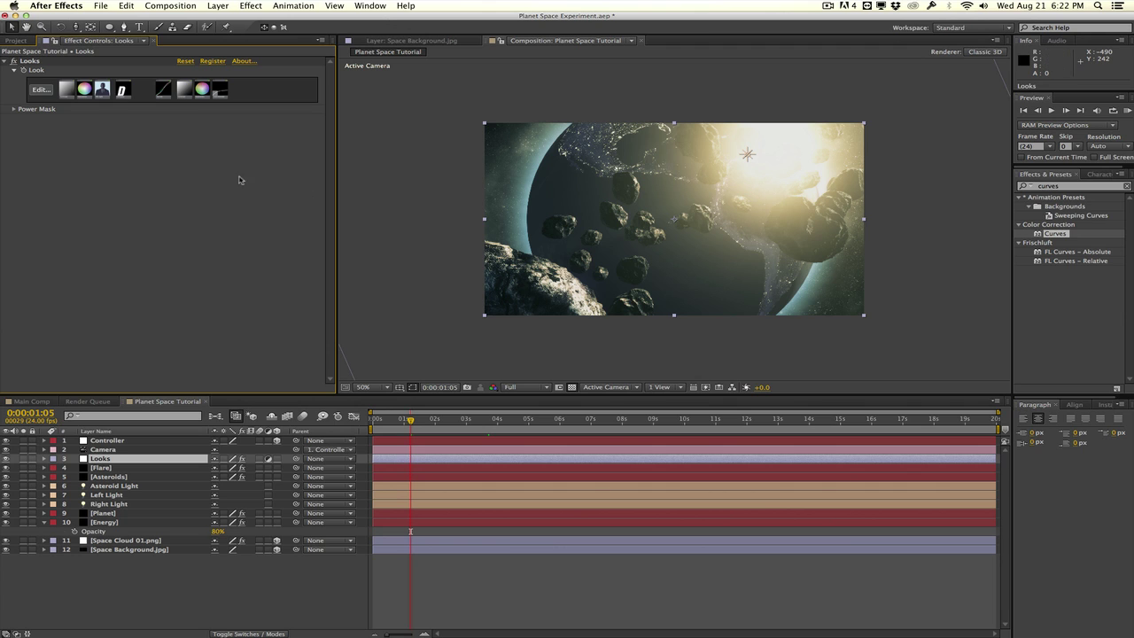
pyautogui.click(251, 6)
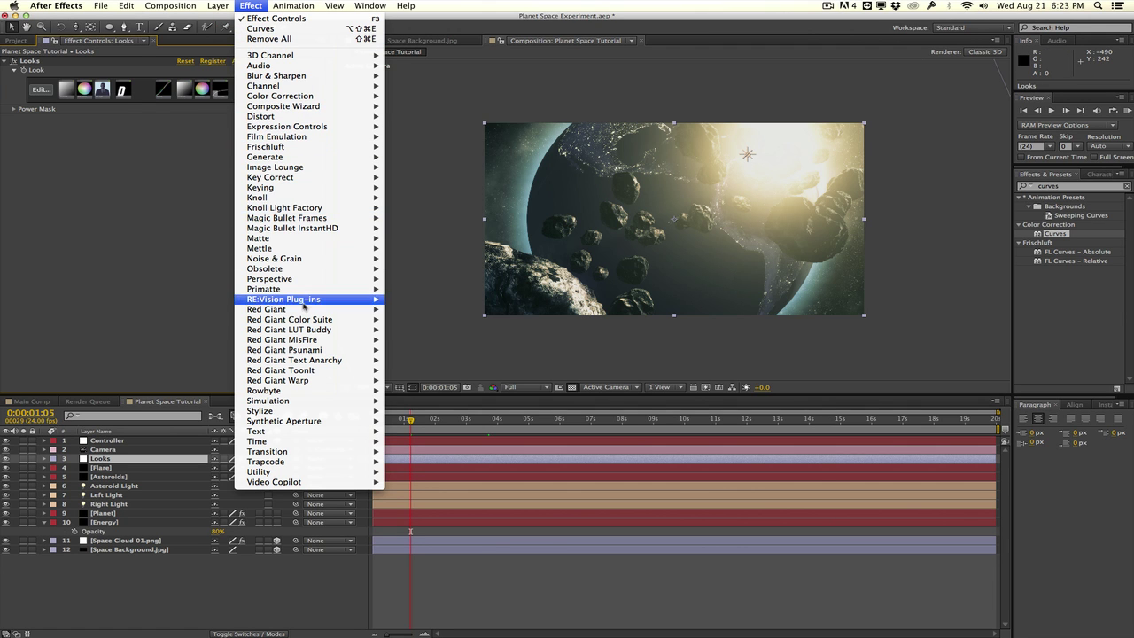
pyautogui.moveTo(351, 321)
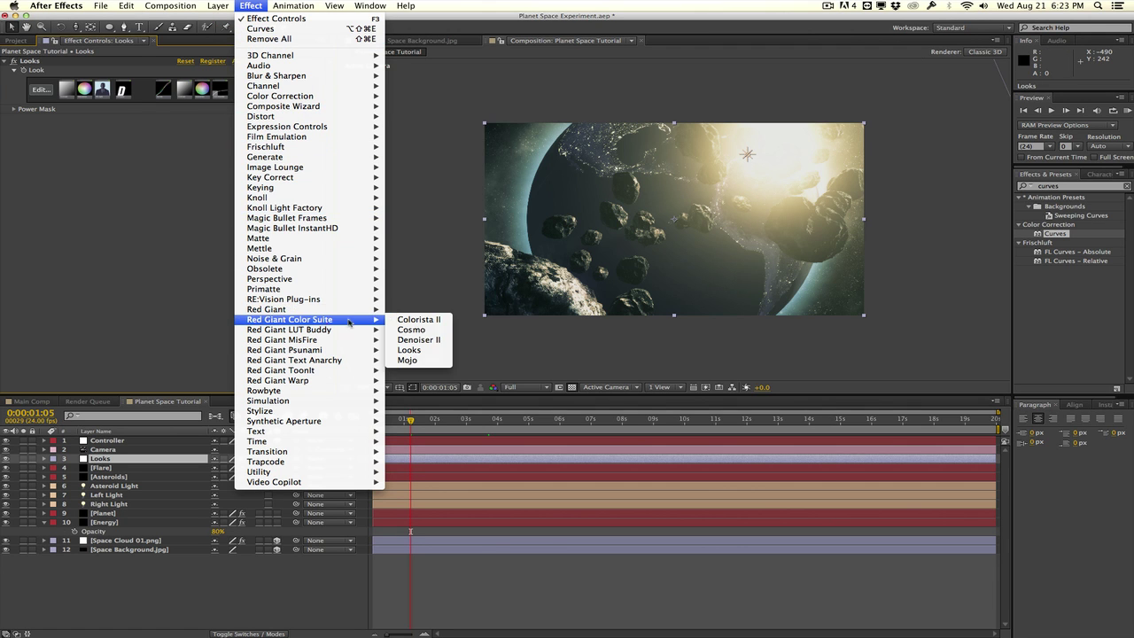
pyautogui.click(407, 361)
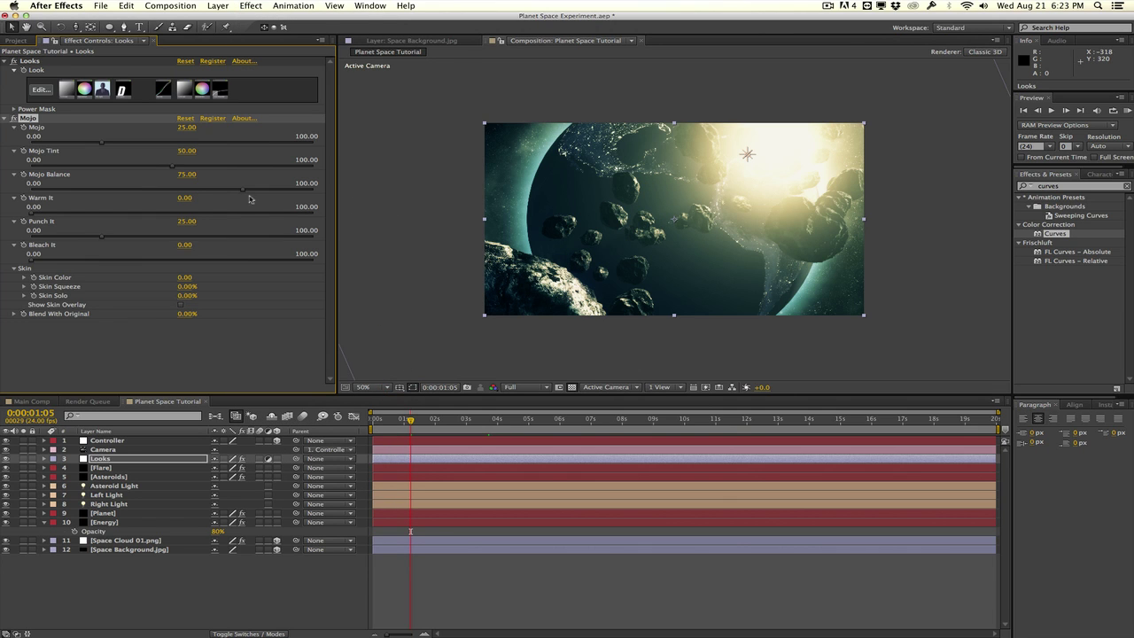
# Step: Set the Looks layer's Mojo to about 21.43, Mojo Tint to 45.38, Mojo Balance to 47.90 and Warm It to -6
pyautogui.moveTo(101, 142); pyautogui.dragTo(91, 143)
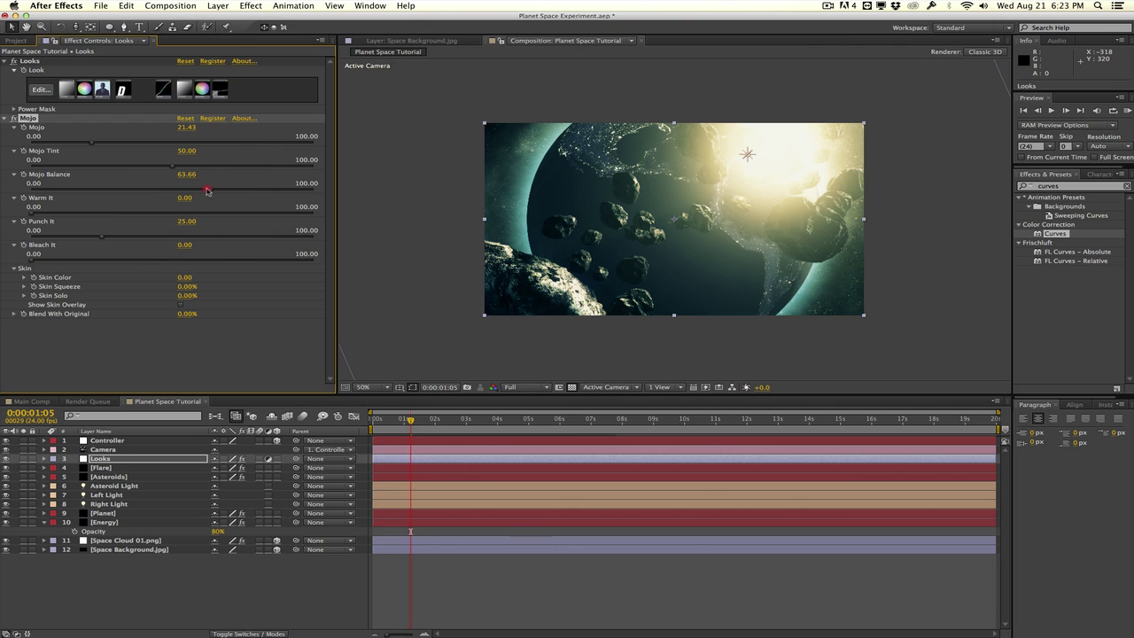
pyautogui.moveTo(206, 190); pyautogui.dragTo(80, 177)
pyautogui.click(118, 166)
pyautogui.moveTo(182, 198); pyautogui.dragTo(178, 198)
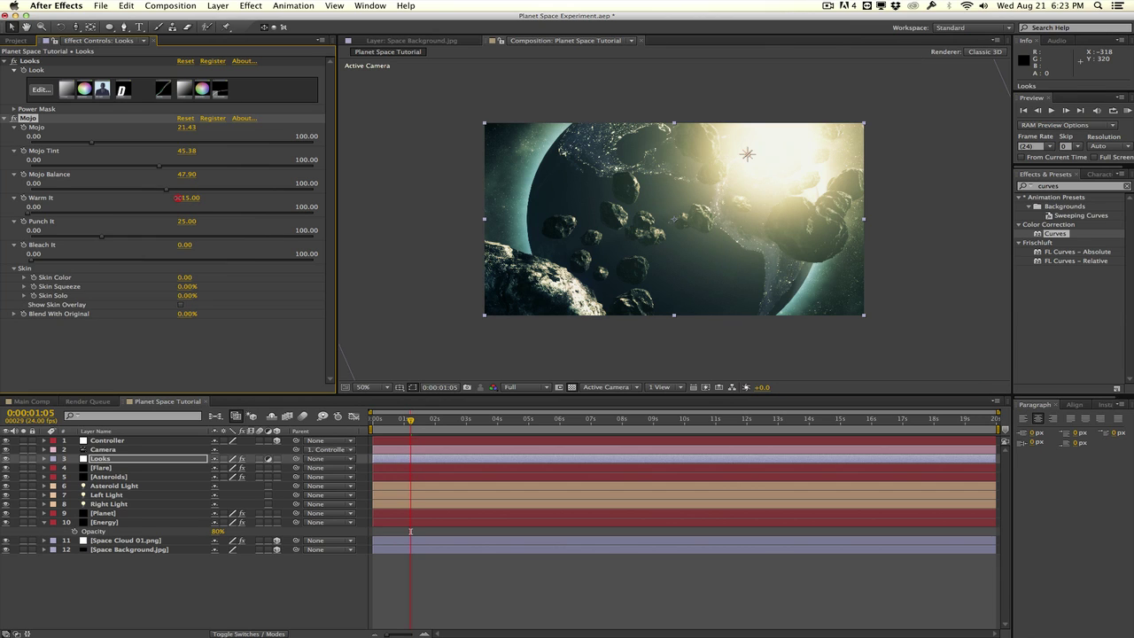
pyautogui.moveTo(186, 197); pyautogui.dragTo(177, 198)
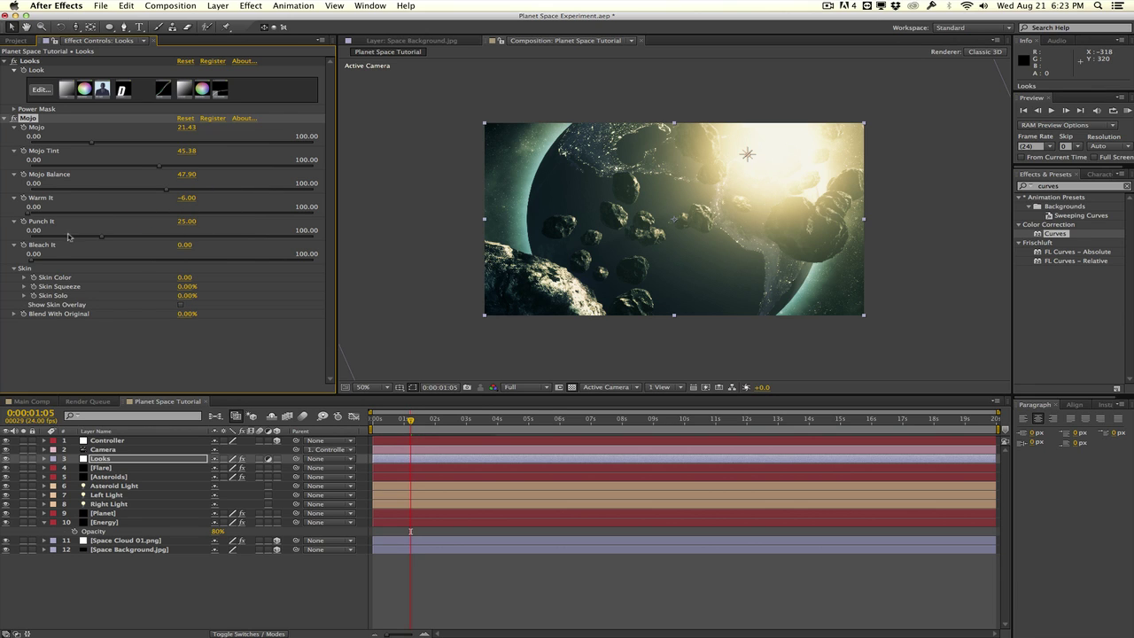
# Step: Set the Mojo effect's Punch It to about 8.19 and Bleach It to about 9.87
pyautogui.moveTo(65, 236); pyautogui.dragTo(55, 238)
pyautogui.click(51, 260)
pyautogui.moveTo(60, 261); pyautogui.dragTo(60, 260)
# Step: Add a Curves effect to the Looks layer, raising the RGB highlights and pulling the shadows back down slightly
pyautogui.click(244, 7)
pyautogui.moveTo(289, 85)
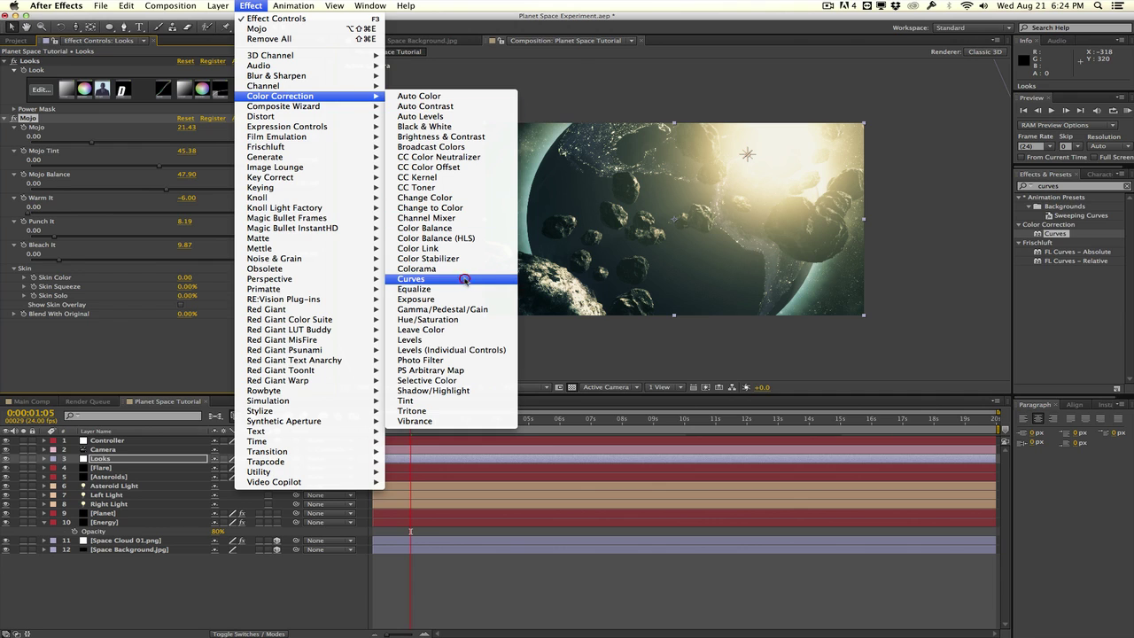
pyautogui.click(465, 278)
pyautogui.moveTo(98, 320); pyautogui.dragTo(98, 314)
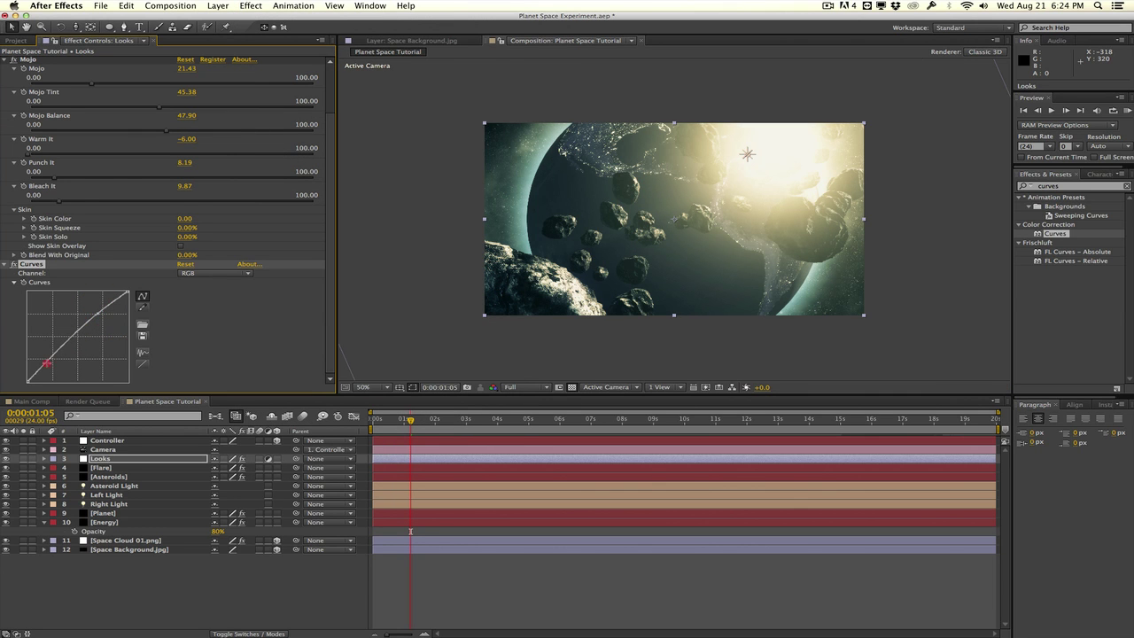
pyautogui.moveTo(47, 361); pyautogui.dragTo(48, 365)
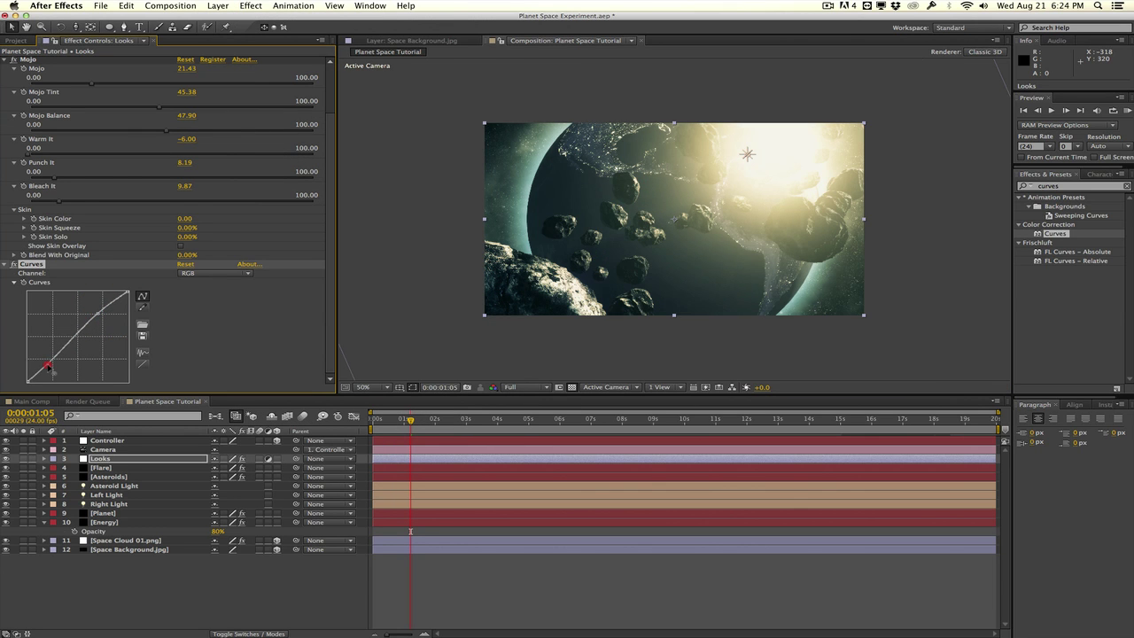
# Step: Lift the blue channel's shadows slightly in the Looks layer's Curves effect and switch to the green channel
pyautogui.click(199, 273)
pyautogui.click(196, 316)
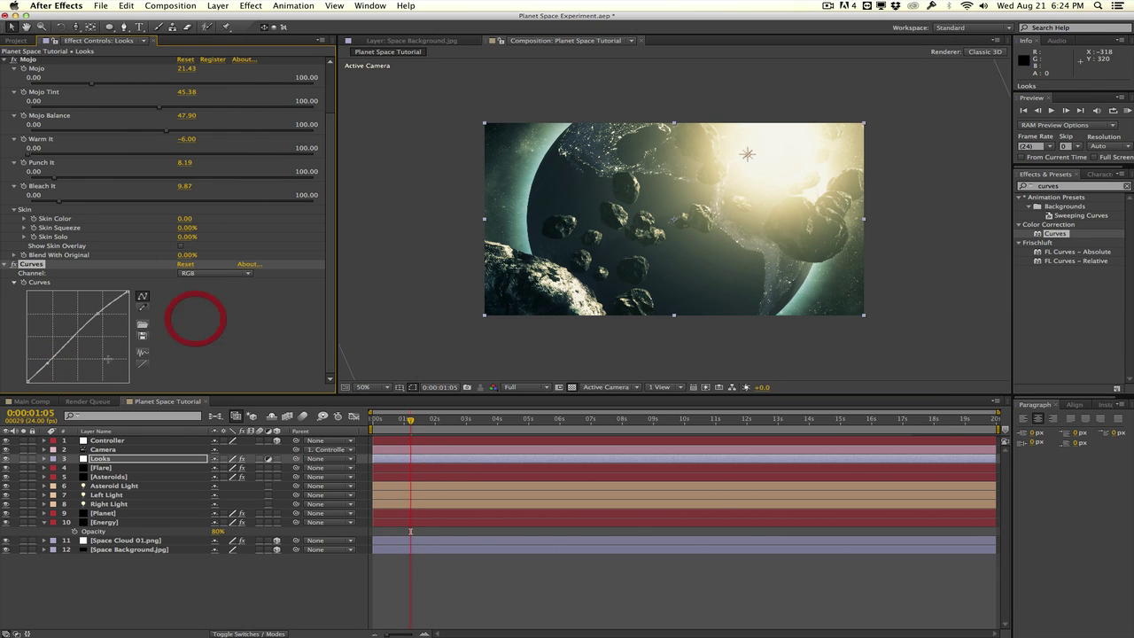
pyautogui.moveTo(44, 370); pyautogui.dragTo(43, 366)
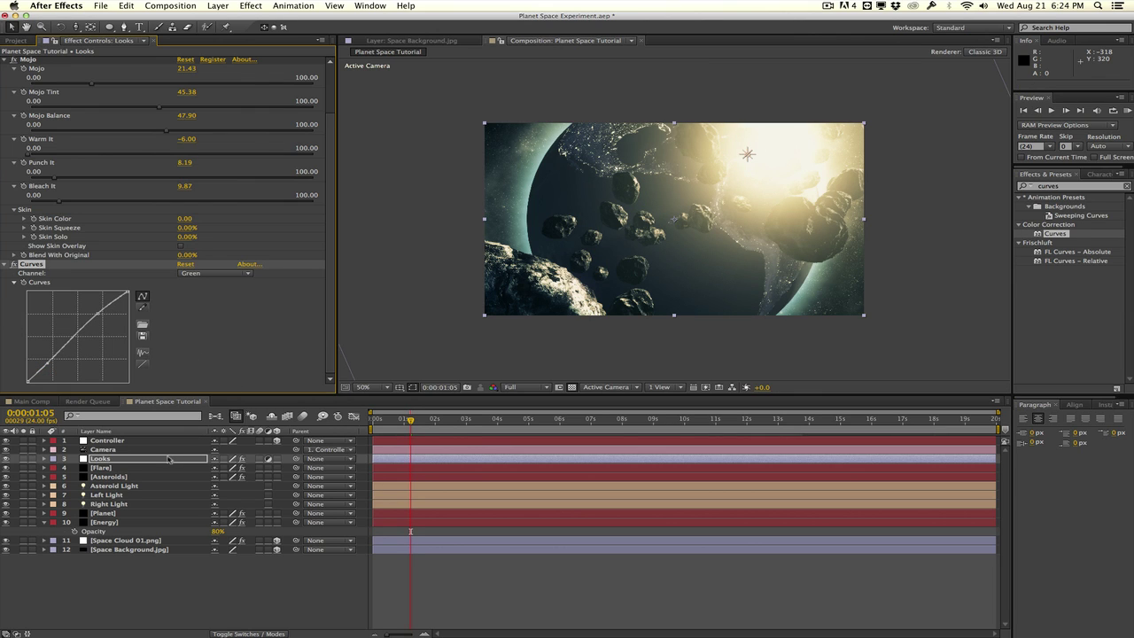
# Step: Add a Vignette to the Looks effect's lens tools with a radius of 2.000 and strength of about 45%
pyautogui.scroll(3, 147, 178)
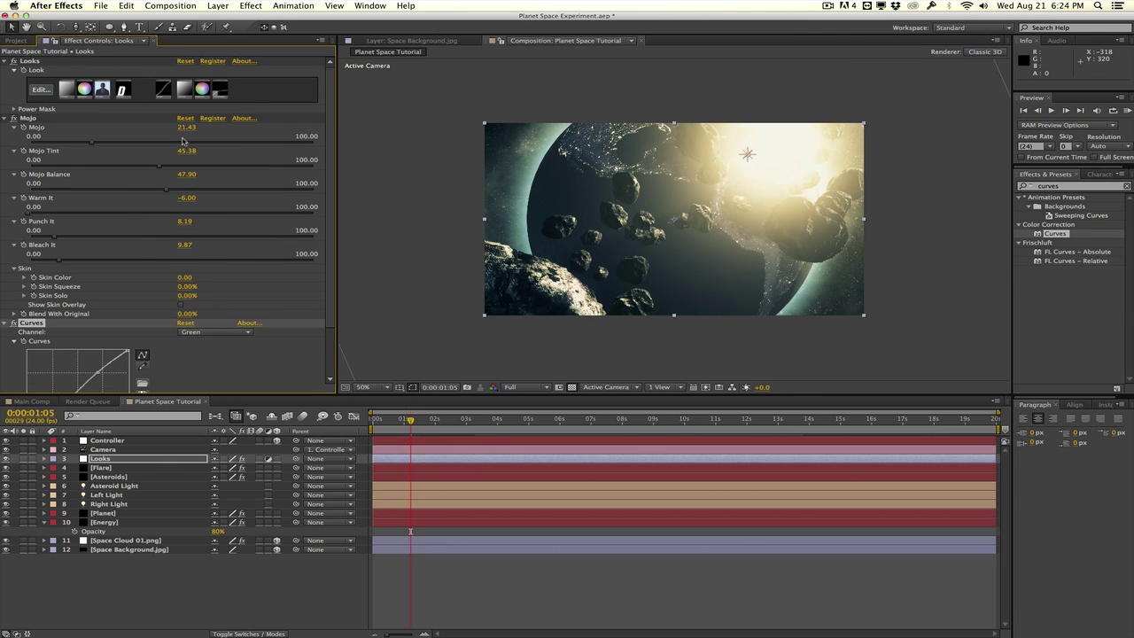
pyautogui.click(41, 90)
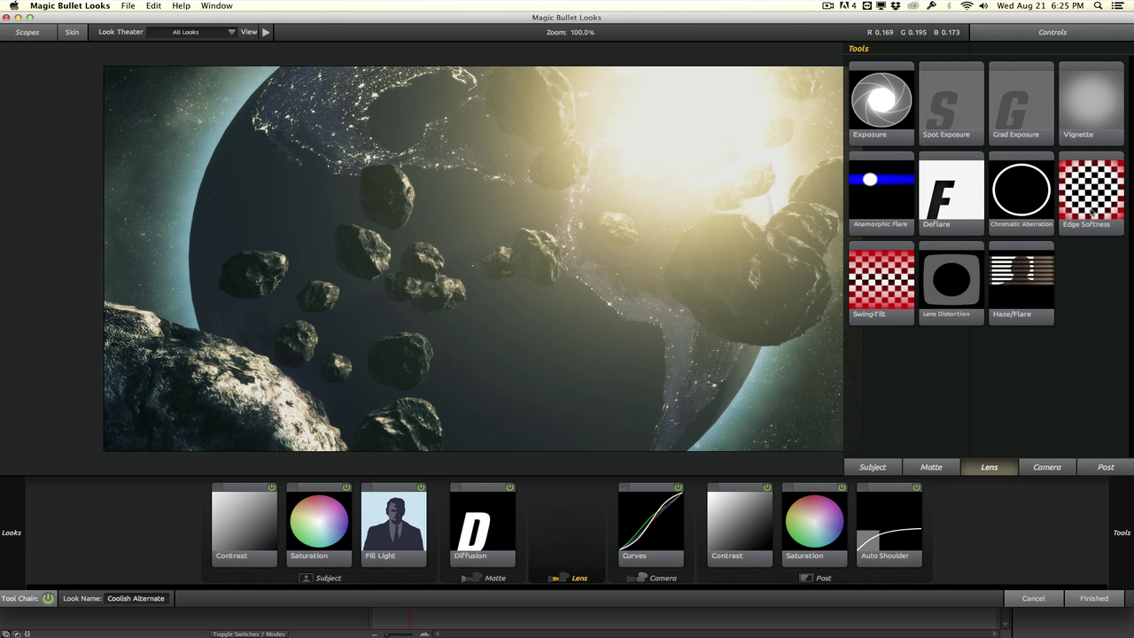
pyautogui.doubleClick(1090, 102)
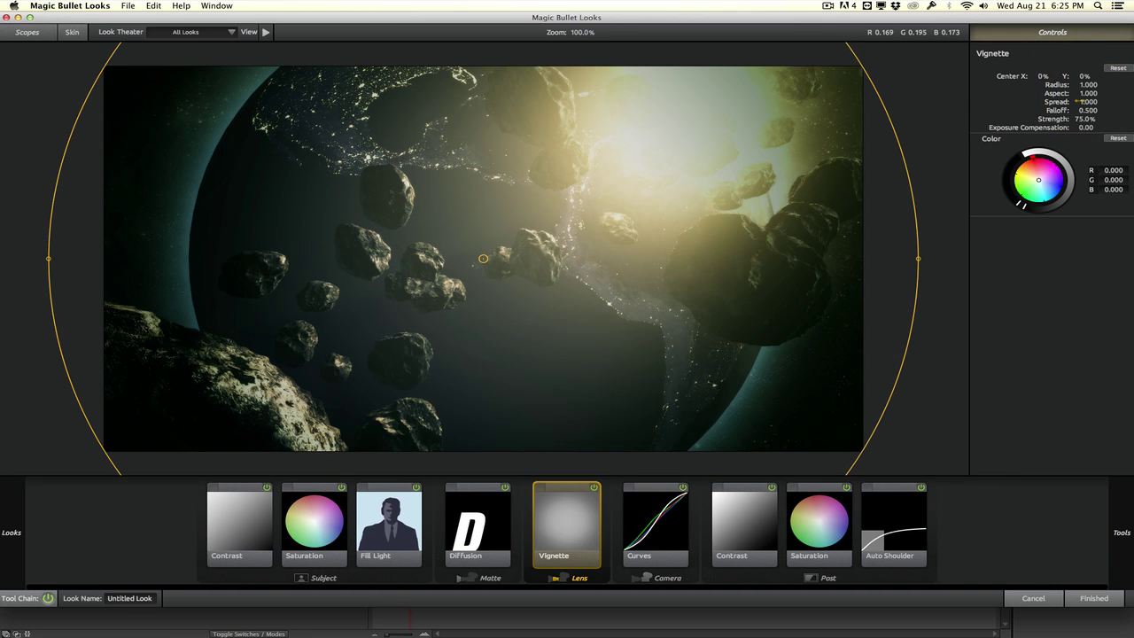
pyautogui.moveTo(1083, 85); pyautogui.dragTo(1128, 85)
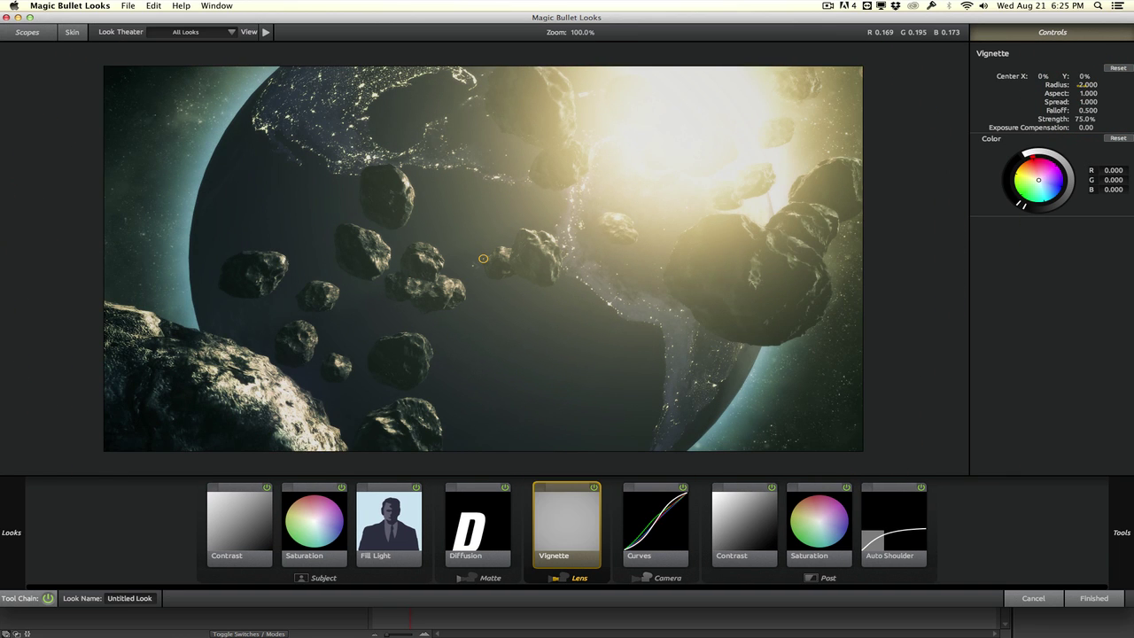
pyautogui.moveTo(1084, 119); pyautogui.dragTo(1062, 119)
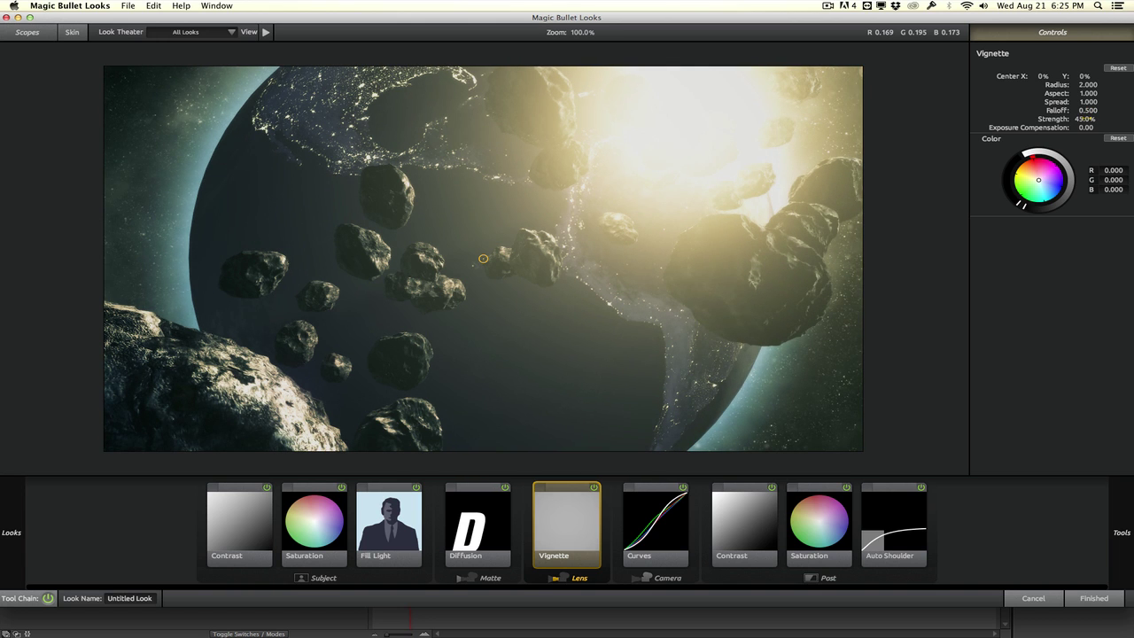
pyautogui.click(1087, 599)
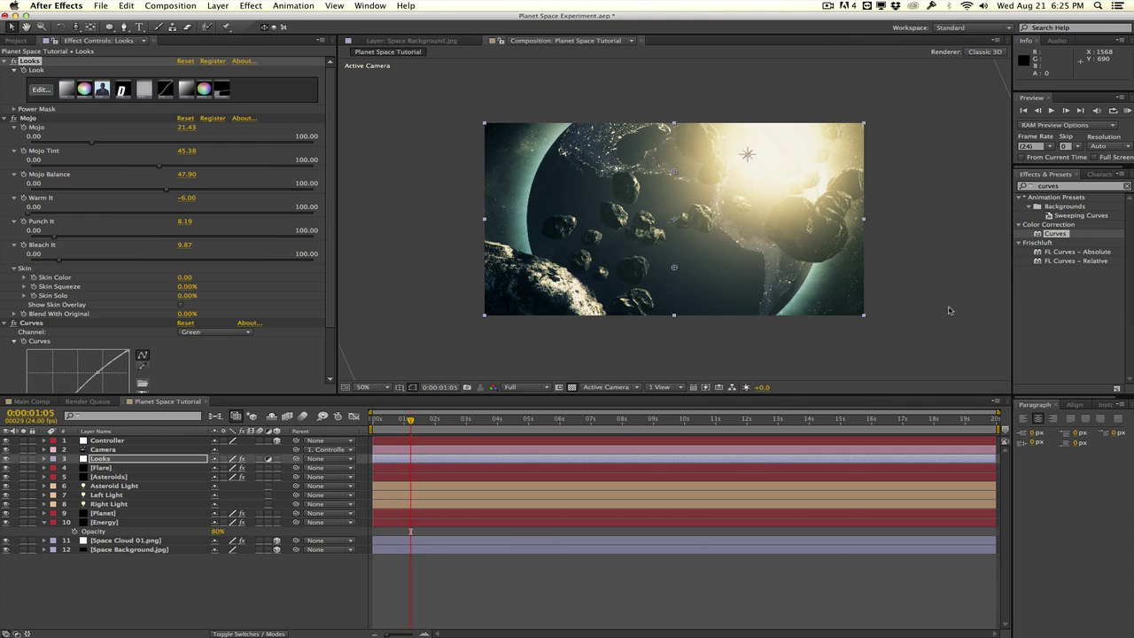
# Step: Add a 720p letterbox to the composition with the InstaFilm script
pyautogui.click(1097, 403)
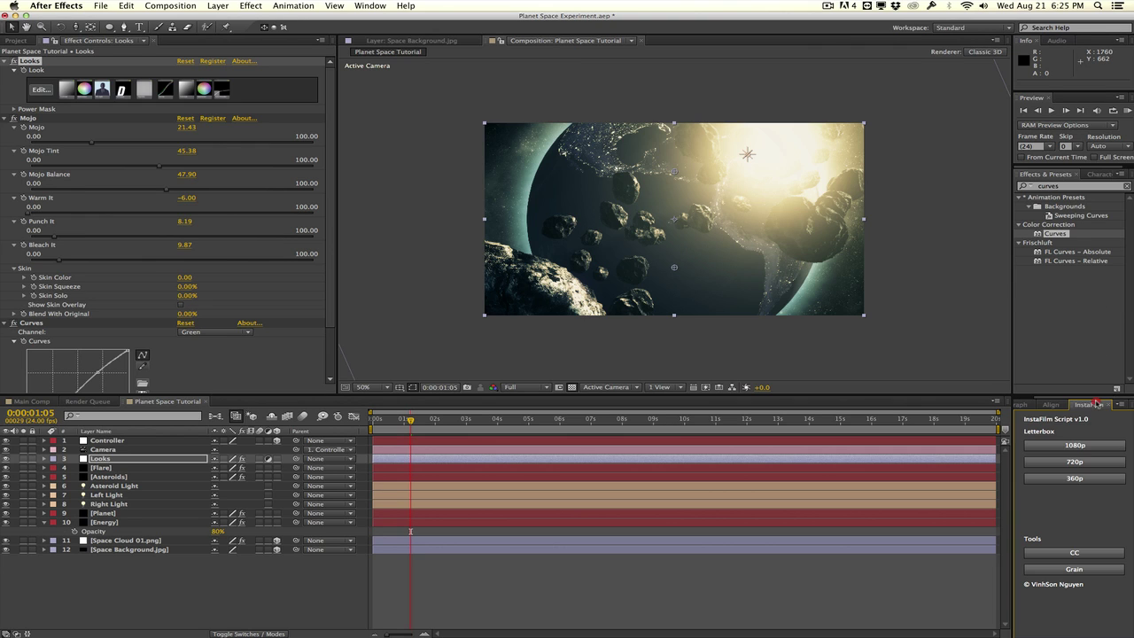
pyautogui.click(1088, 462)
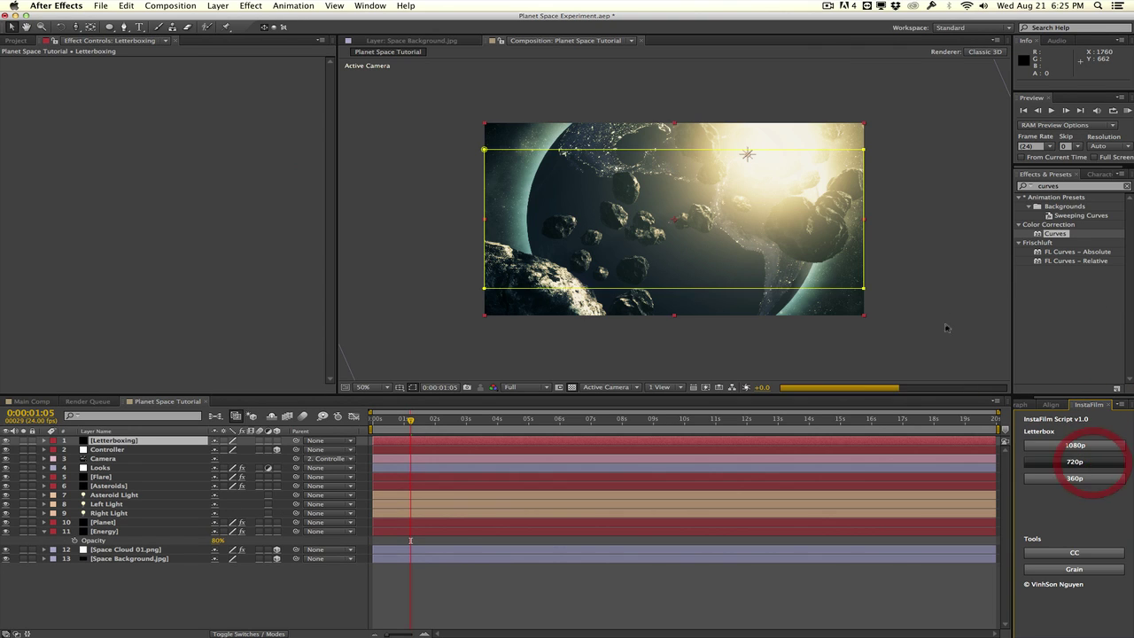
pyautogui.click(435, 274)
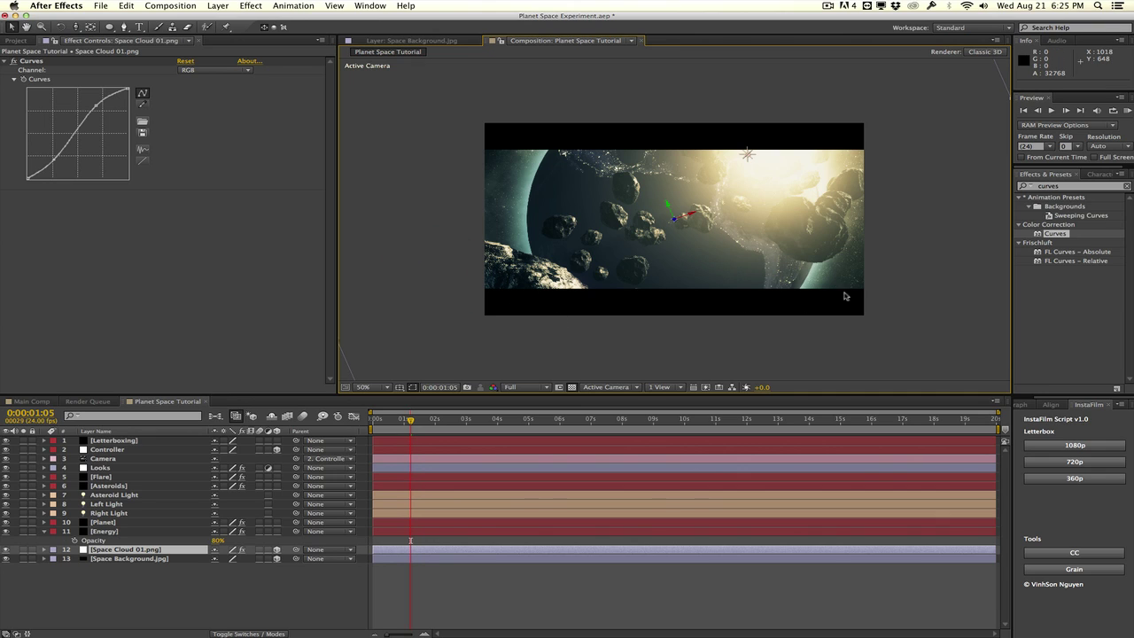
pyautogui.press('super+7')
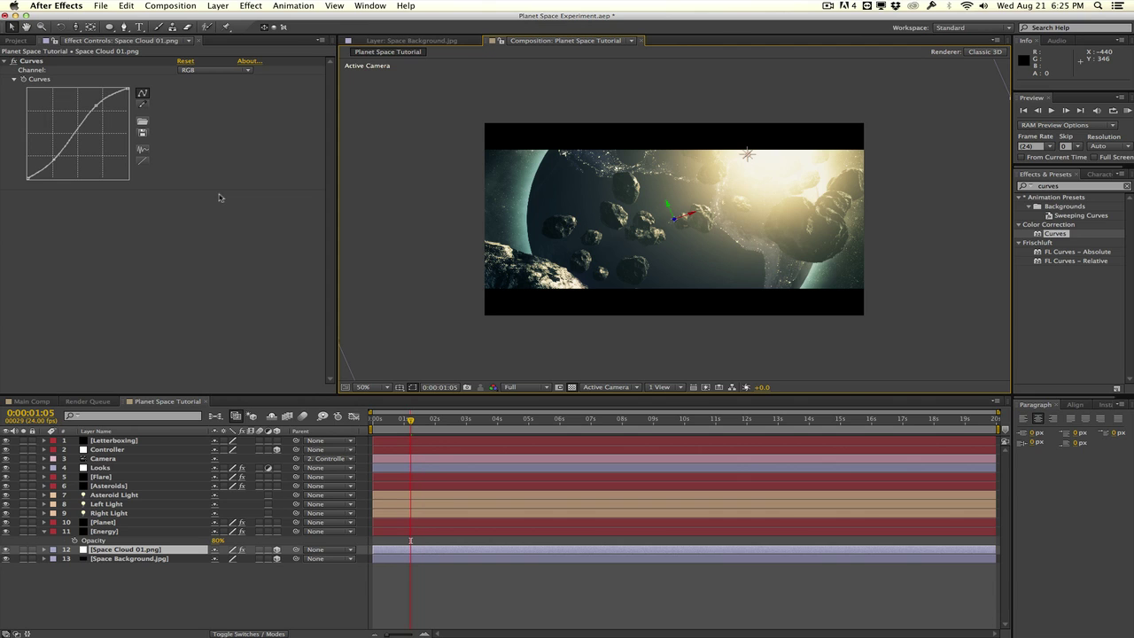
# Step: Create a new 1280 x 720 px black solid layer named Smoke
pyautogui.click(217, 5)
pyautogui.moveTo(283, 18)
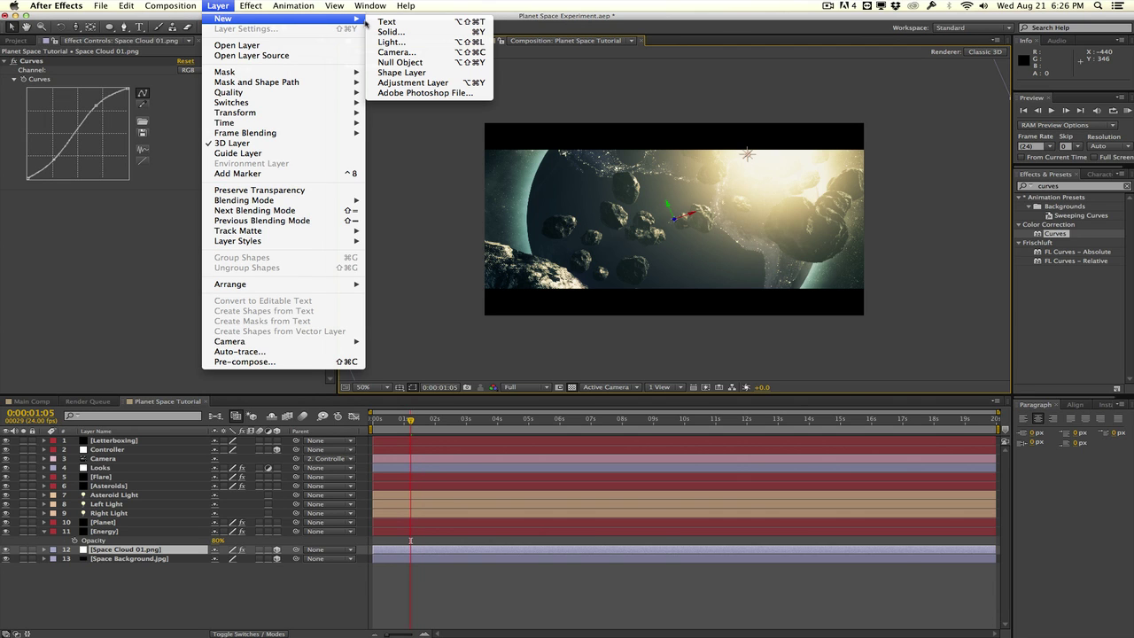
pyautogui.click(391, 32)
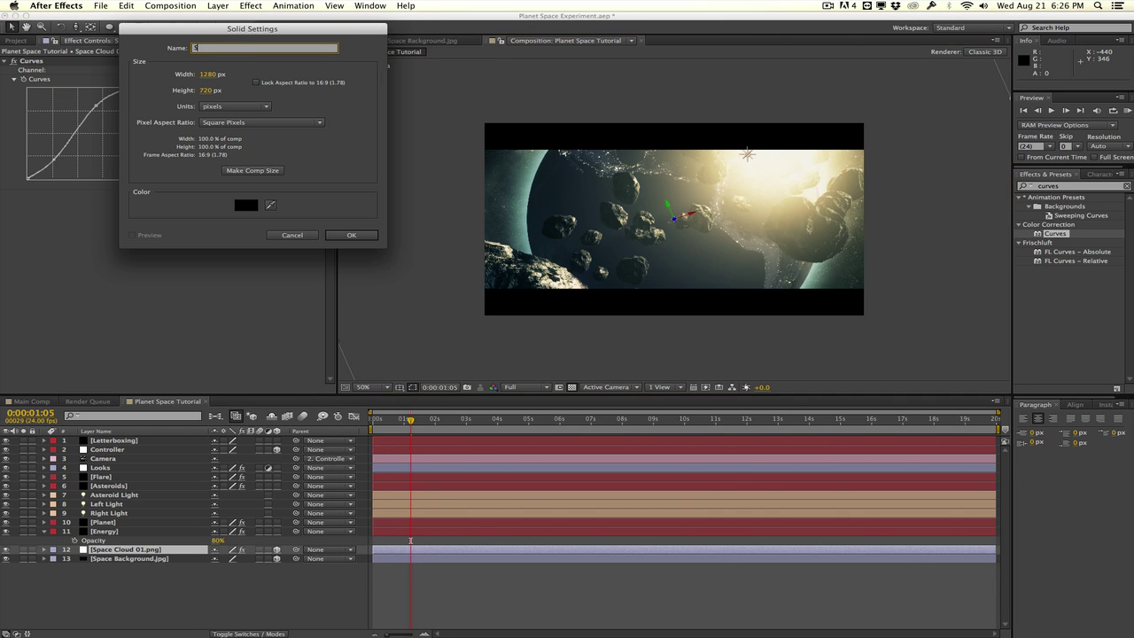
pyautogui.write('Smoke')
pyautogui.press('Return')
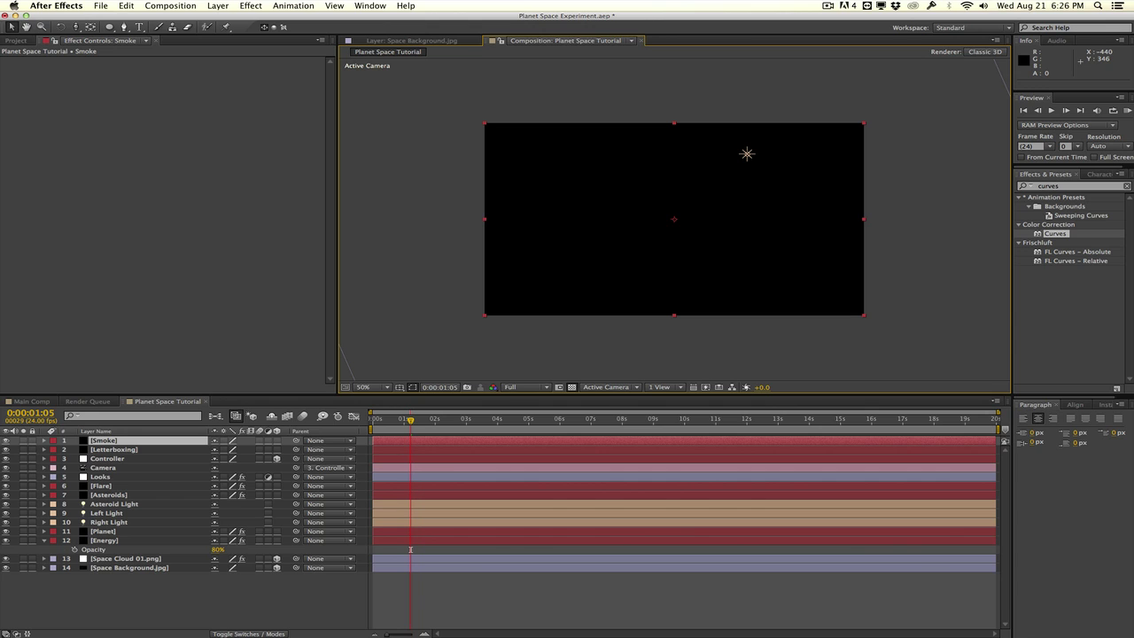
# Step: Apply Trapcode Particular to the Smoke layer and place the layer between Flare and Asteroids
pyautogui.click(1061, 186)
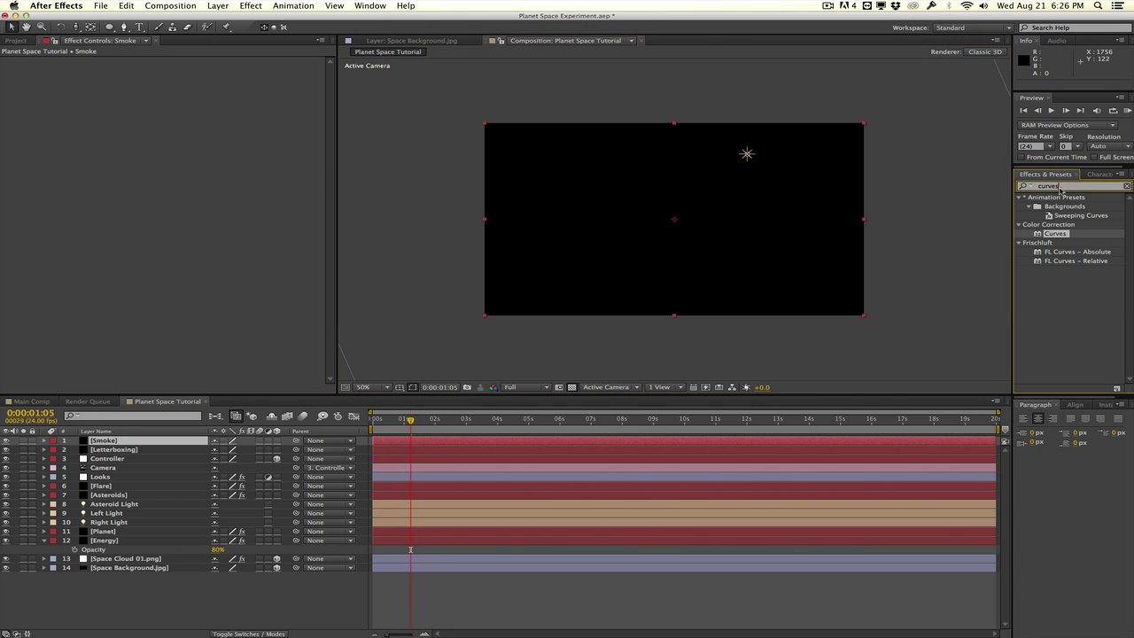
pyautogui.write('particula')
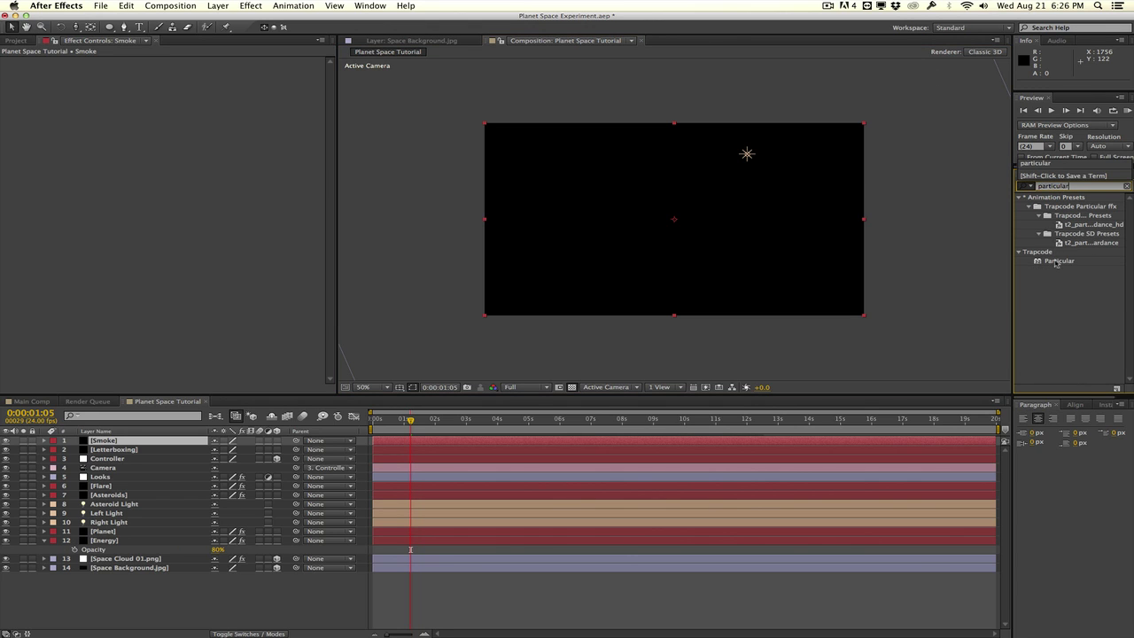
pyautogui.moveTo(1056, 263); pyautogui.dragTo(772, 278)
pyautogui.press(',')
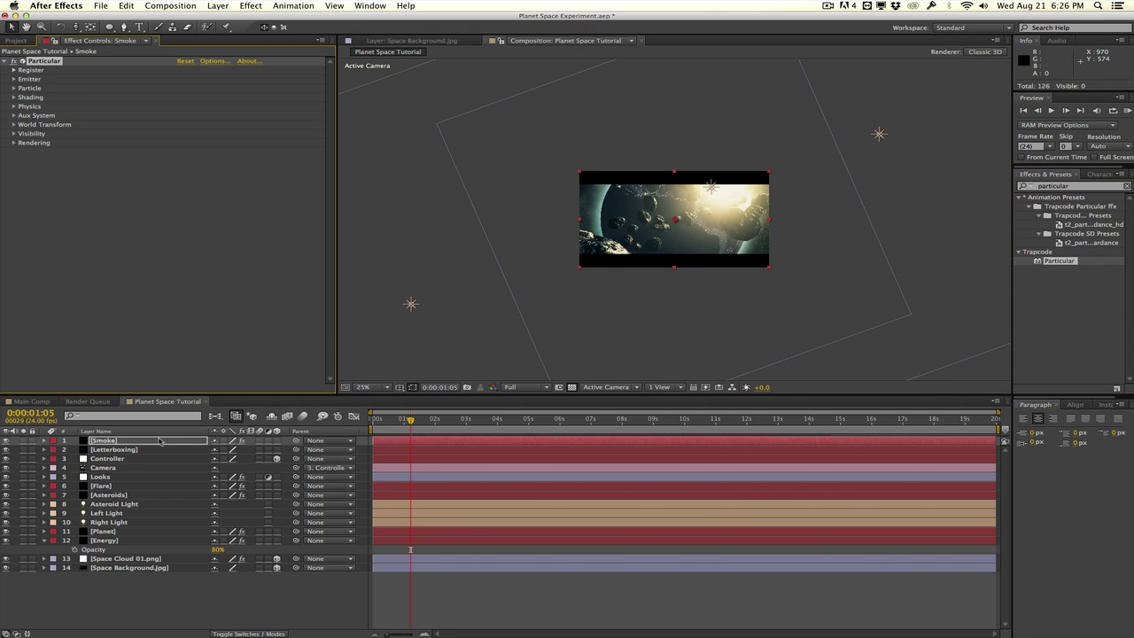
pyautogui.moveTo(160, 440); pyautogui.dragTo(155, 489)
pyautogui.press('.')
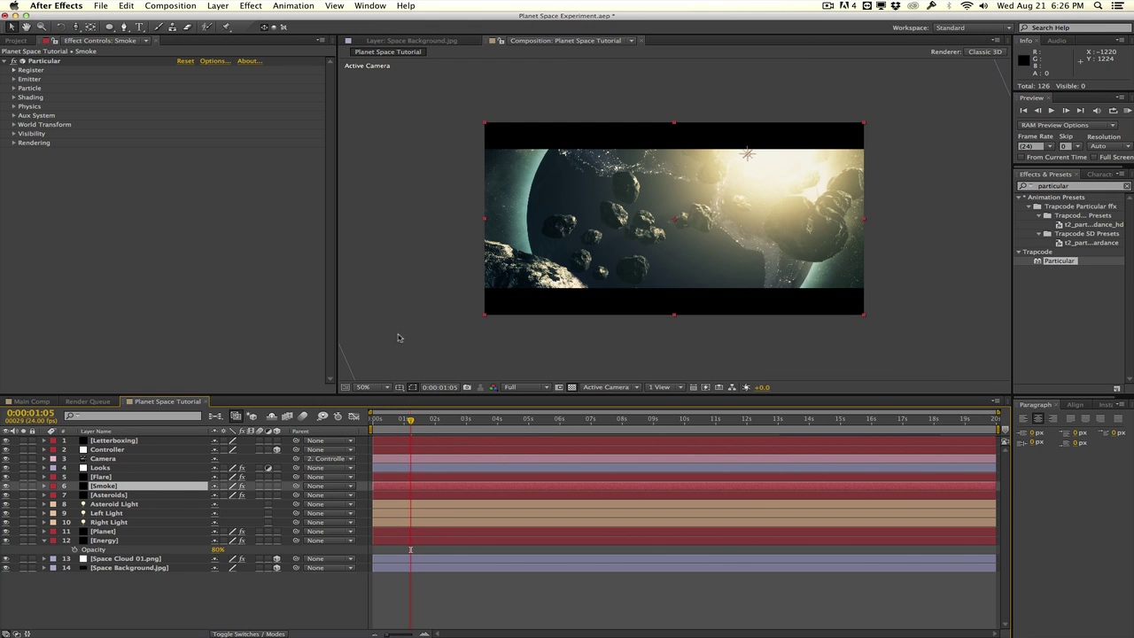
# Step: Set the Smoke emitter's Position Z to 7100 and its emitter type to Box
pyautogui.press('.')
pyautogui.press(',')
pyautogui.click(13, 79)
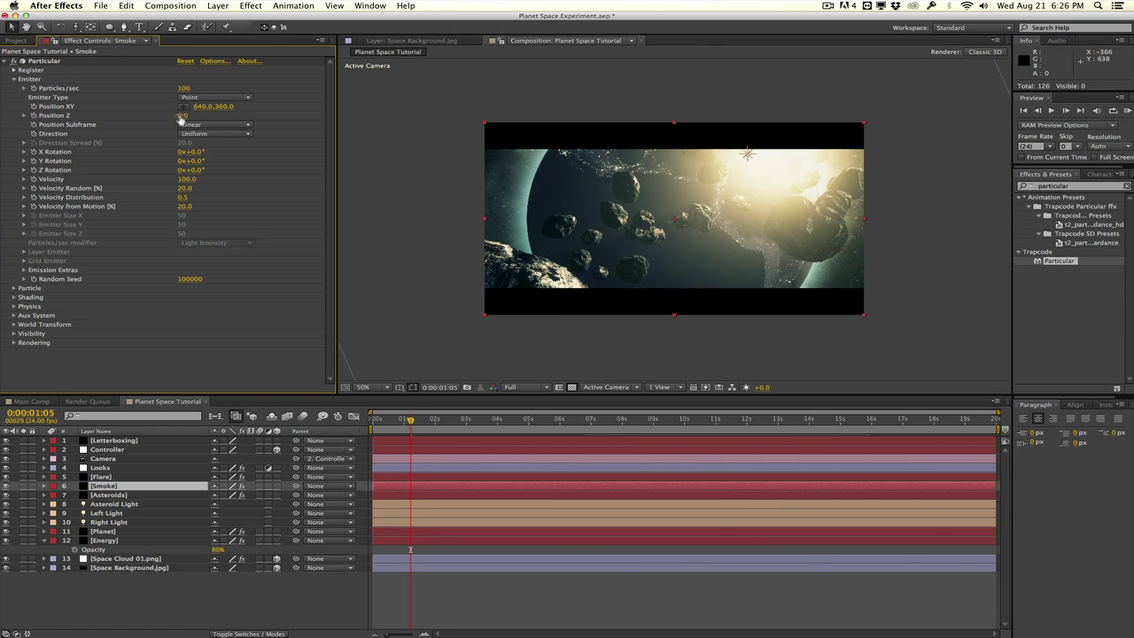
pyautogui.moveTo(182, 116); pyautogui.dragTo(219, 109)
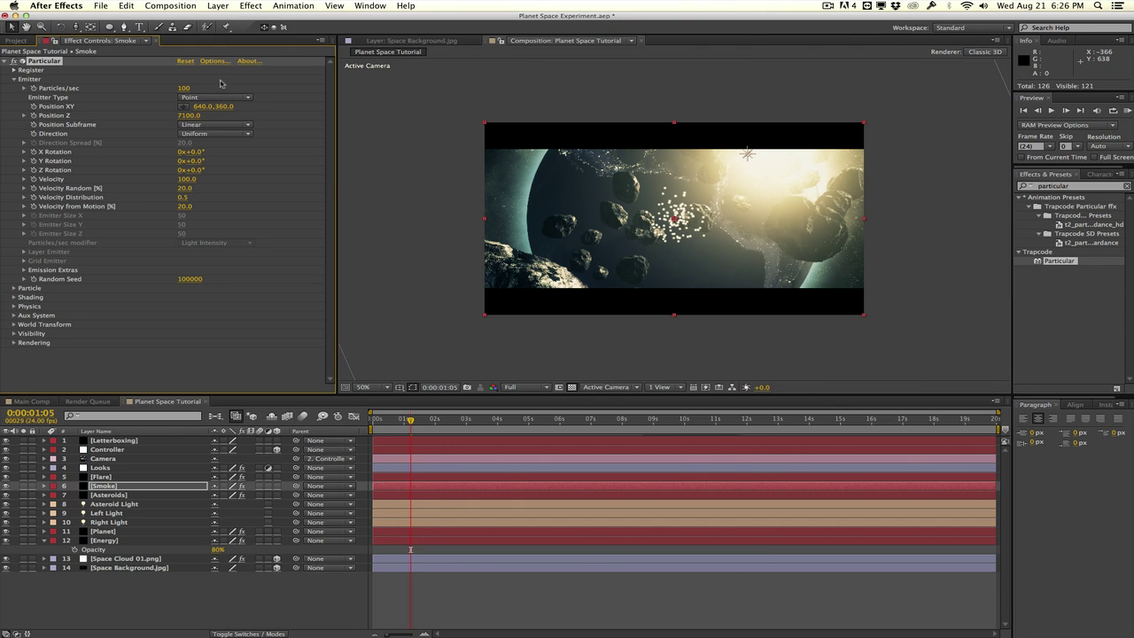
pyautogui.click(220, 97)
pyautogui.click(215, 110)
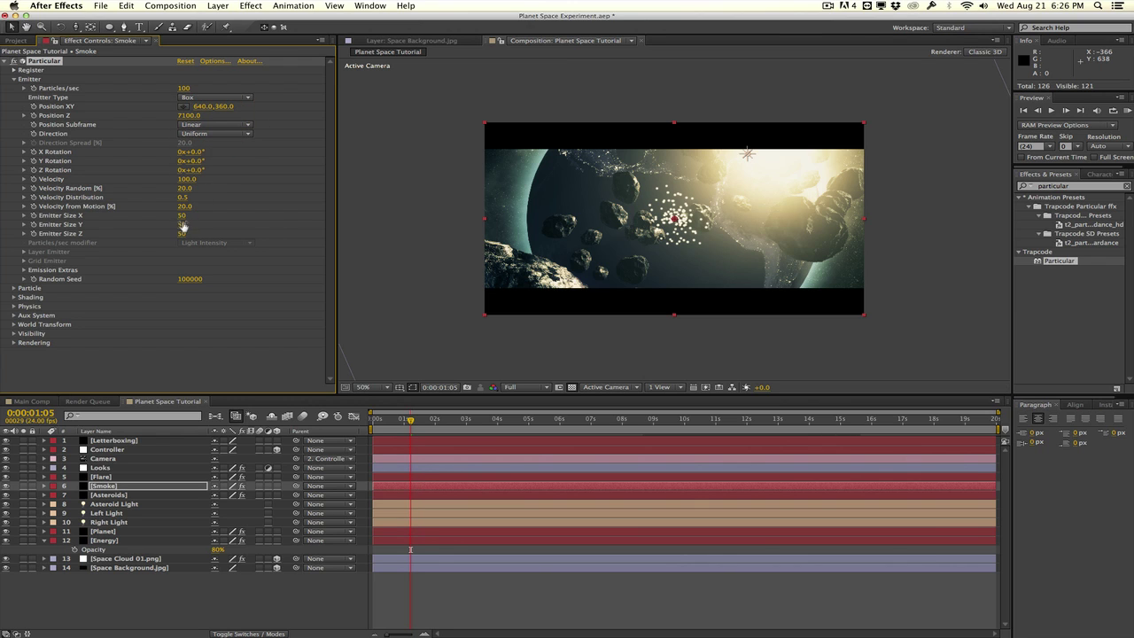
# Step: Set the Smoke emitter size to 2380 in X, 309 in Y and 1810 in Z, with a velocity of 10
pyautogui.moveTo(182, 215); pyautogui.dragTo(313, 216)
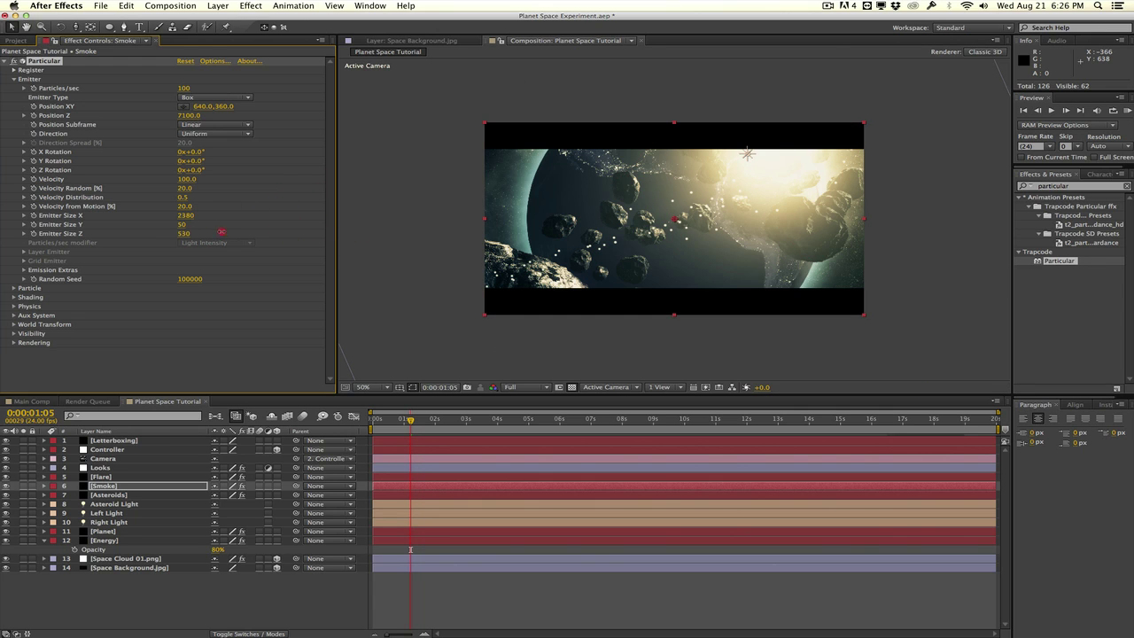
pyautogui.moveTo(222, 233); pyautogui.dragTo(282, 231)
pyautogui.moveTo(181, 224); pyautogui.dragTo(239, 224)
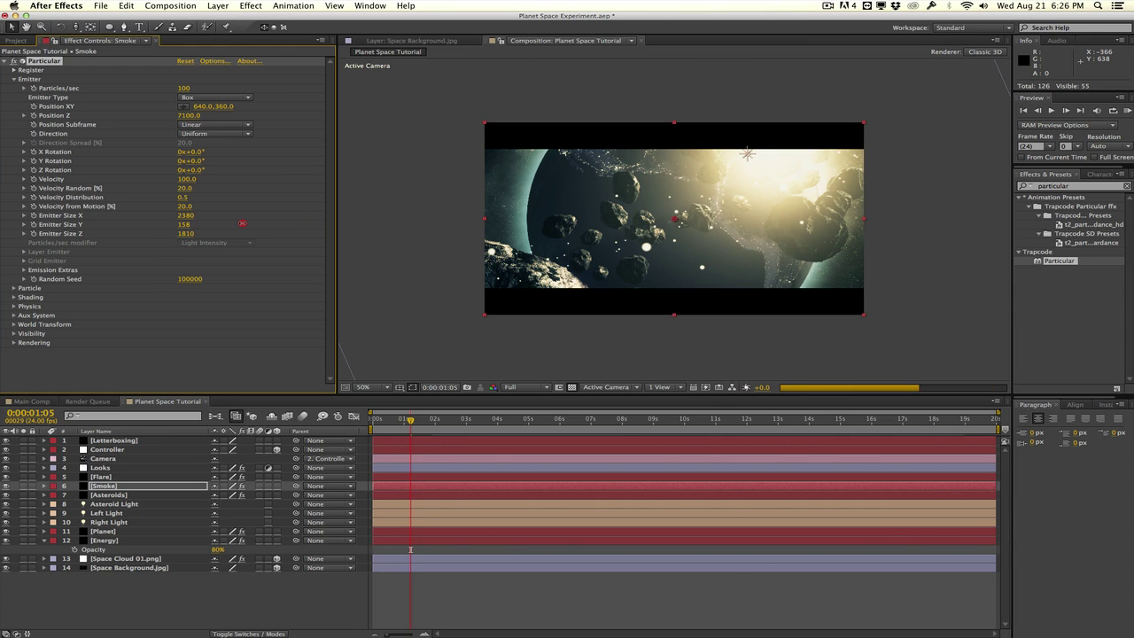
pyautogui.click(187, 179)
pyautogui.write('10')
pyautogui.press('Return')
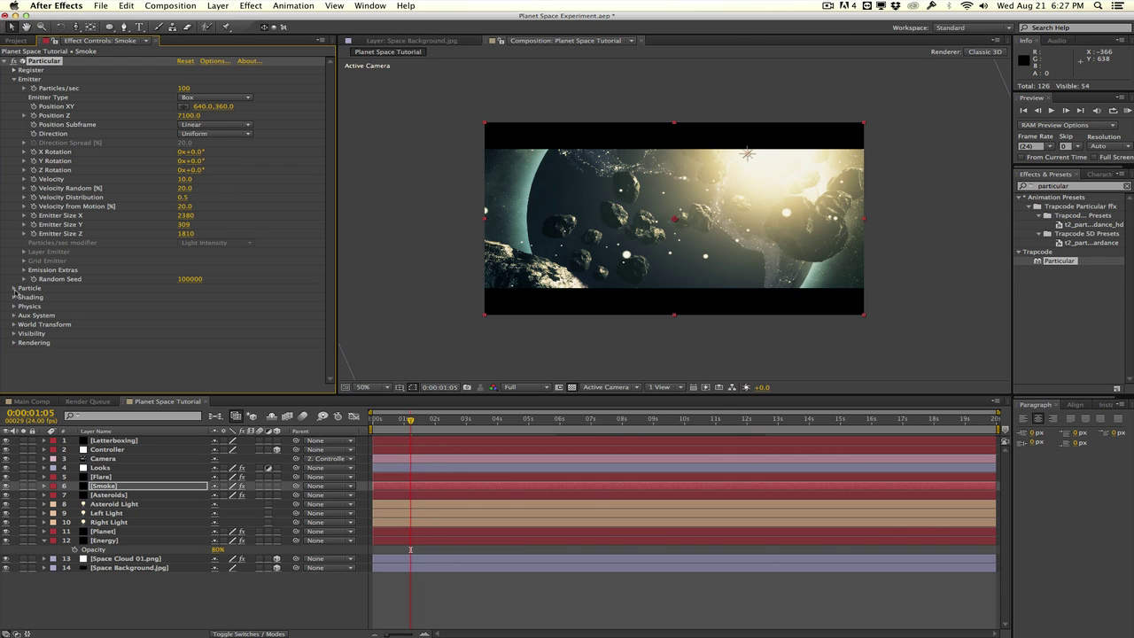
# Step: Set the Smoke particles' size to 90 and their particle type to Cloudlet
pyautogui.click(14, 288)
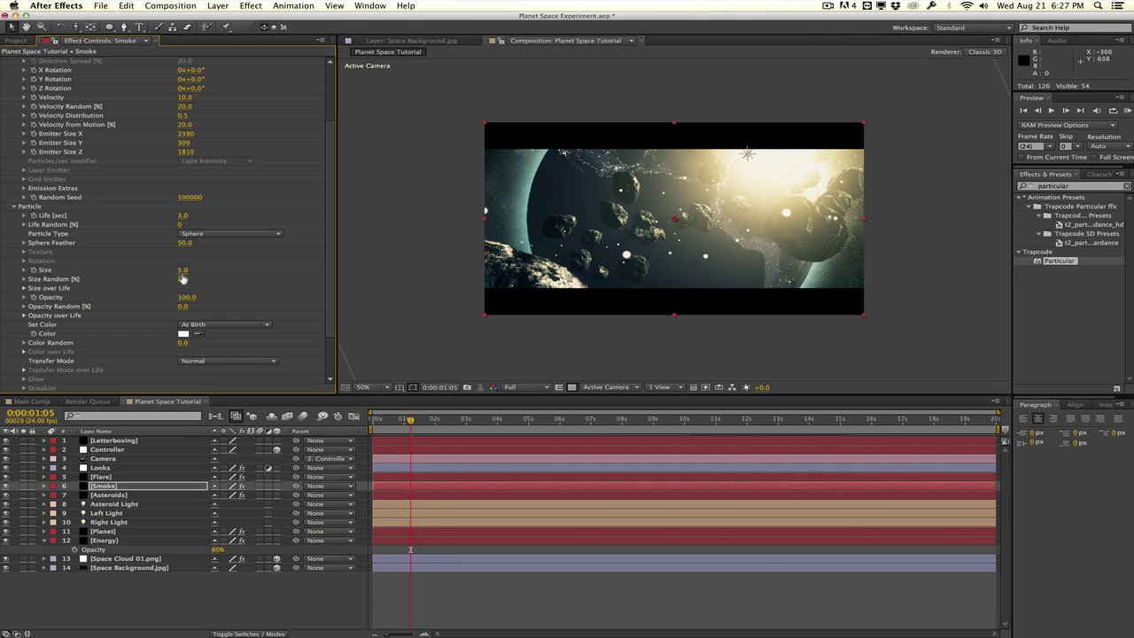
pyautogui.write('90')
pyautogui.press('Return')
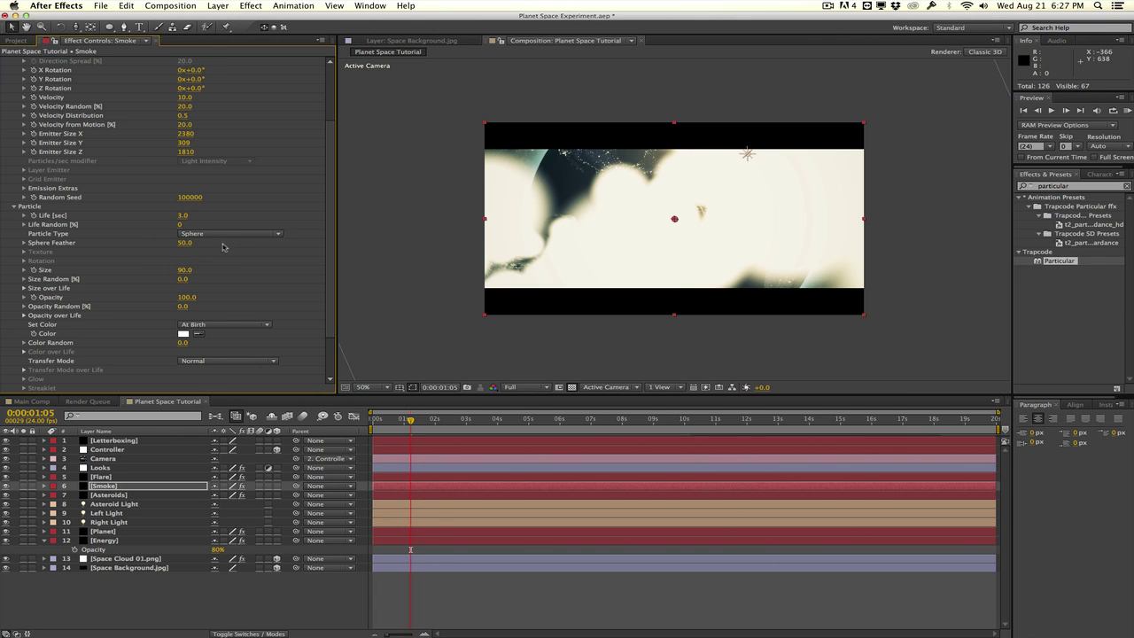
pyautogui.click(221, 239)
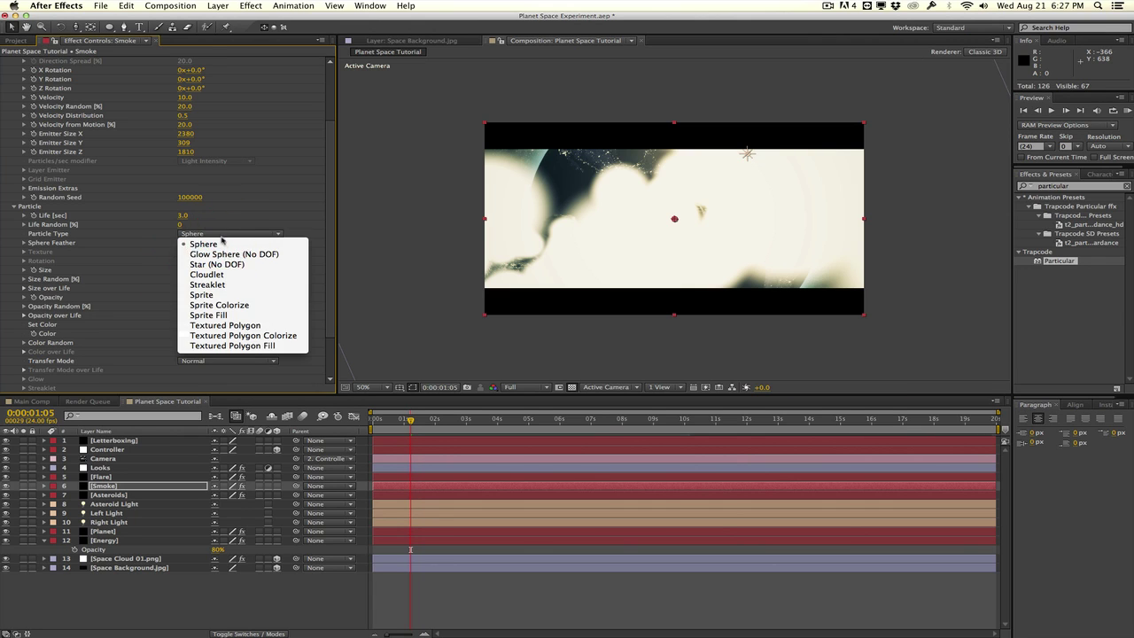
pyautogui.click(225, 281)
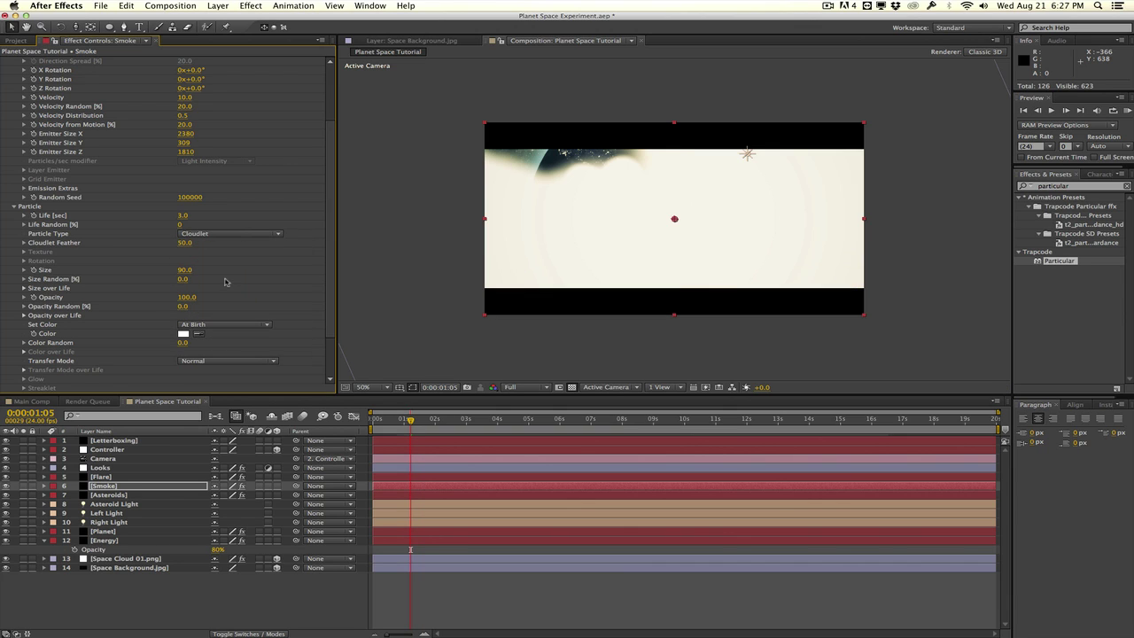
# Step: Set the Smoke particles' opacity to 5 and opacity random to 25%
pyautogui.click(186, 298)
pyautogui.write('5')
pyautogui.press('Return')
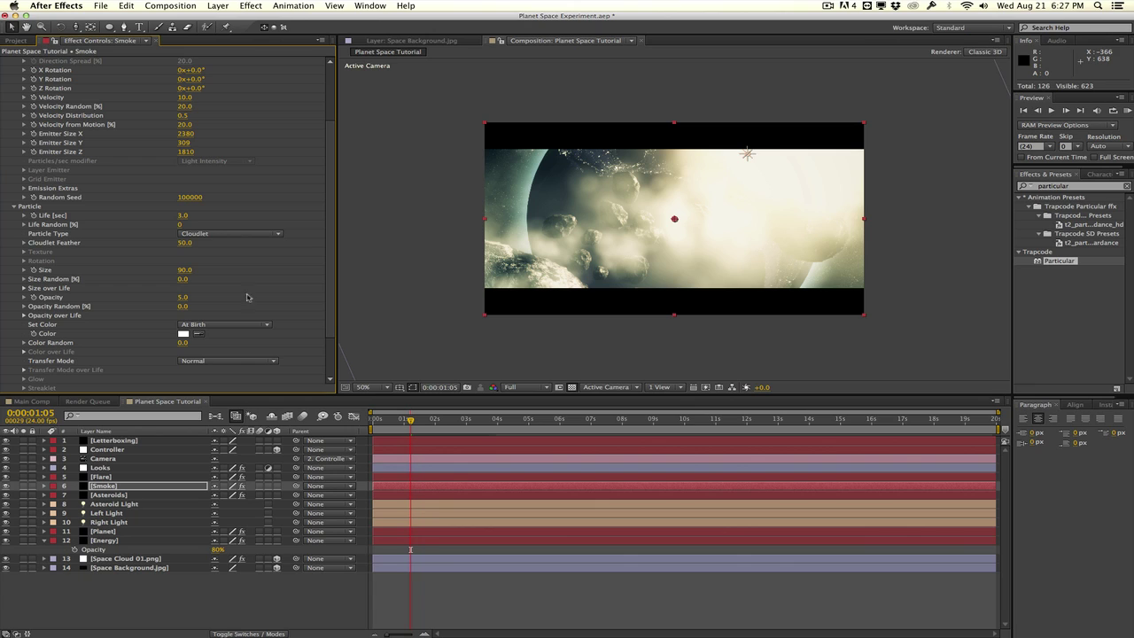
pyautogui.click(182, 306)
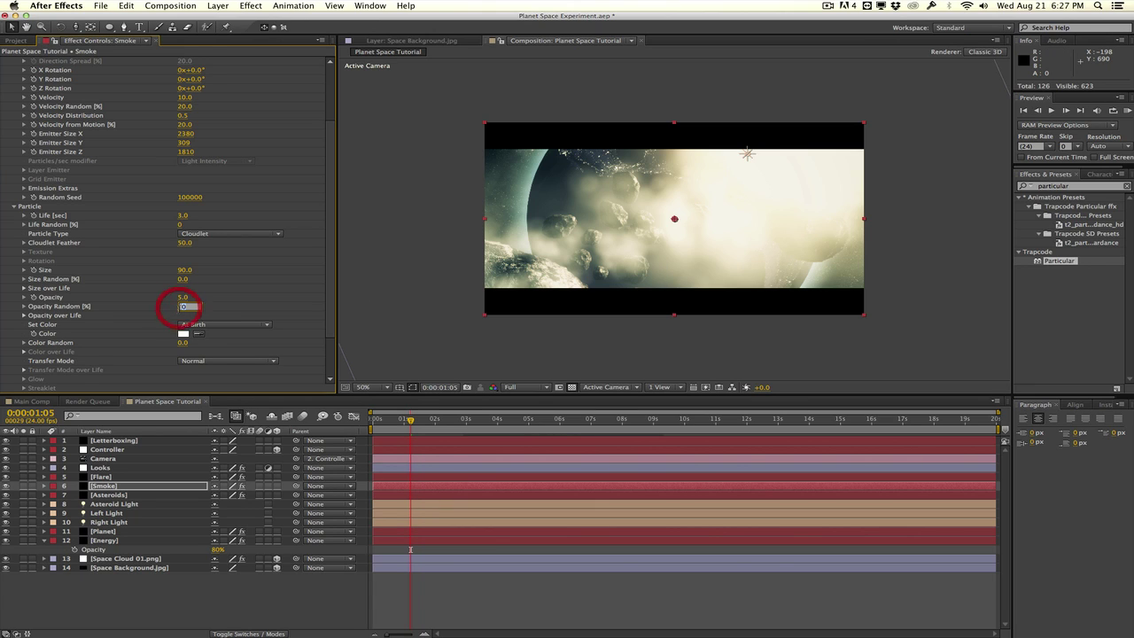
pyautogui.write('25.')
pyautogui.press('Return')
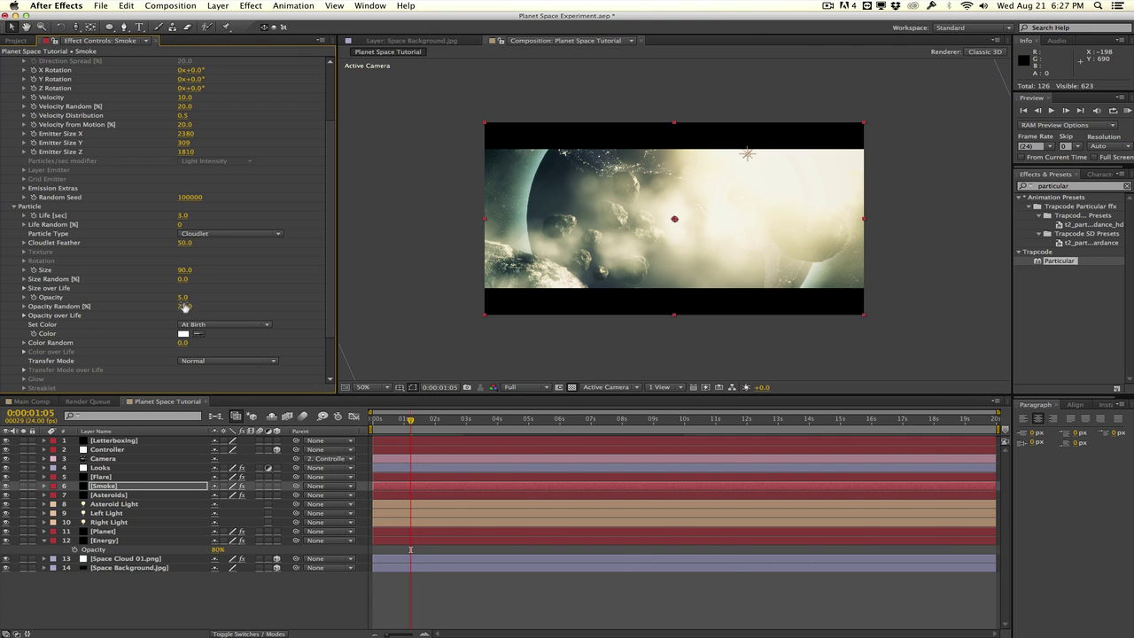
# Step: Change the Smoke particles' color to the light blue 86B2D1
pyautogui.click(184, 333)
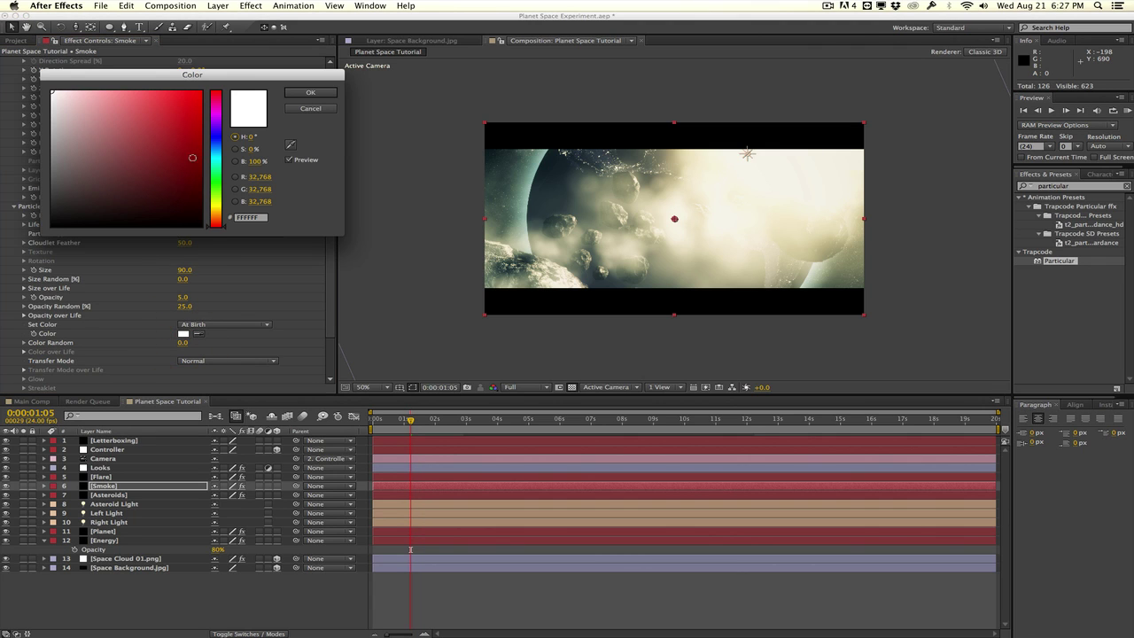
pyautogui.click(216, 150)
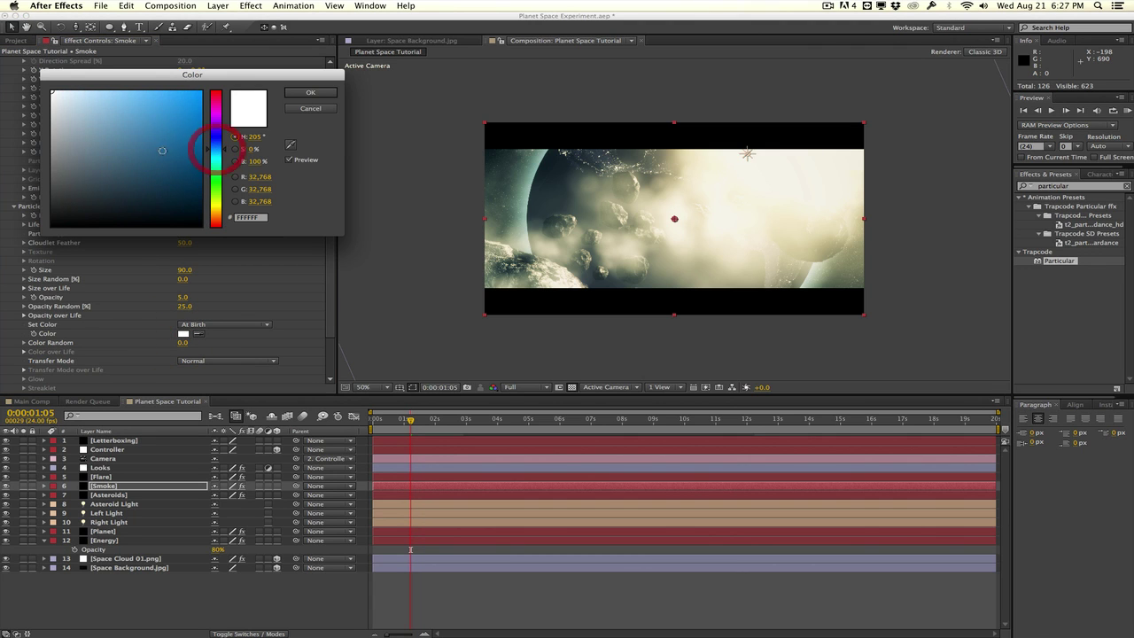
pyautogui.click(109, 105)
pyautogui.click(111, 118)
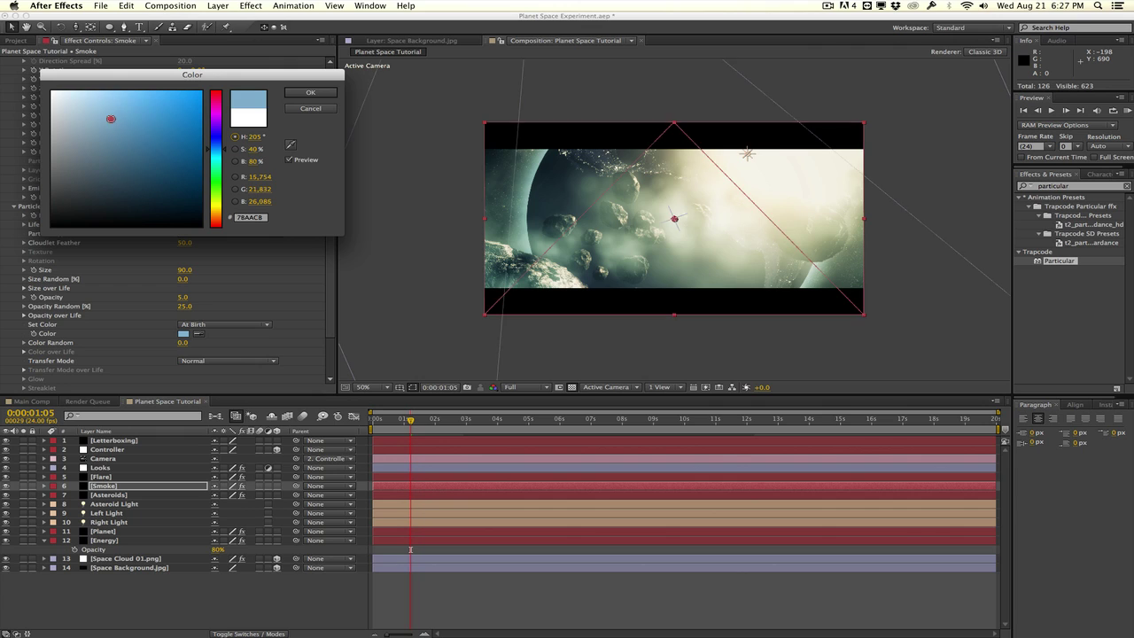
pyautogui.click(107, 116)
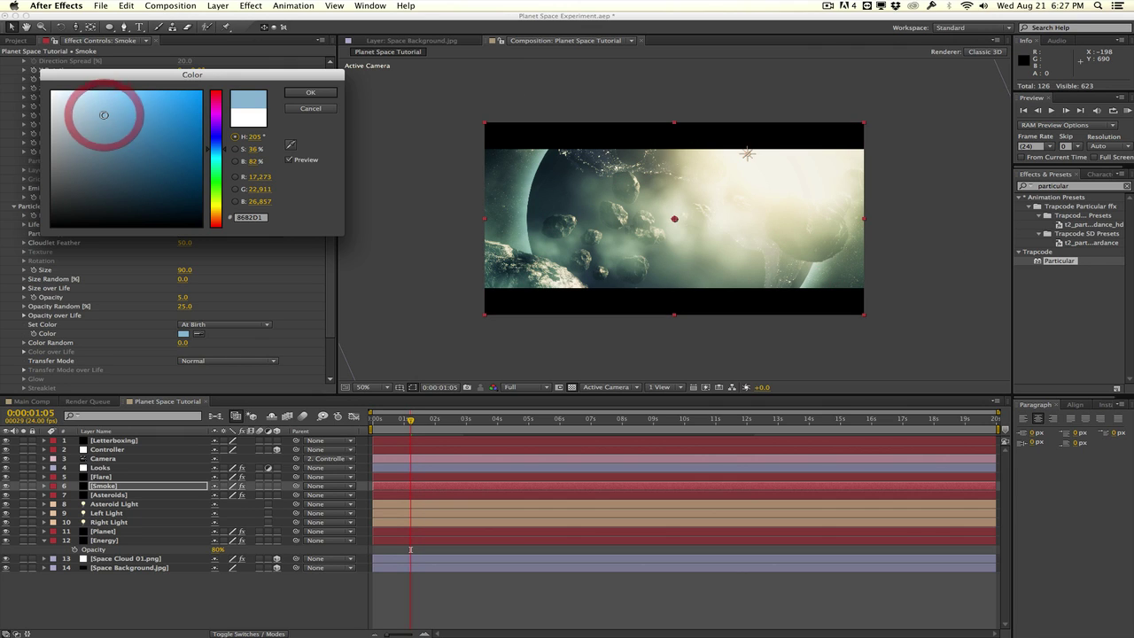
pyautogui.press('Return')
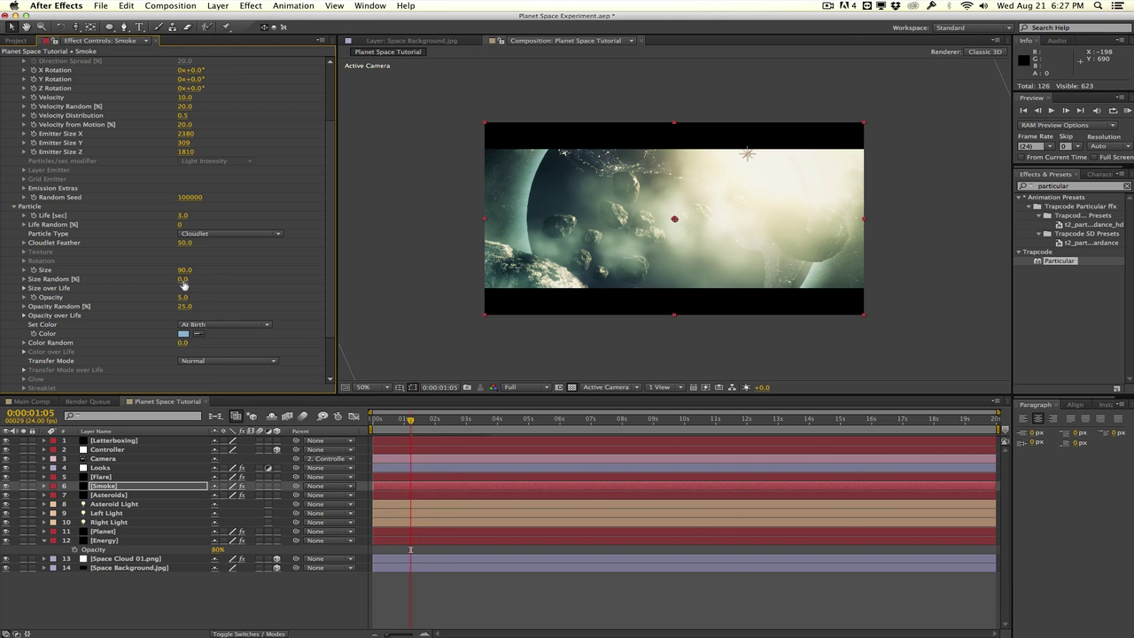
# Step: Set the Smoke particles' size random to 33% and lower their opacity to 0.5
pyautogui.moveTo(183, 281); pyautogui.dragTo(204, 279)
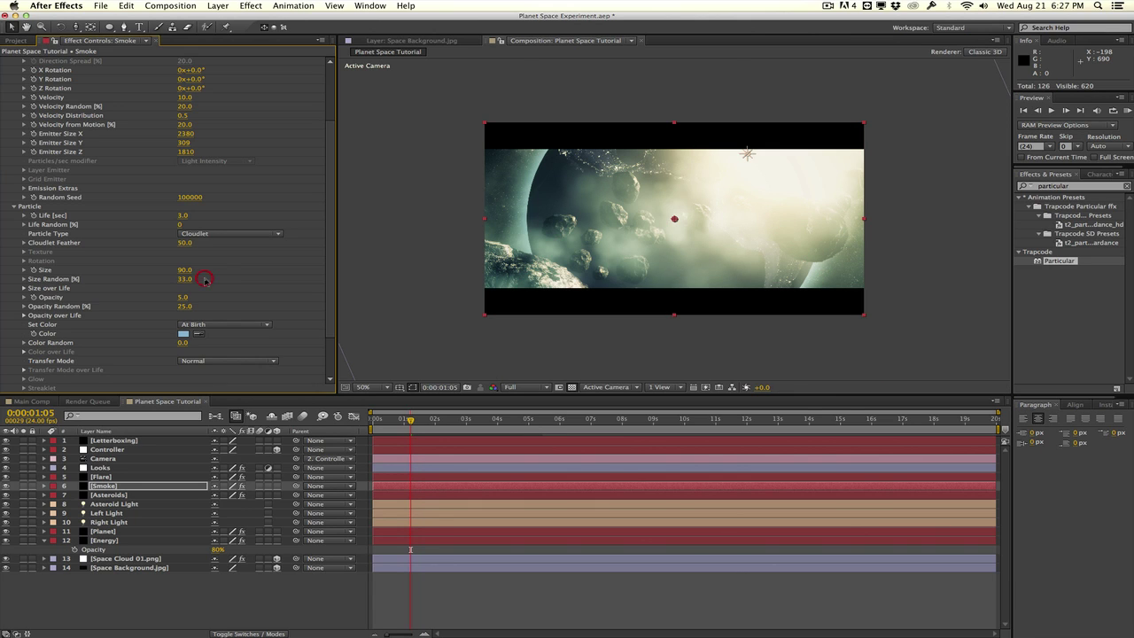
pyautogui.click(184, 298)
pyautogui.write('2')
pyautogui.press('Return')
pyautogui.click(182, 297)
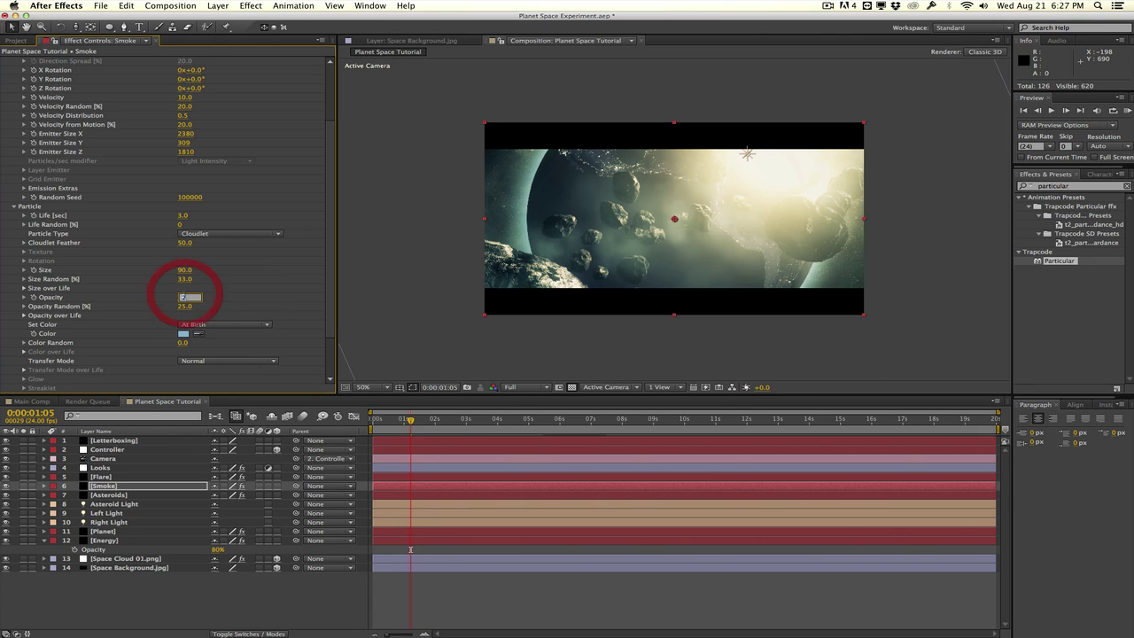
pyautogui.write('1')
pyautogui.press('Return')
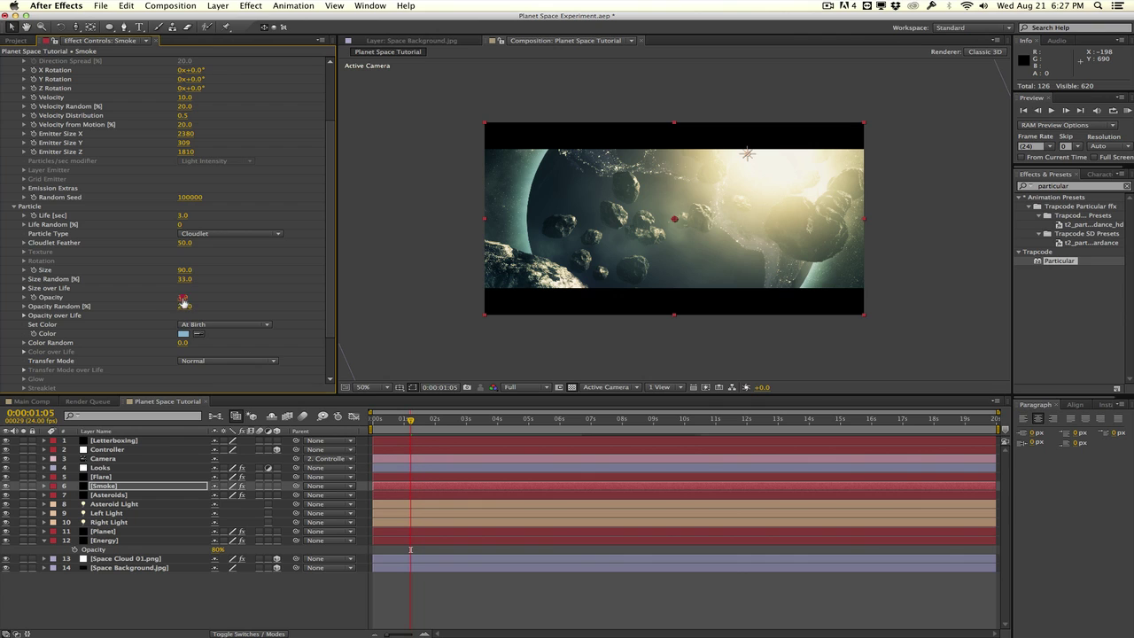
pyautogui.click(183, 296)
pyautogui.write('0.5')
pyautogui.press('Return')
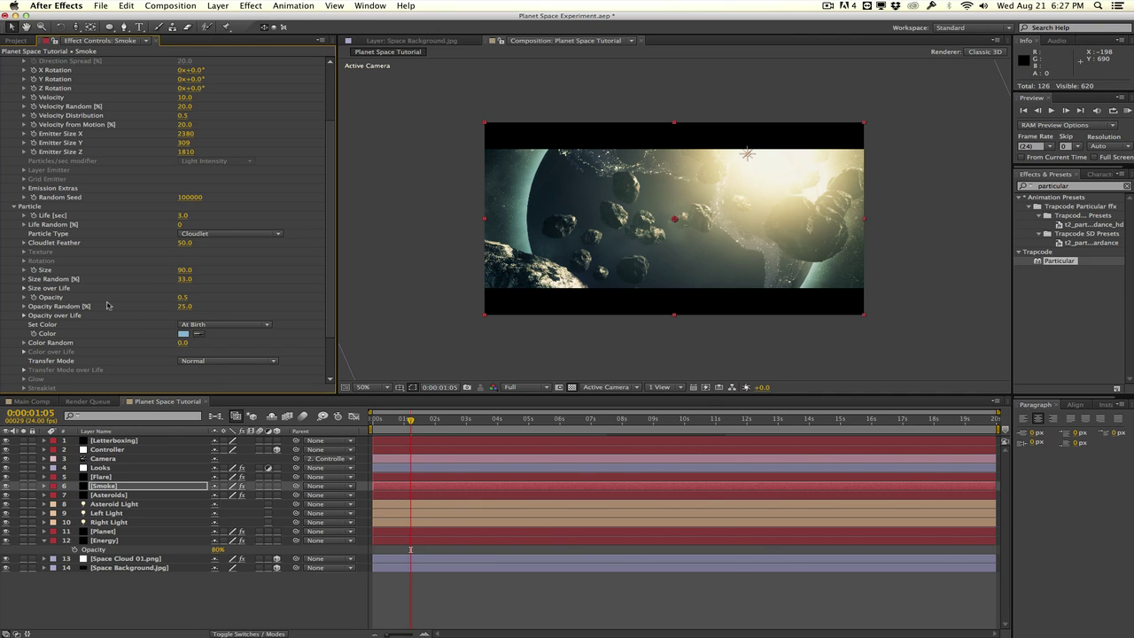
# Step: Change the Smoke particles' transfer mode to Screen
pyautogui.scroll(-2, 69, 303)
pyautogui.scroll(-3, 69, 303)
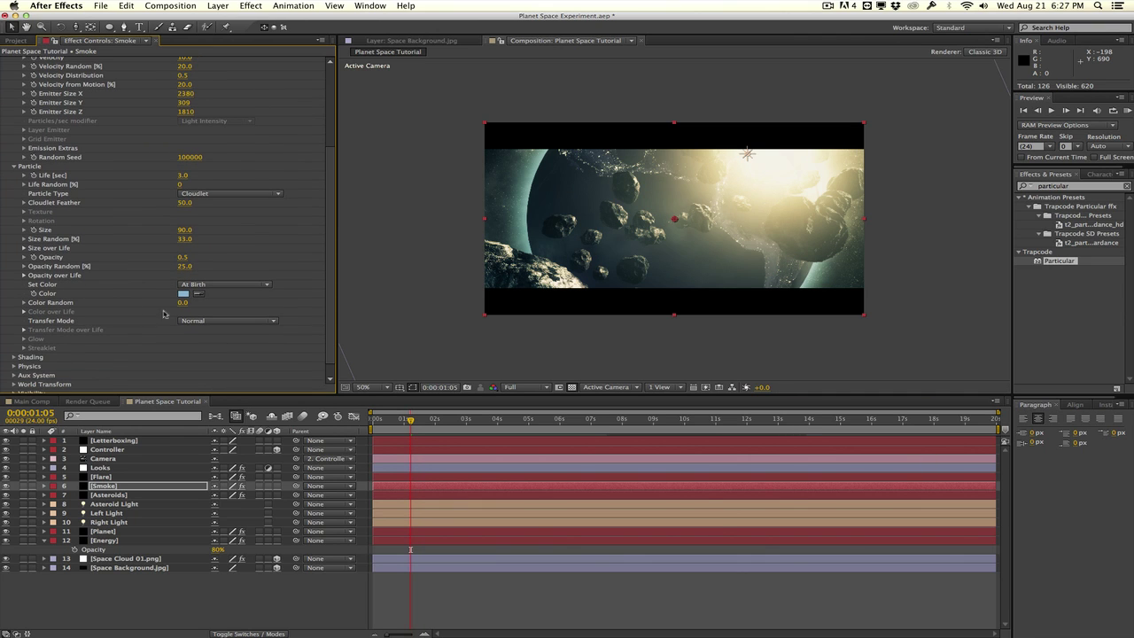
pyautogui.click(228, 320)
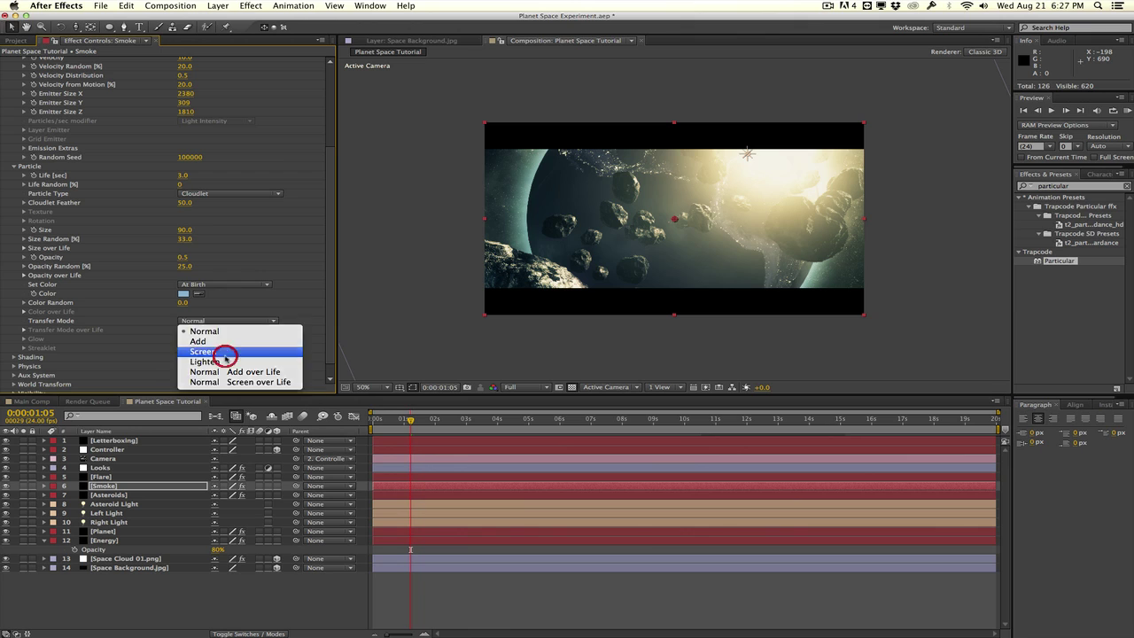
pyautogui.click(222, 352)
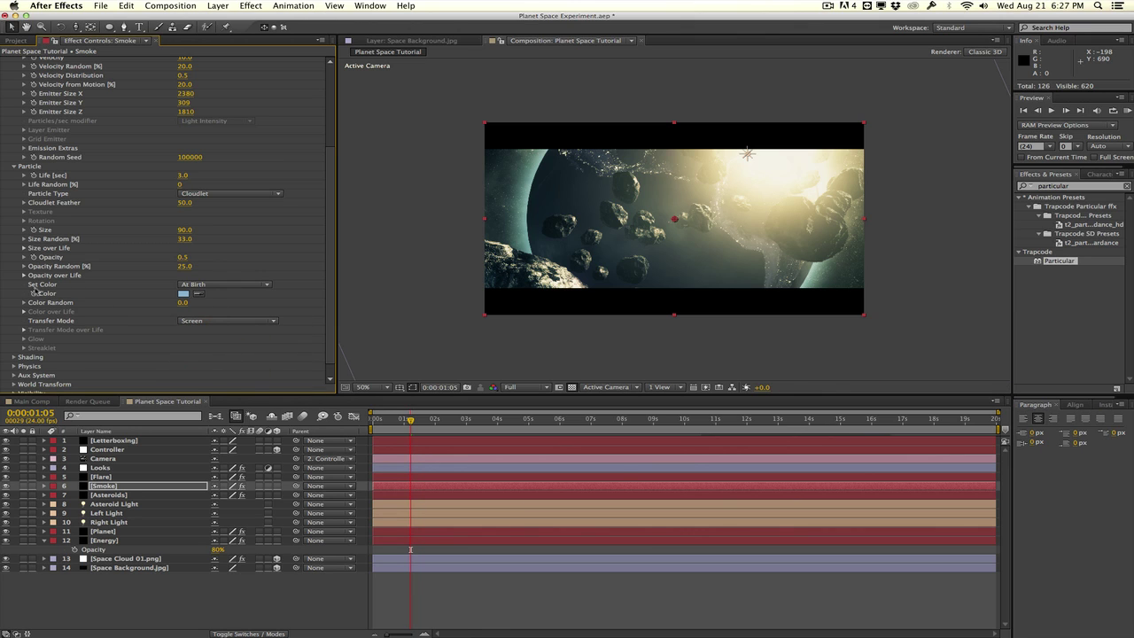
# Step: Make the Smoke particles fade in and out with the Opacity over Life preset curve, and set their opacity to 0.9
pyautogui.click(24, 275)
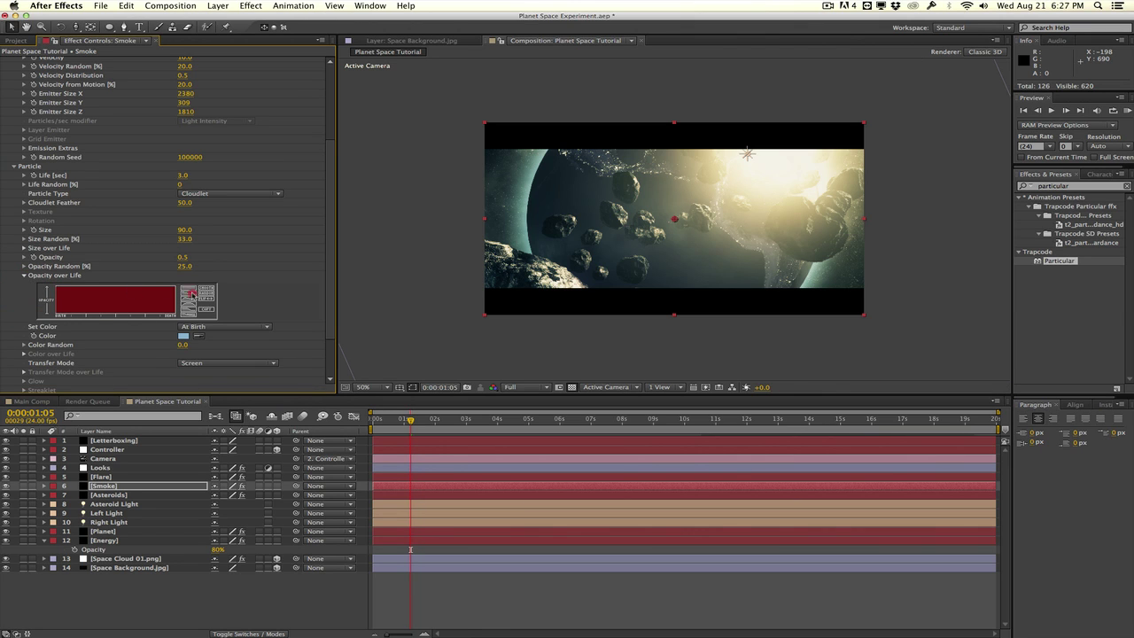
pyautogui.click(191, 294)
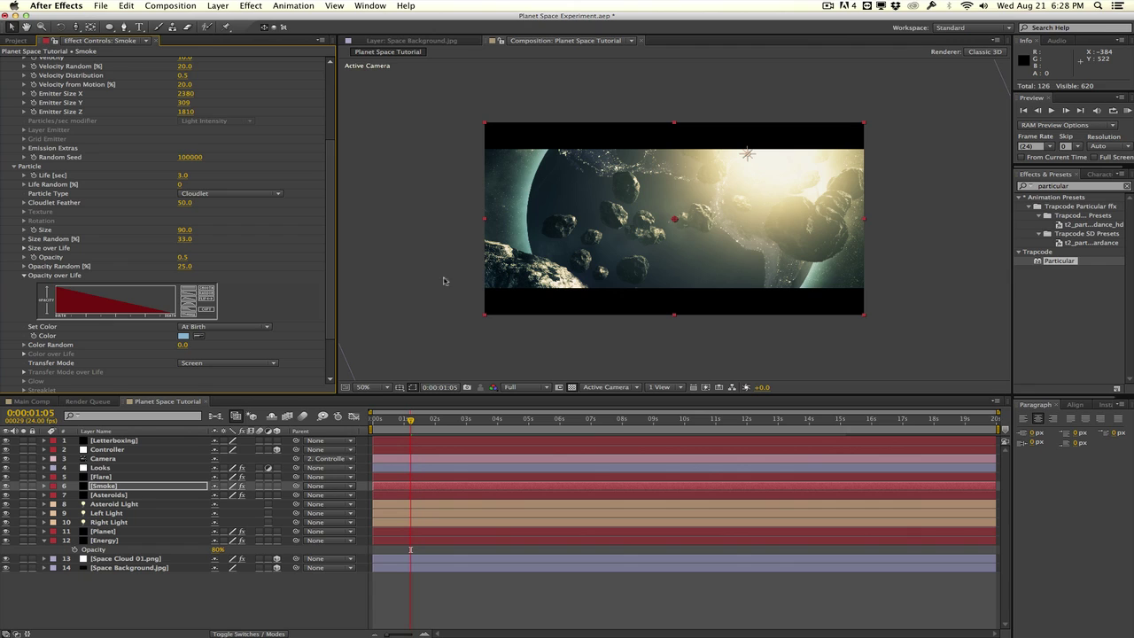
pyautogui.click(189, 304)
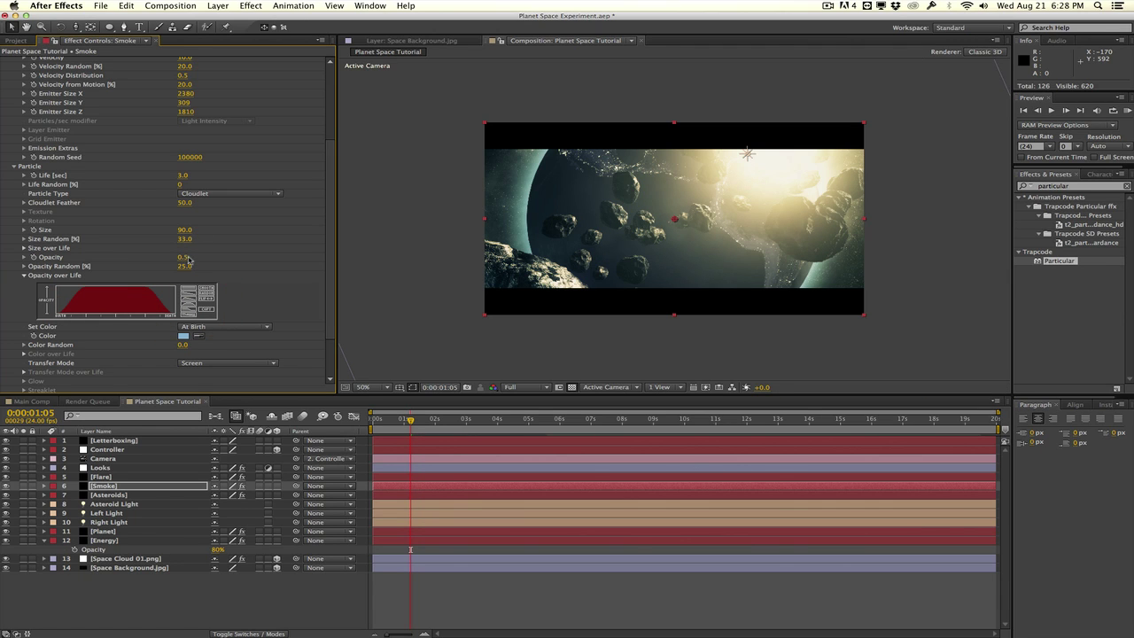
pyautogui.click(184, 256)
pyautogui.write('1')
pyautogui.write('9')
pyautogui.press('Return')
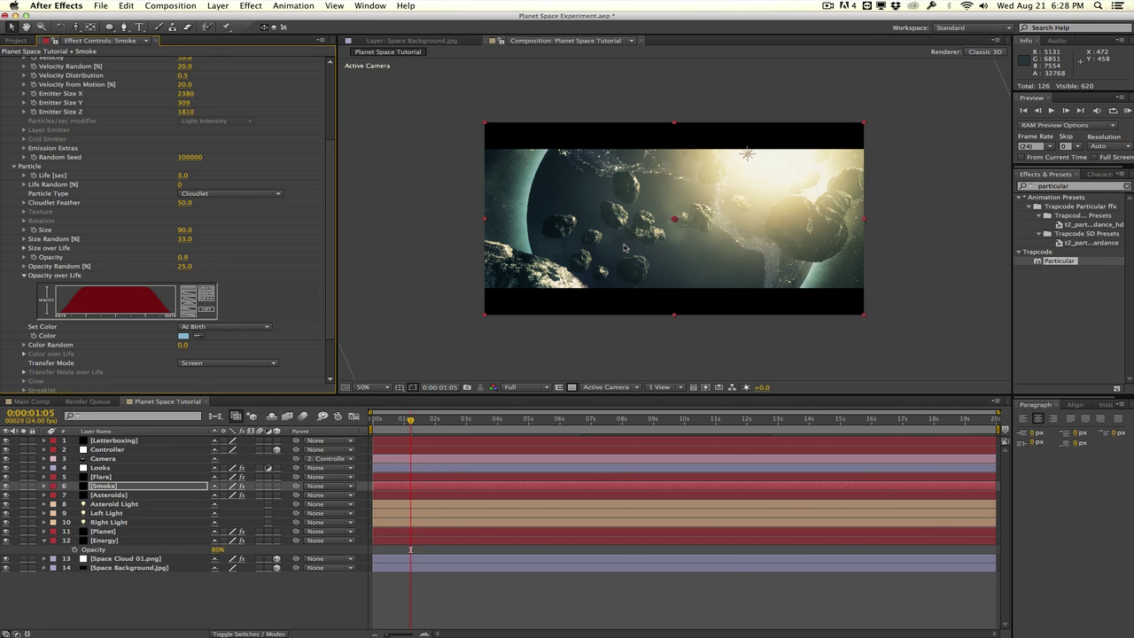
# Step: Go to 0:00:03:03 and set the Smoke emitter's Y size to 500
pyautogui.click(472, 426)
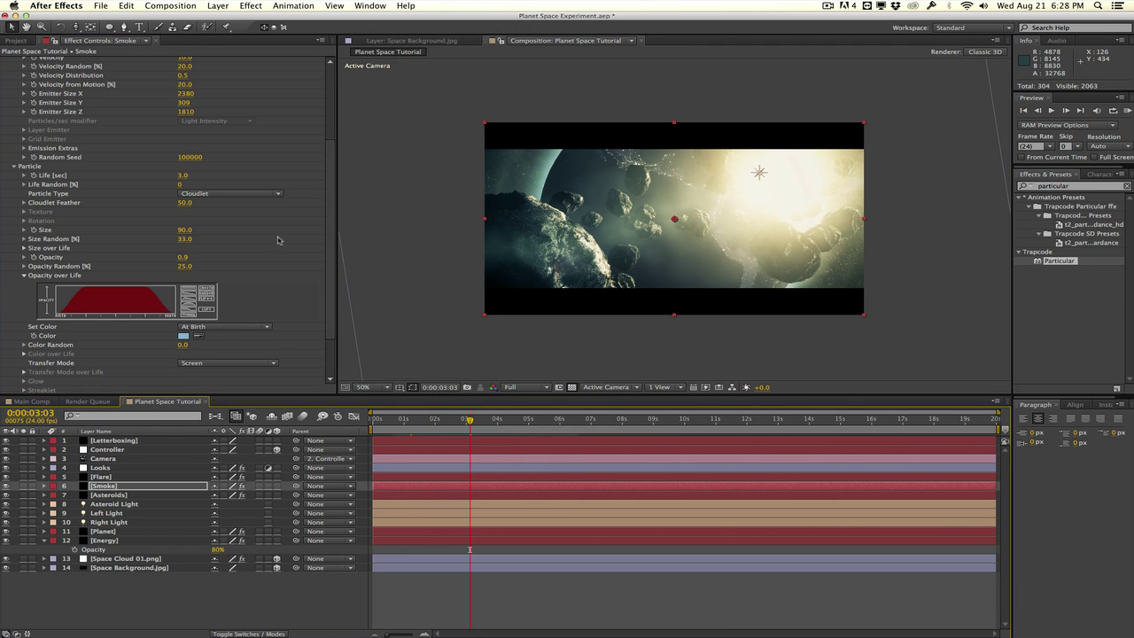
pyautogui.scroll(5, 277, 240)
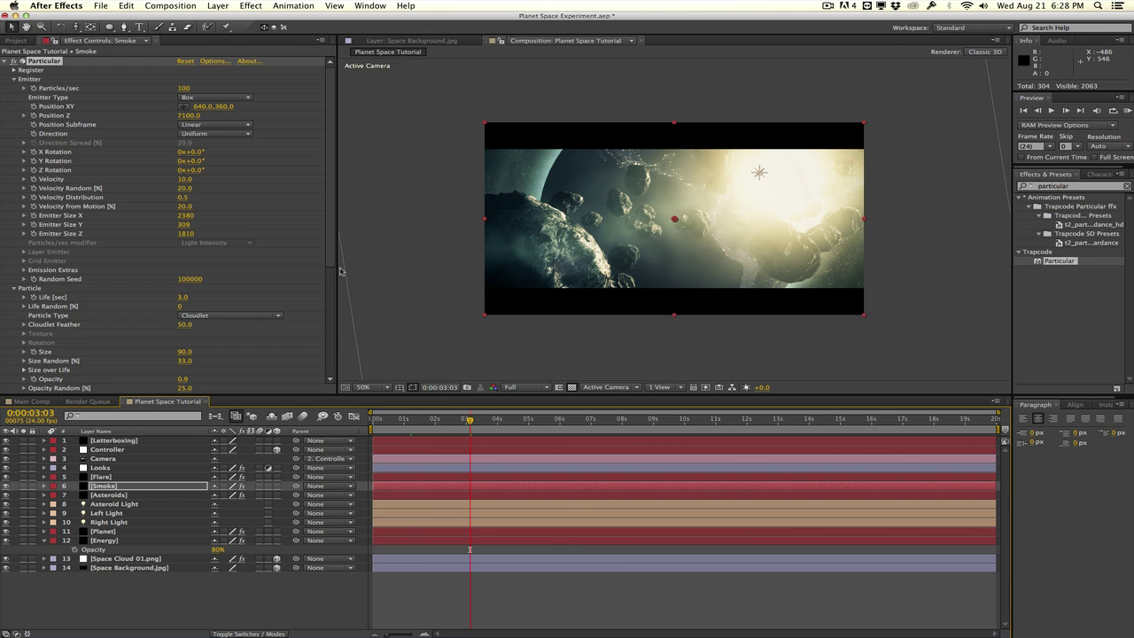
pyautogui.click(186, 225)
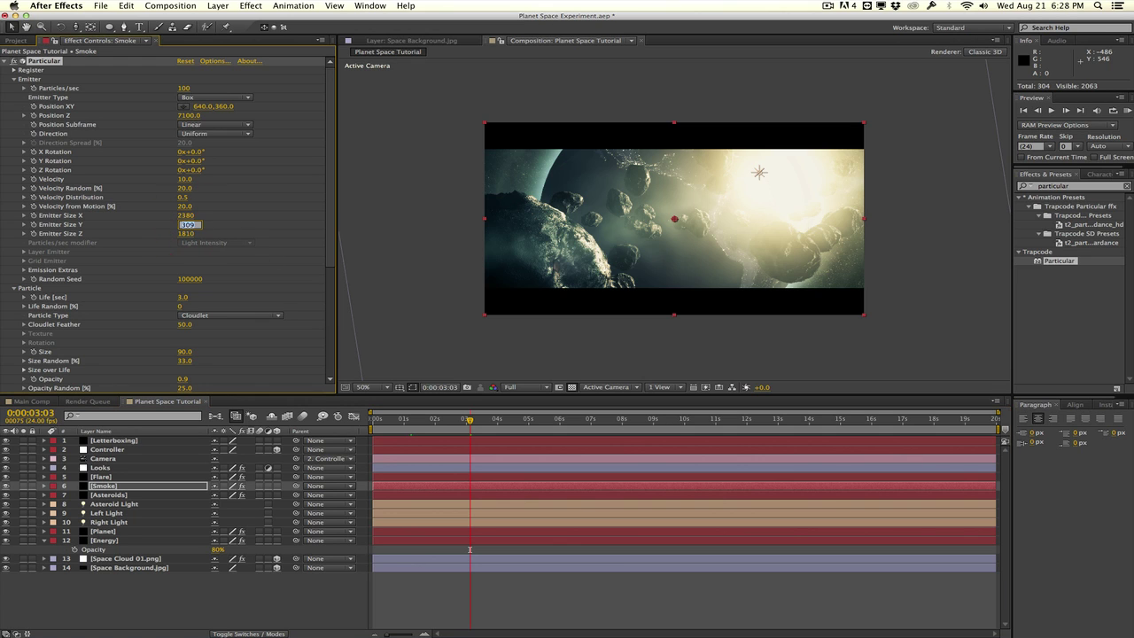
pyautogui.write('500')
pyautogui.press('Return')
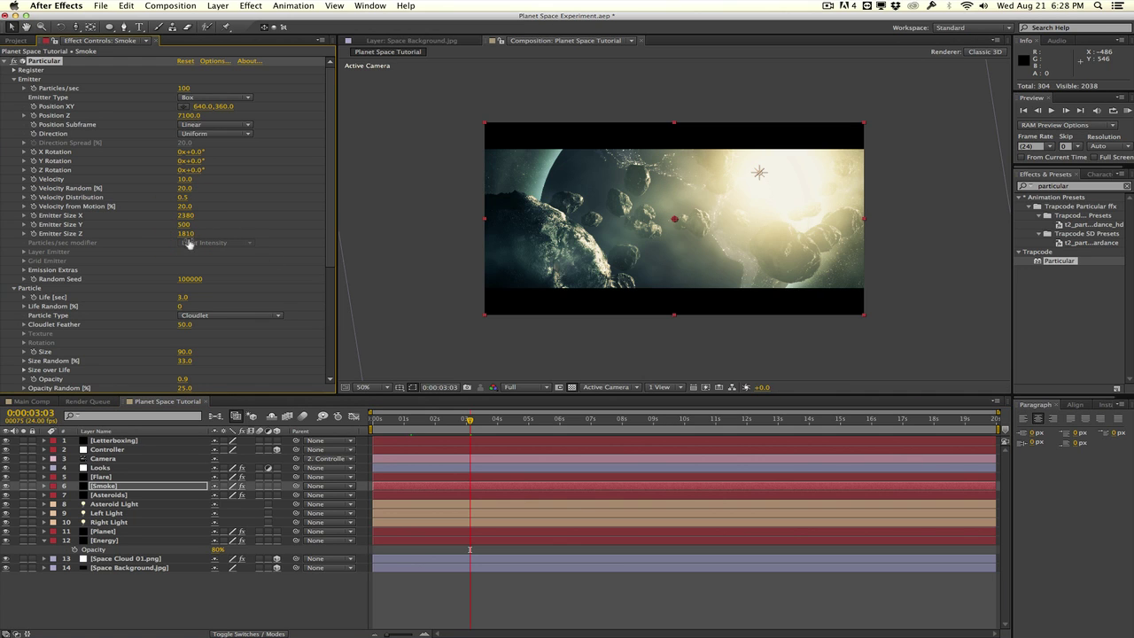
# Step: Apply the Curves effect to the Smoke layer and pull the lower part of the RGB curve down slightly to darken the shadows
pyautogui.scroll(-2, 189, 243)
pyautogui.click(1018, 173)
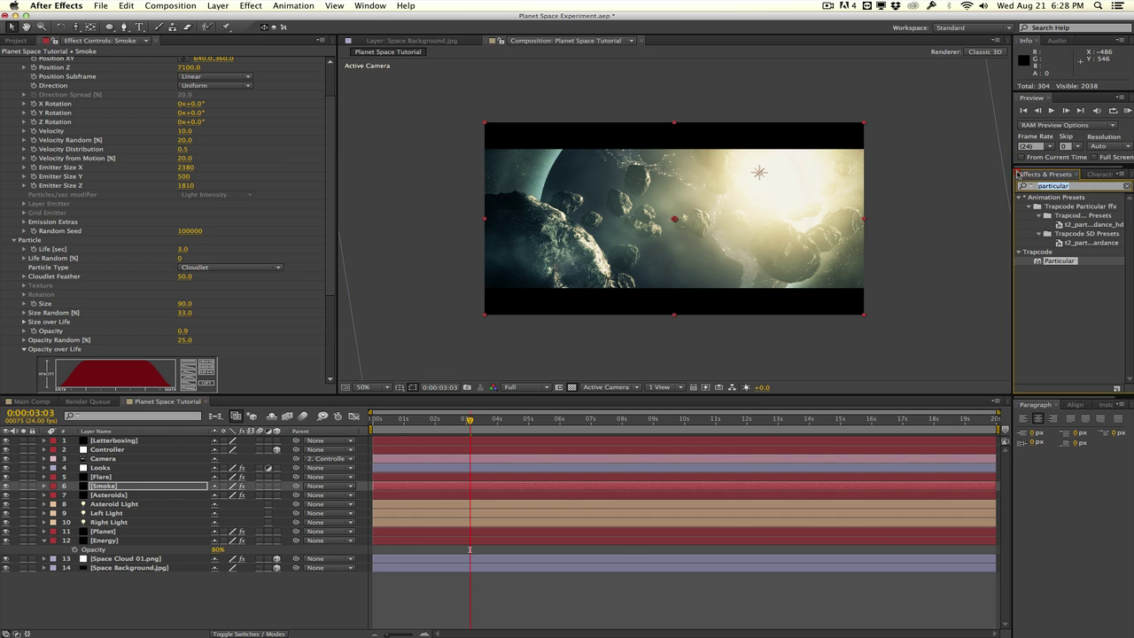
pyautogui.write('curves')
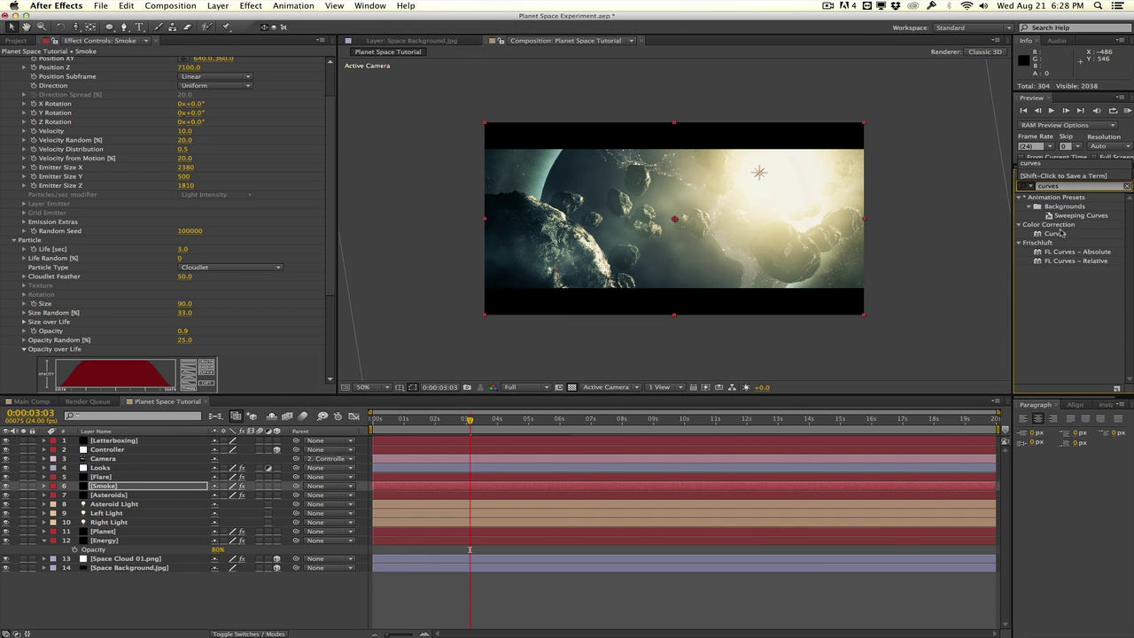
pyautogui.moveTo(1060, 233); pyautogui.dragTo(144, 274)
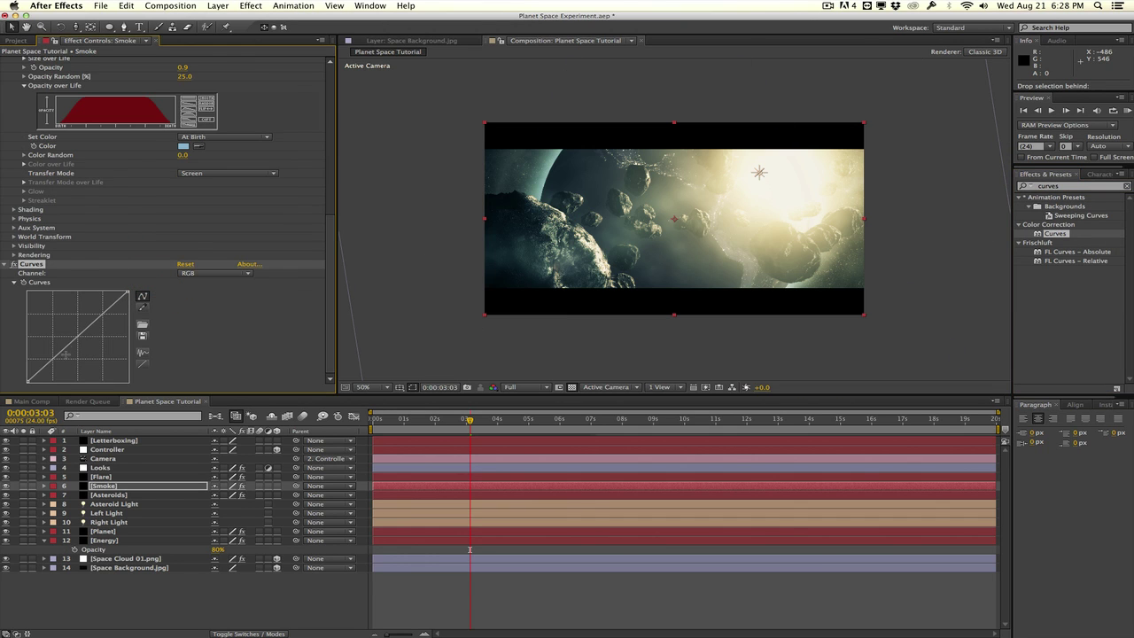
pyautogui.moveTo(59, 362); pyautogui.dragTo(57, 367)
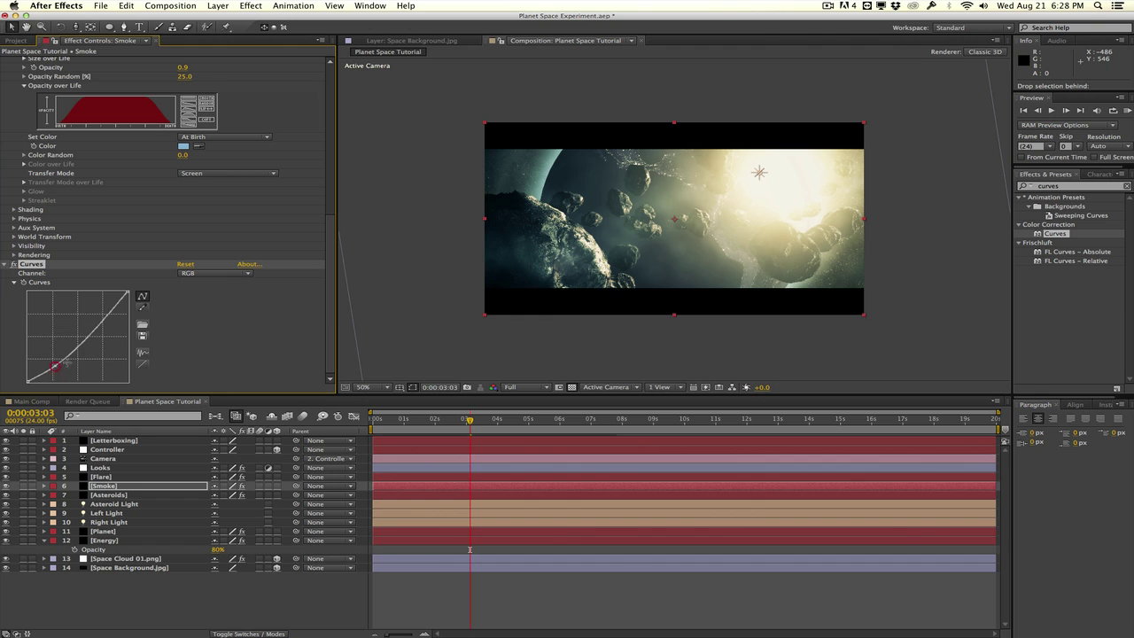
pyautogui.click(388, 252)
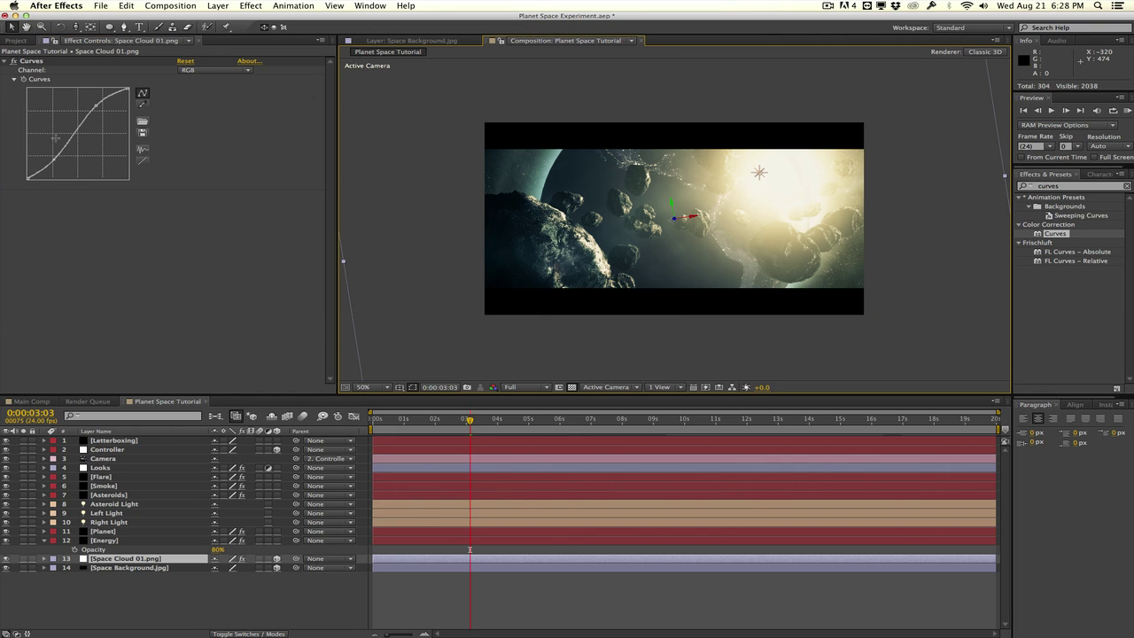
# Step: Set the project's color depth to 16 bits per channel in the project settings
pyautogui.click(18, 42)
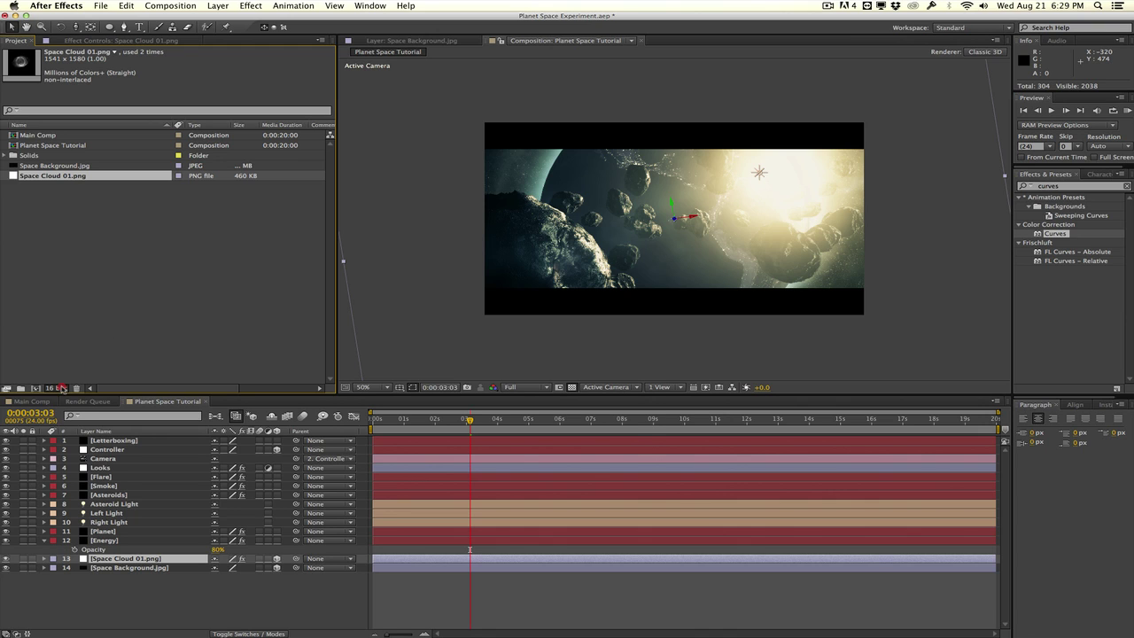
pyautogui.click(55, 388)
pyautogui.click(479, 207)
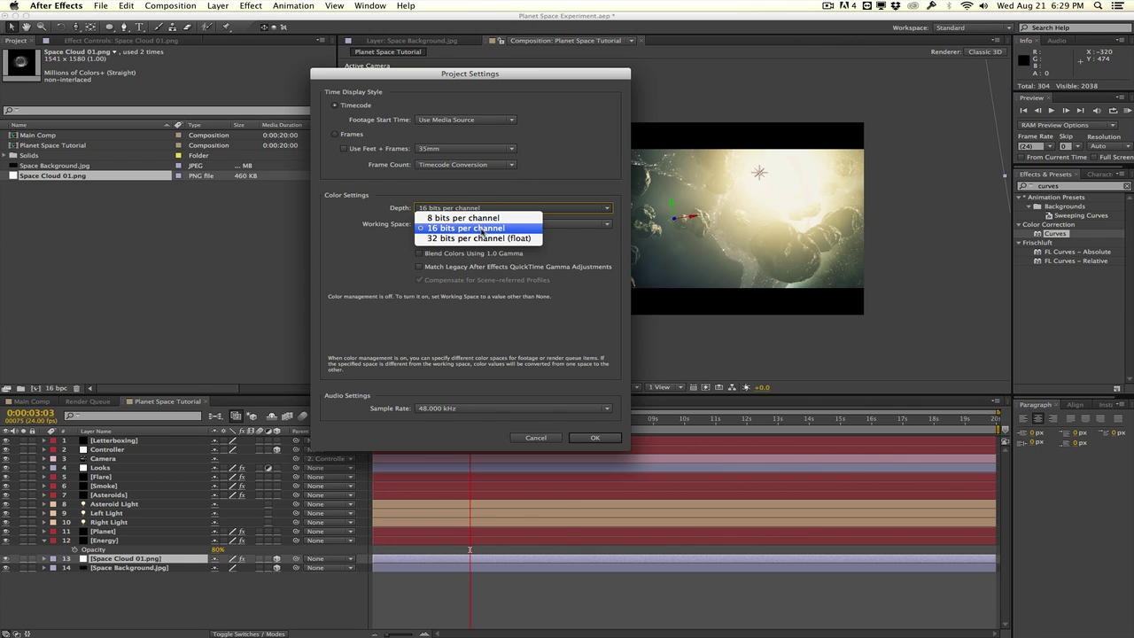
pyautogui.click(478, 228)
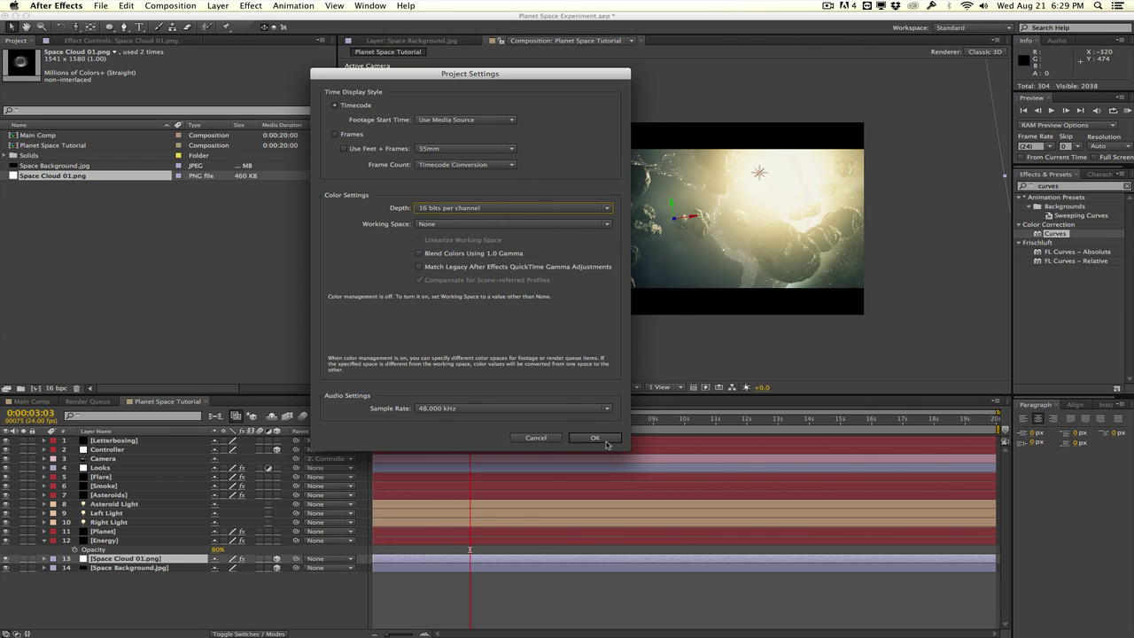
pyautogui.click(605, 438)
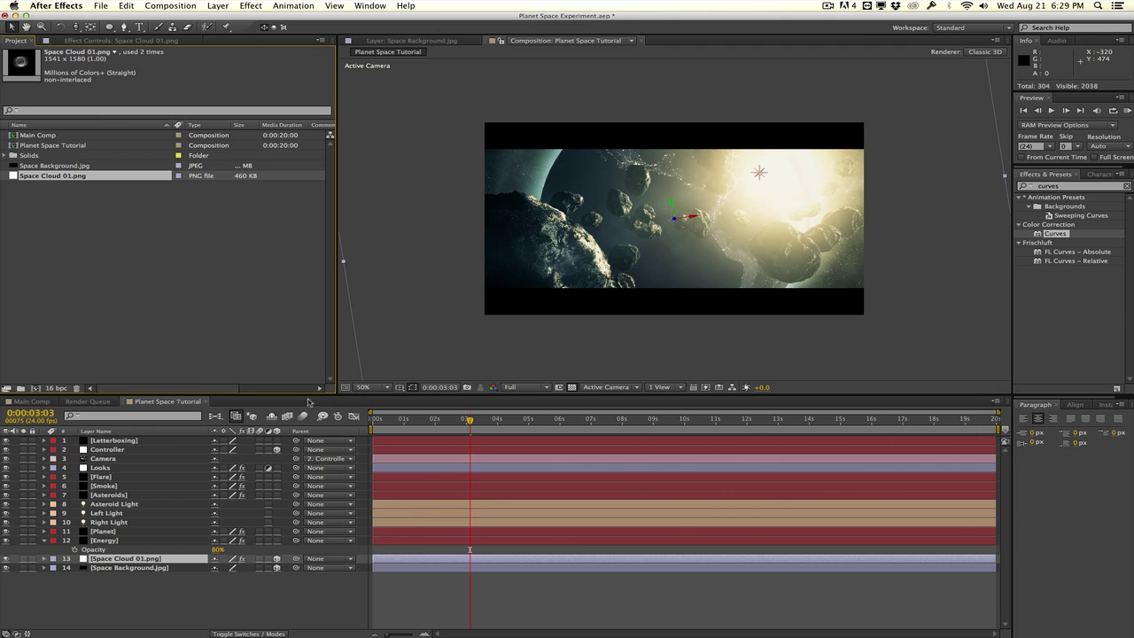
# Step: Add a new adjustment layer to the Planet Space Tutorial composition
pyautogui.click(219, 7)
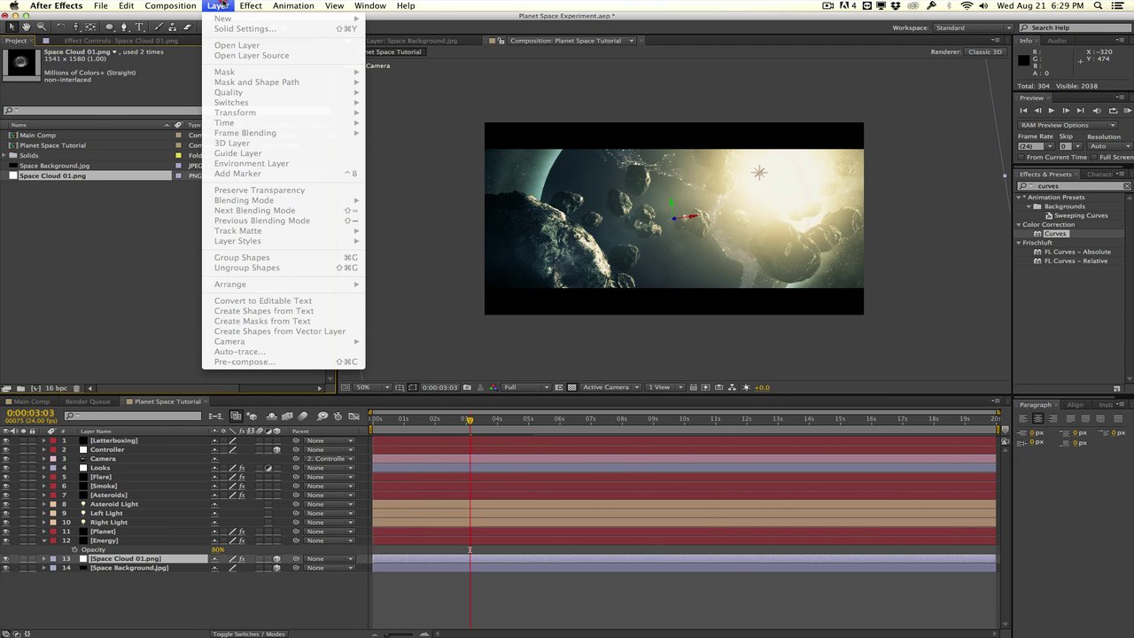
pyautogui.click(169, 596)
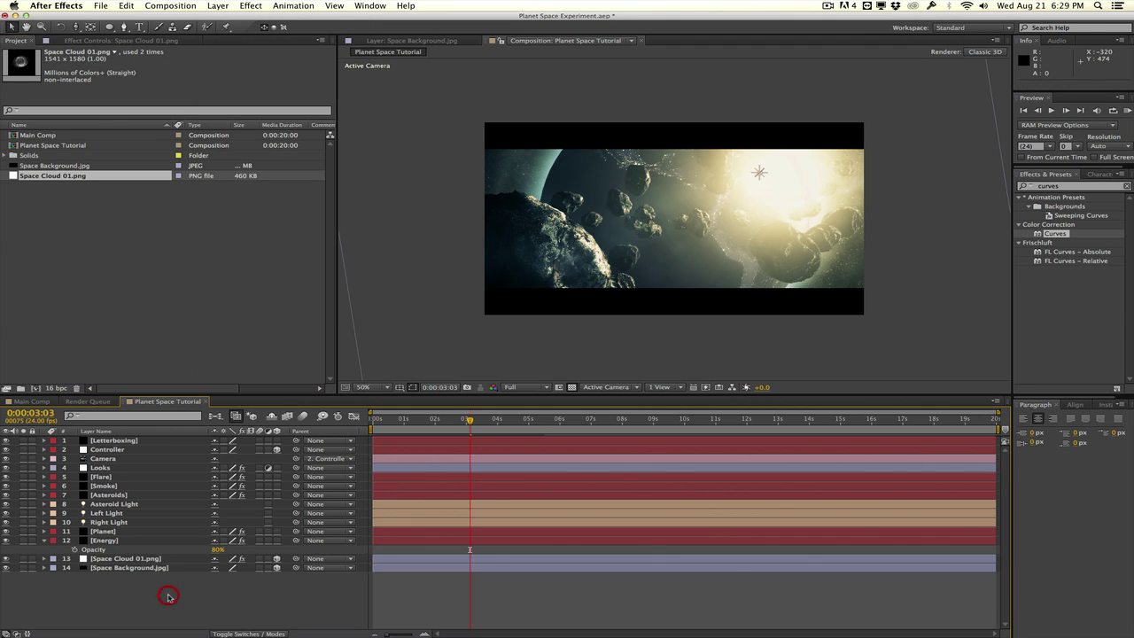
pyautogui.click(217, 6)
pyautogui.moveTo(266, 18)
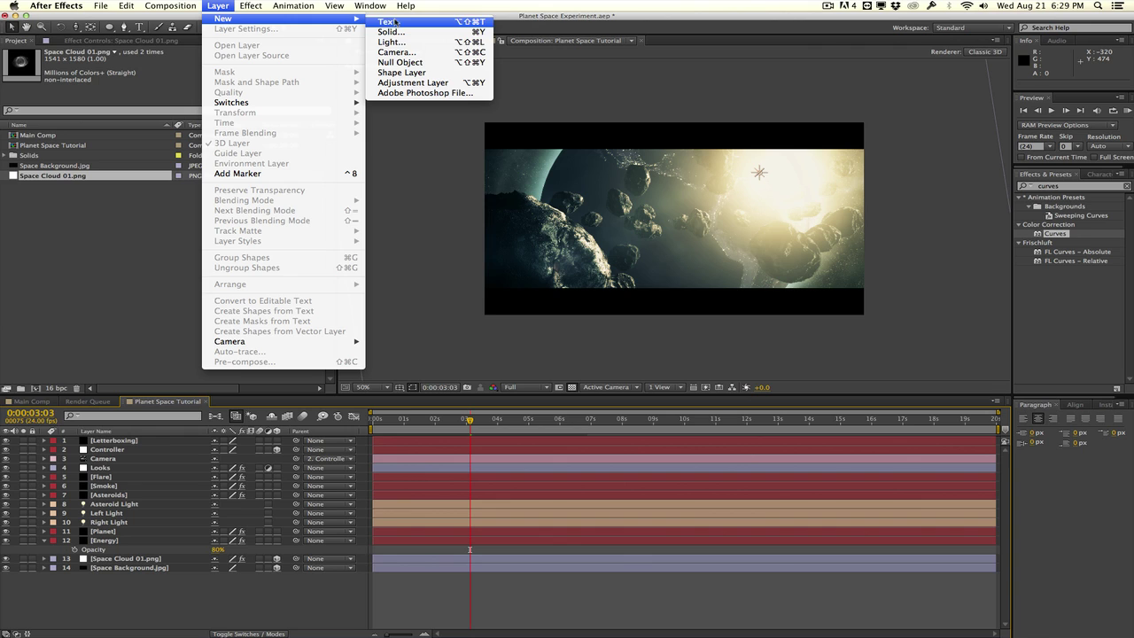
pyautogui.click(403, 82)
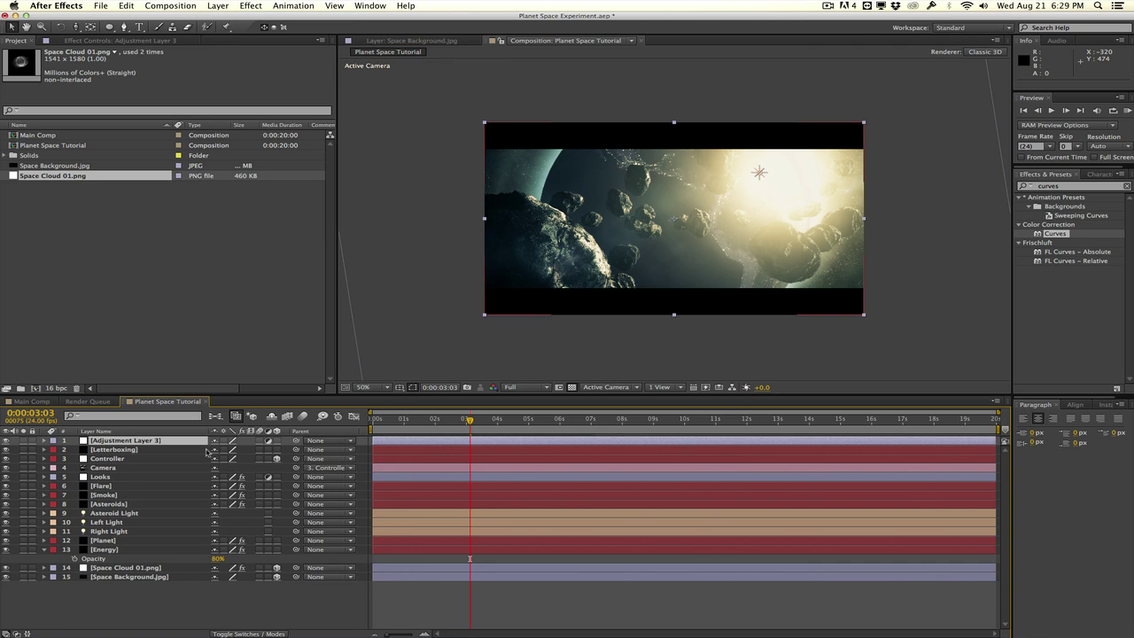
# Step: Rename the new adjustment layer to Grain and place it directly below the Letterboxing layer
pyautogui.click(183, 442)
pyautogui.press('Return')
pyautogui.write('Grain')
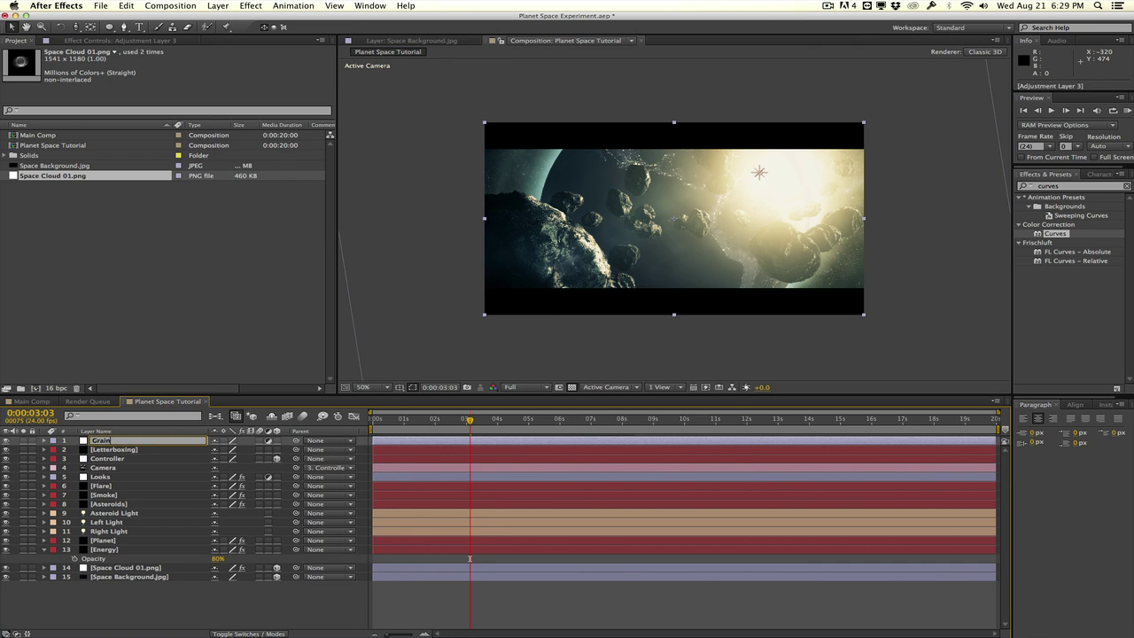
pyautogui.press('Return')
pyautogui.moveTo(186, 442); pyautogui.dragTo(186, 452)
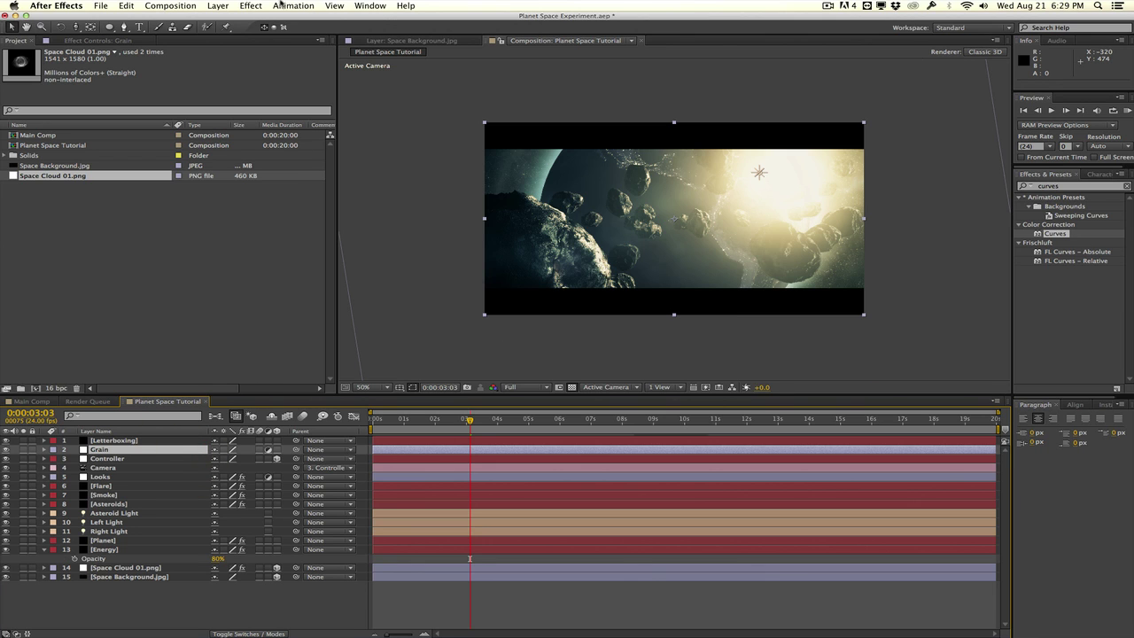
# Step: Apply the Add Grain effect to the Grain layer and set its viewing mode to Final Output
pyautogui.click(251, 5)
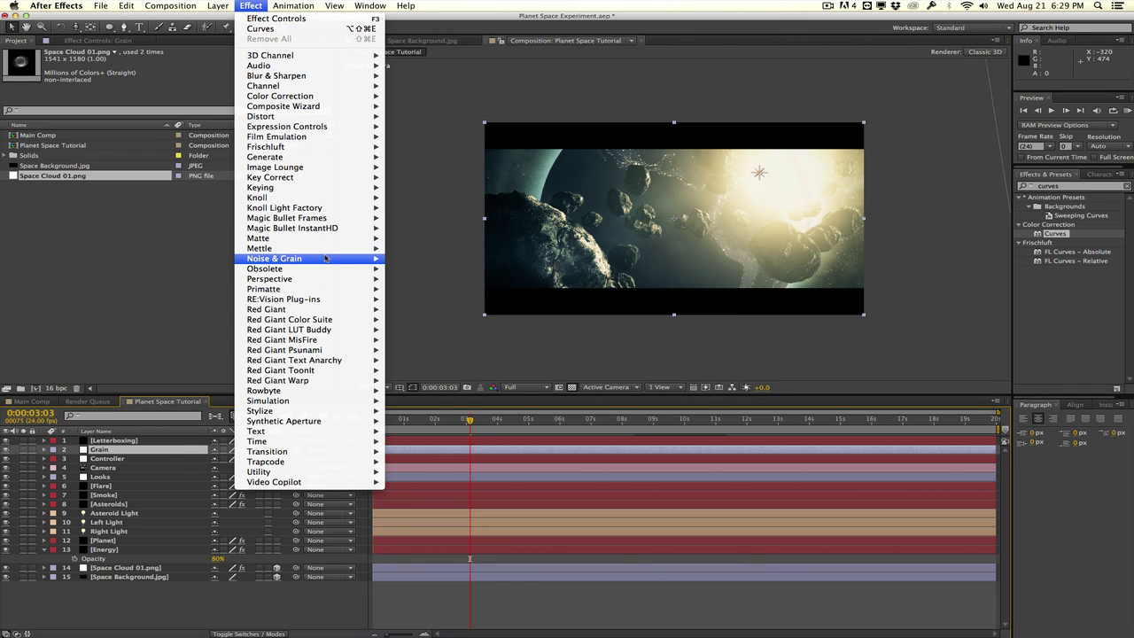
pyautogui.moveTo(325, 257)
pyautogui.click(418, 259)
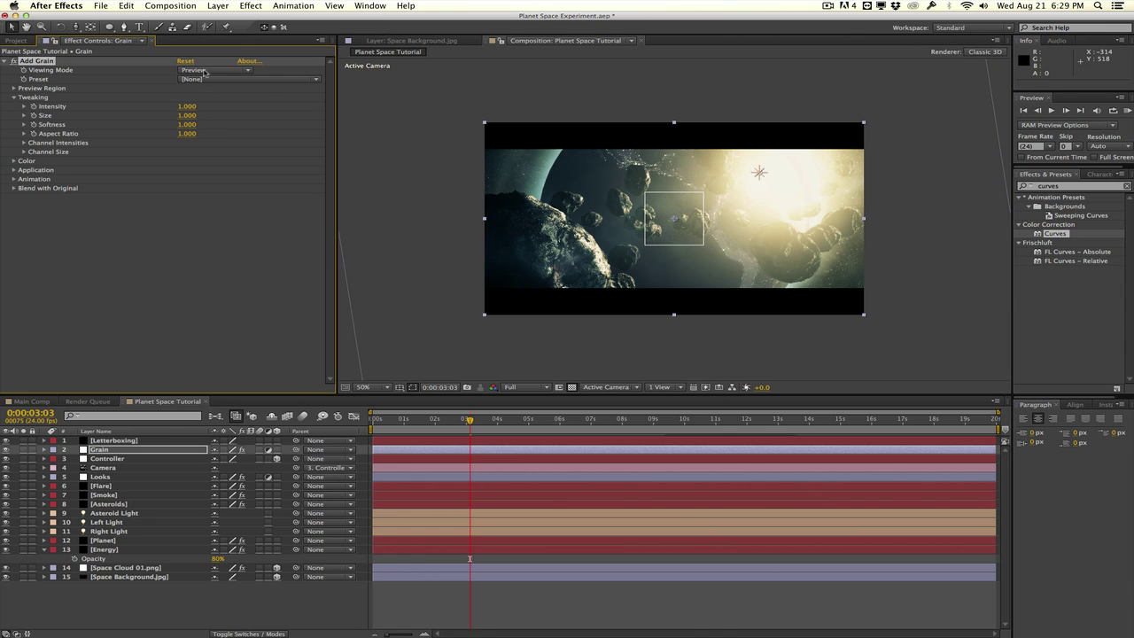
pyautogui.click(204, 73)
pyautogui.click(200, 103)
# Step: Set the grain intensity to 0.23 and check the composition at 100% magnification
pyautogui.click(195, 106)
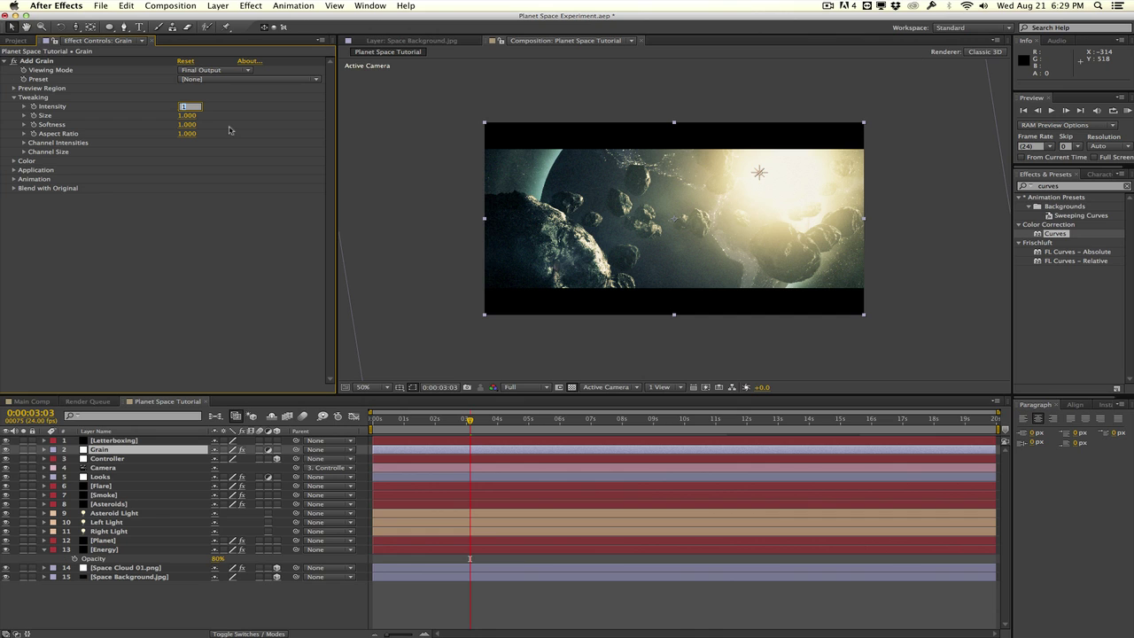
pyautogui.write('.23')
pyautogui.press('Return')
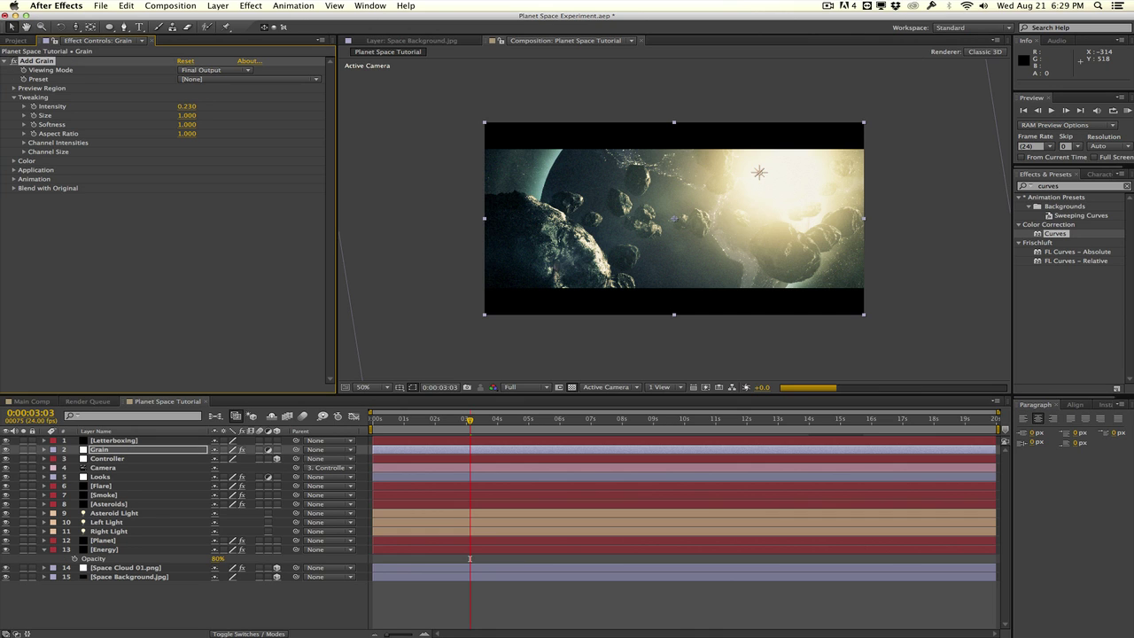
pyautogui.press('.')
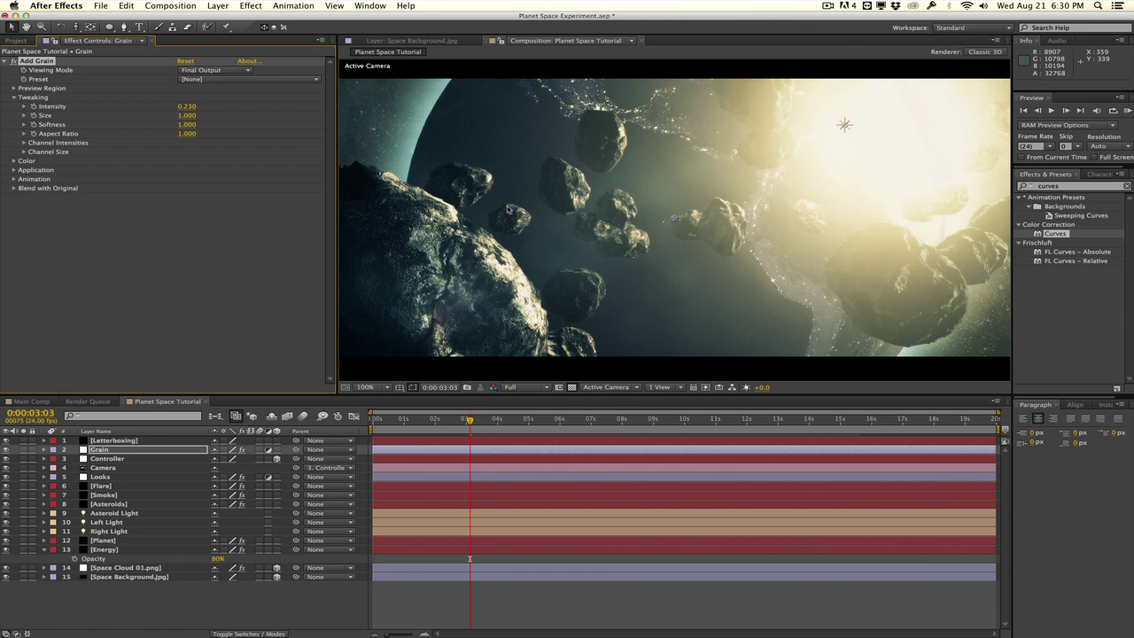
# Step: Set the Element effect's multisampling to 16 and supersampling to 2 on the Asteroids layer
pyautogui.press(',')
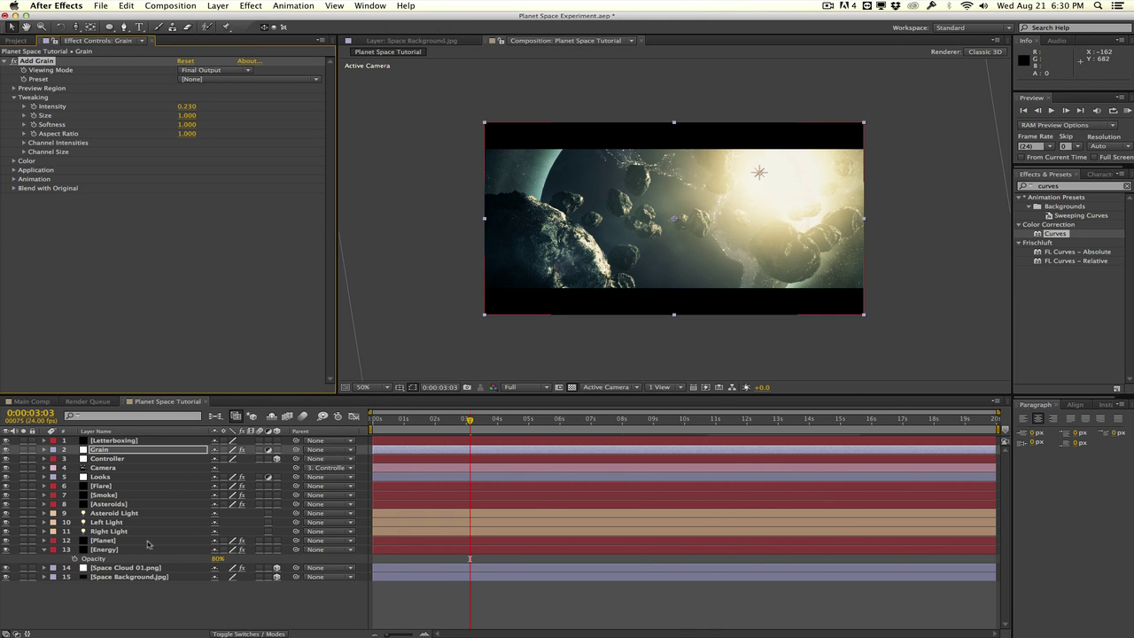
pyautogui.click(126, 504)
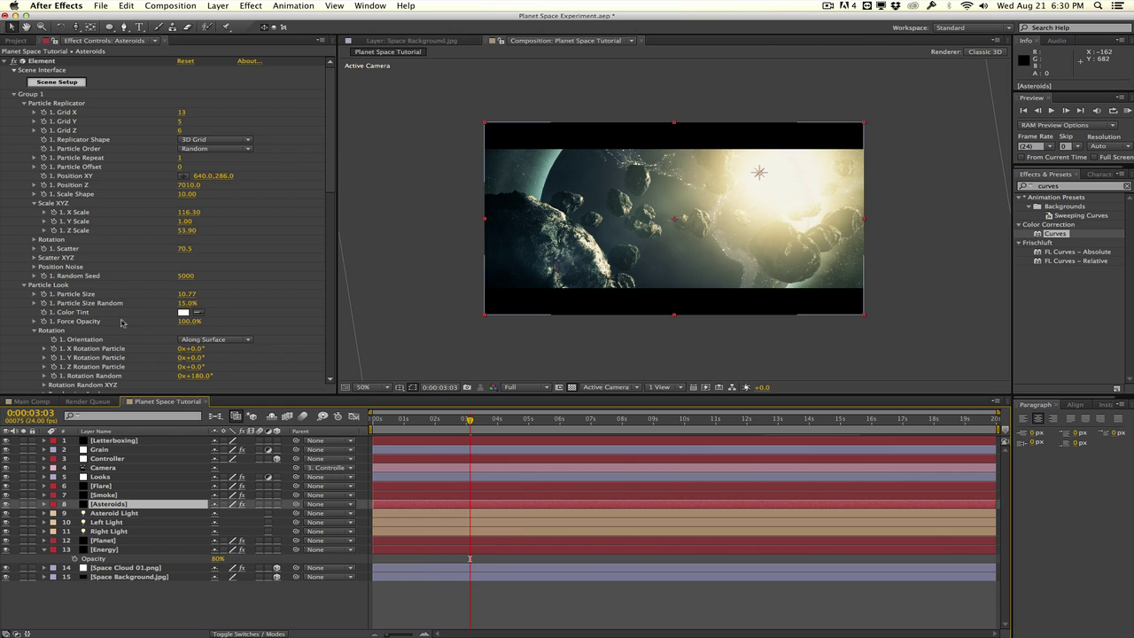
pyautogui.scroll(-10, 122, 320)
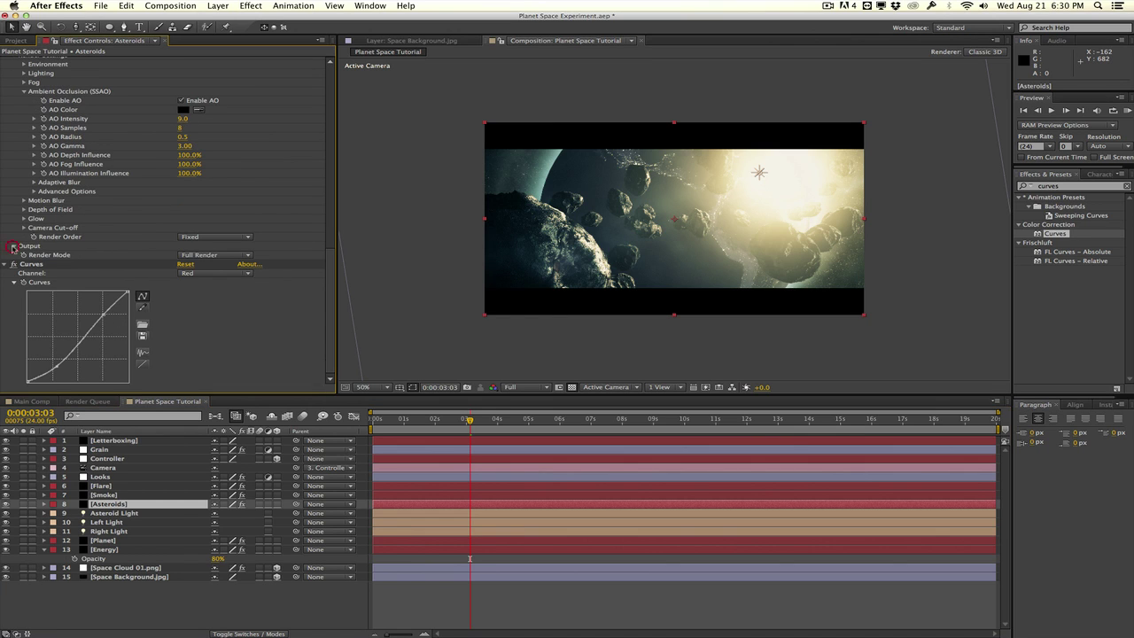
pyautogui.click(14, 246)
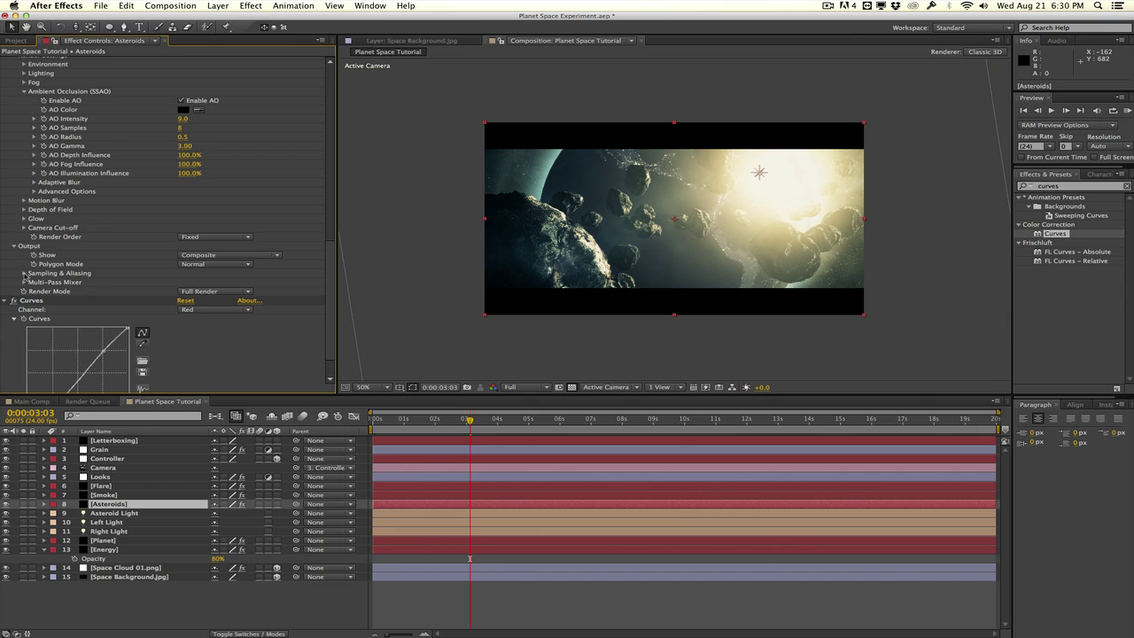
pyautogui.click(24, 273)
pyautogui.click(188, 281)
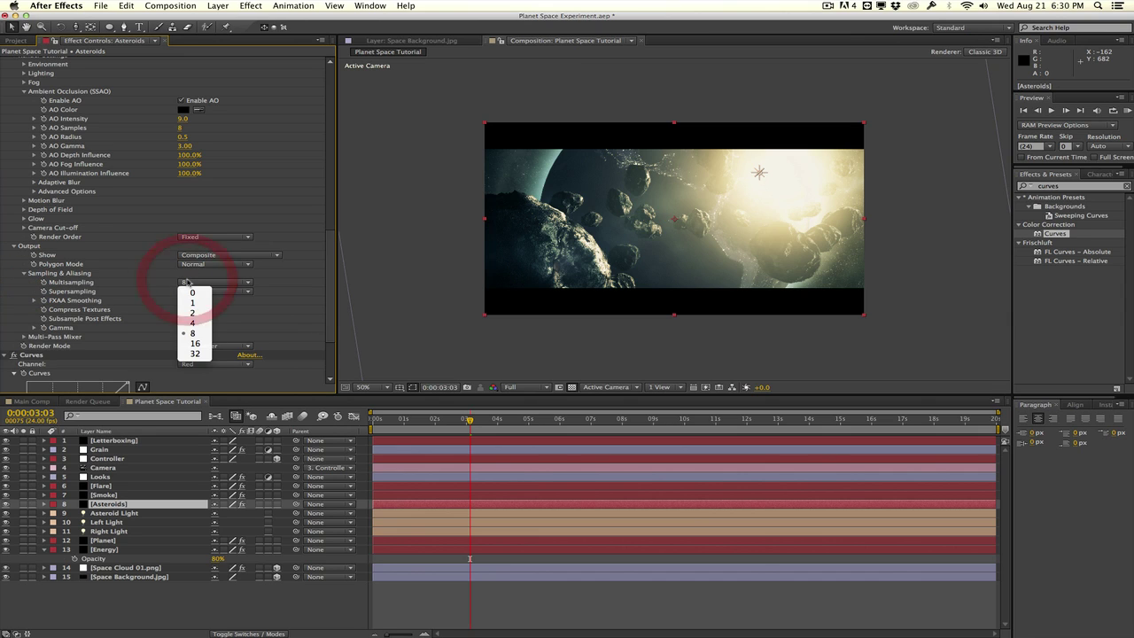
pyautogui.click(195, 342)
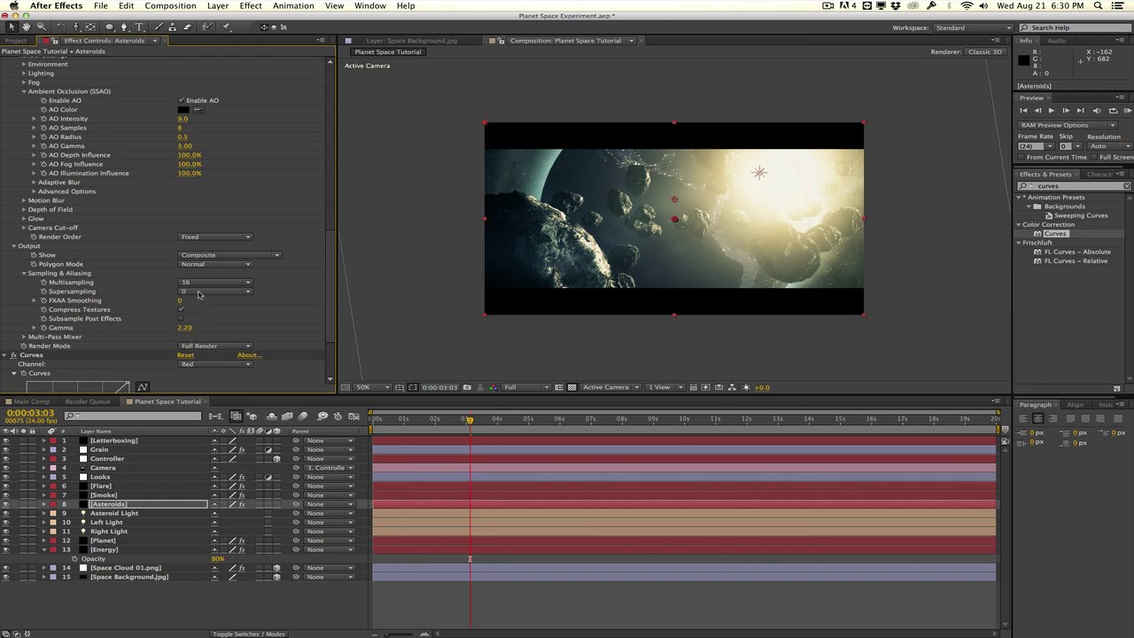
pyautogui.click(199, 293)
pyautogui.click(193, 310)
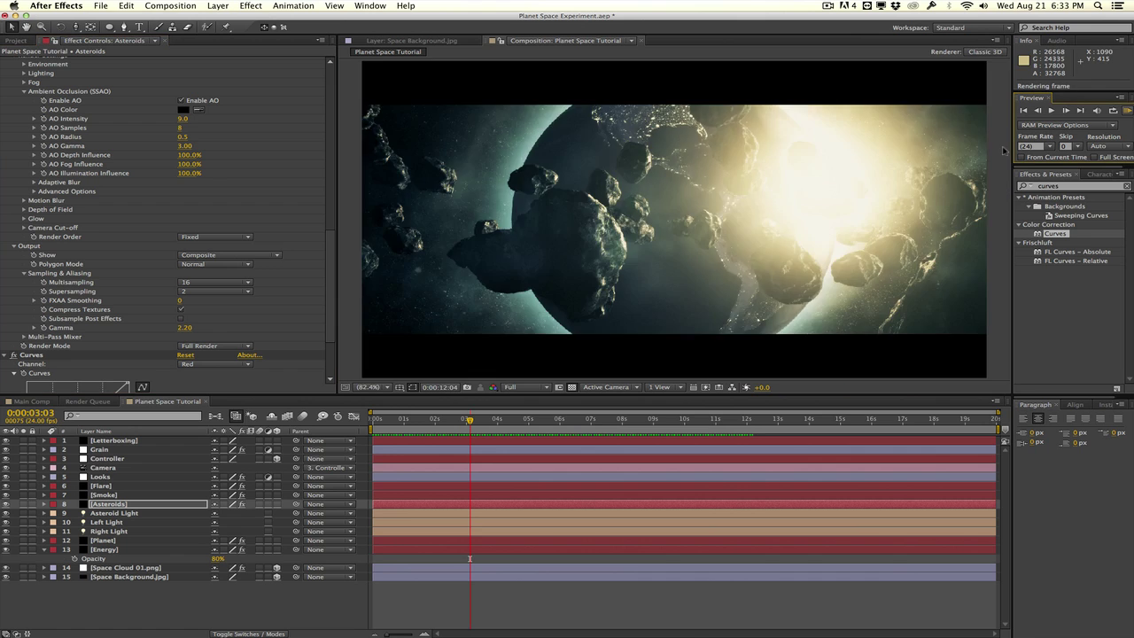
# Step: Play a RAM preview of the finished space animation, and stop playback after reviewing it
pyautogui.click(1004, 148)
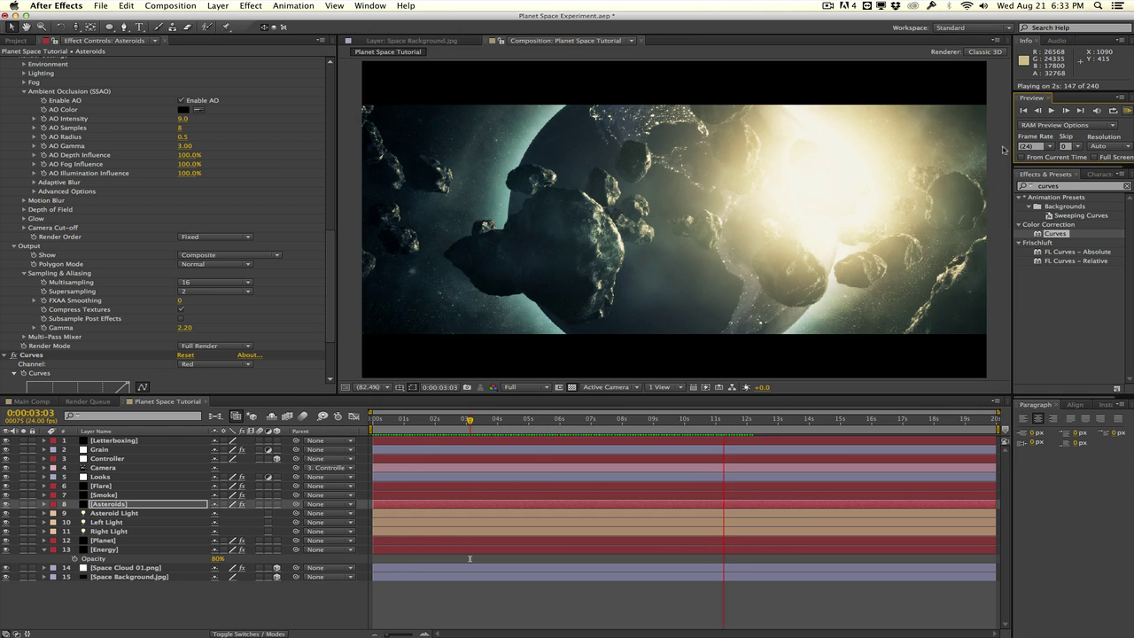
pyautogui.press('space')
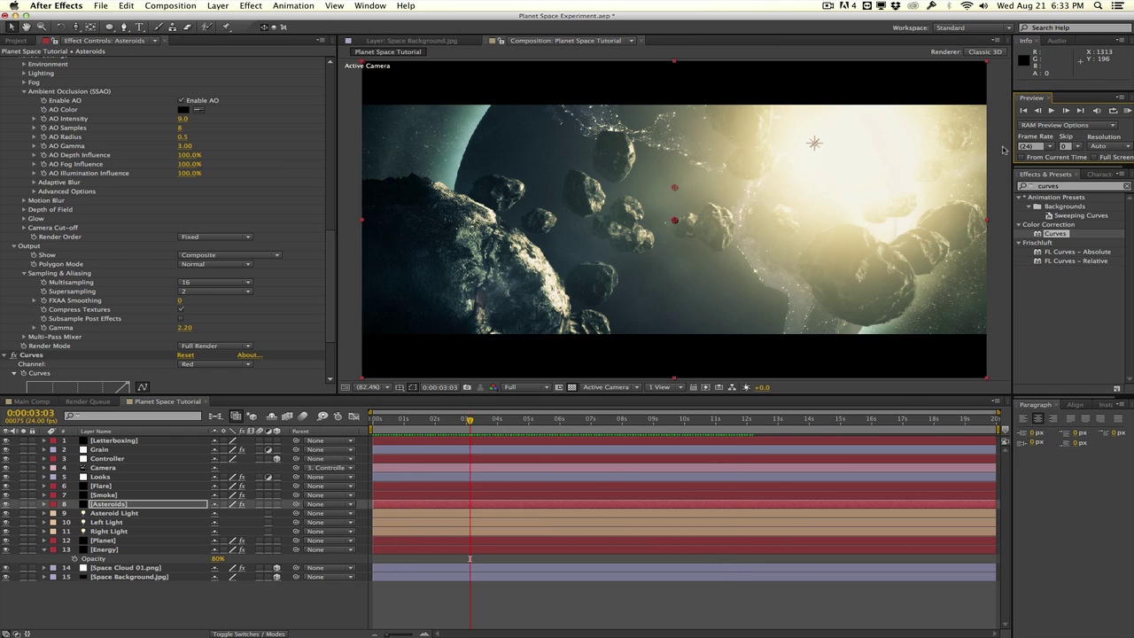